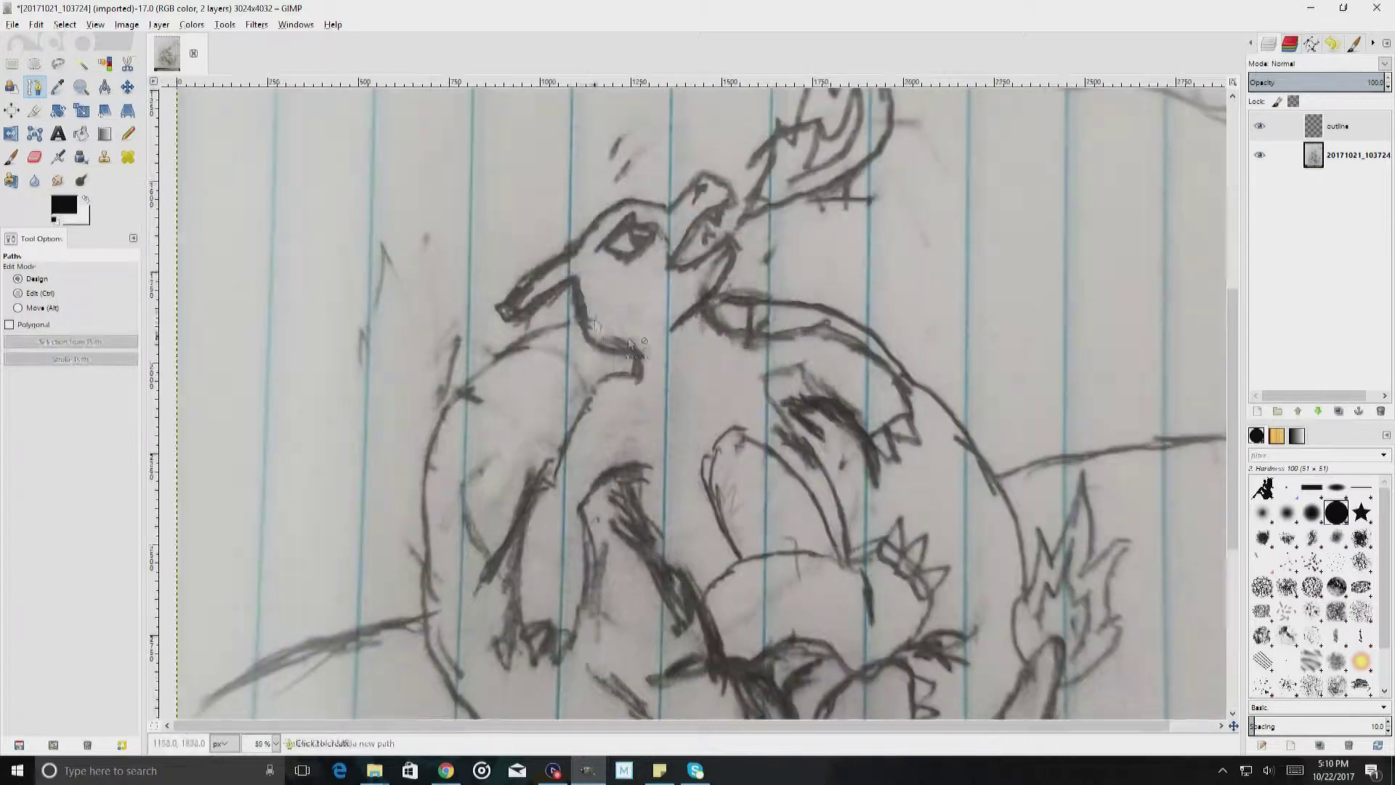
Step: Place path anchors from the jaw down along the dragon's arm sketch, bending the first segment
{"action": "left_click", "coordinate": [636, 349]}
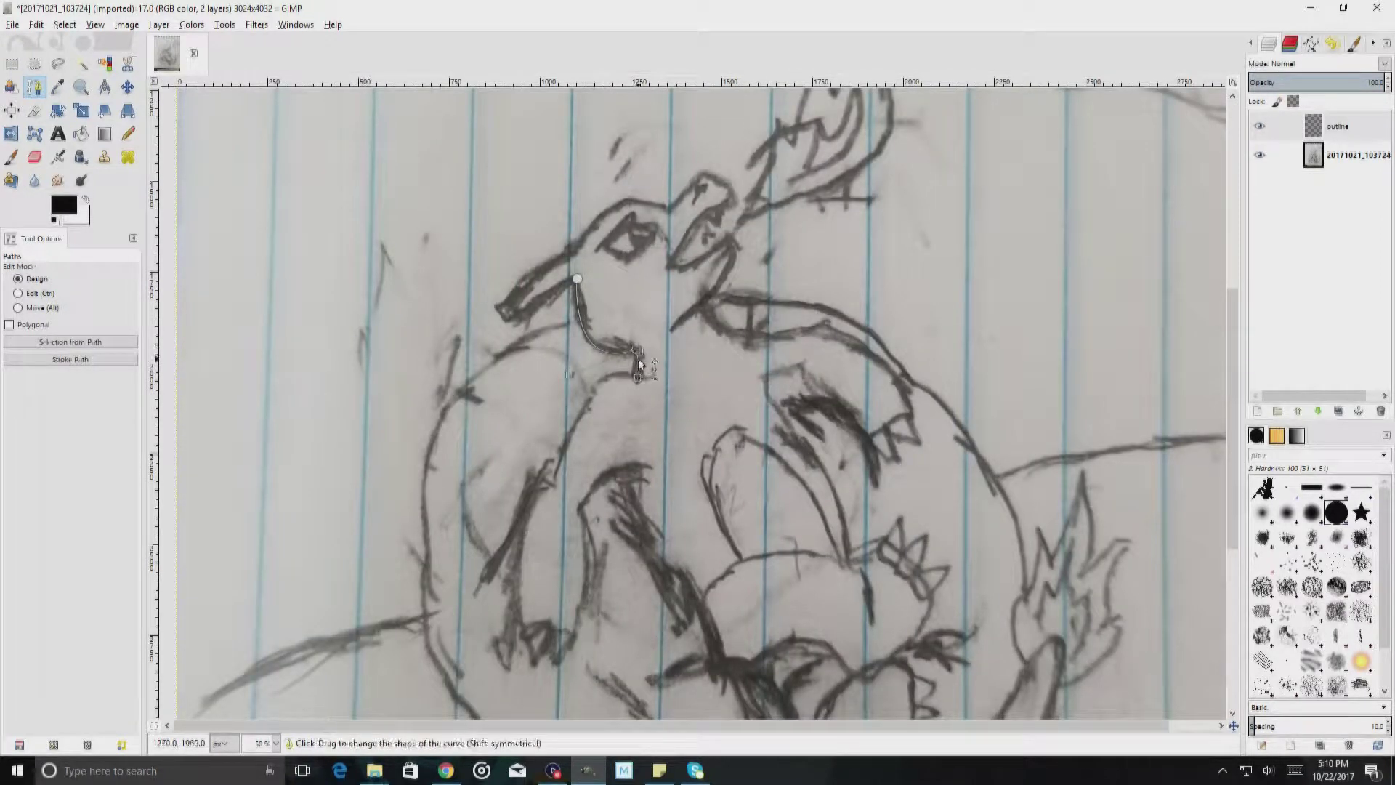
{"action": "left_click", "coordinate": [551, 475]}
{"action": "scroll", "coordinate": [579, 339], "scroll_direction": "down", "scroll_amount": 3}
{"action": "left_click", "coordinate": [521, 467]}
{"action": "left_click_drag", "start_coordinate": [538, 386], "coordinate": [525, 357]}
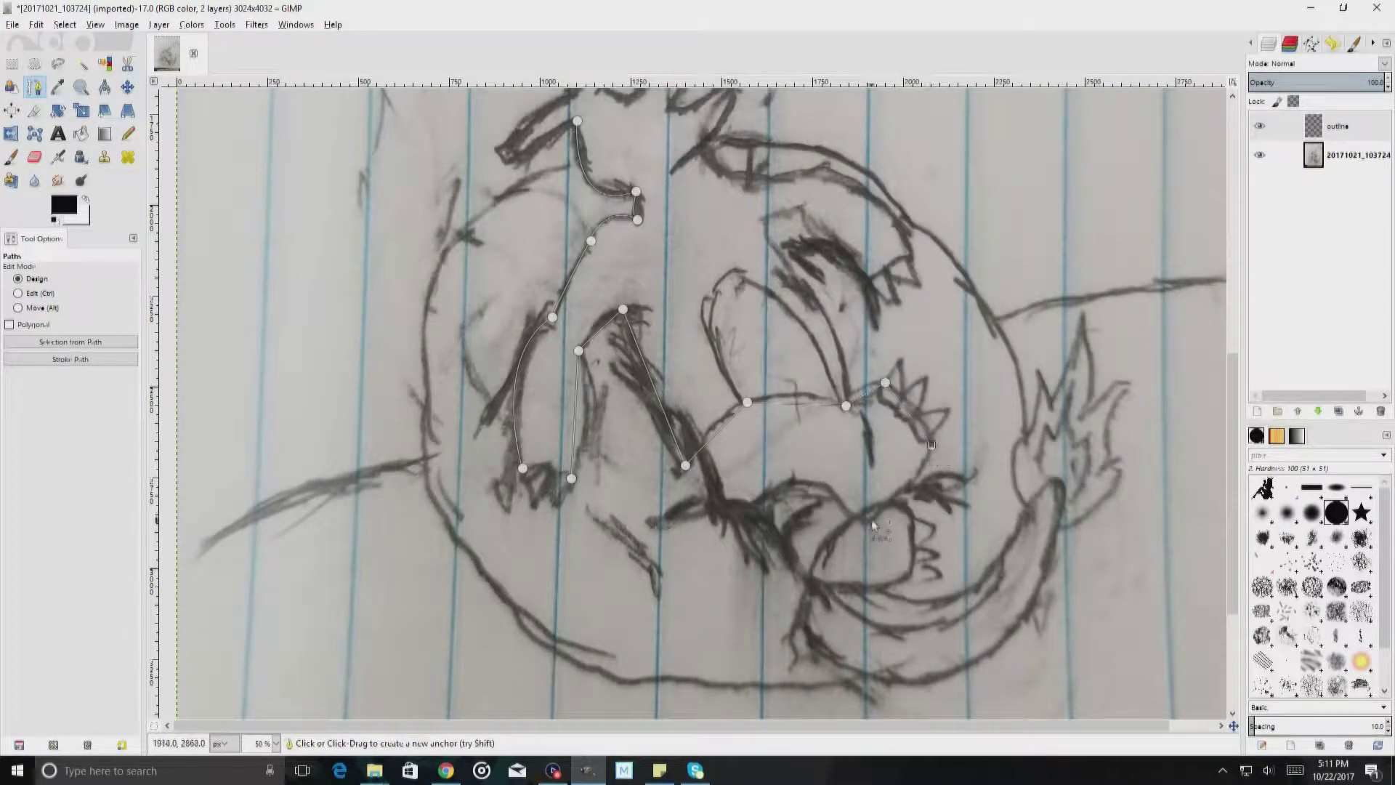
Step: Curve the path segments to fit the arm and belly, then ink the path black
{"action": "left_click_drag", "start_coordinate": [882, 512], "coordinate": [929, 444]}
{"action": "left_click_drag", "start_coordinate": [714, 436], "coordinate": [730, 414]}
{"action": "left_click_drag", "start_coordinate": [581, 366], "coordinate": [591, 379]}
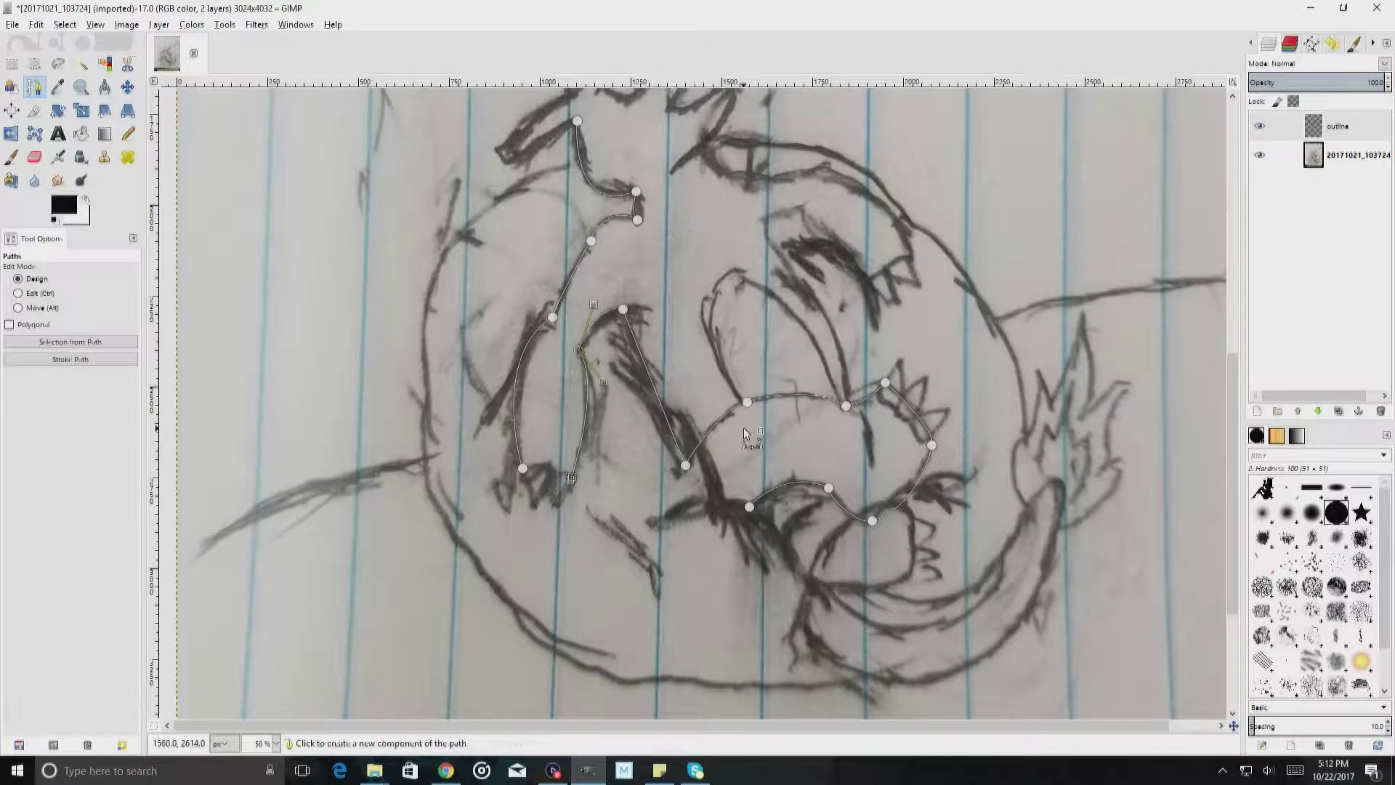
{"action": "left_click", "coordinate": [931, 446]}
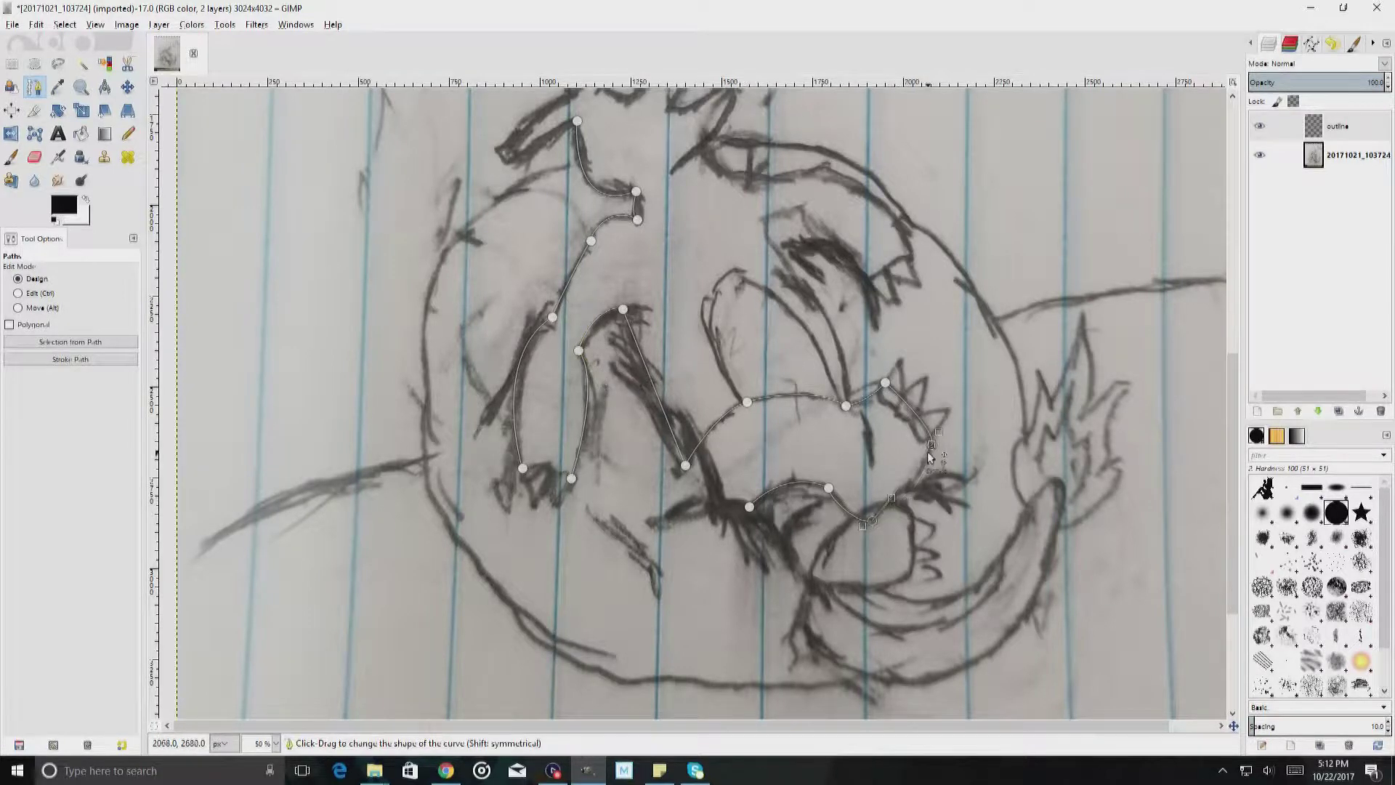
{"action": "left_click", "coordinate": [70, 359]}
Step: Start the head outline path, placing anchors and reshaping segments along the sketch
{"action": "scroll", "coordinate": [873, 522], "scroll_direction": "up", "scroll_amount": 1}
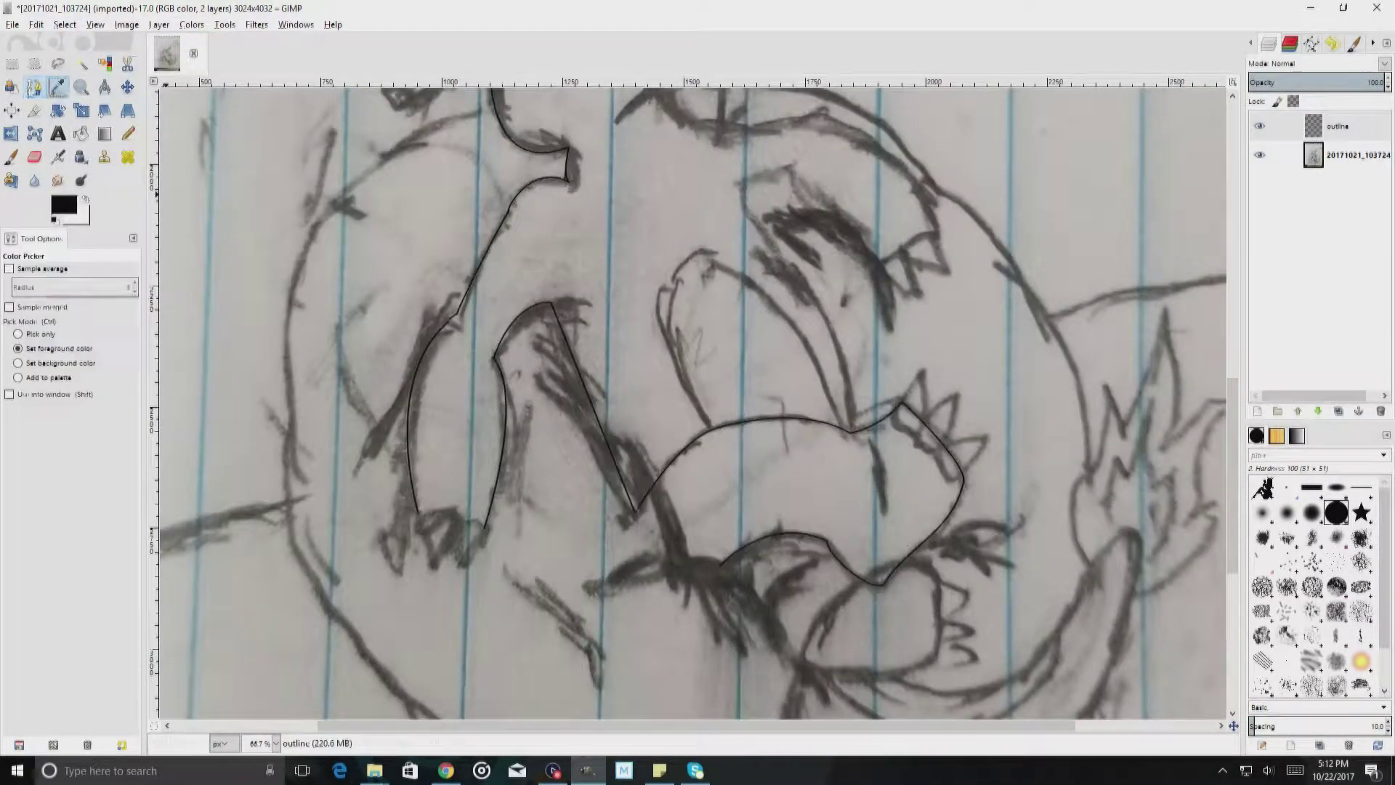
{"action": "left_click", "coordinate": [738, 184]}
{"action": "scroll", "coordinate": [405, 278], "scroll_direction": "left", "scroll_amount": 2}
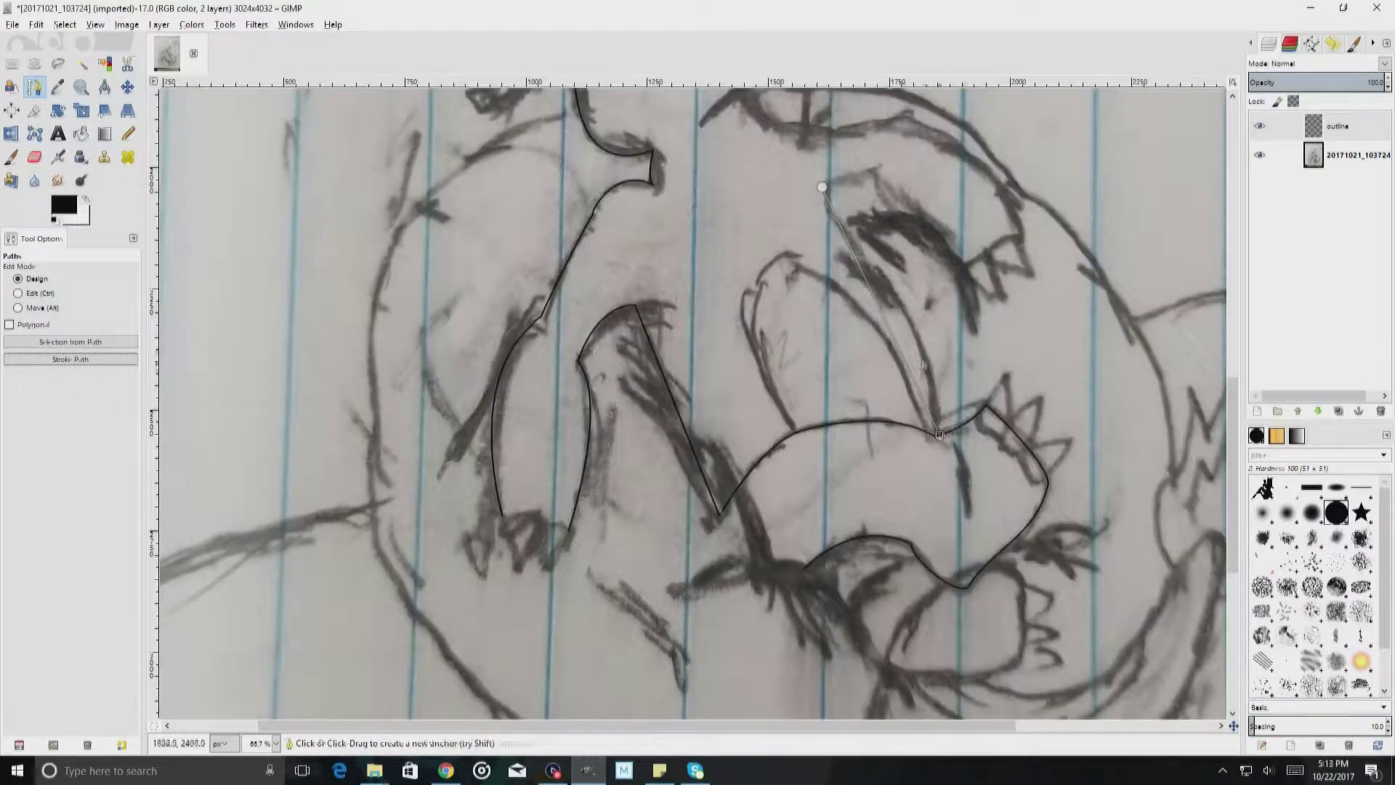
{"action": "left_click_drag", "start_coordinate": [841, 205], "coordinate": [849, 241]}
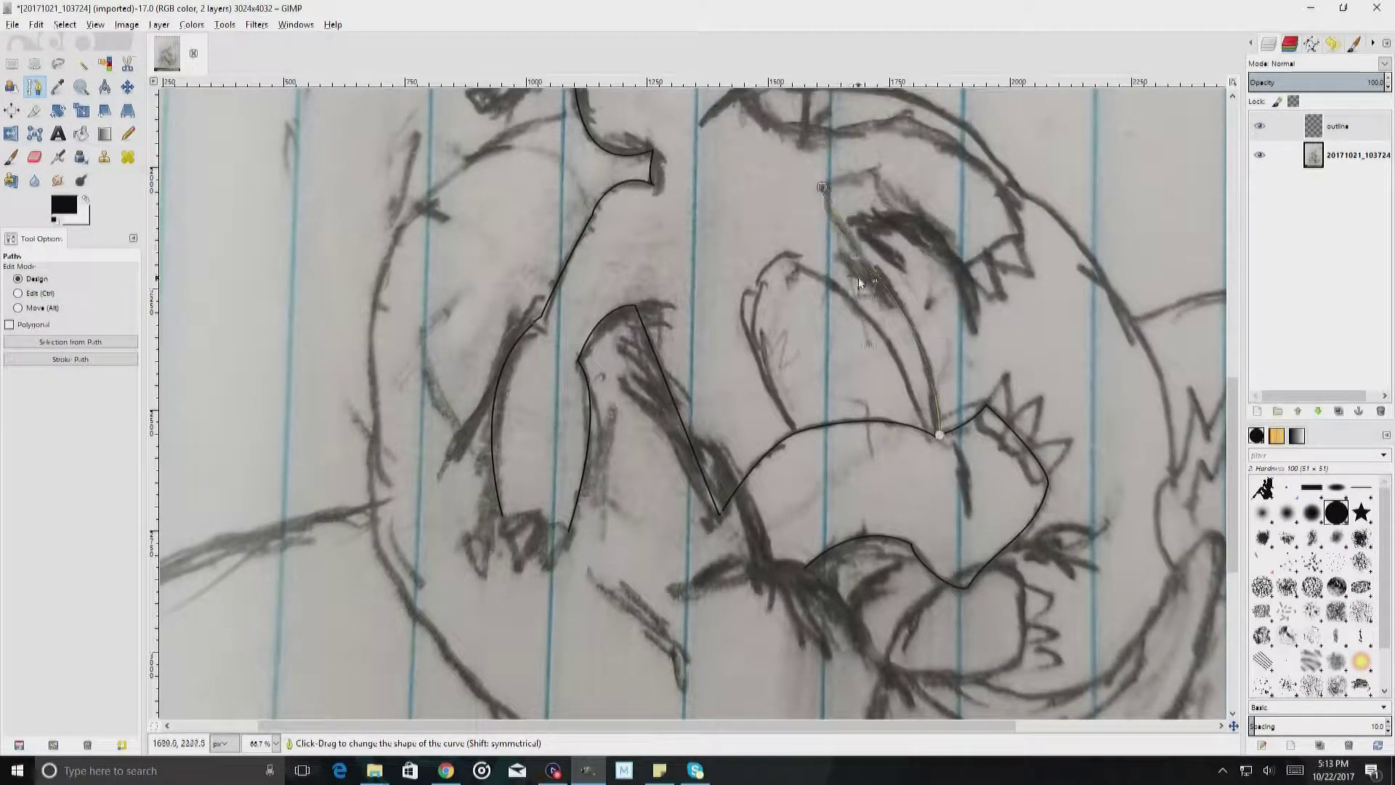
{"action": "key", "text": "2"}
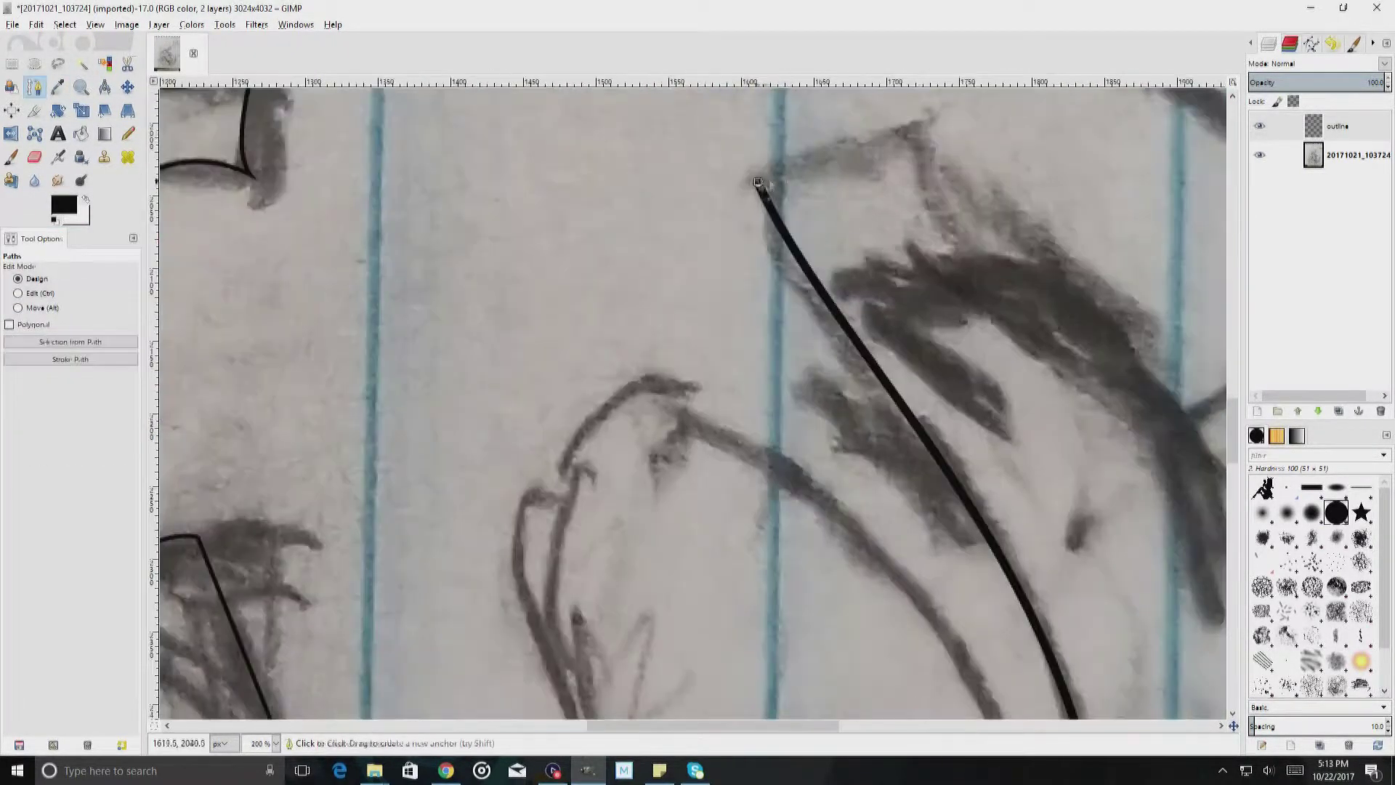
{"action": "key", "text": "grave"}
{"action": "left_click", "coordinate": [1050, 260]}
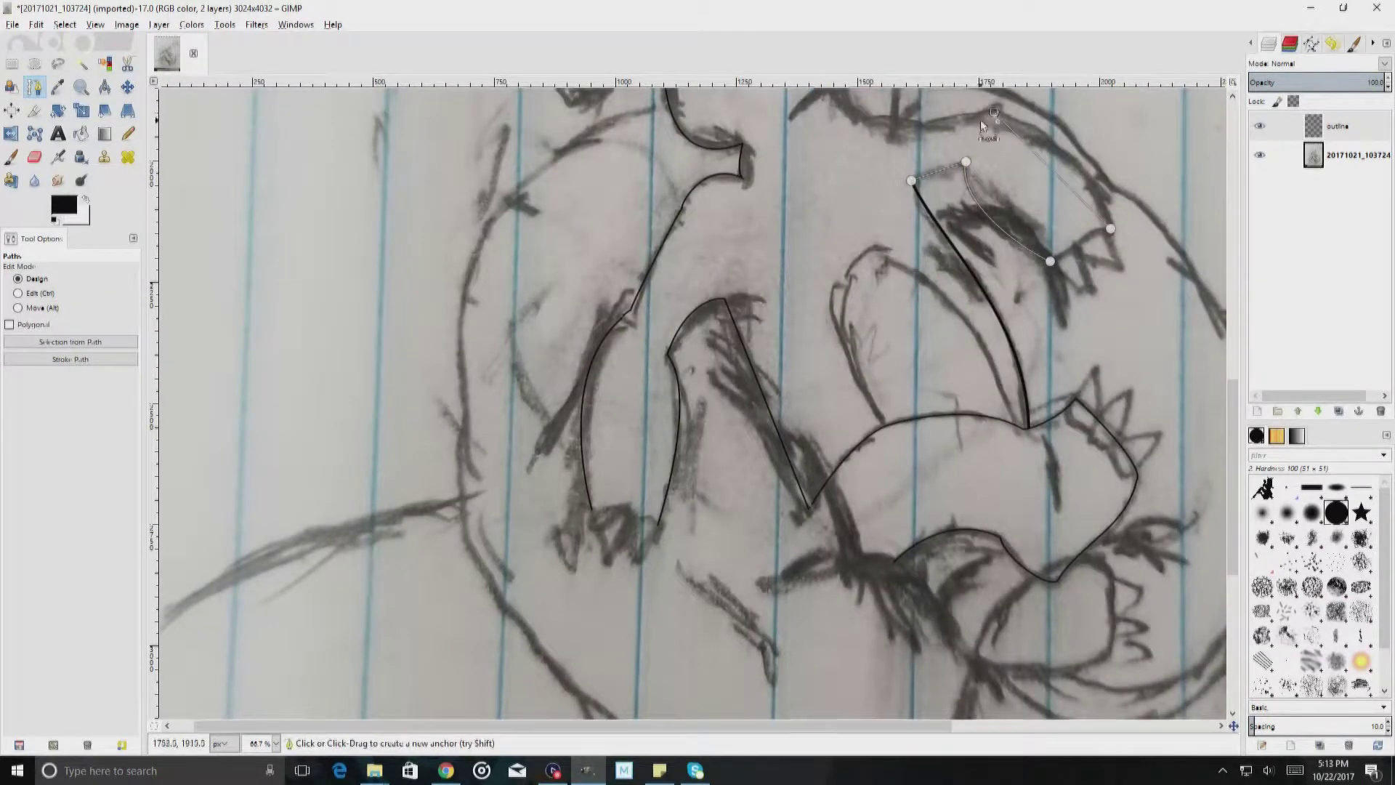
{"action": "scroll", "coordinate": [982, 125], "scroll_direction": "up", "scroll_amount": 3}
Step: Curve the head path to the outline and ink it as a 6 px black line
{"action": "left_click", "coordinate": [788, 194]}
{"action": "scroll", "coordinate": [799, 218], "scroll_direction": "up", "scroll_amount": 3}
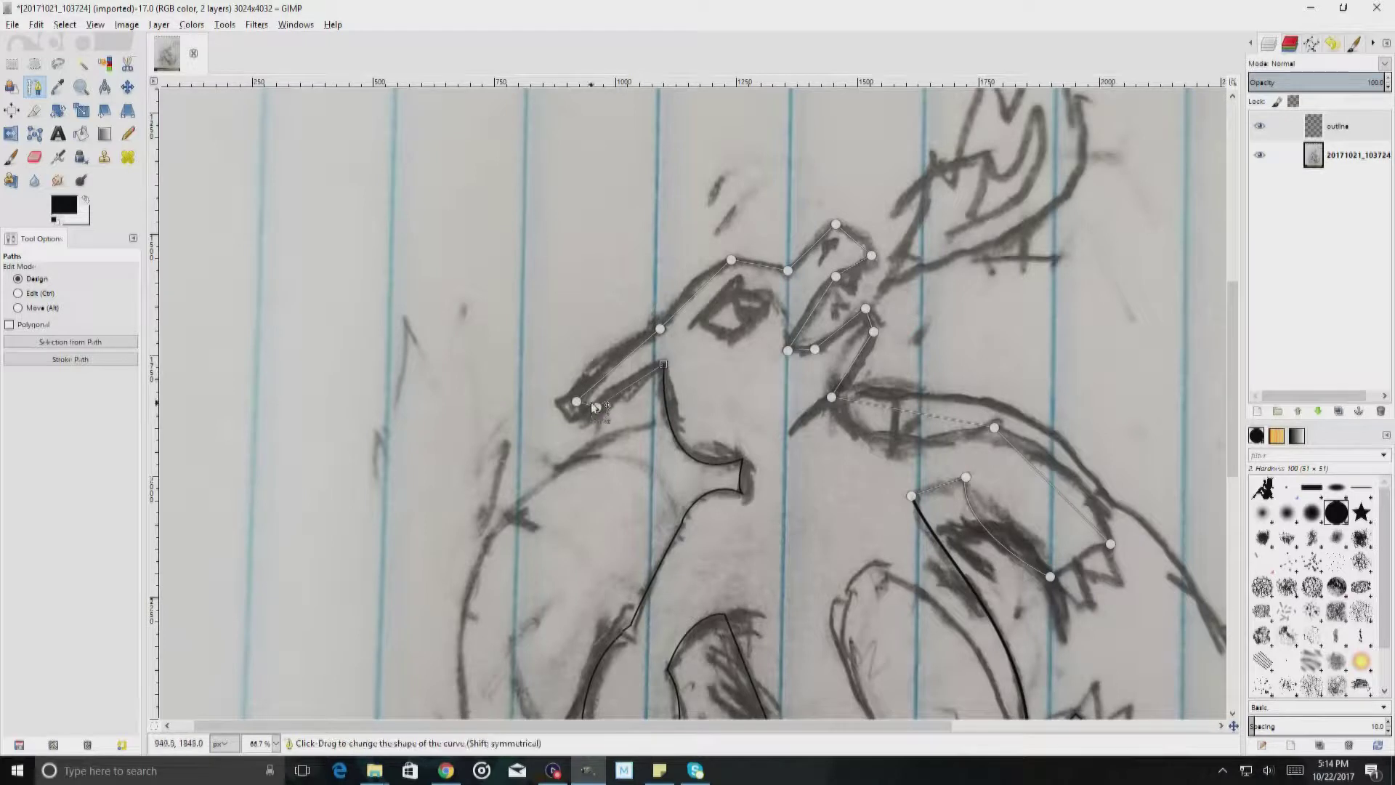
{"action": "left_click_drag", "start_coordinate": [695, 293], "coordinate": [668, 318]}
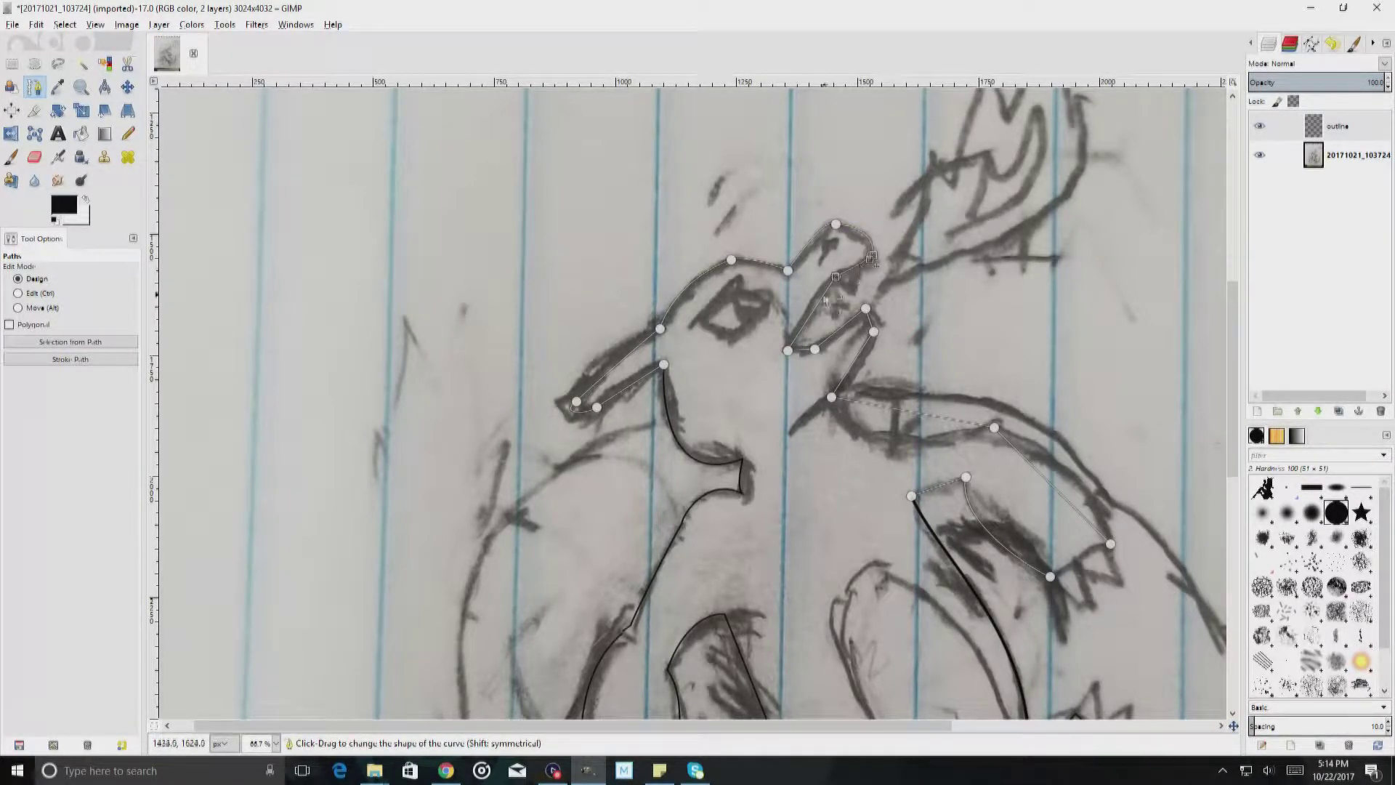
{"action": "left_click_drag", "start_coordinate": [809, 350], "coordinate": [870, 323]}
{"action": "left_click_drag", "start_coordinate": [854, 405], "coordinate": [990, 422]}
{"action": "left_click", "coordinate": [71, 359]}
{"action": "left_click", "coordinate": [177, 486]}
Step: Trace the neck with a new curved path and ink it in black
{"action": "scroll", "coordinate": [1089, 334], "scroll_direction": "down", "scroll_amount": 5}
{"action": "left_click", "coordinate": [664, 209]}
{"action": "left_click_drag", "start_coordinate": [742, 302], "coordinate": [741, 334]}
{"action": "left_click_drag", "start_coordinate": [680, 276], "coordinate": [731, 304]}
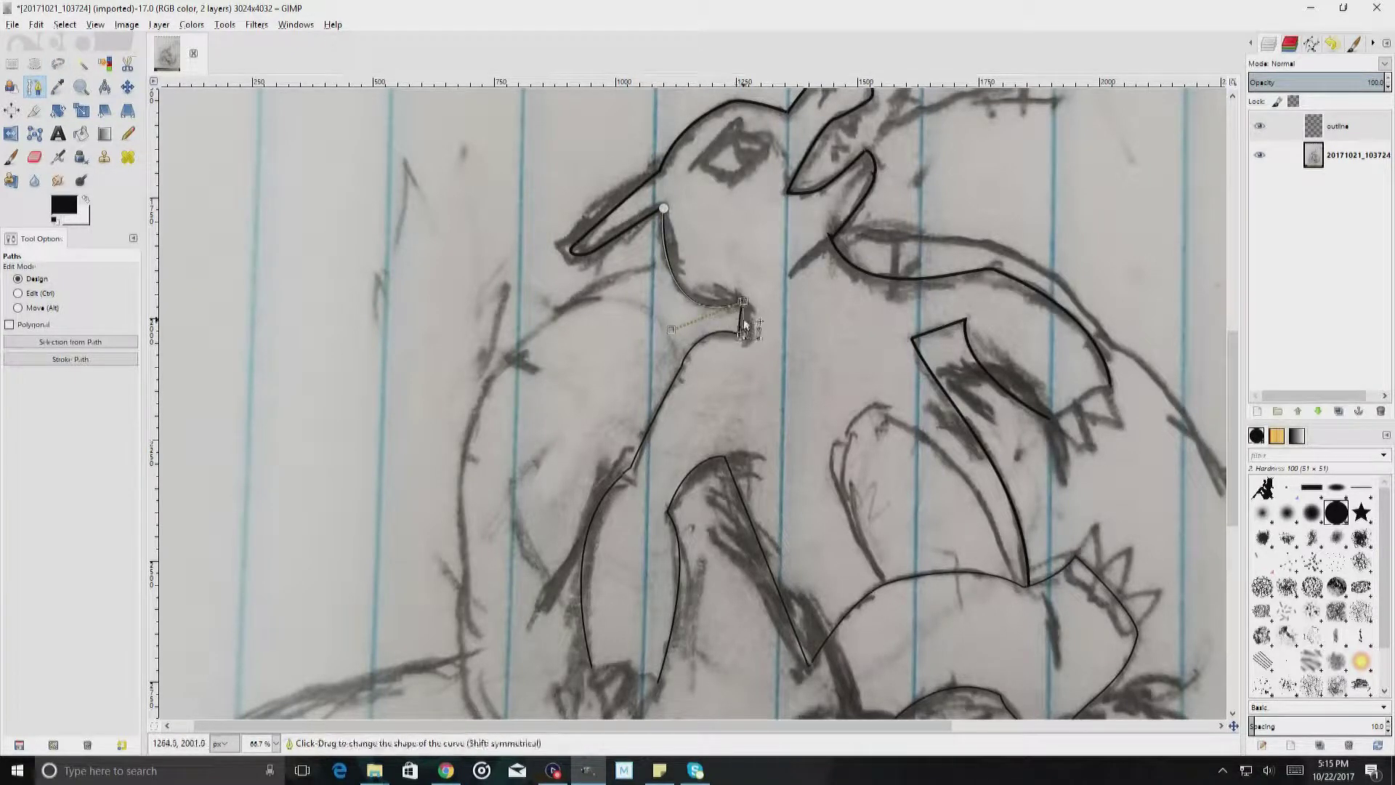
{"action": "left_click", "coordinate": [71, 359]}
{"action": "left_click", "coordinate": [178, 487]}
{"action": "scroll", "coordinate": [741, 327], "scroll_direction": "up", "scroll_amount": 3}
{"action": "scroll", "coordinate": [680, 398], "scroll_direction": "down", "scroll_amount": 3}
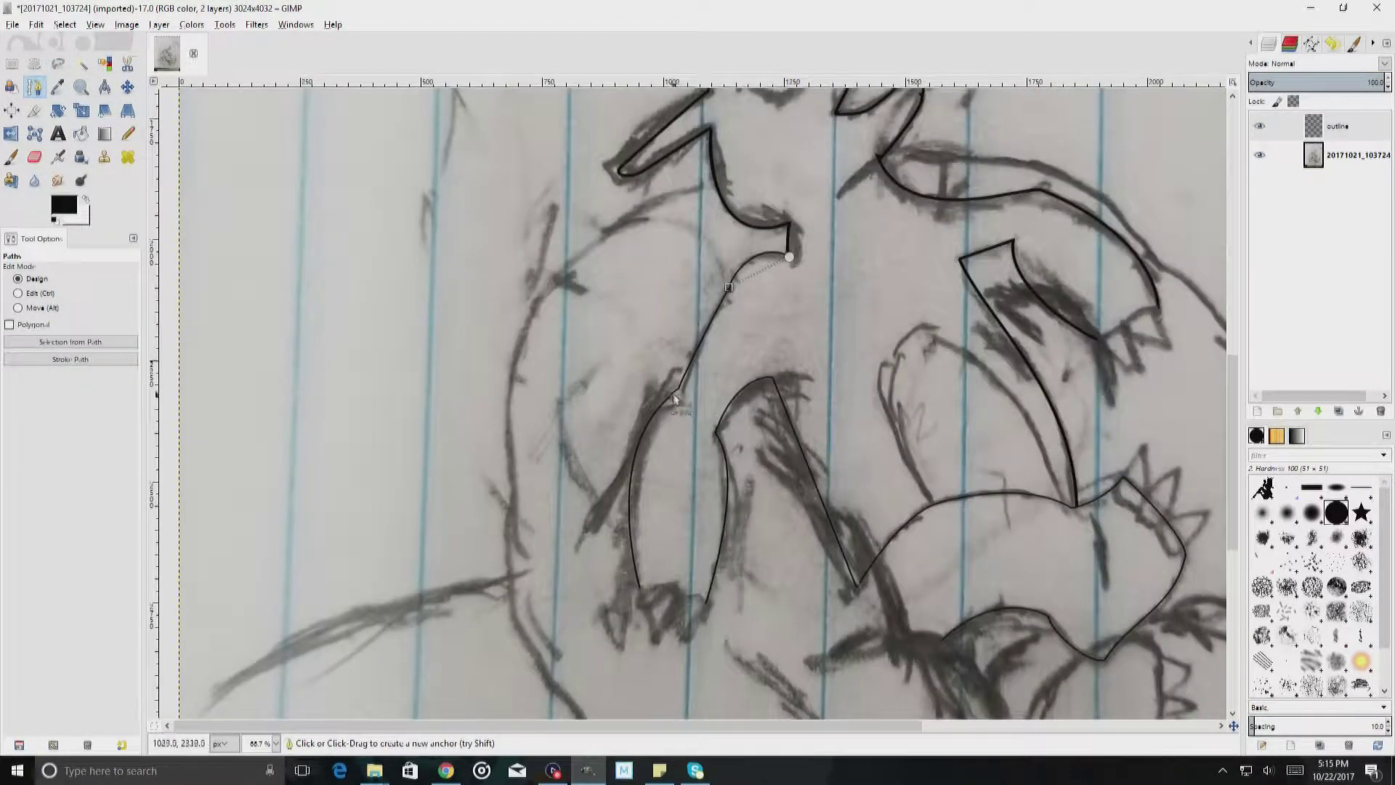
Step: Place path anchors around the arm and toward the belly, curving the lower segments
{"action": "left_click", "coordinate": [707, 604]}
{"action": "left_click", "coordinate": [714, 434]}
{"action": "left_click", "coordinate": [772, 378]}
{"action": "left_click", "coordinate": [856, 588]}
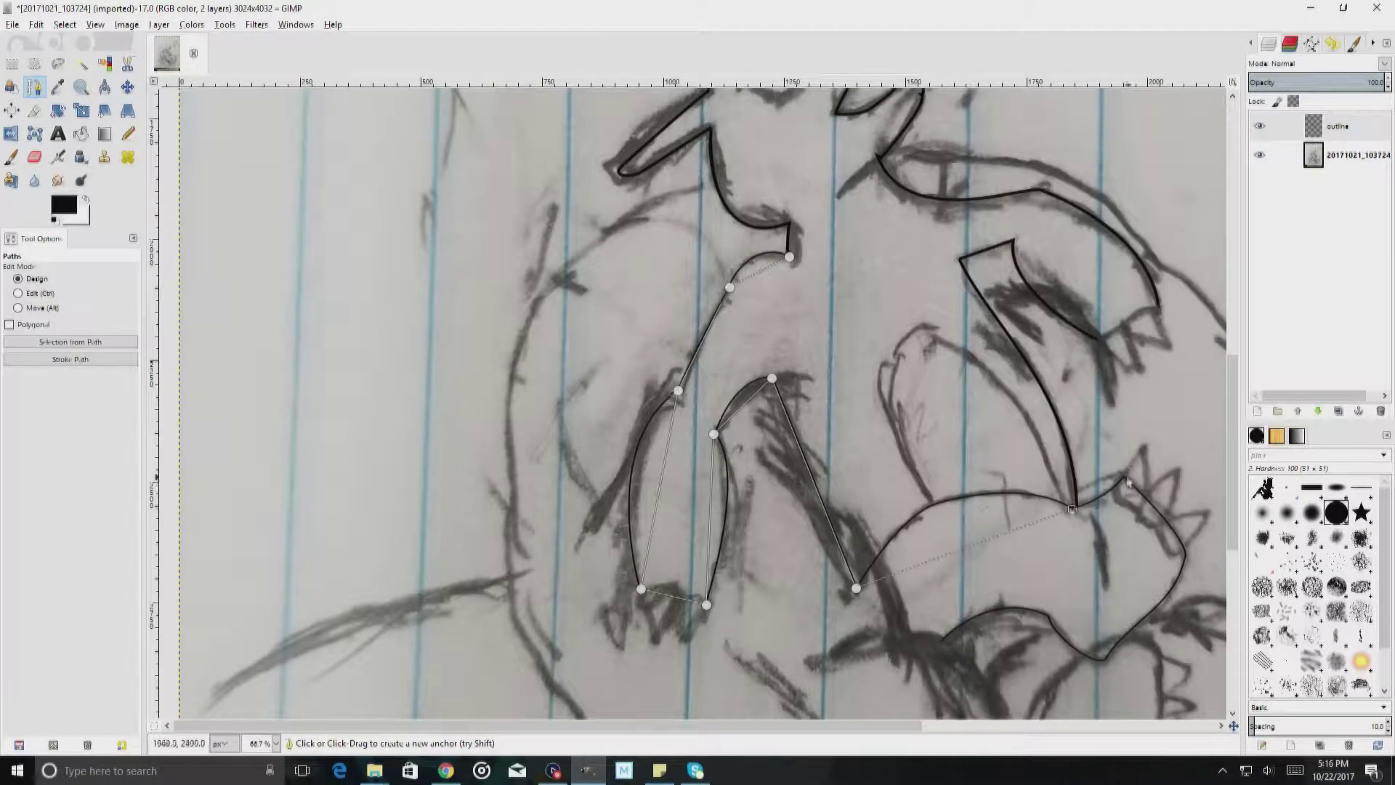
{"action": "left_click", "coordinate": [763, 260]}
{"action": "left_click_drag", "start_coordinate": [674, 410], "coordinate": [633, 501]}
{"action": "left_click_drag", "start_coordinate": [719, 509], "coordinate": [728, 502]}
Step: Bend the arm and belly segments to match the sketch and ink the path black
{"action": "left_click", "coordinate": [734, 407]}
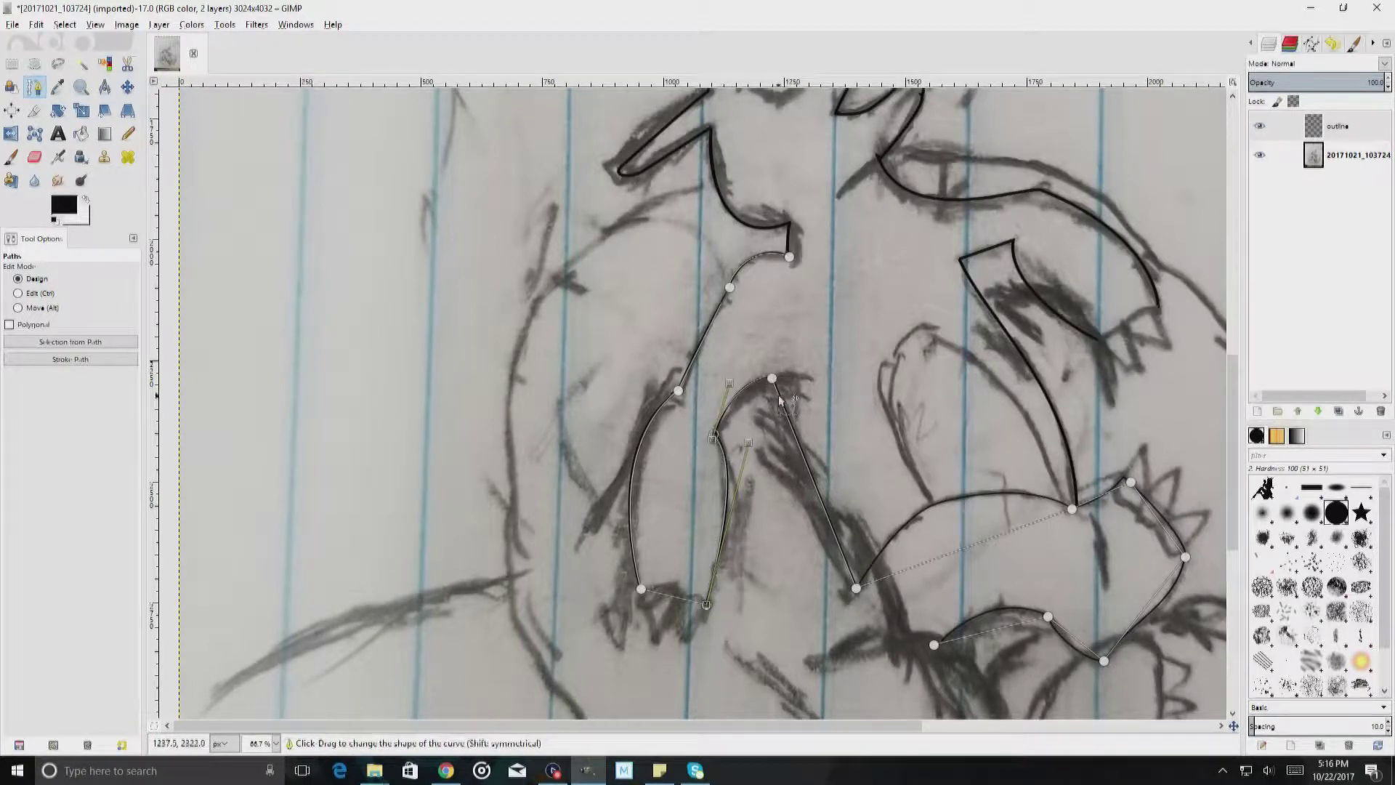
{"action": "left_click_drag", "start_coordinate": [901, 570], "coordinate": [938, 512]}
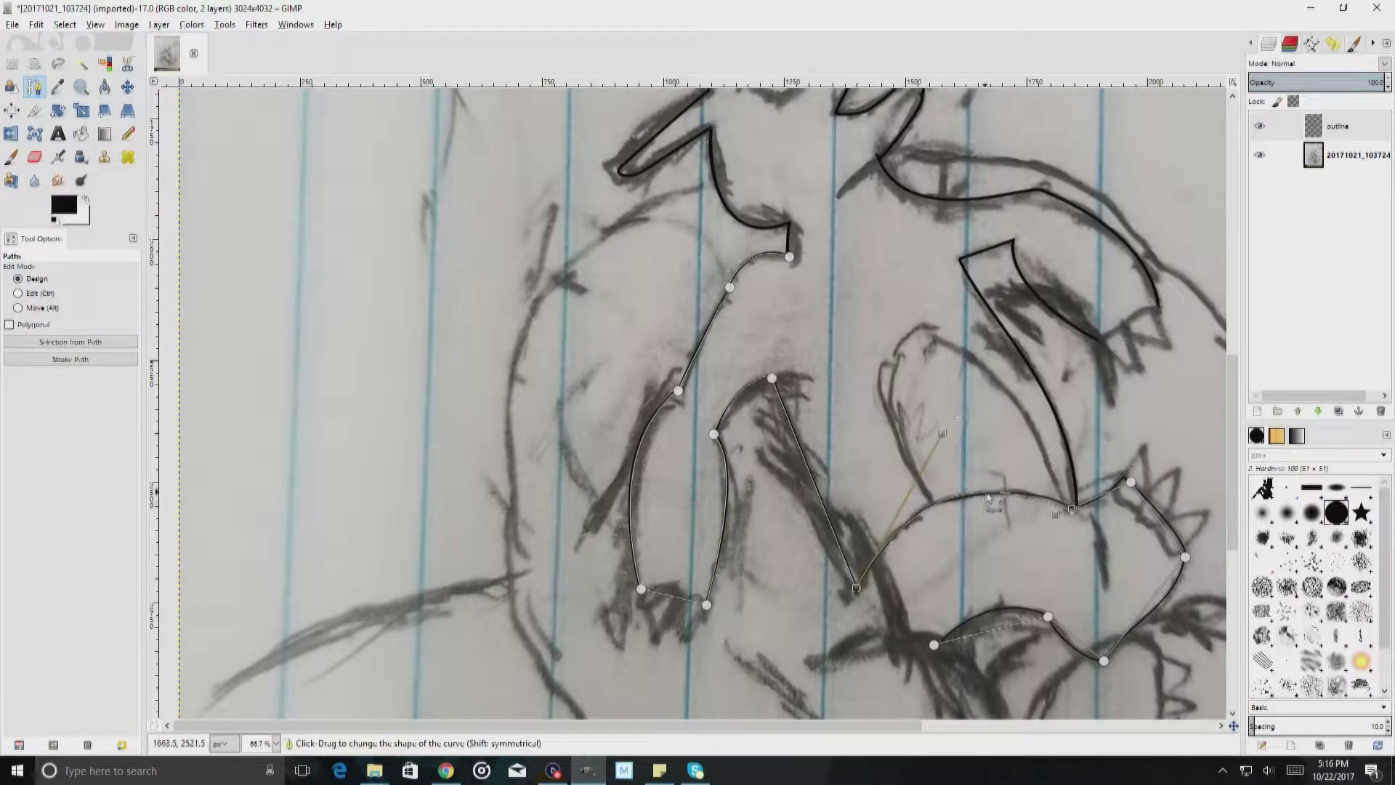
{"action": "left_click", "coordinate": [1096, 507]}
{"action": "left_click", "coordinate": [1172, 582]}
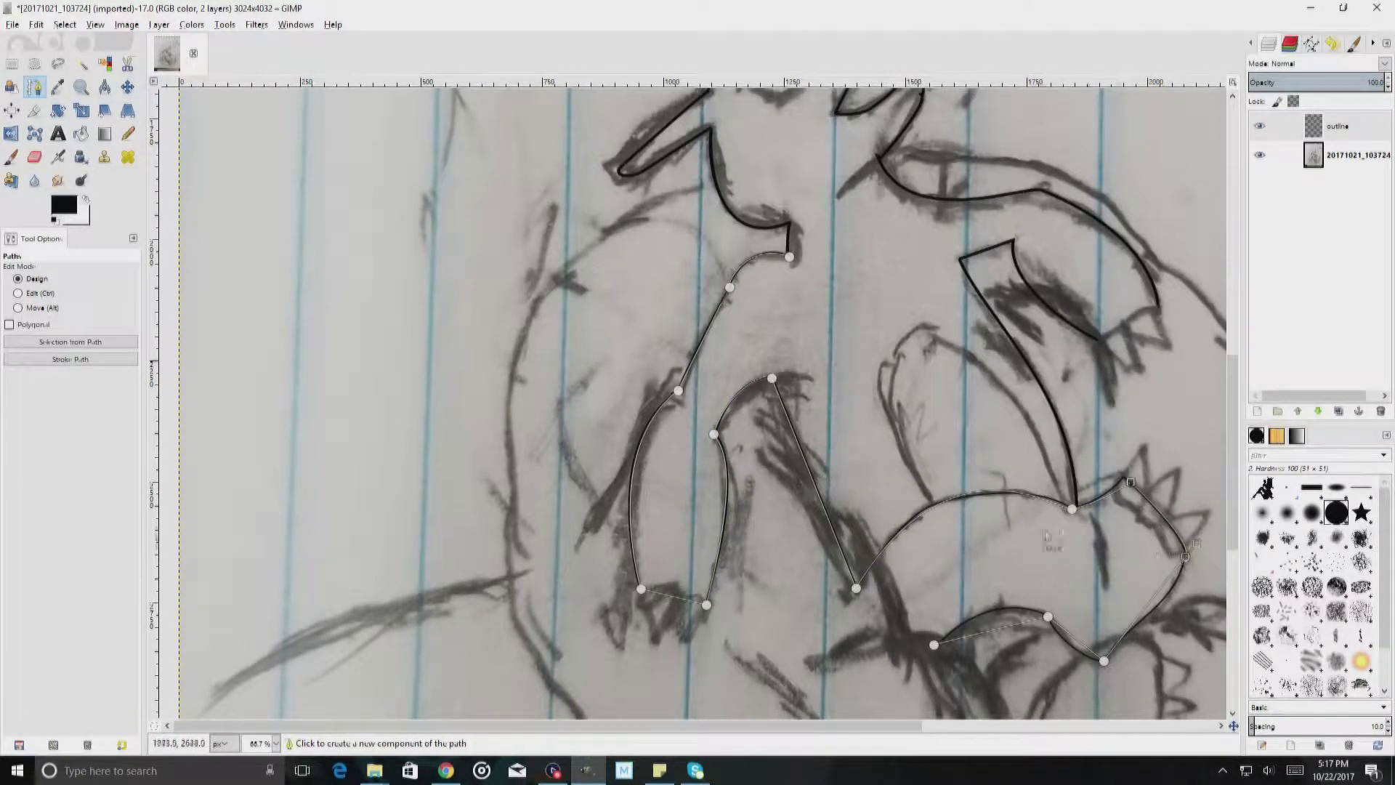
{"action": "scroll", "coordinate": [1167, 441], "scroll_direction": "down", "scroll_amount": 3}
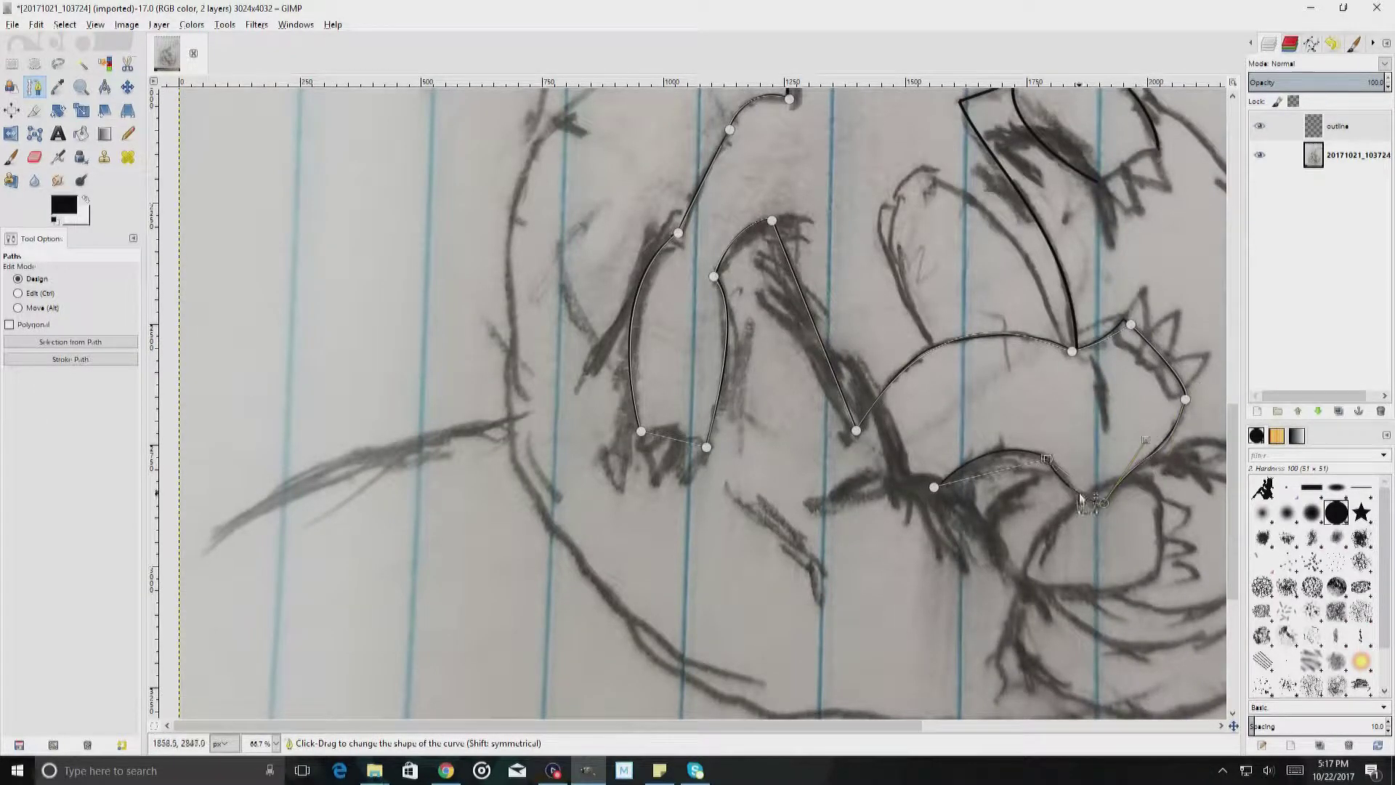
{"action": "scroll", "coordinate": [998, 456], "scroll_direction": "up", "scroll_amount": 3}
{"action": "left_click", "coordinate": [71, 359]}
{"action": "left_click", "coordinate": [187, 489]}
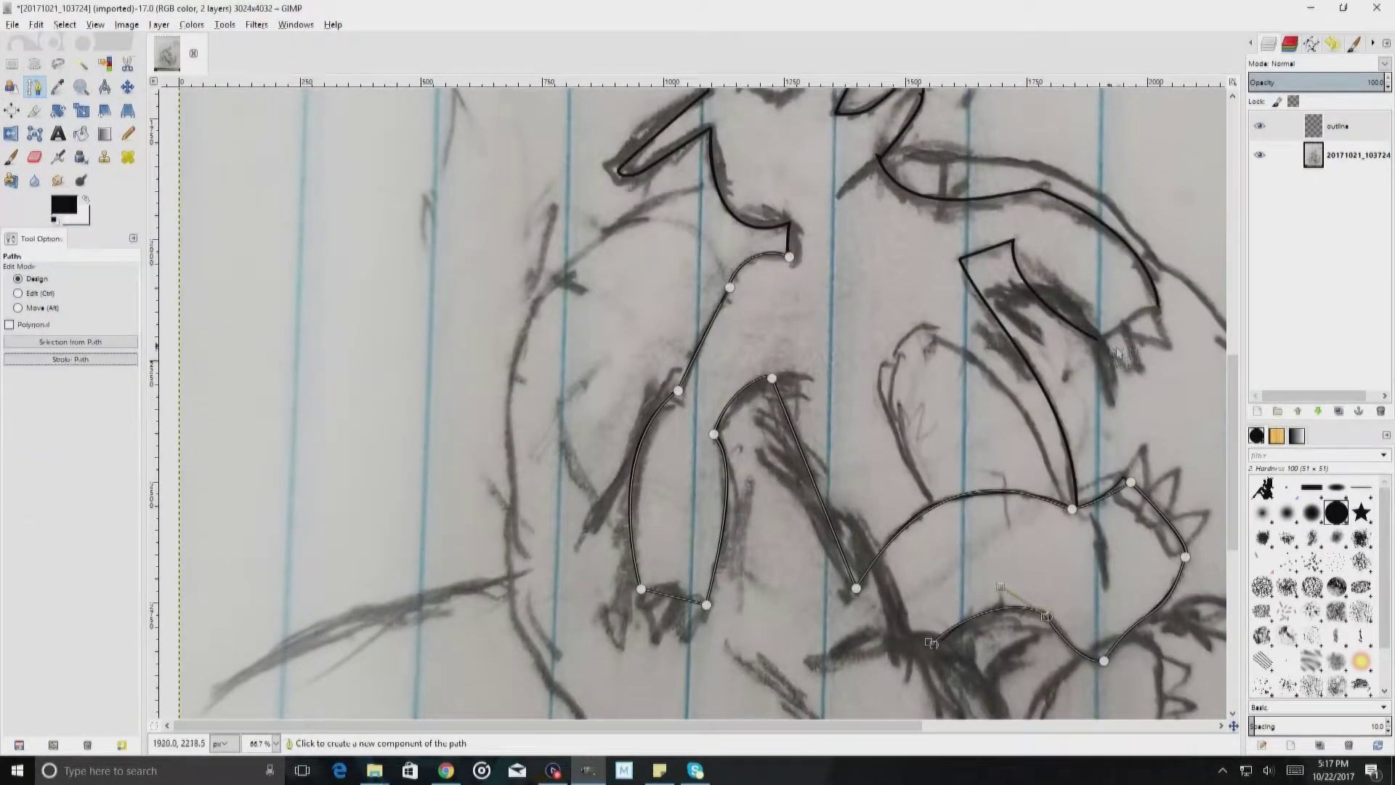
Step: Ink the nearby curved shape in black, hiding the sketch layer to check the lines
{"action": "left_click", "coordinate": [1260, 155]}
{"action": "left_click_drag", "start_coordinate": [999, 497], "coordinate": [903, 435]}
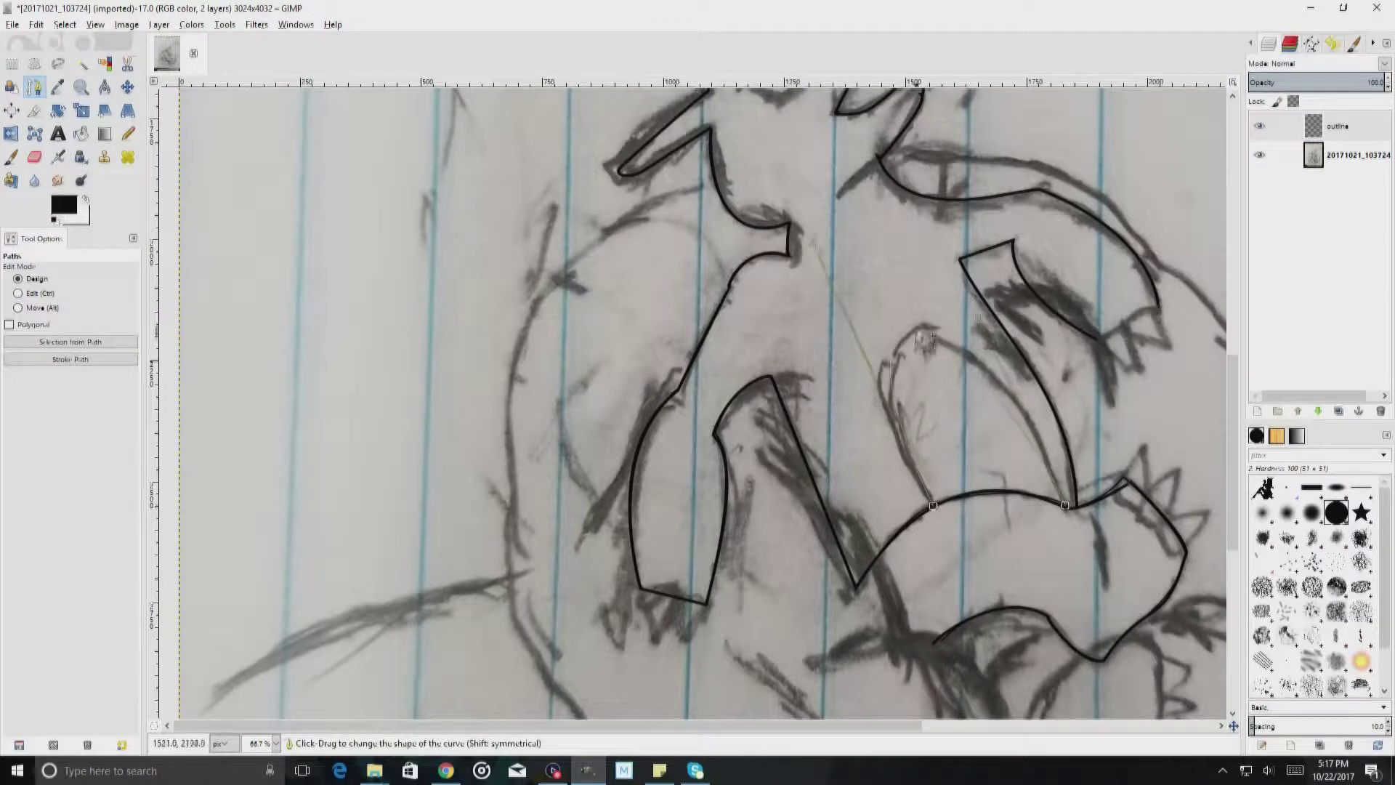
{"action": "left_click", "coordinate": [70, 360]}
{"action": "left_click", "coordinate": [179, 484]}
{"action": "left_click", "coordinate": [1260, 155]}
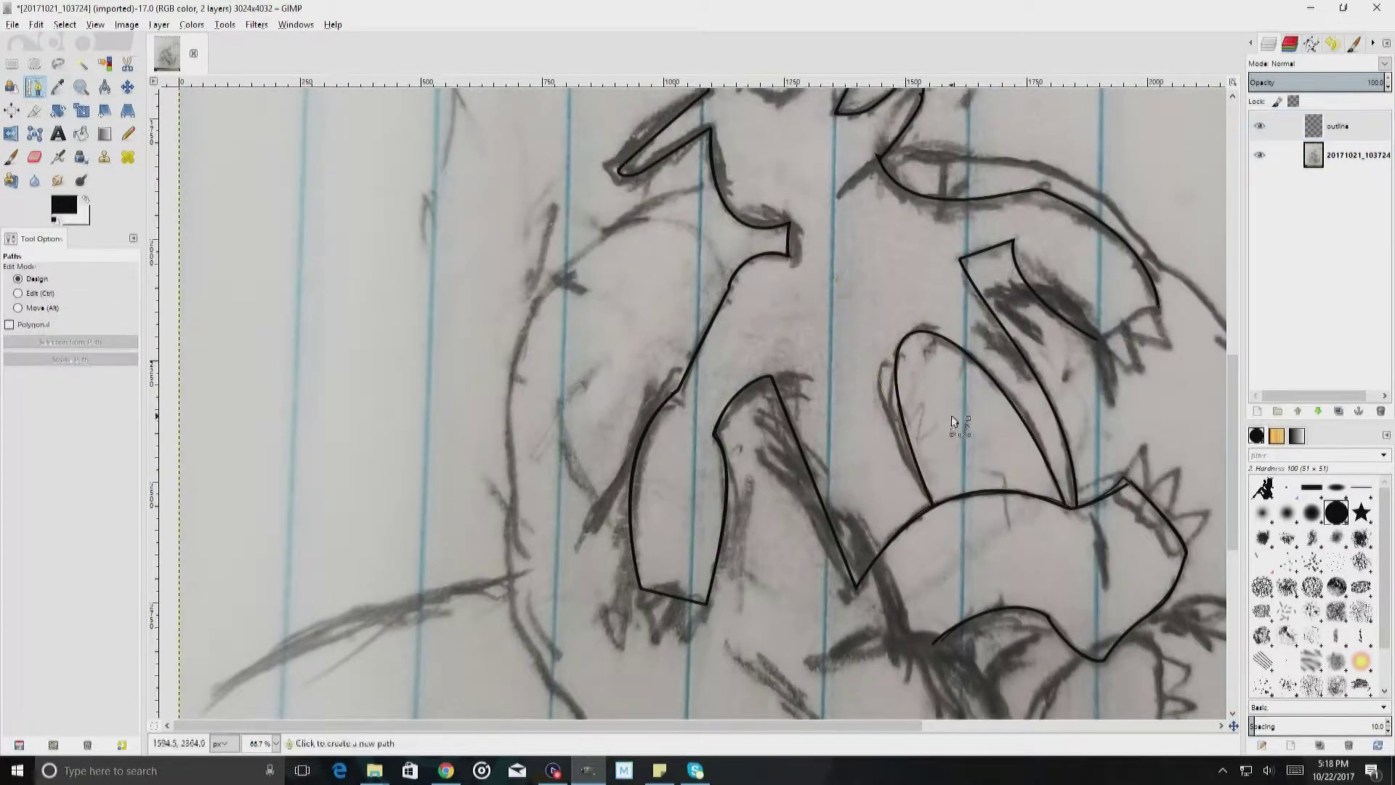
Step: At 200% zoom, outline the spike cluster with a curved path through each tip and base
{"action": "key", "text": "2"}
{"action": "left_click_drag", "start_coordinate": [966, 365], "coordinate": [1085, 231]}
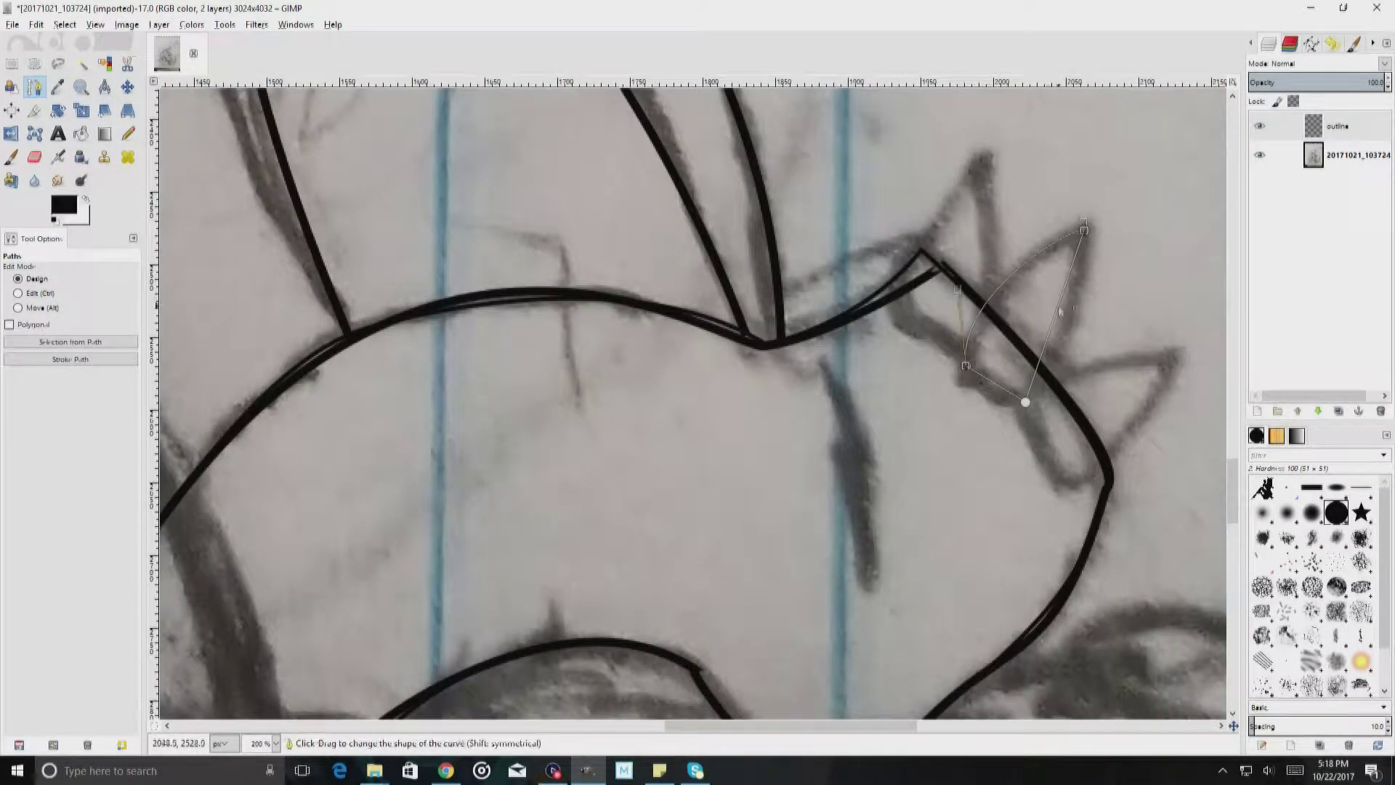
{"action": "left_click_drag", "start_coordinate": [898, 299], "coordinate": [981, 161]}
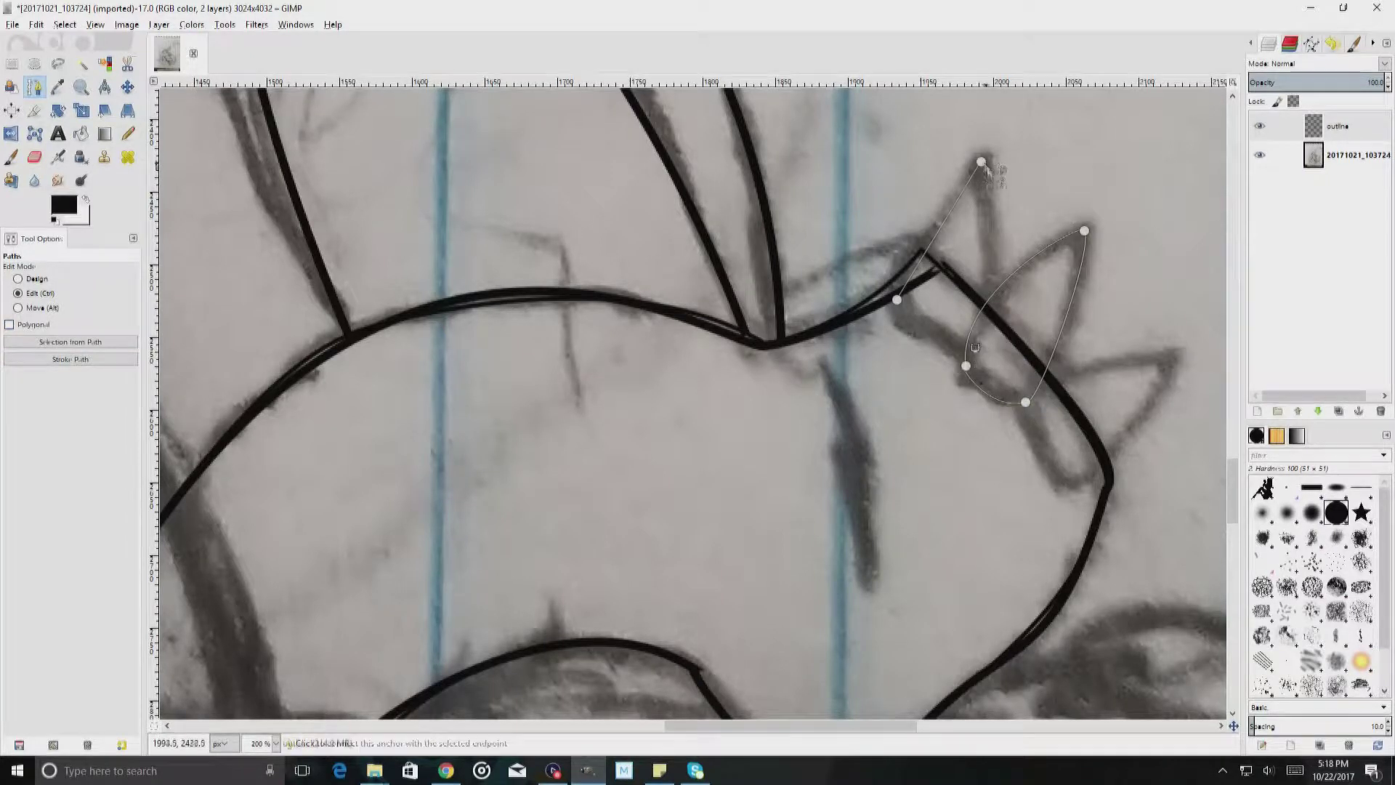
{"action": "left_click_drag", "start_coordinate": [928, 358], "coordinate": [939, 367]}
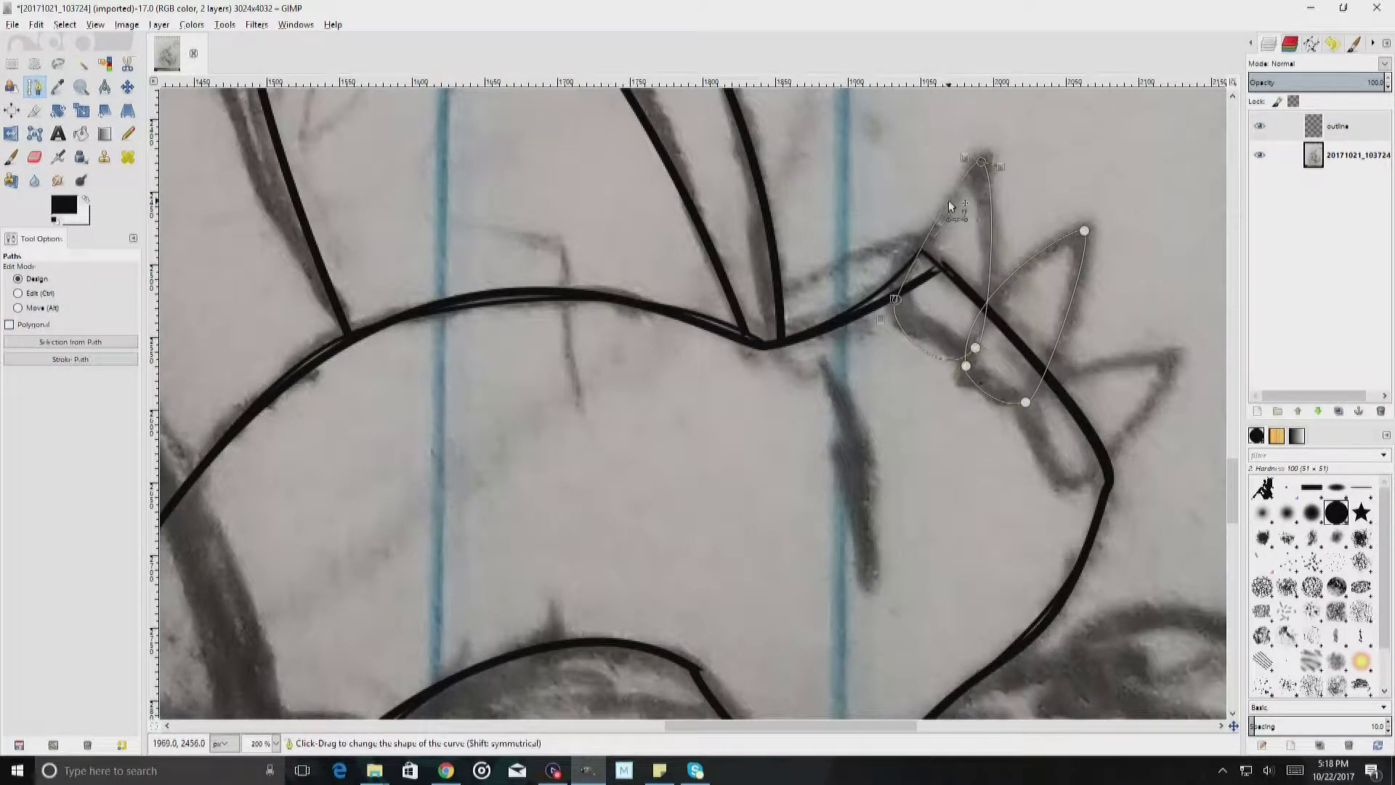
{"action": "key", "text": "o"}
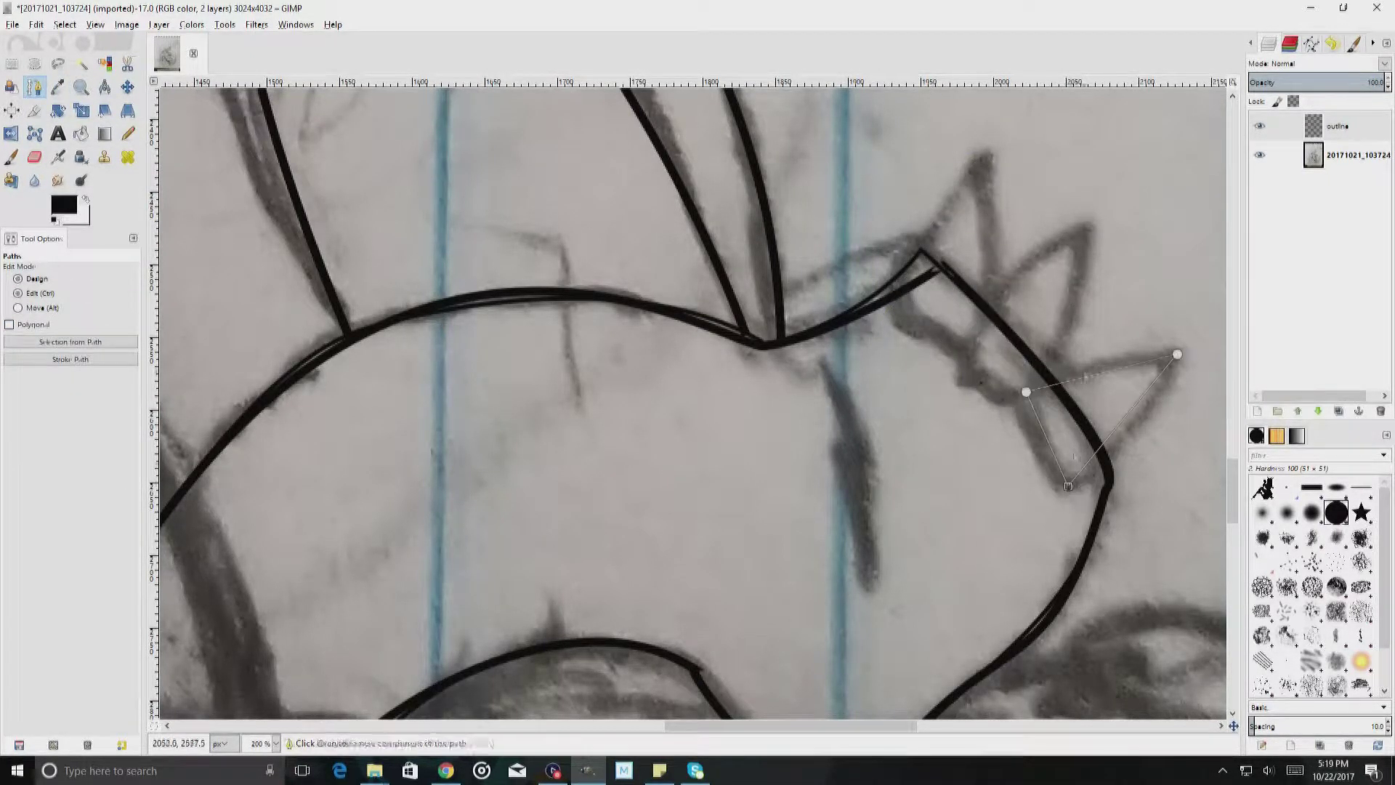
{"action": "left_click_drag", "start_coordinate": [1028, 401], "coordinate": [1025, 420]}
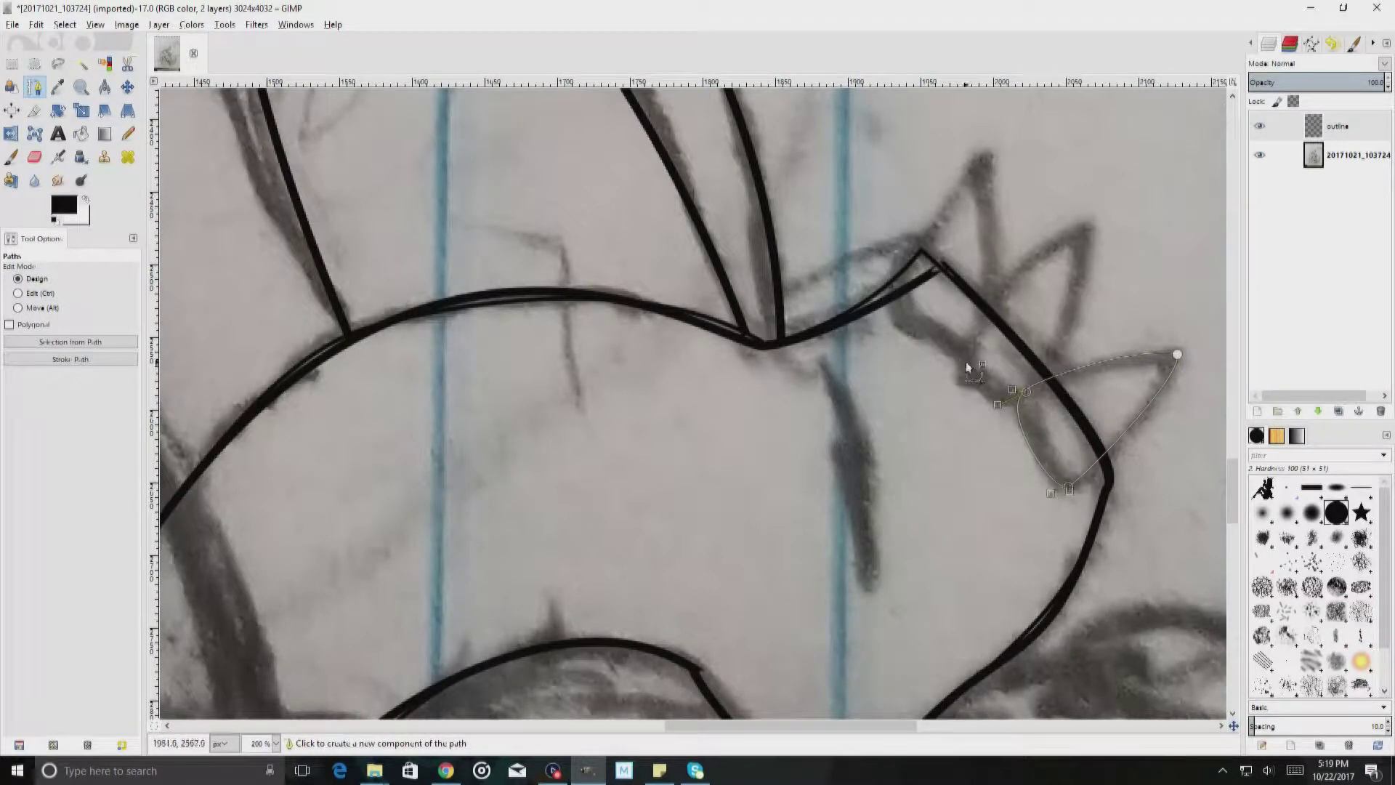
{"action": "left_click_drag", "start_coordinate": [1062, 327], "coordinate": [1032, 271]}
{"action": "left_click", "coordinate": [983, 342]}
{"action": "left_click_drag", "start_coordinate": [983, 240], "coordinate": [963, 189]}
Step: Ink the spike path in thick black and erase stray fragments around the spikes
{"action": "left_click", "coordinate": [70, 359], "text": "shift"}
{"action": "left_click", "coordinate": [34, 157]}
{"action": "scroll", "coordinate": [799, 469], "scroll_direction": "up", "scroll_amount": 3}
{"action": "mouse_move", "coordinate": [799, 436]}
{"action": "left_mouse_down"}
{"action": "mouse_move", "coordinate": [1003, 516]}
{"action": "mouse_move", "coordinate": [967, 596]}
{"action": "left_mouse_up"}
{"action": "mouse_move", "coordinate": [938, 473]}
{"action": "left_mouse_down"}
{"action": "mouse_move", "coordinate": [698, 480]}
{"action": "mouse_move", "coordinate": [581, 538]}
{"action": "left_mouse_up"}
Step: Erase the remaining doubled and crossing lines inside the spikes
{"action": "scroll", "coordinate": [666, 478], "scroll_direction": "down", "scroll_amount": 3}
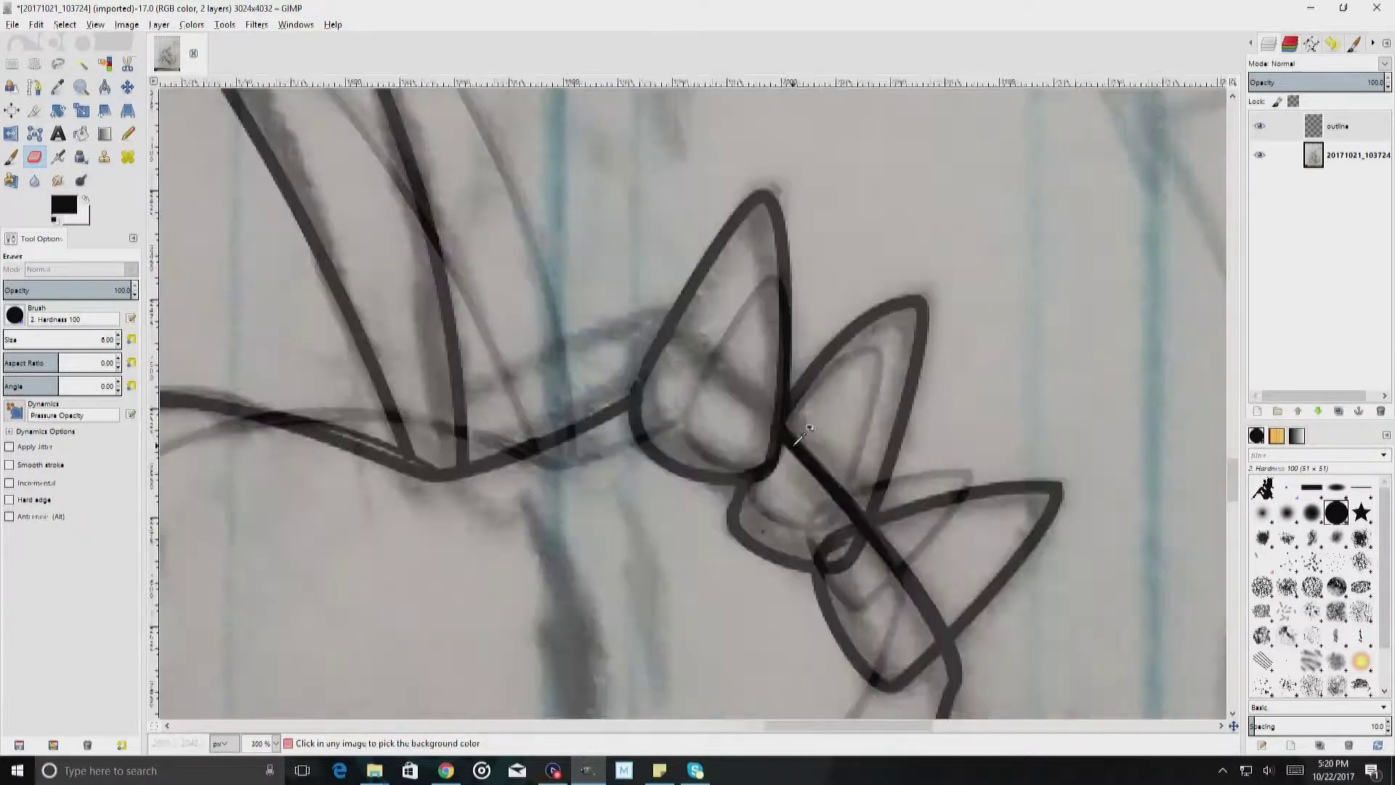
{"action": "scroll", "coordinate": [865, 541], "scroll_direction": "up", "scroll_amount": 2}
{"action": "scroll", "coordinate": [865, 541], "scroll_direction": "up", "scroll_amount": 1}
{"action": "mouse_move", "coordinate": [975, 499]}
{"action": "left_mouse_down"}
{"action": "mouse_move", "coordinate": [870, 380]}
{"action": "mouse_move", "coordinate": [836, 407]}
{"action": "mouse_move", "coordinate": [918, 448]}
{"action": "left_mouse_up"}
{"action": "mouse_move", "coordinate": [836, 331]}
{"action": "left_mouse_down"}
{"action": "mouse_move", "coordinate": [774, 251]}
{"action": "mouse_move", "coordinate": [727, 291]}
{"action": "left_mouse_up"}
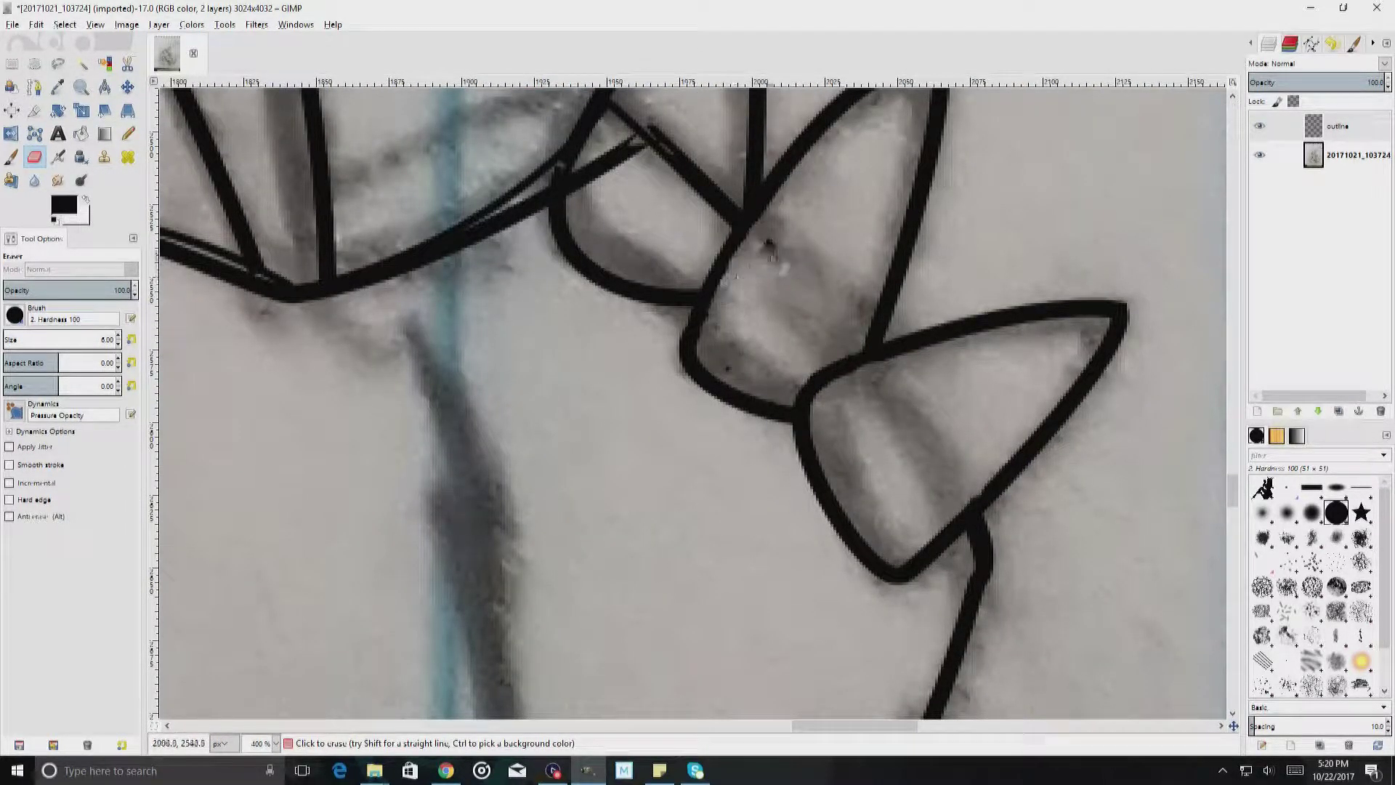
{"action": "scroll", "coordinate": [722, 494], "scroll_direction": "up", "scroll_amount": 3}
{"action": "mouse_move", "coordinate": [719, 364]}
{"action": "left_mouse_down"}
{"action": "mouse_move", "coordinate": [596, 349]}
{"action": "mouse_move", "coordinate": [654, 283]}
{"action": "mouse_move", "coordinate": [727, 382]}
{"action": "mouse_move", "coordinate": [500, 361]}
{"action": "mouse_move", "coordinate": [412, 404]}
{"action": "left_mouse_up"}
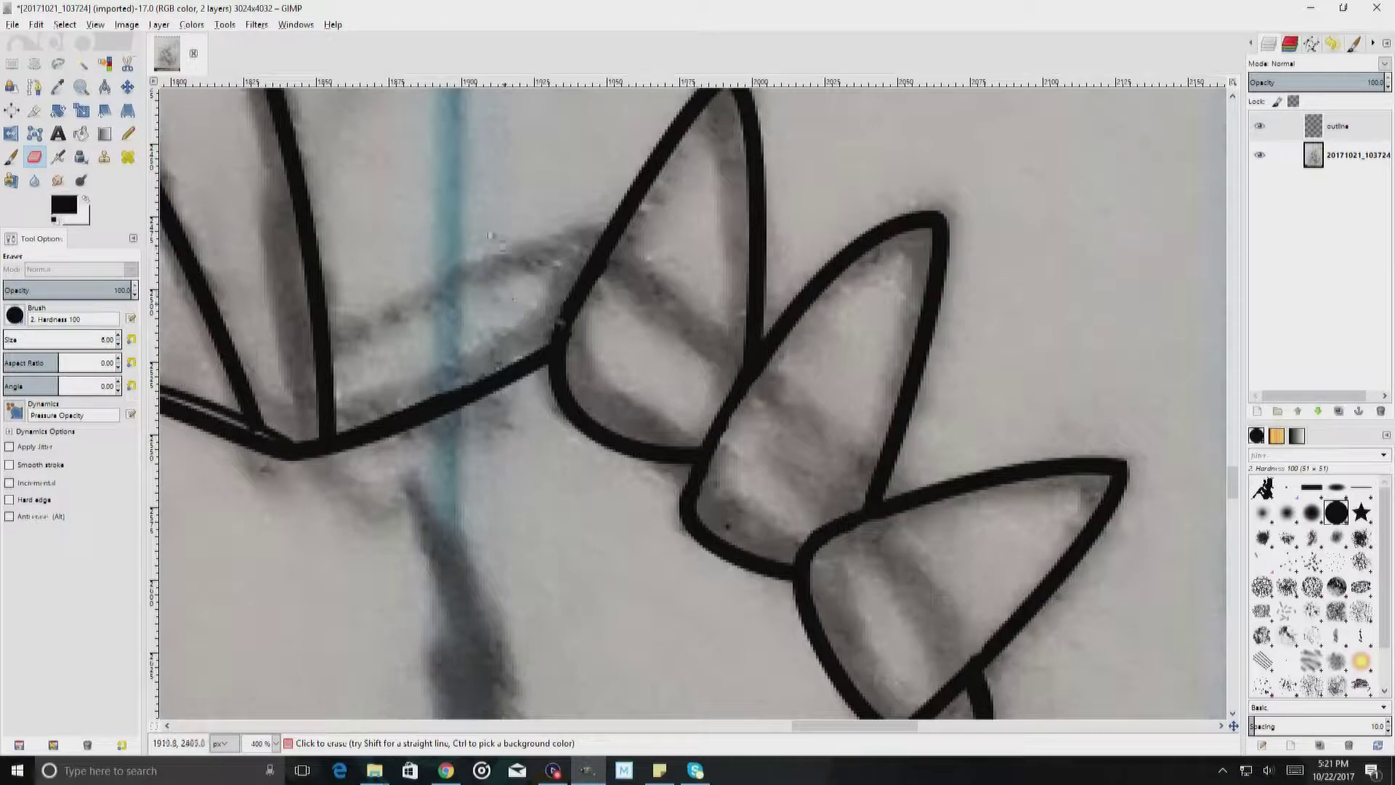
Step: Zoom out and begin a new path from the end of the inked line
{"action": "key", "text": "b"}
{"action": "key", "text": "minus"}
{"action": "key", "text": "minus"}
{"action": "scroll", "coordinate": [517, 229], "scroll_direction": "up", "scroll_amount": 3}
{"action": "left_click", "coordinate": [590, 282]}
Step: Trace the first claw cluster from the black line's end and ink it black
{"action": "left_click", "coordinate": [665, 232]}
{"action": "left_click", "coordinate": [704, 372]}
{"action": "left_click_drag", "start_coordinate": [703, 372], "coordinate": [669, 357]}
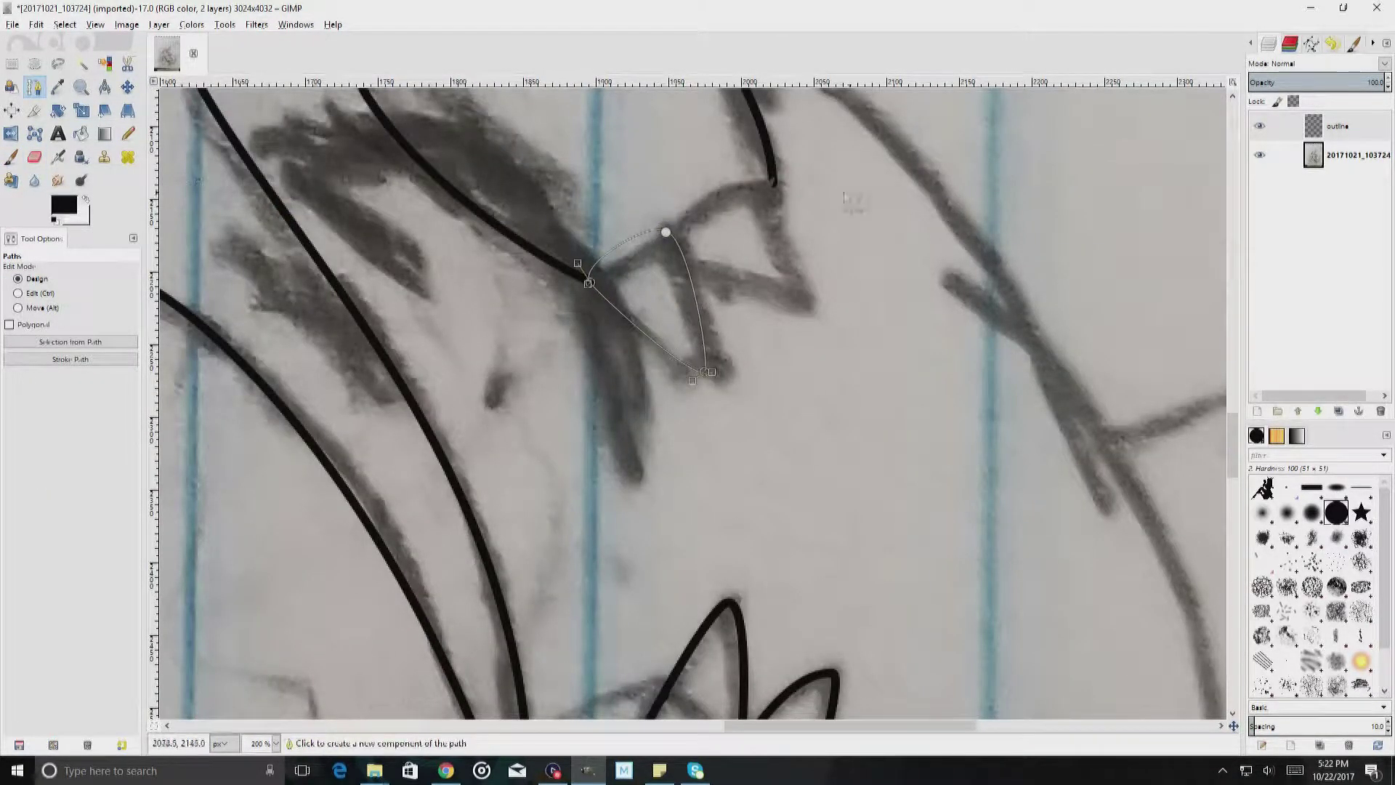
{"action": "left_click", "coordinate": [774, 182]}
{"action": "left_click", "coordinate": [807, 297]}
{"action": "left_click", "coordinate": [71, 359]}
{"action": "scroll", "coordinate": [701, 219], "scroll_direction": "up", "scroll_amount": 3}
Step: Erase the overlapping ends of the new claw lines
{"action": "key", "text": "shift+e"}
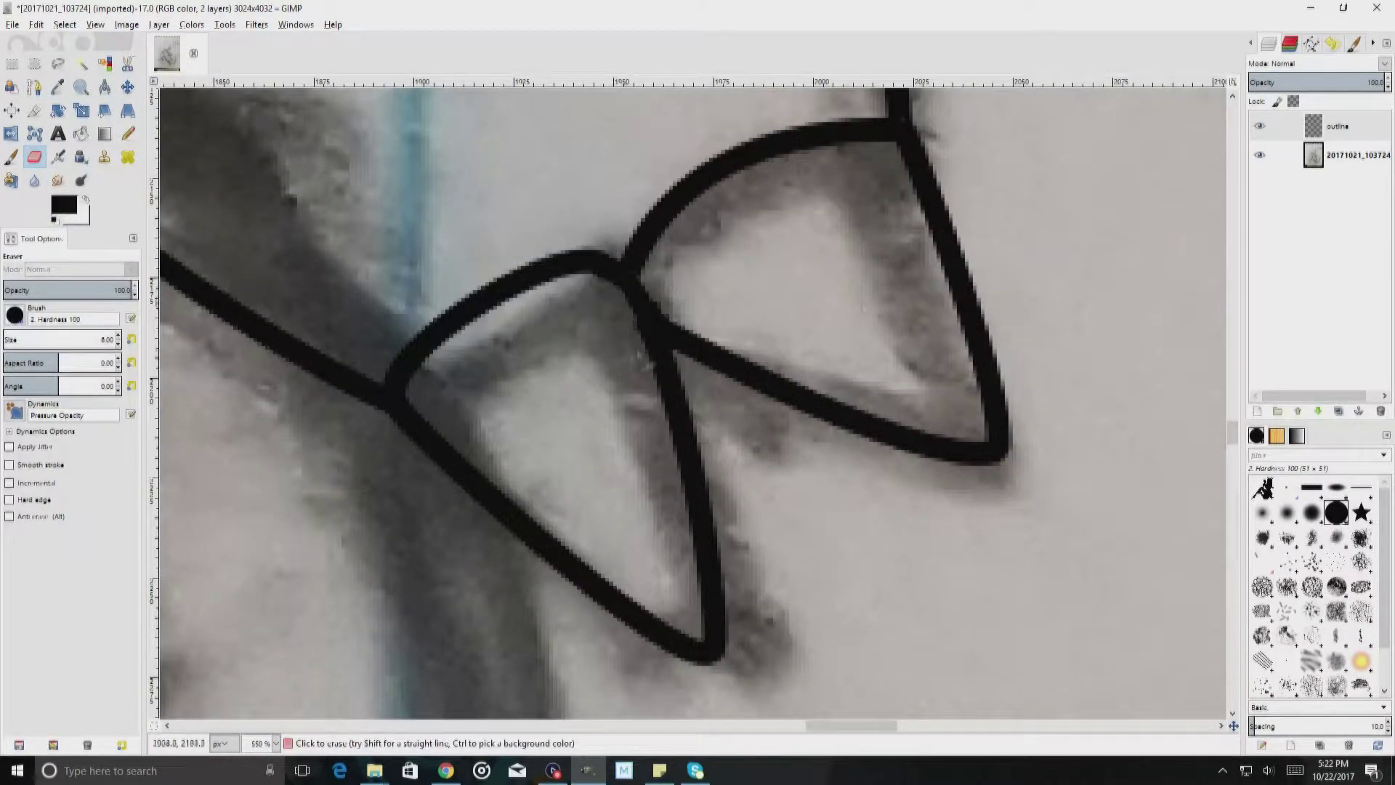
{"action": "scroll", "coordinate": [720, 374], "scroll_direction": "down", "scroll_amount": 3}
{"action": "scroll", "coordinate": [727, 407], "scroll_direction": "down", "scroll_amount": 2}
{"action": "key", "text": "b"}
Step: Trace the next claw with a new path and ink it in black
{"action": "left_click", "coordinate": [657, 418]}
{"action": "left_click", "coordinate": [714, 430]}
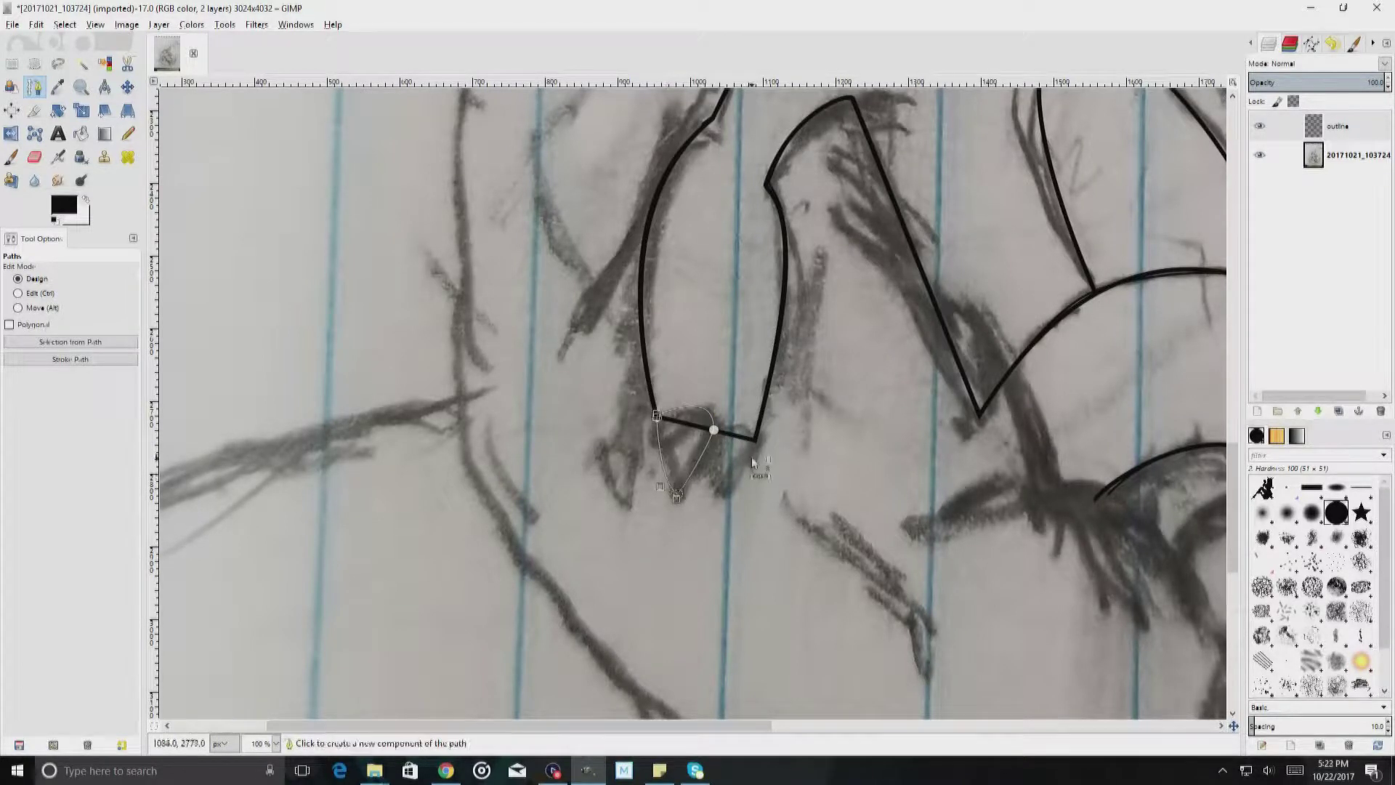
{"action": "scroll", "coordinate": [754, 463], "scroll_direction": "up", "scroll_amount": 3}
{"action": "left_click", "coordinate": [670, 590]}
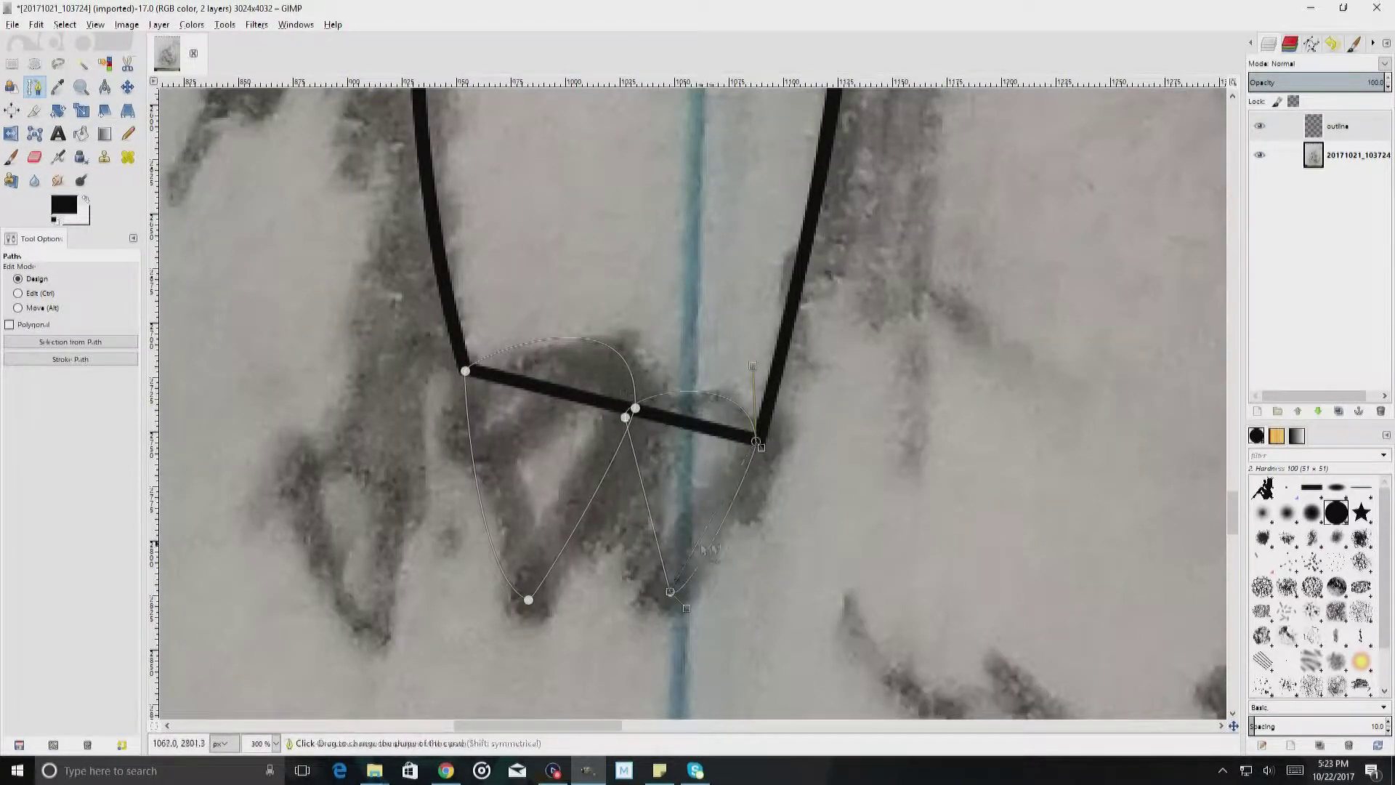
{"action": "left_click", "coordinate": [70, 359]}
{"action": "left_click", "coordinate": [174, 486]}
Step: Erase the overlapping stroke ends of the second claw cluster
{"action": "key", "text": "shift+e"}
{"action": "scroll", "coordinate": [654, 407], "scroll_direction": "up", "scroll_amount": 4}
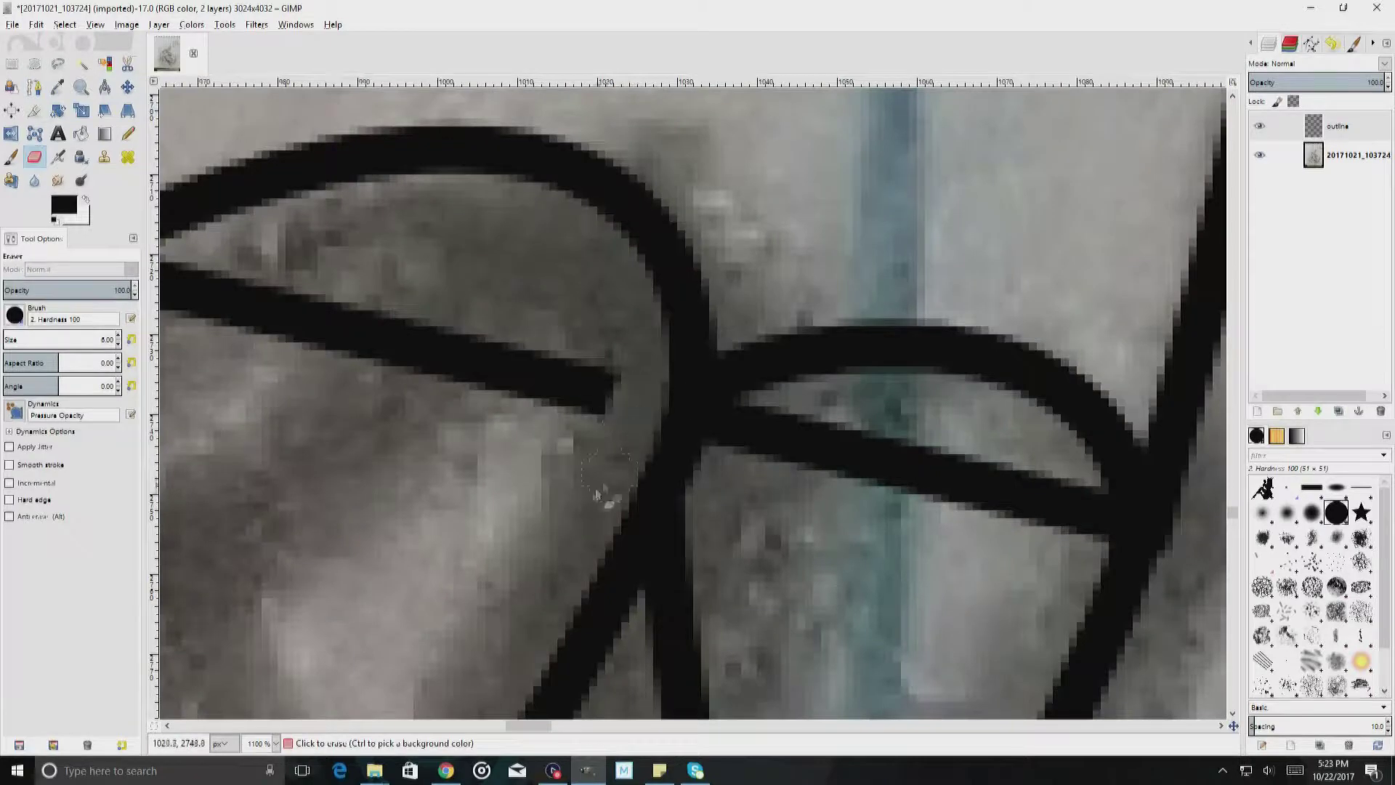
{"action": "scroll", "coordinate": [627, 468], "scroll_direction": "down", "scroll_amount": 1}
{"action": "scroll", "coordinate": [581, 428], "scroll_direction": "down", "scroll_amount": 1}
{"action": "scroll", "coordinate": [512, 368], "scroll_direction": "up", "scroll_amount": 2}
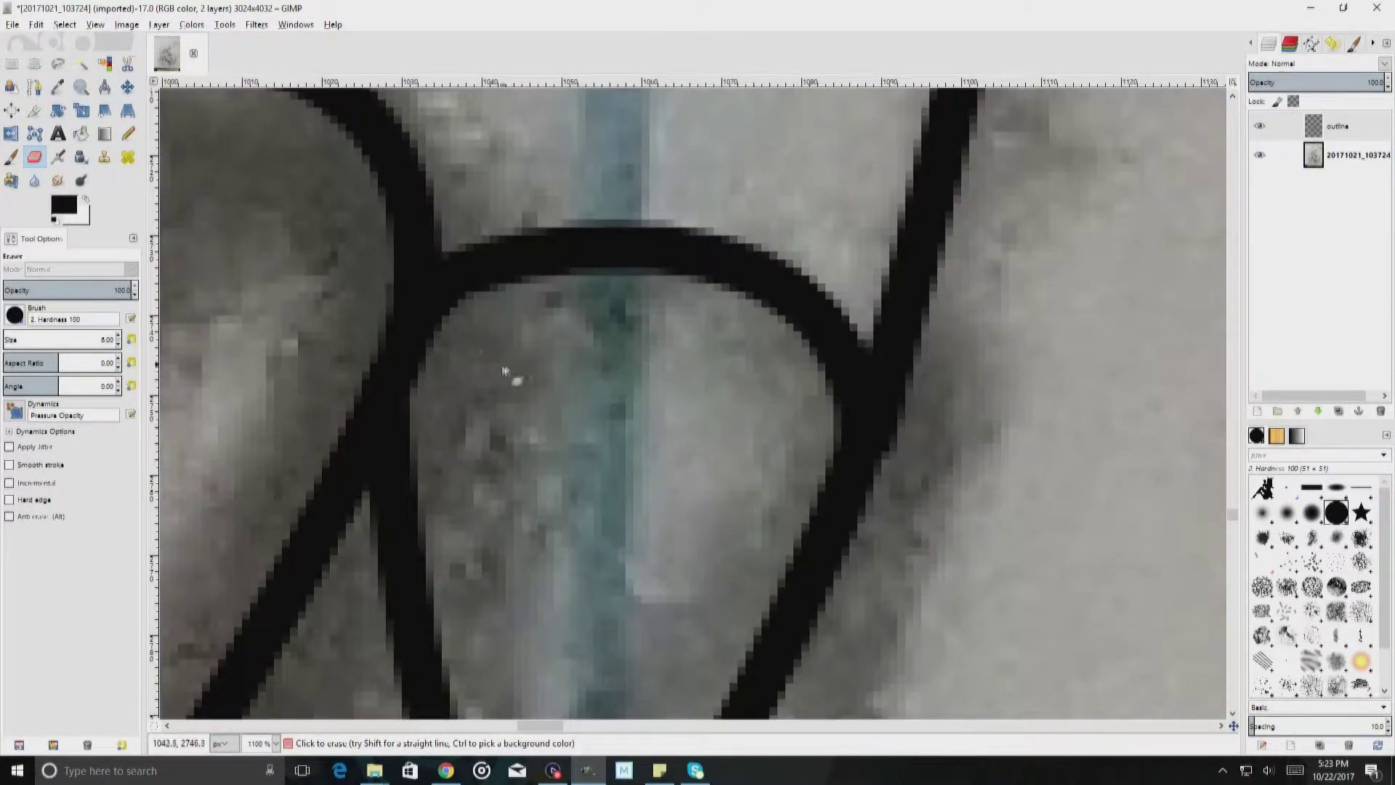
{"action": "scroll", "coordinate": [512, 368], "scroll_direction": "down", "scroll_amount": 10}
{"action": "scroll", "coordinate": [654, 342], "scroll_direction": "up", "scroll_amount": 1}
{"action": "scroll", "coordinate": [727, 327], "scroll_direction": "up", "scroll_amount": 3}
{"action": "key", "text": "b"}
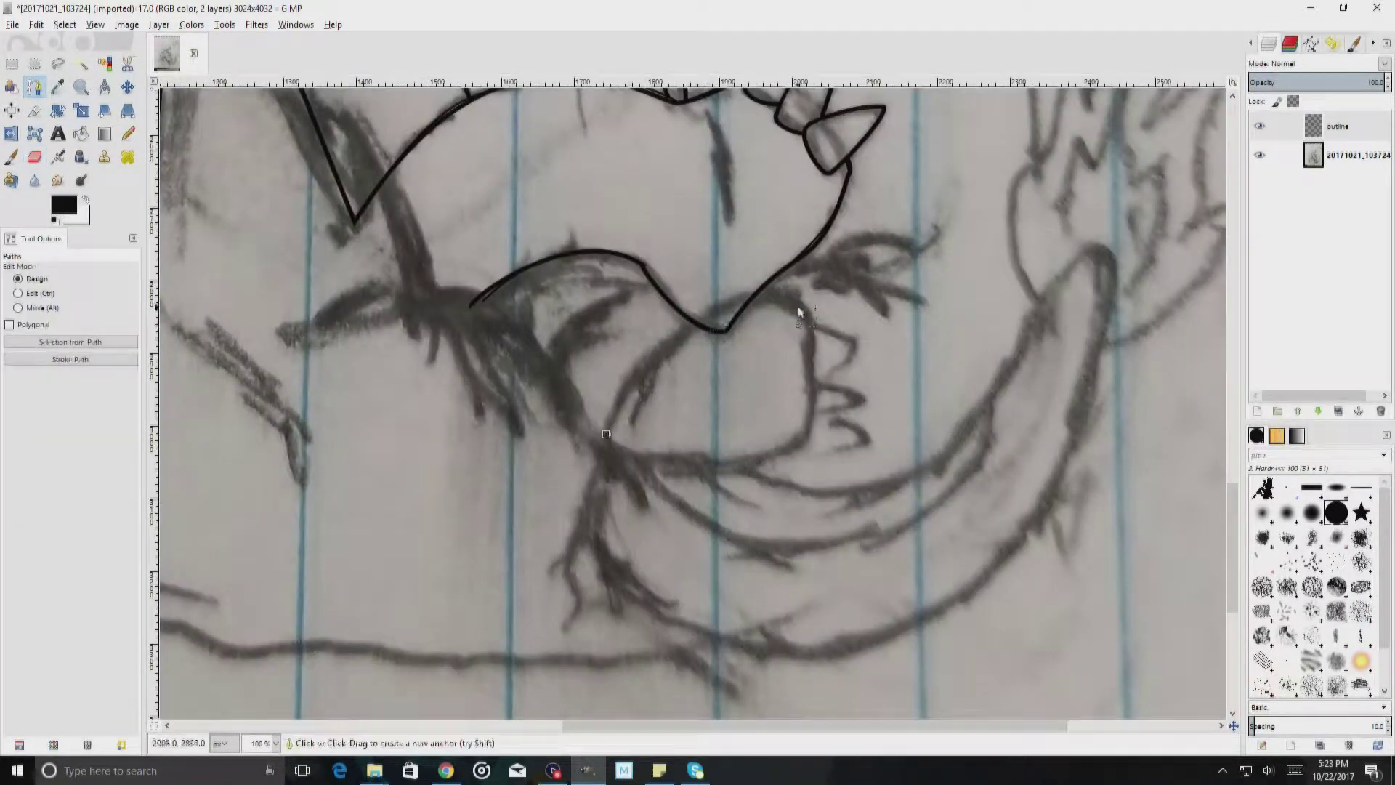
Step: Curve the rounded foot outline and erase the small stray hook stroke
{"action": "left_click_drag", "start_coordinate": [804, 436], "coordinate": [725, 469]}
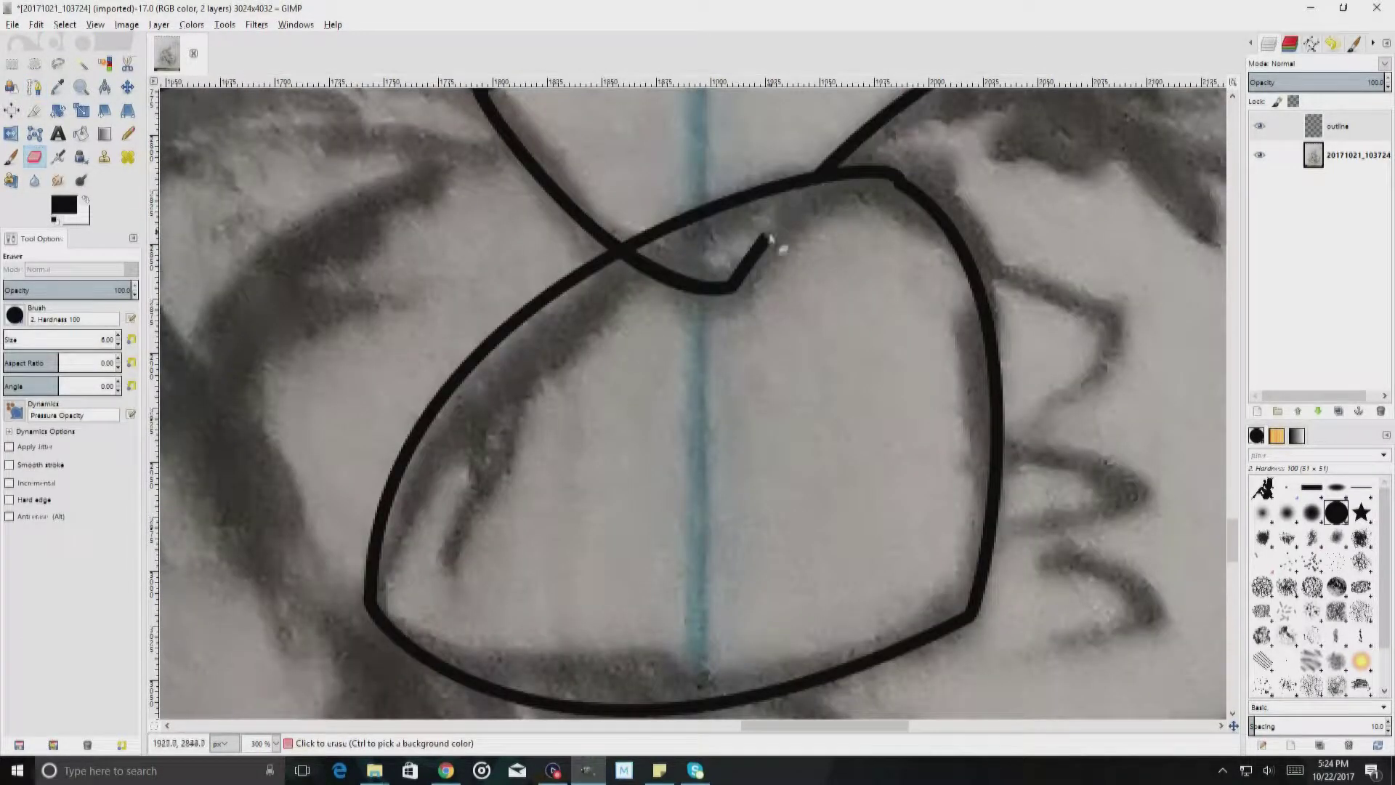
{"action": "scroll", "coordinate": [727, 287], "scroll_direction": "down", "scroll_amount": 1}
{"action": "left_click_drag", "start_coordinate": [772, 240], "coordinate": [723, 296]}
{"action": "scroll", "coordinate": [627, 254], "scroll_direction": "up", "scroll_amount": 3}
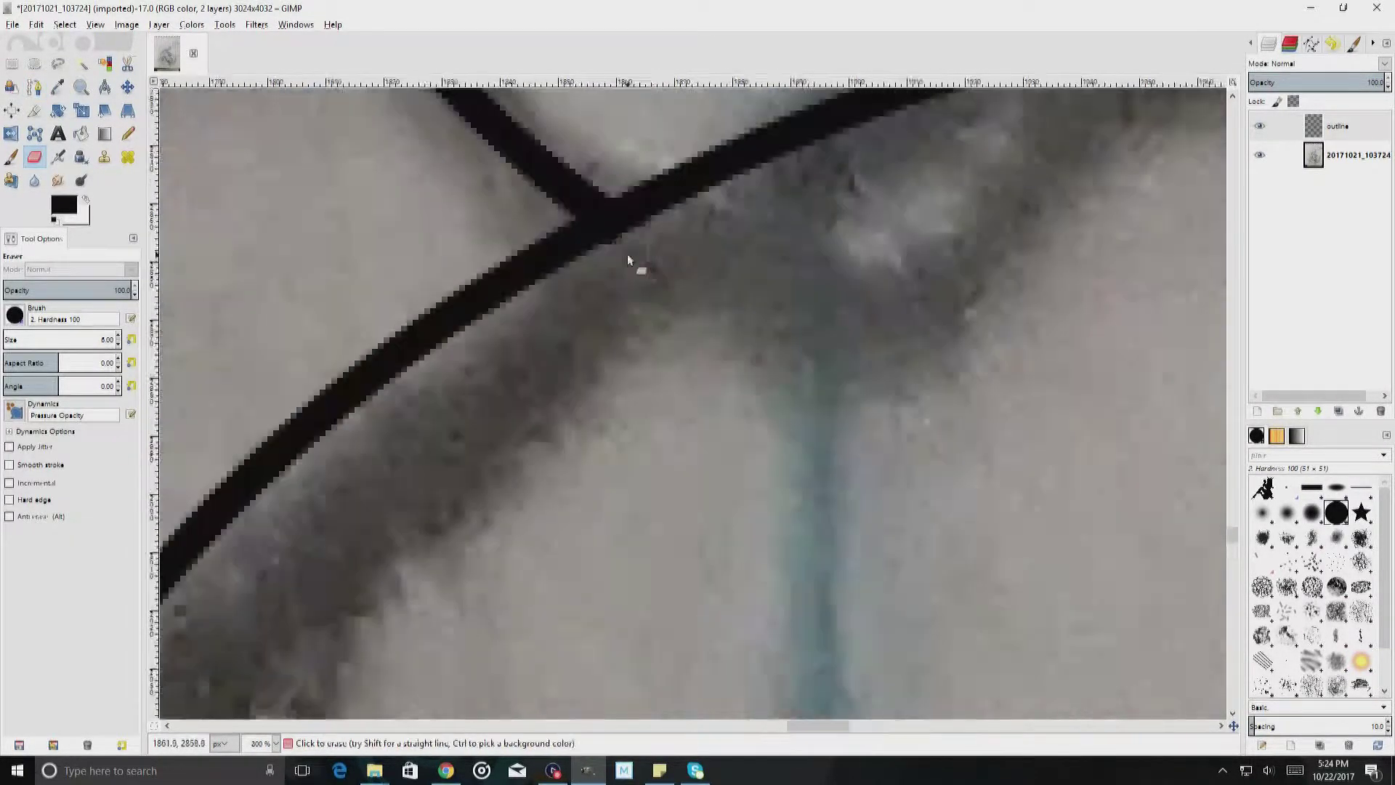
{"action": "scroll", "coordinate": [627, 254], "scroll_direction": "down", "scroll_amount": 5}
{"action": "scroll", "coordinate": [908, 291], "scroll_direction": "down", "scroll_amount": 3}
Step: Lay out a curved path for the three claws along the foot's edge and begin inking it
{"action": "key", "text": "b"}
{"action": "left_click", "coordinate": [891, 257]}
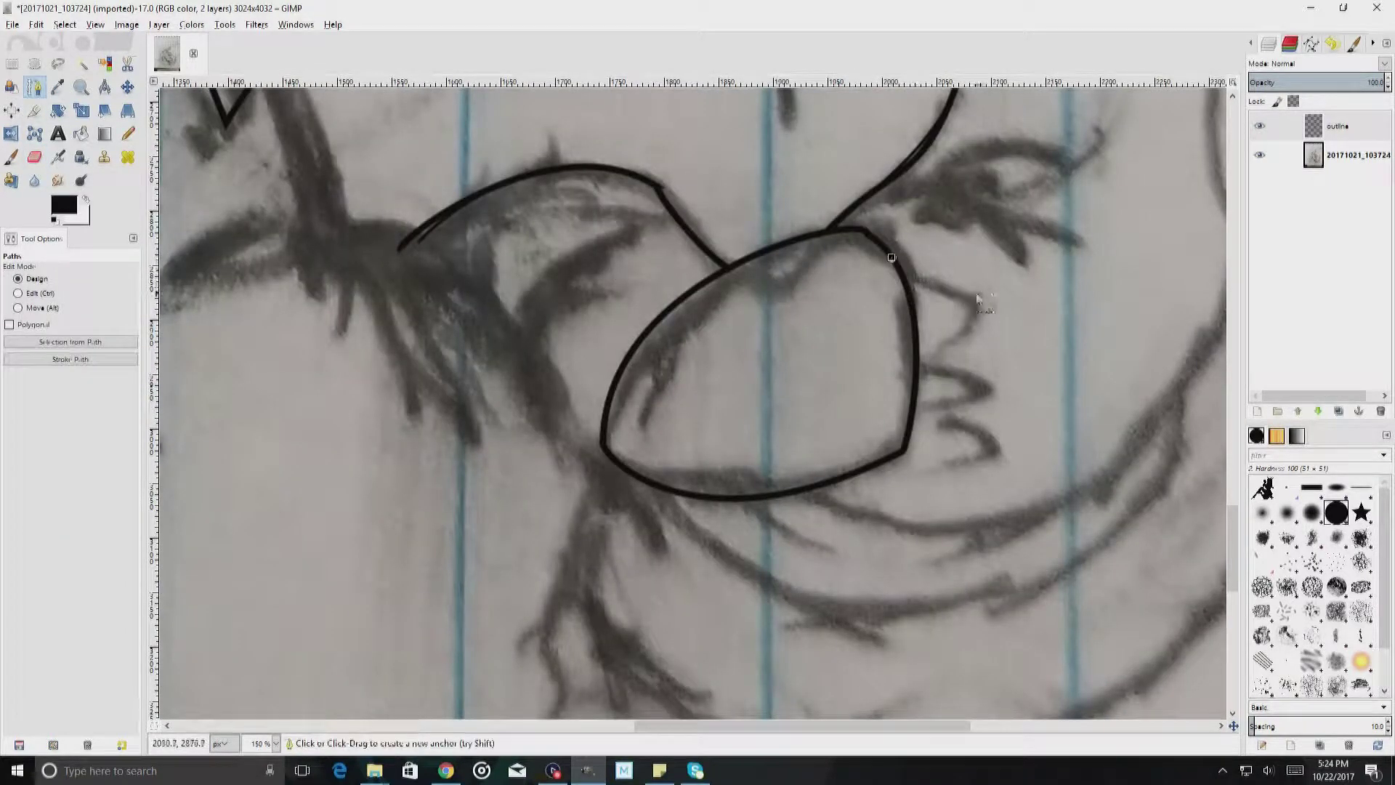
{"action": "left_click_drag", "start_coordinate": [980, 449], "coordinate": [967, 402]}
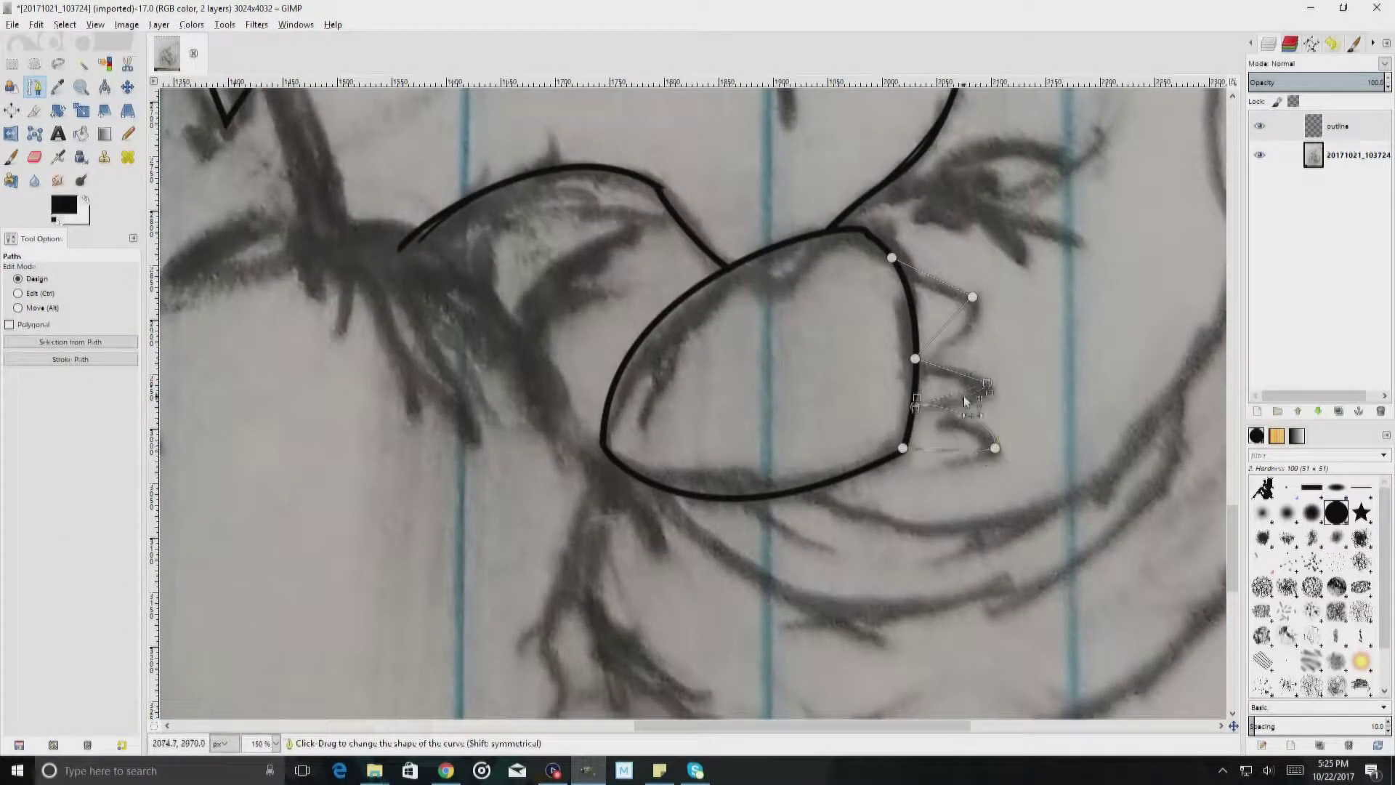
{"action": "left_click", "coordinate": [71, 359]}
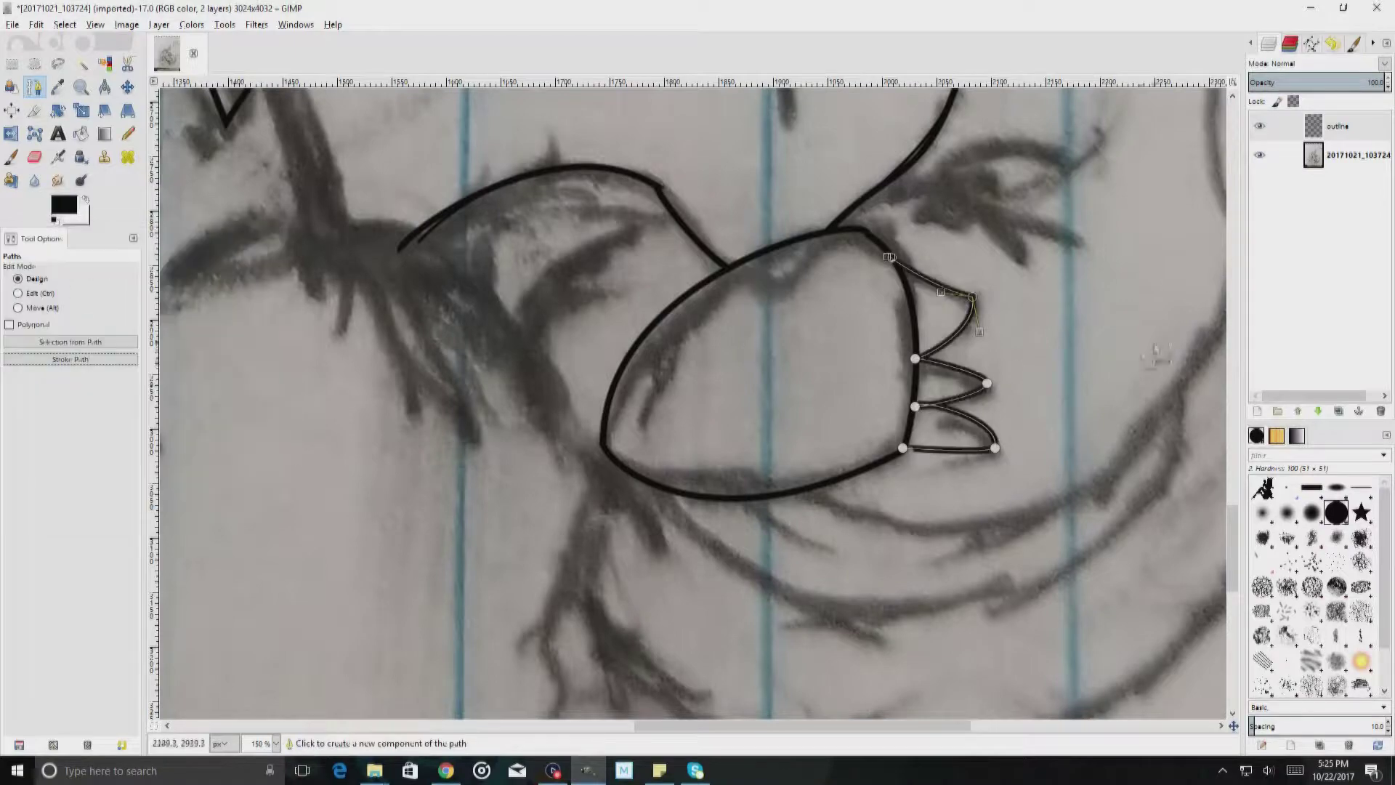
Step: Tidy the inked claws with the eraser and a small brush
{"action": "scroll", "coordinate": [872, 302], "scroll_direction": "up", "scroll_amount": 2}
{"action": "key", "text": "o"}
{"action": "key", "text": "shift+e"}
{"action": "scroll", "coordinate": [251, 560], "scroll_direction": "up", "scroll_amount": 2}
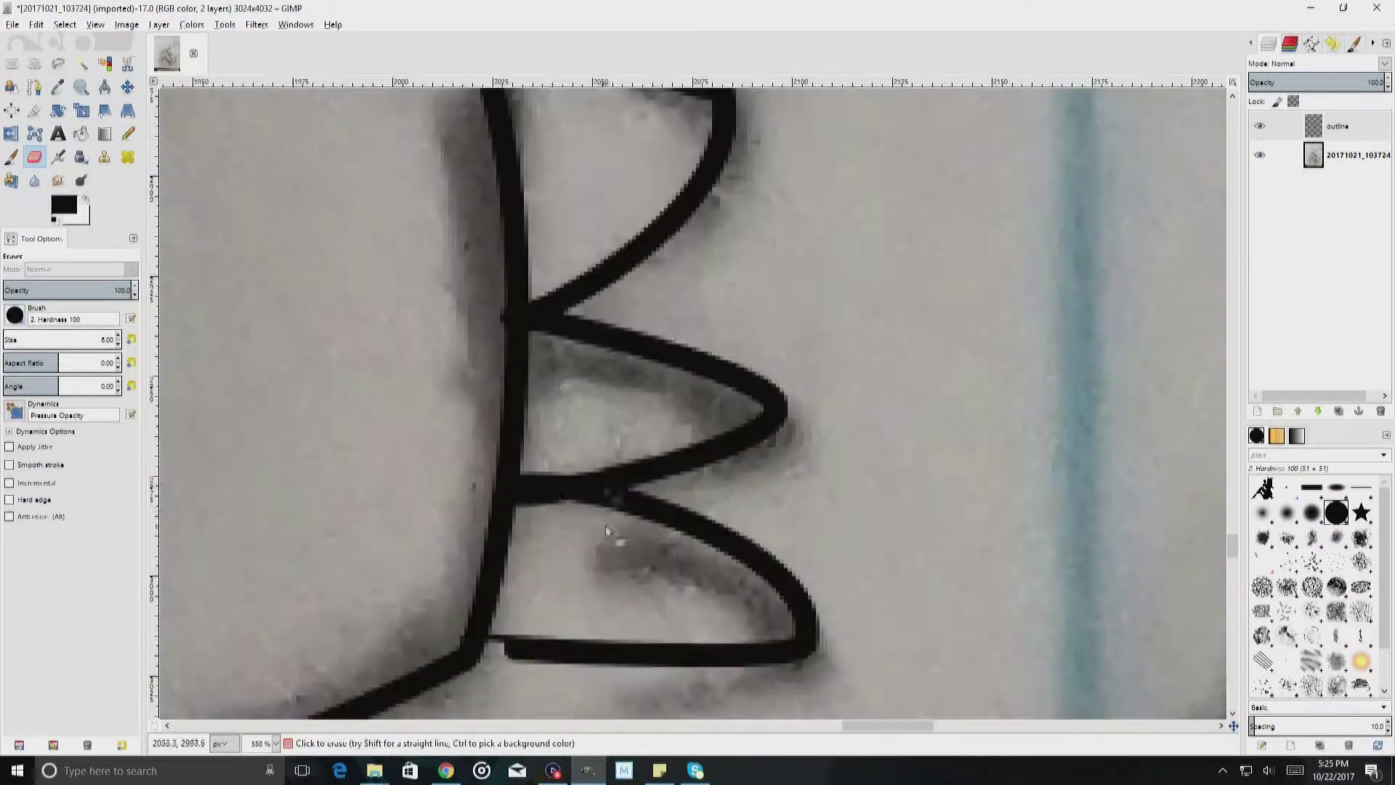
{"action": "key", "text": "p"}
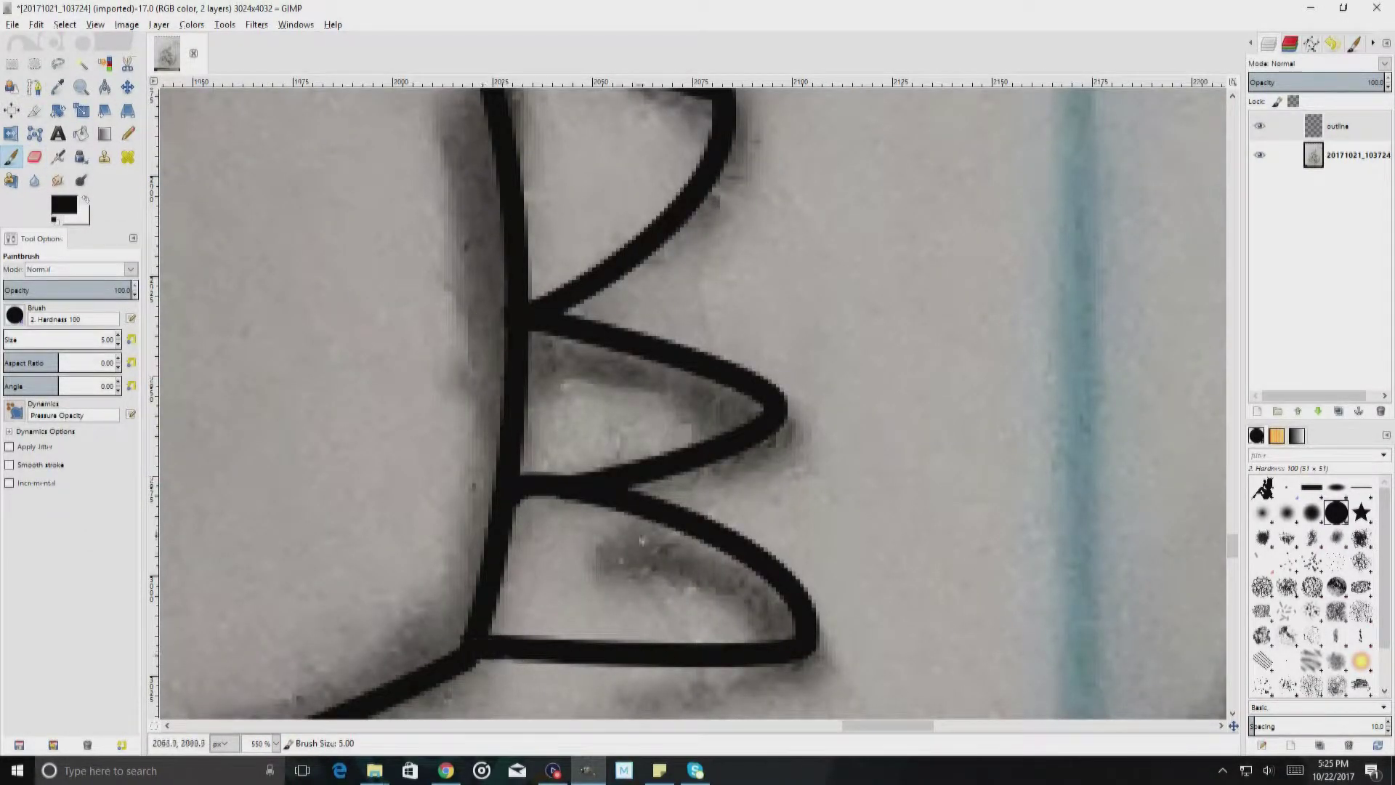
{"action": "scroll", "coordinate": [735, 516], "scroll_direction": "down", "scroll_amount": 4}
{"action": "scroll", "coordinate": [638, 437], "scroll_direction": "down", "scroll_amount": 2}
{"action": "key", "text": "b"}
Step: Trace the left leg's inner edge with a curved path and ink it black
{"action": "left_click_drag", "start_coordinate": [737, 580], "coordinate": [656, 444]}
{"action": "left_click", "coordinate": [636, 321]}
{"action": "left_click_drag", "start_coordinate": [567, 324], "coordinate": [626, 371]}
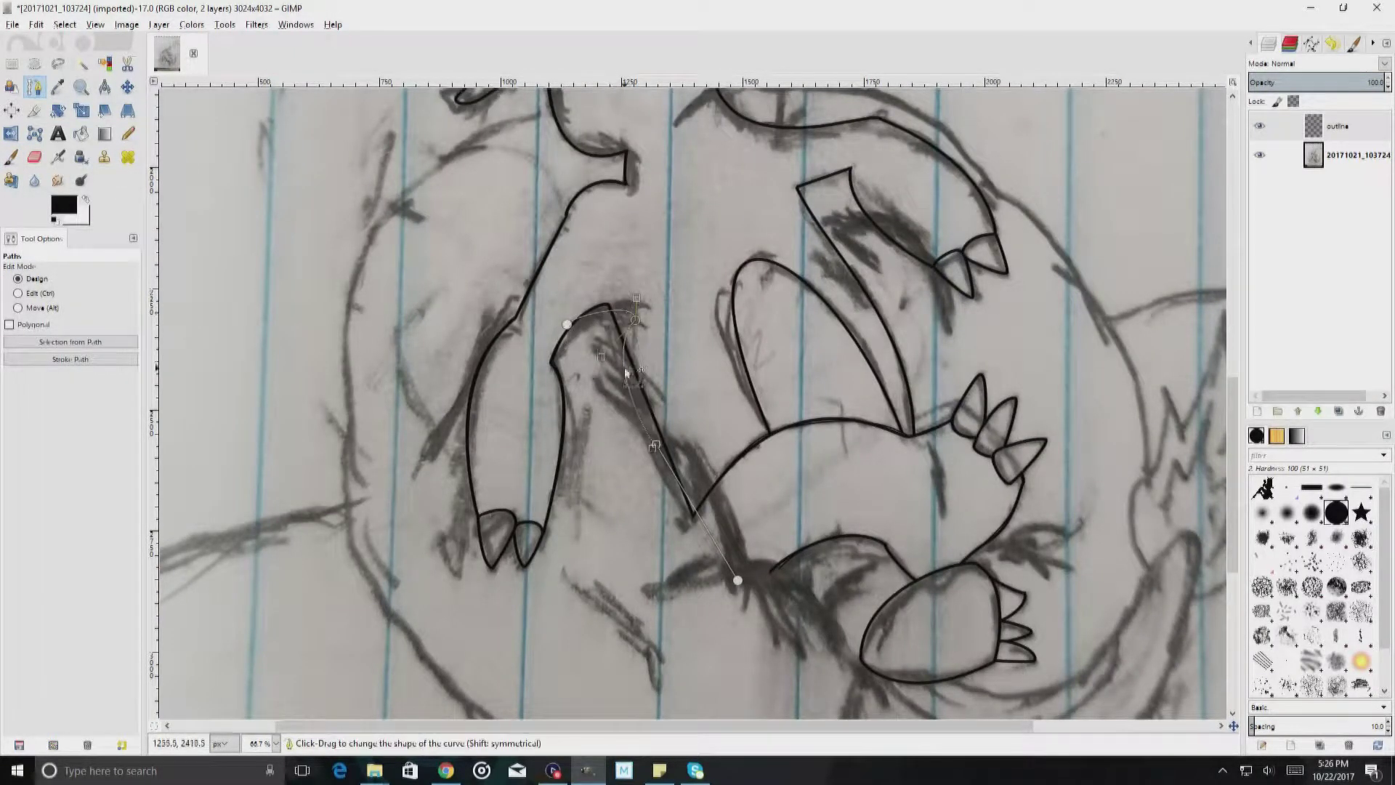
{"action": "left_click_drag", "start_coordinate": [667, 462], "coordinate": [655, 439]}
{"action": "left_click", "coordinate": [70, 359]}
{"action": "left_click", "coordinate": [177, 490]}
Step: Erase the overshooting stroke ends and the leftover diagonal V stroke with a larger eraser
{"action": "key", "text": "shift+e"}
{"action": "scroll", "coordinate": [679, 302], "scroll_direction": "up", "scroll_amount": 4}
{"action": "scroll", "coordinate": [730, 459], "scroll_direction": "up", "scroll_amount": 3}
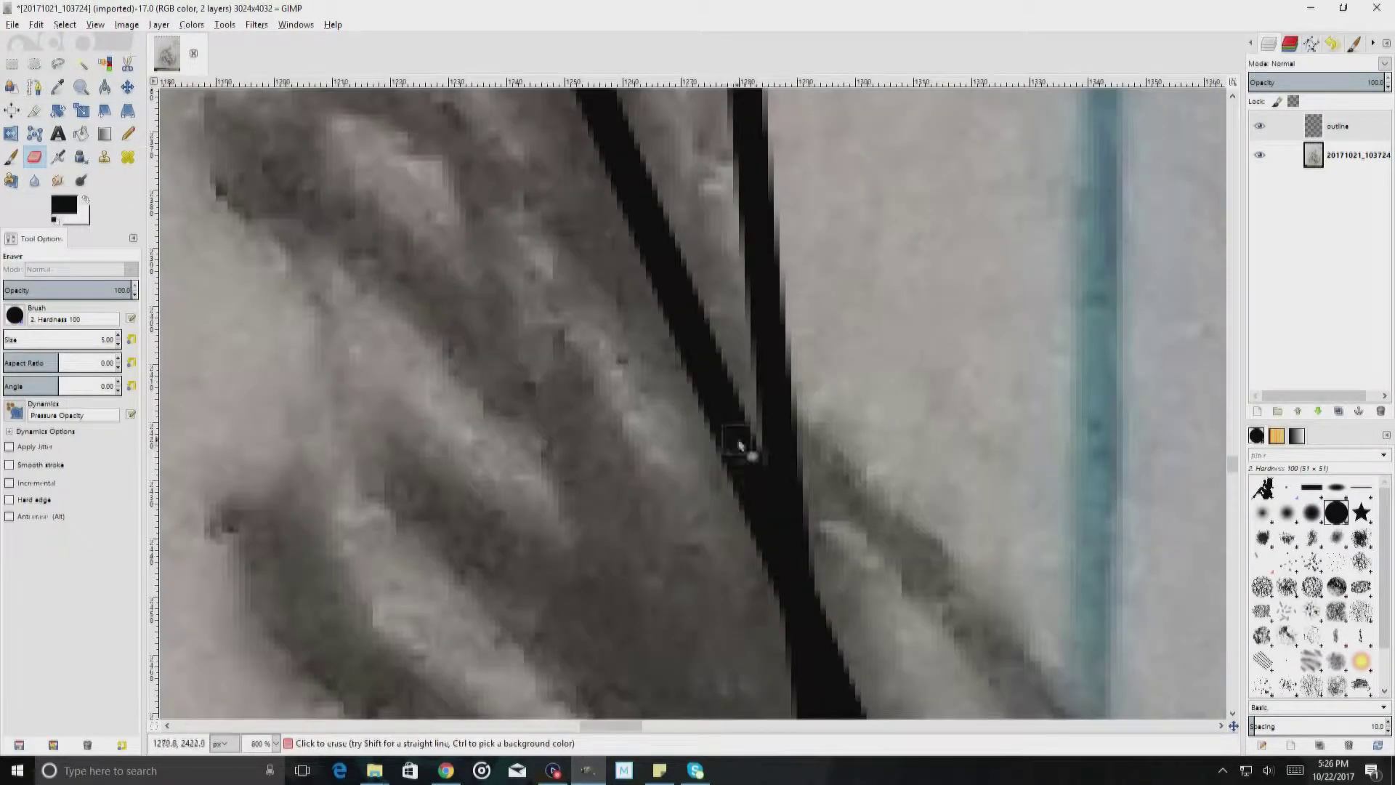
{"action": "left_click_drag", "start_coordinate": [731, 459], "coordinate": [603, 138]}
{"action": "scroll", "coordinate": [603, 139], "scroll_direction": "up", "scroll_amount": 5}
{"action": "key", "text": "bracketright"}
{"action": "key", "text": "bracketright"}
{"action": "left_click_drag", "start_coordinate": [465, 225], "coordinate": [592, 552]}
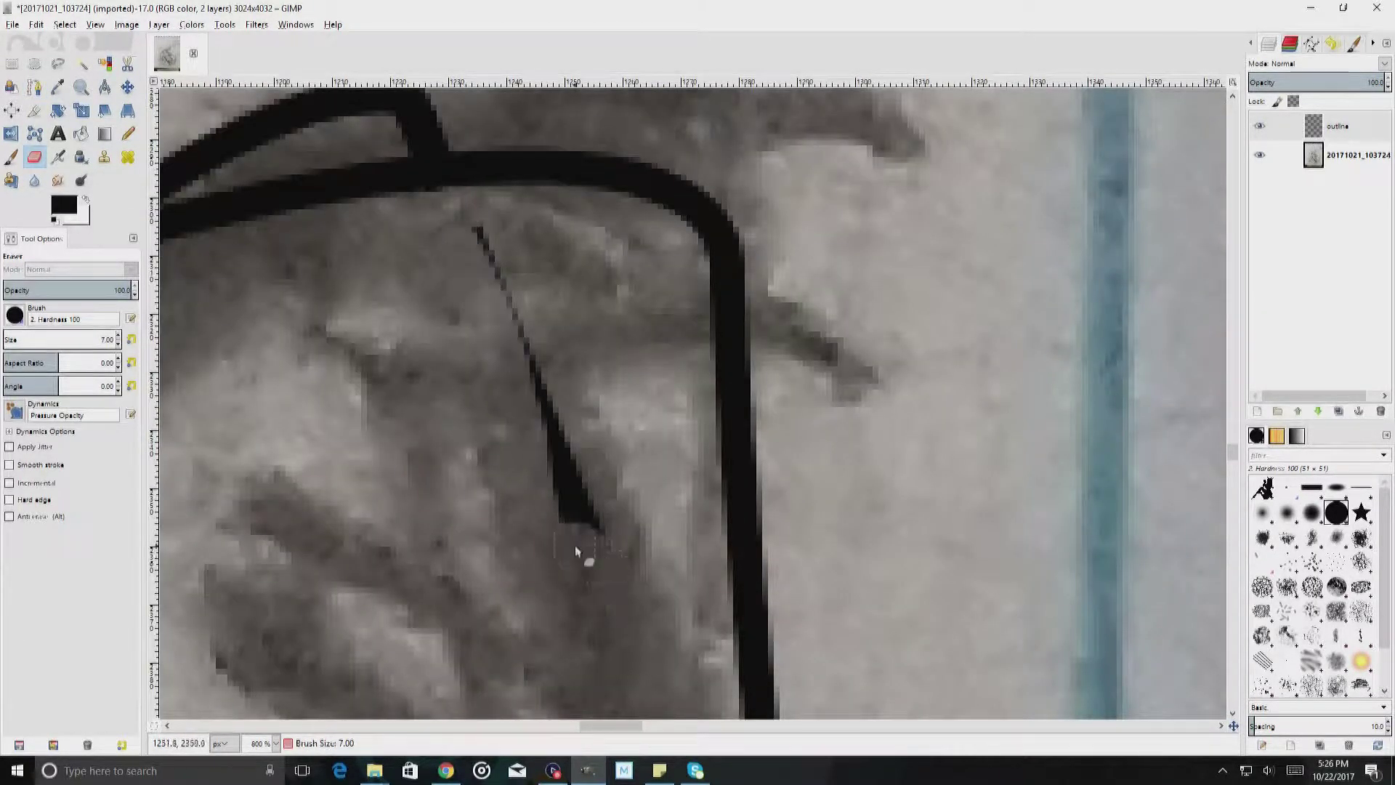
{"action": "scroll", "coordinate": [625, 338], "scroll_direction": "down", "scroll_amount": 1}
{"action": "scroll", "coordinate": [698, 349], "scroll_direction": "down", "scroll_amount": 2}
{"action": "scroll", "coordinate": [772, 361], "scroll_direction": "up", "scroll_amount": 1}
{"action": "left_click_drag", "start_coordinate": [721, 331], "coordinate": [843, 596]}
{"action": "scroll", "coordinate": [911, 500], "scroll_direction": "down", "scroll_amount": 3}
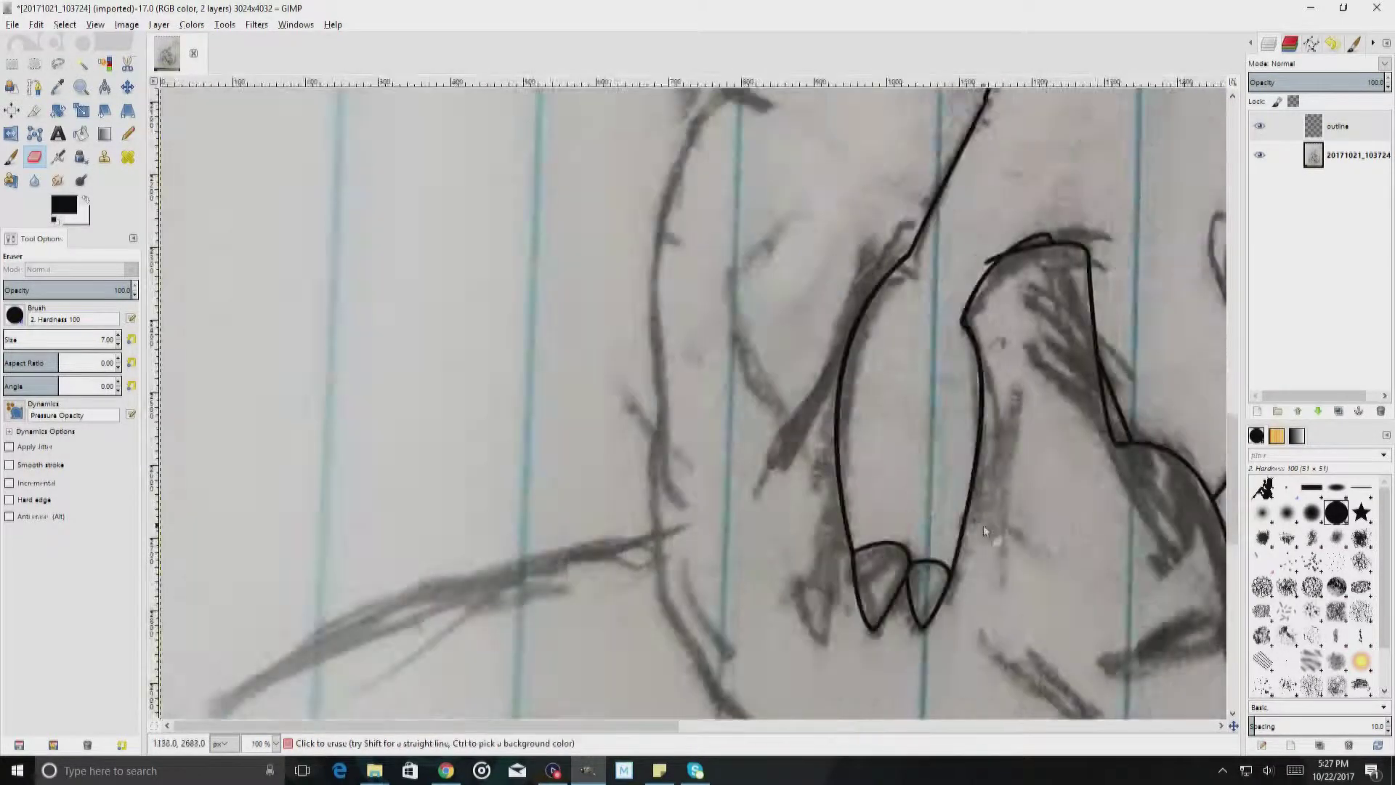
Step: Extend the outline path down toward the tail, curving it along the sketched line
{"action": "scroll", "coordinate": [910, 500], "scroll_direction": "down", "scroll_amount": 5}
{"action": "scroll", "coordinate": [911, 500], "scroll_direction": "right", "scroll_amount": 8}
{"action": "key", "text": "b"}
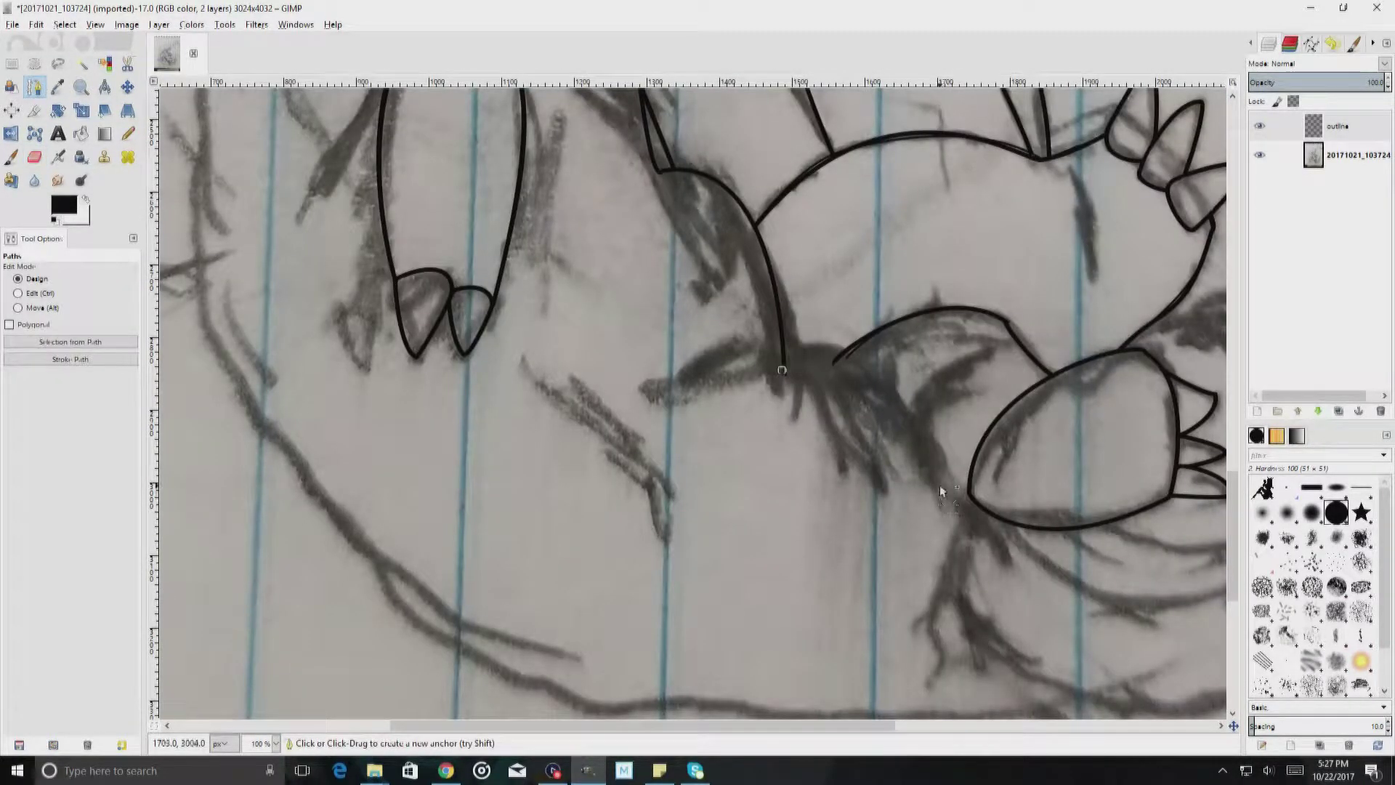
{"action": "left_click", "coordinate": [928, 683]}
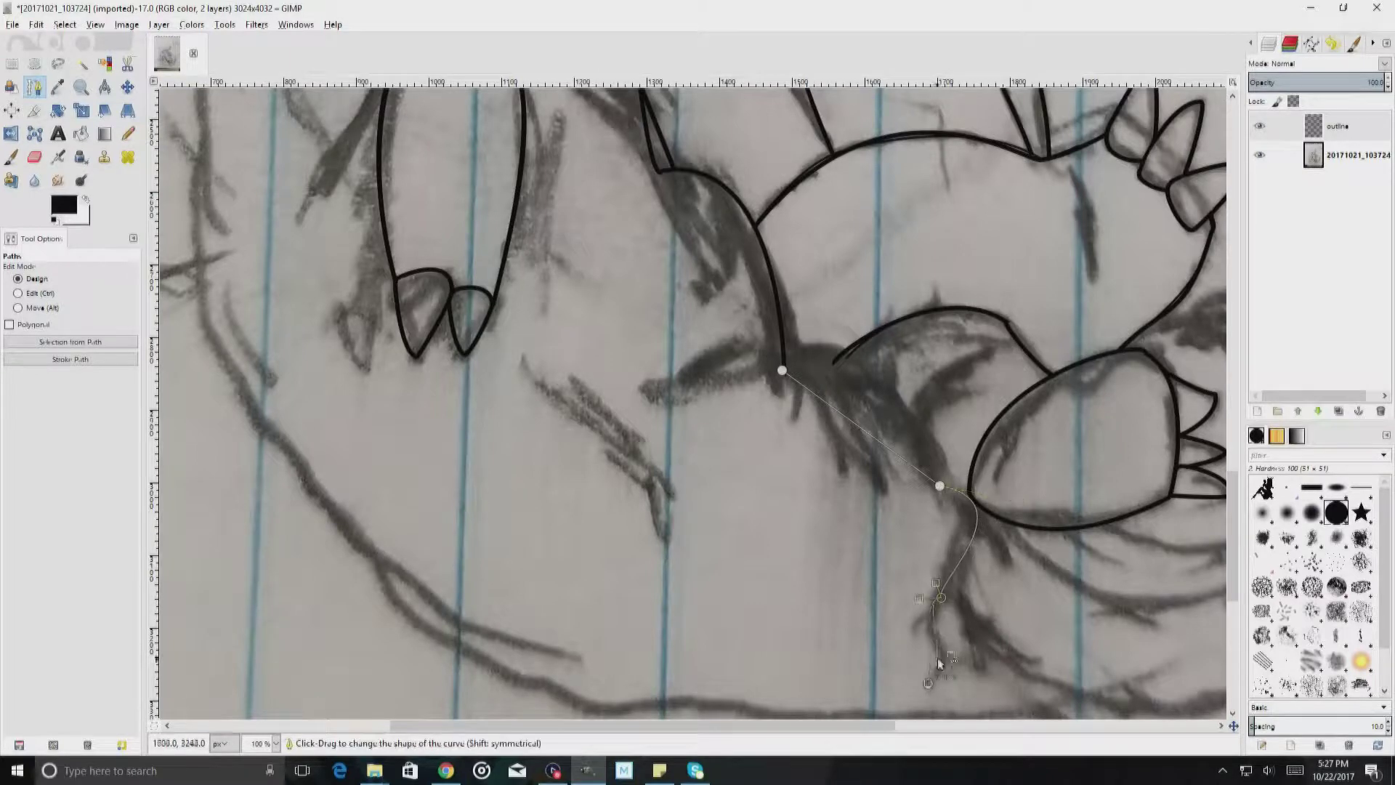
{"action": "left_click_drag", "start_coordinate": [929, 484], "coordinate": [866, 393]}
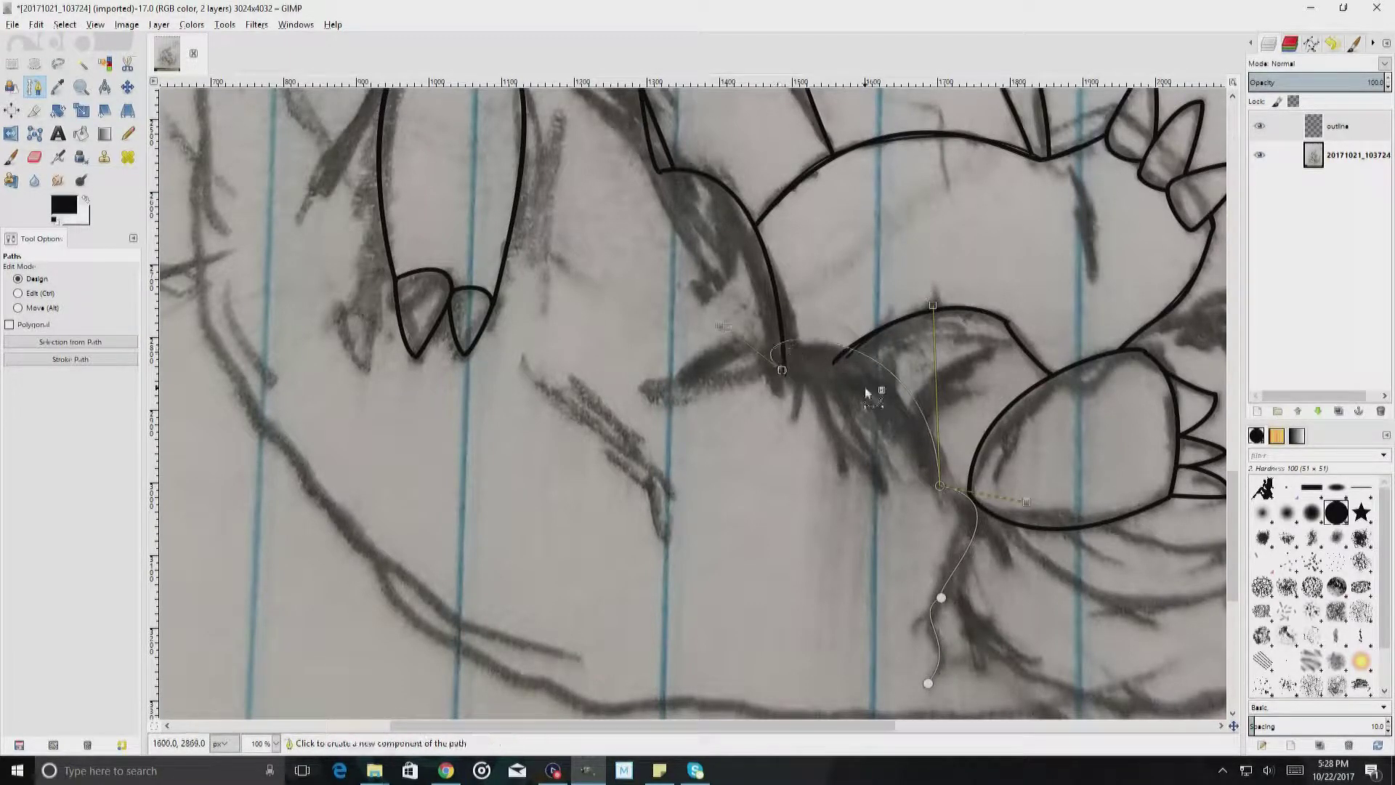
Step: Reshape an upper outline path segment to follow the sketched line
{"action": "key", "text": "shift+e"}
{"action": "scroll", "coordinate": [777, 403], "scroll_direction": "up", "scroll_amount": 3, "text": "ctrl"}
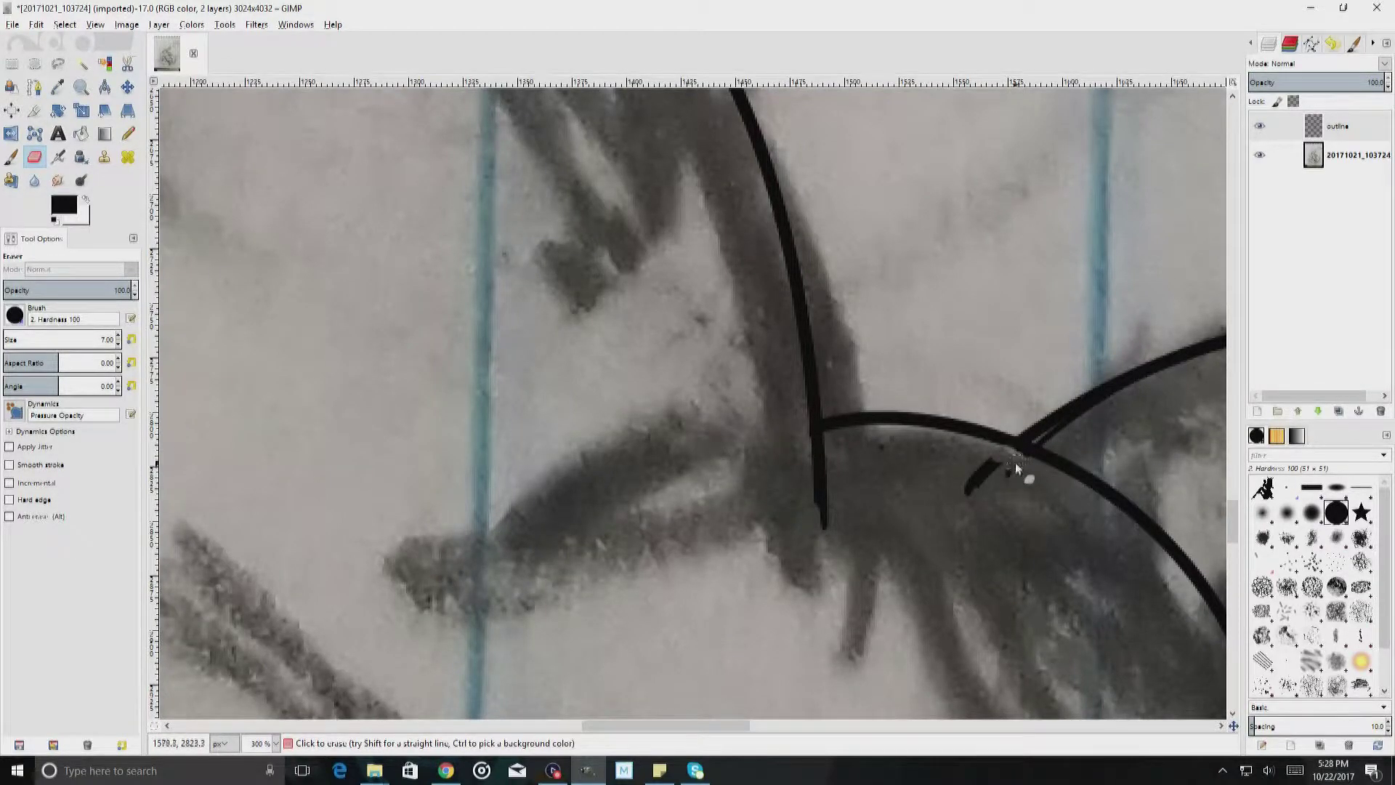
{"action": "scroll", "coordinate": [864, 367], "scroll_direction": "down", "scroll_amount": 3, "text": "ctrl"}
{"action": "scroll", "coordinate": [865, 367], "scroll_direction": "down", "scroll_amount": 1, "text": "ctrl"}
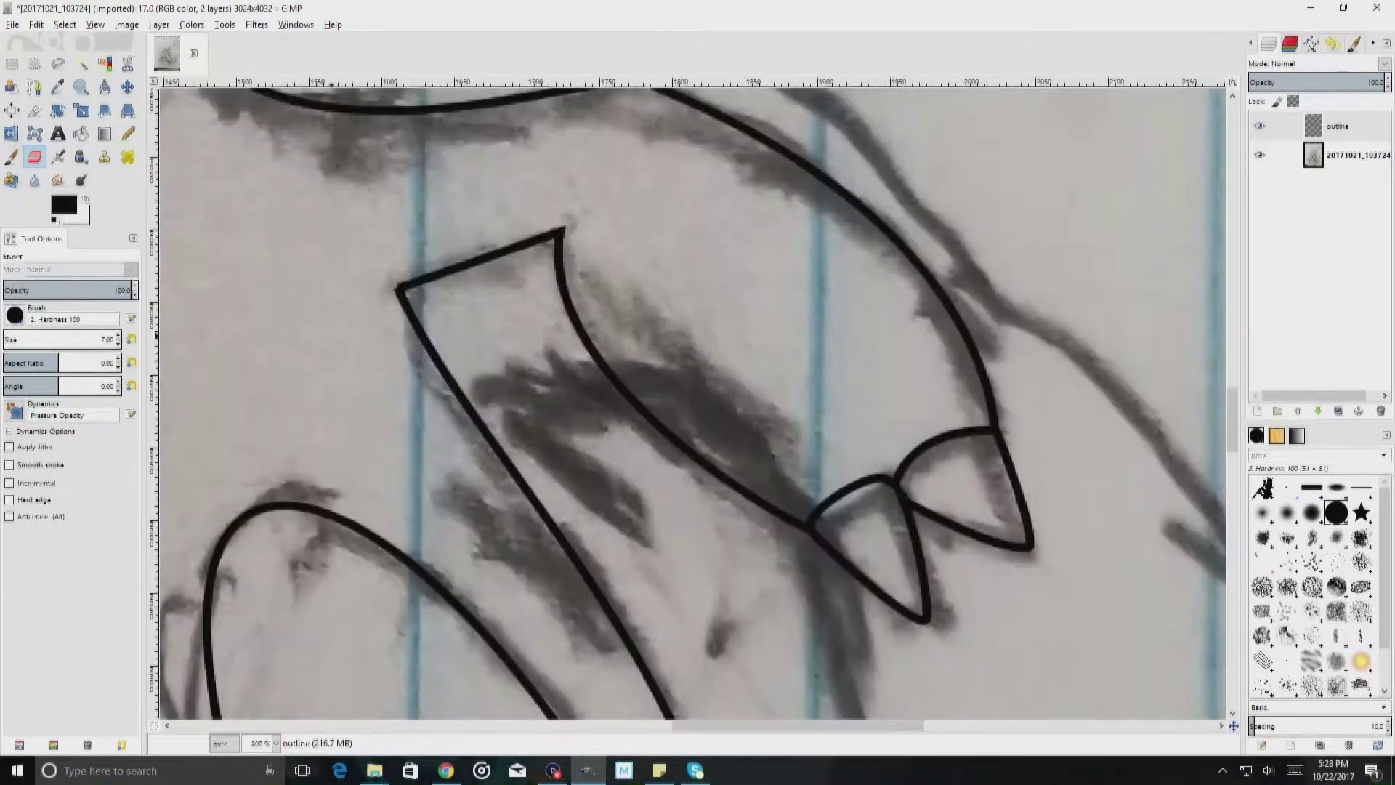
{"action": "key", "text": "b"}
{"action": "left_click_drag", "start_coordinate": [670, 316], "coordinate": [756, 290]}
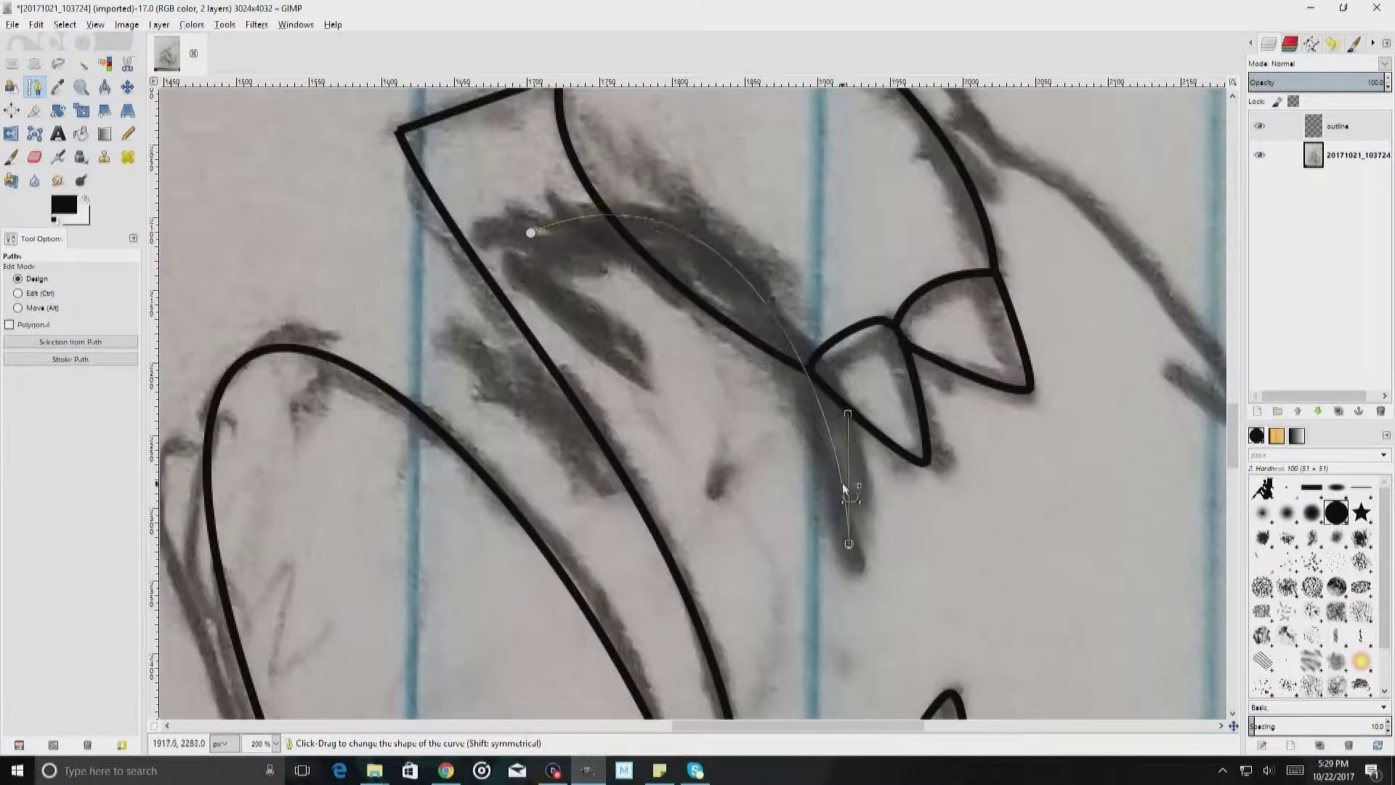
Step: Bend a path along the tail's curve and stroke it in black
{"action": "scroll", "coordinate": [613, 238], "scroll_direction": "down", "scroll_amount": 2, "text": "ctrl"}
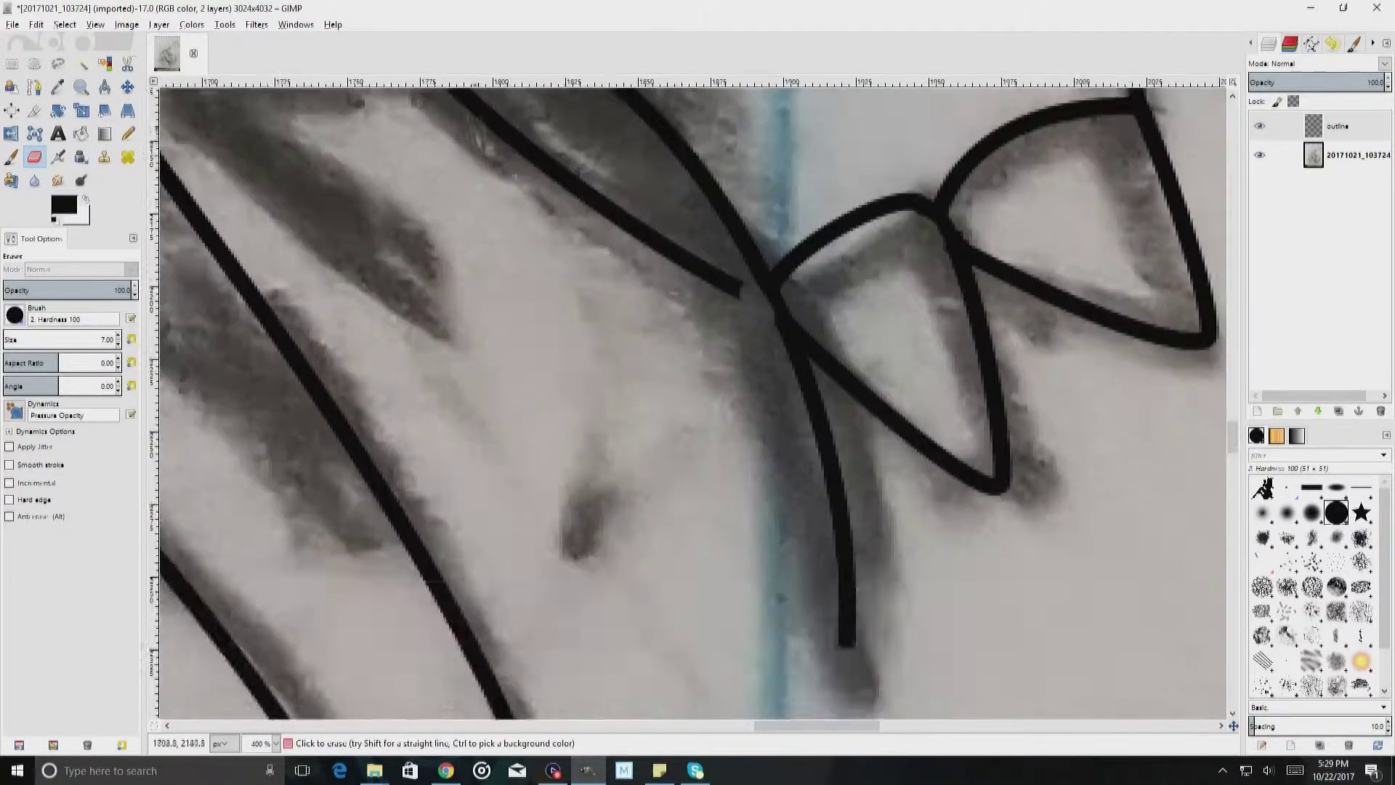
{"action": "scroll", "coordinate": [857, 454], "scroll_direction": "down", "scroll_amount": 5, "text": "ctrl"}
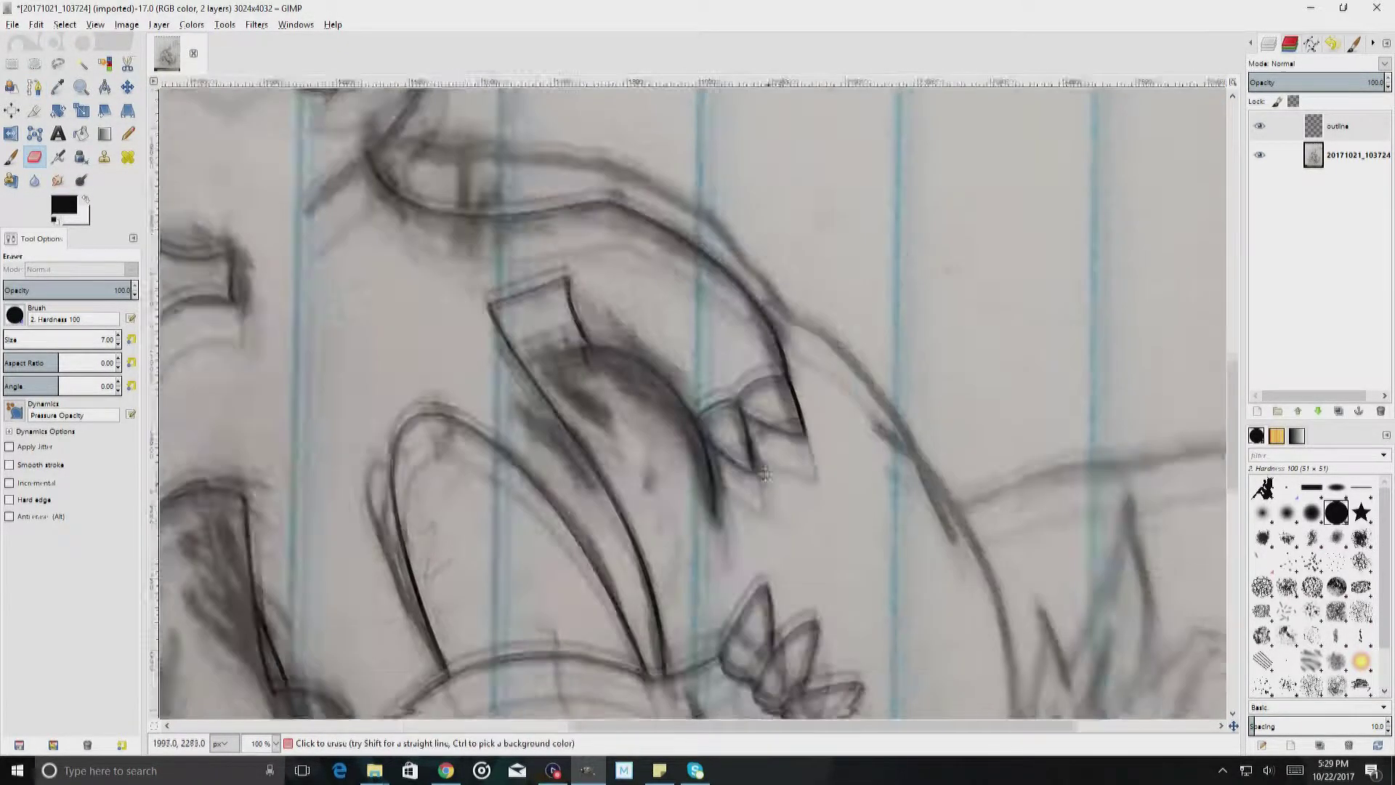
{"action": "left_click", "coordinate": [34, 88]}
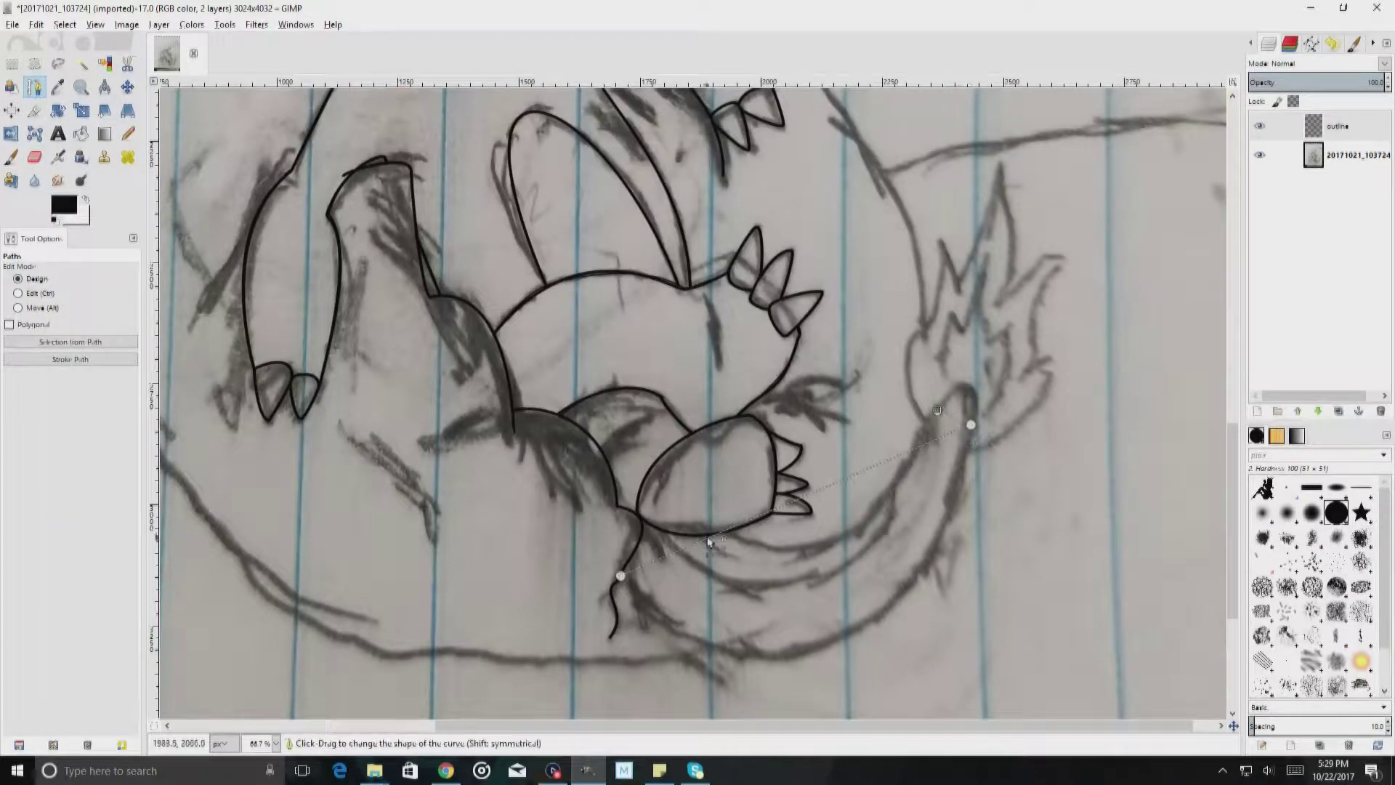
{"action": "left_click_drag", "start_coordinate": [709, 541], "coordinate": [834, 661]}
{"action": "scroll", "coordinate": [941, 459], "scroll_direction": "up", "scroll_amount": 4, "text": "ctrl"}
{"action": "key", "text": "minus"}
{"action": "key", "text": "minus"}
{"action": "left_click", "coordinate": [70, 359]}
{"action": "left_click", "coordinate": [177, 486]}
Step: Curve a path along the tail's inner edge and stroke it in black
{"action": "left_click_drag", "start_coordinate": [920, 497], "coordinate": [878, 516]}
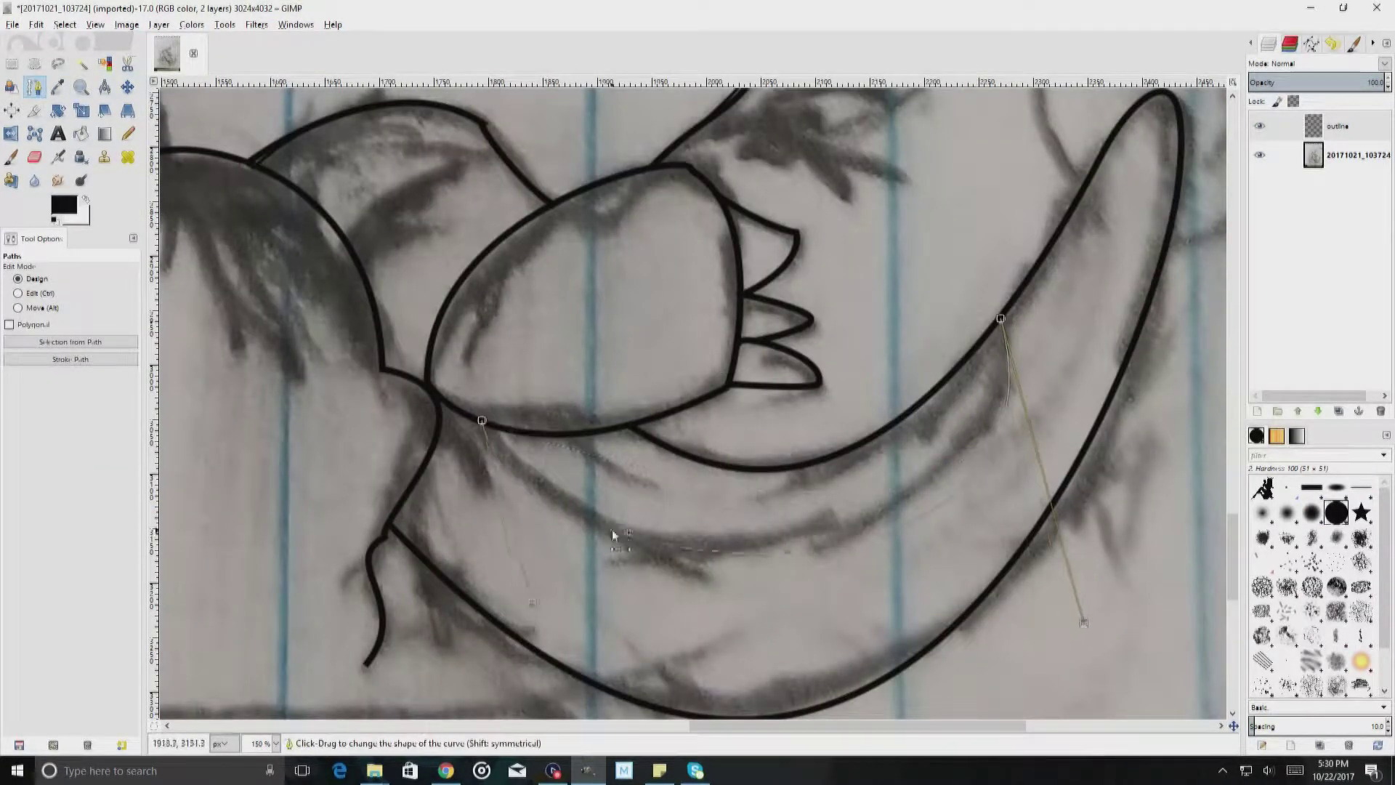
{"action": "left_click", "coordinate": [71, 359]}
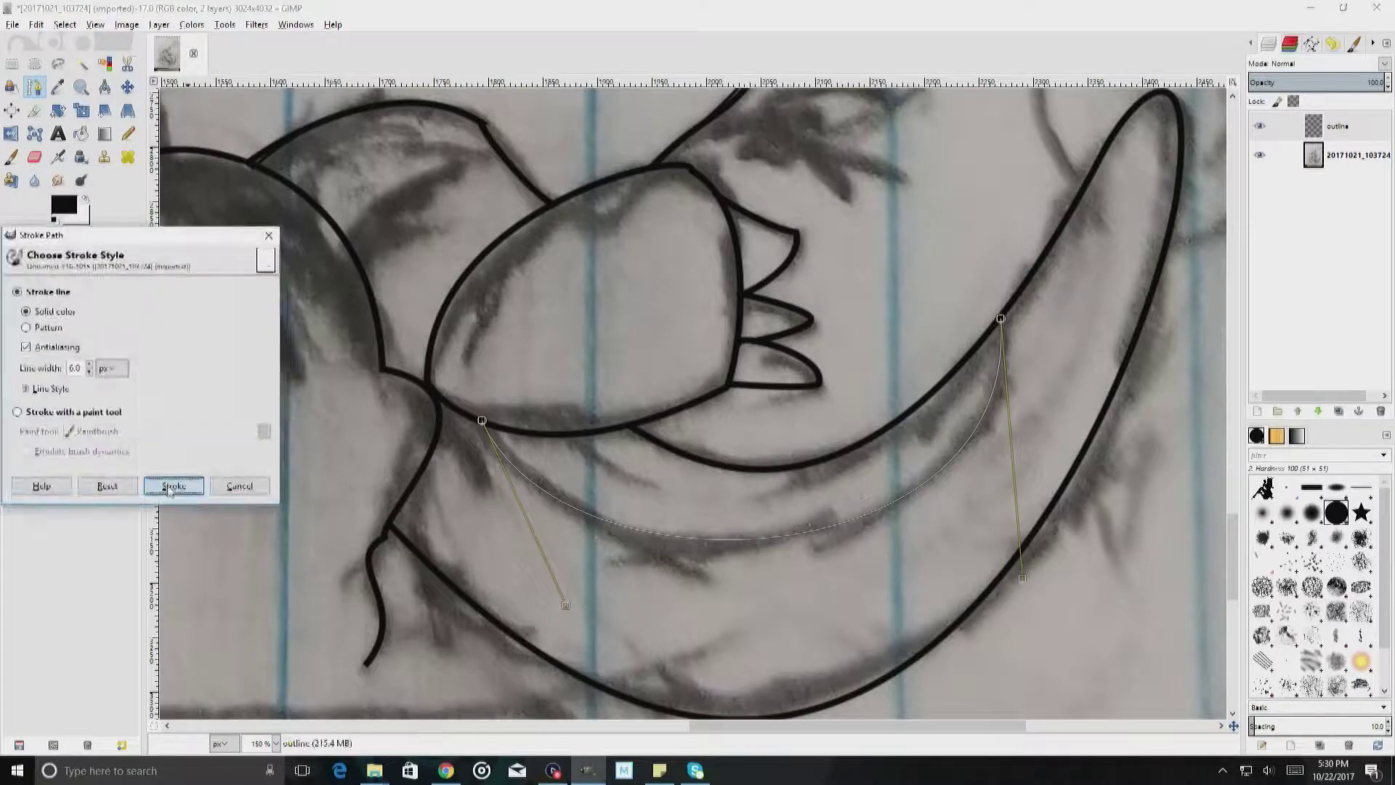
{"action": "left_click", "coordinate": [177, 486]}
{"action": "scroll", "coordinate": [915, 333], "scroll_direction": "down", "scroll_amount": 3, "text": "ctrl"}
{"action": "scroll", "coordinate": [619, 476], "scroll_direction": "up", "scroll_amount": 4, "text": "ctrl"}
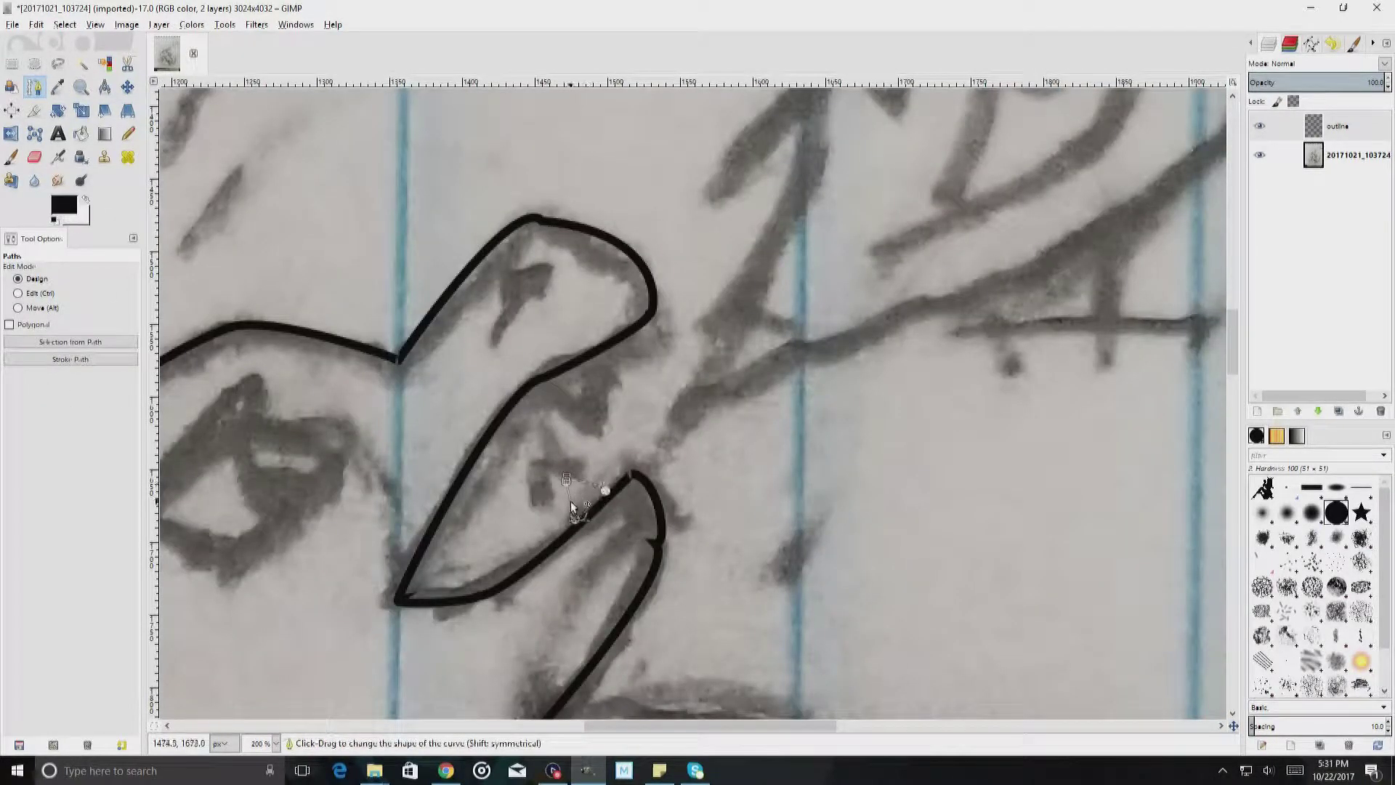
{"action": "scroll", "coordinate": [535, 420], "scroll_direction": "up", "scroll_amount": 2, "text": "ctrl"}
Step: Start a new outline path and place its first two anchors
{"action": "key", "text": "shift+e"}
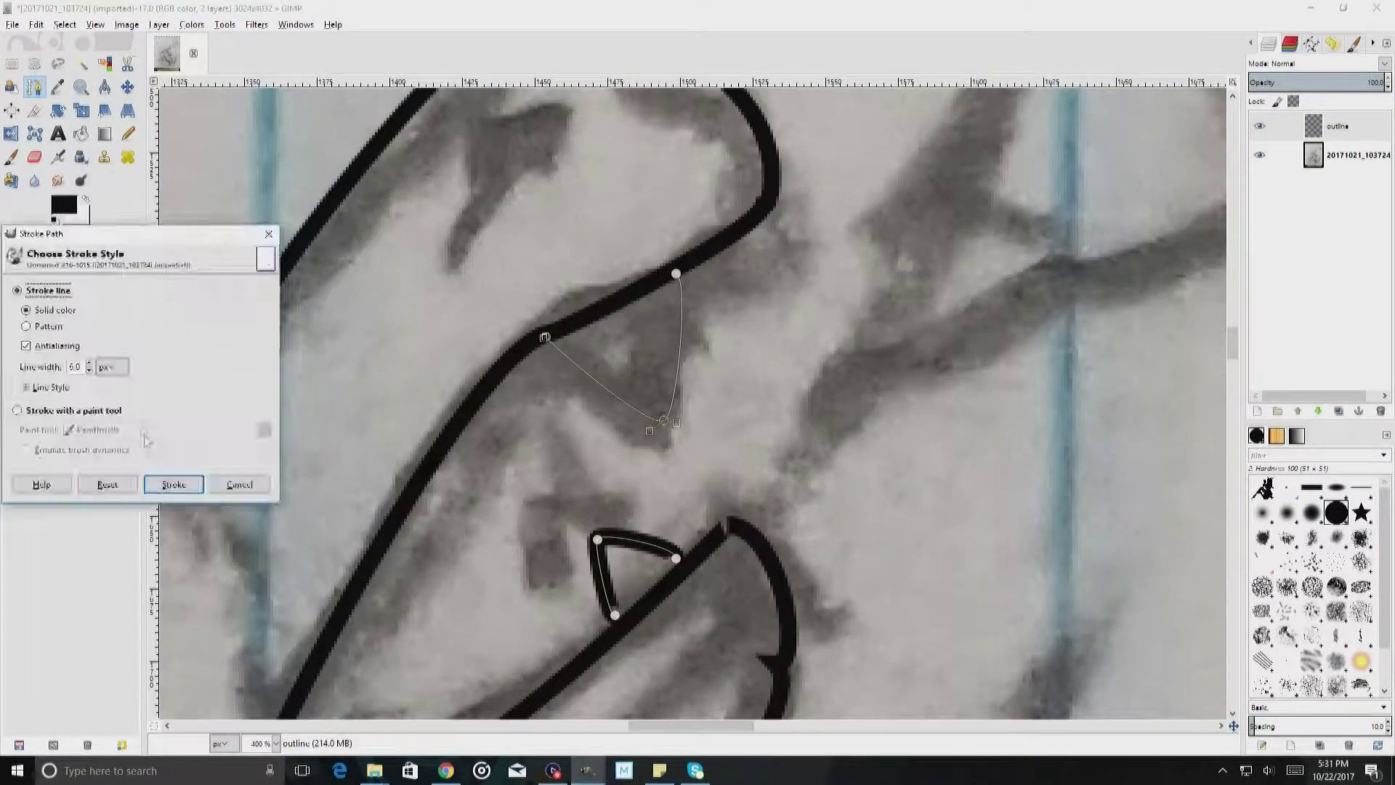
{"action": "scroll", "coordinate": [717, 407], "scroll_direction": "down", "scroll_amount": 3}
{"action": "scroll", "coordinate": [717, 407], "scroll_direction": "up", "scroll_amount": 1, "text": "ctrl"}
{"action": "scroll", "coordinate": [718, 358], "scroll_direction": "up", "scroll_amount": 1, "text": "ctrl"}
{"action": "key", "text": "b"}
{"action": "scroll", "coordinate": [788, 300], "scroll_direction": "down", "scroll_amount": 5, "text": "ctrl"}
{"action": "scroll", "coordinate": [452, 405], "scroll_direction": "up", "scroll_amount": 3, "text": "ctrl"}
{"action": "scroll", "coordinate": [452, 405], "scroll_direction": "down", "scroll_amount": 3, "text": "ctrl"}
{"action": "scroll", "coordinate": [212, 278], "scroll_direction": "up", "scroll_amount": 1, "text": "ctrl"}
{"action": "scroll", "coordinate": [322, 301], "scroll_direction": "down", "scroll_amount": 5}
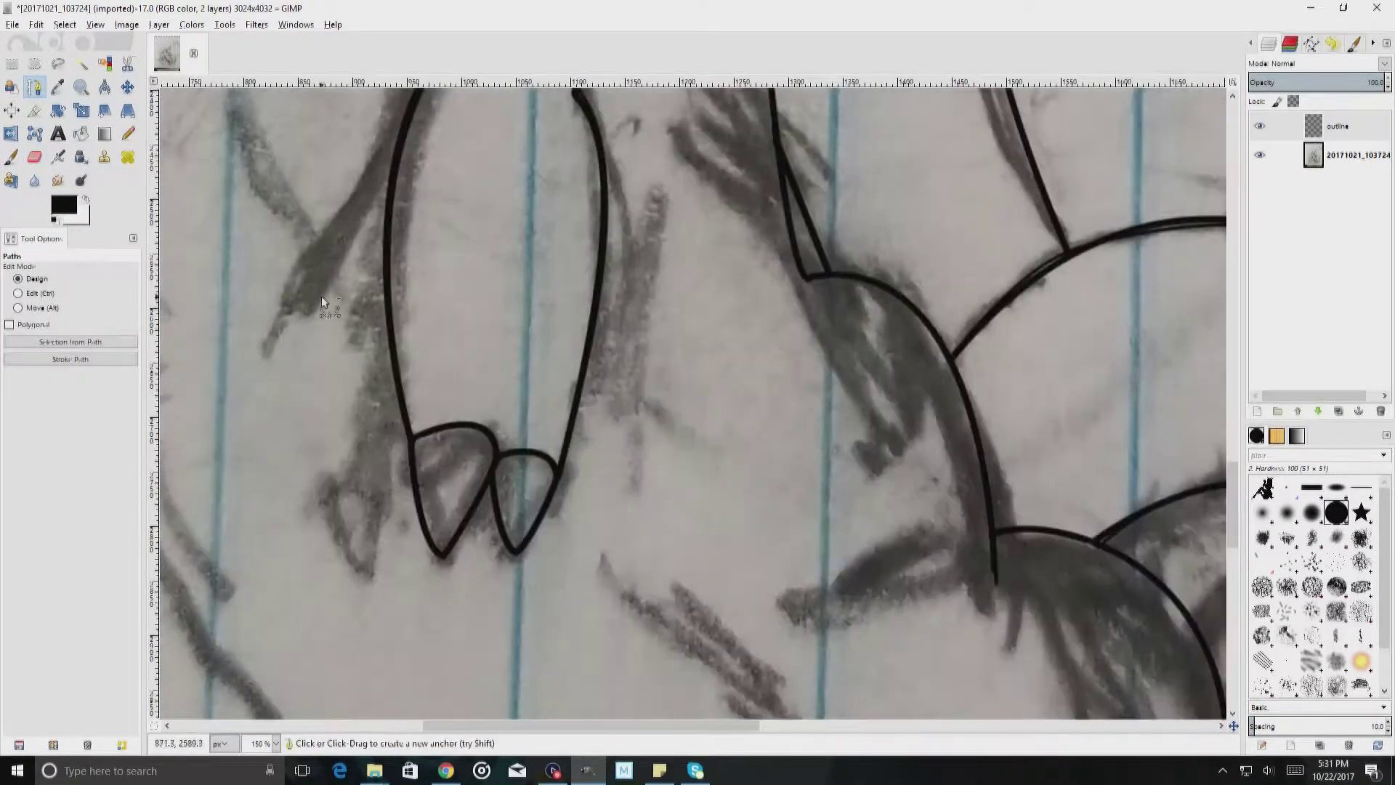
{"action": "scroll", "coordinate": [367, 396], "scroll_direction": "up", "scroll_amount": 3}
{"action": "left_click", "coordinate": [464, 148]}
{"action": "scroll", "coordinate": [530, 387], "scroll_direction": "up", "scroll_amount": 2}
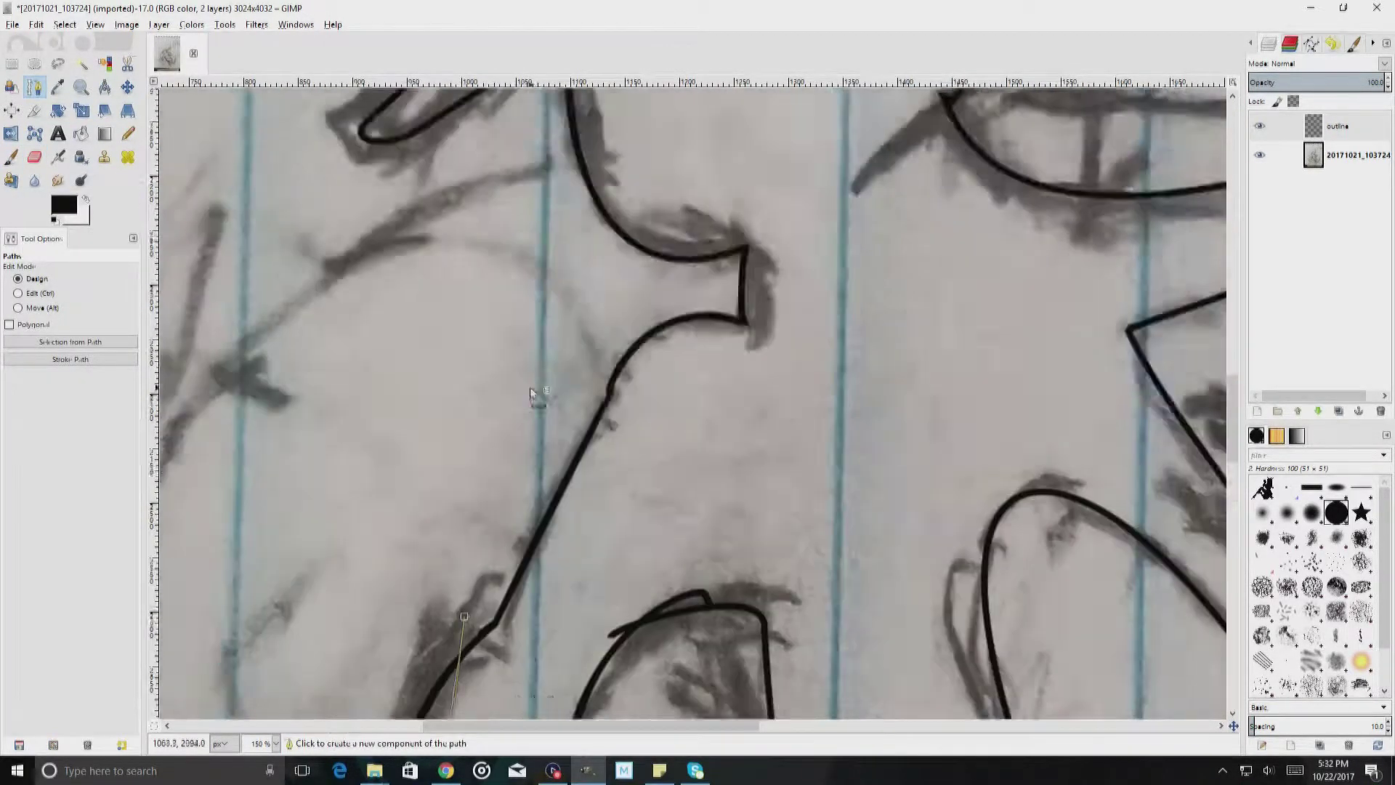
{"action": "left_click", "coordinate": [294, 624]}
Step: Erase the doubled inner line where the strokes overlap, using three eraser drags
{"action": "key", "text": "shift+e"}
{"action": "scroll", "coordinate": [451, 511], "scroll_direction": "up", "scroll_amount": 4, "text": "ctrl"}
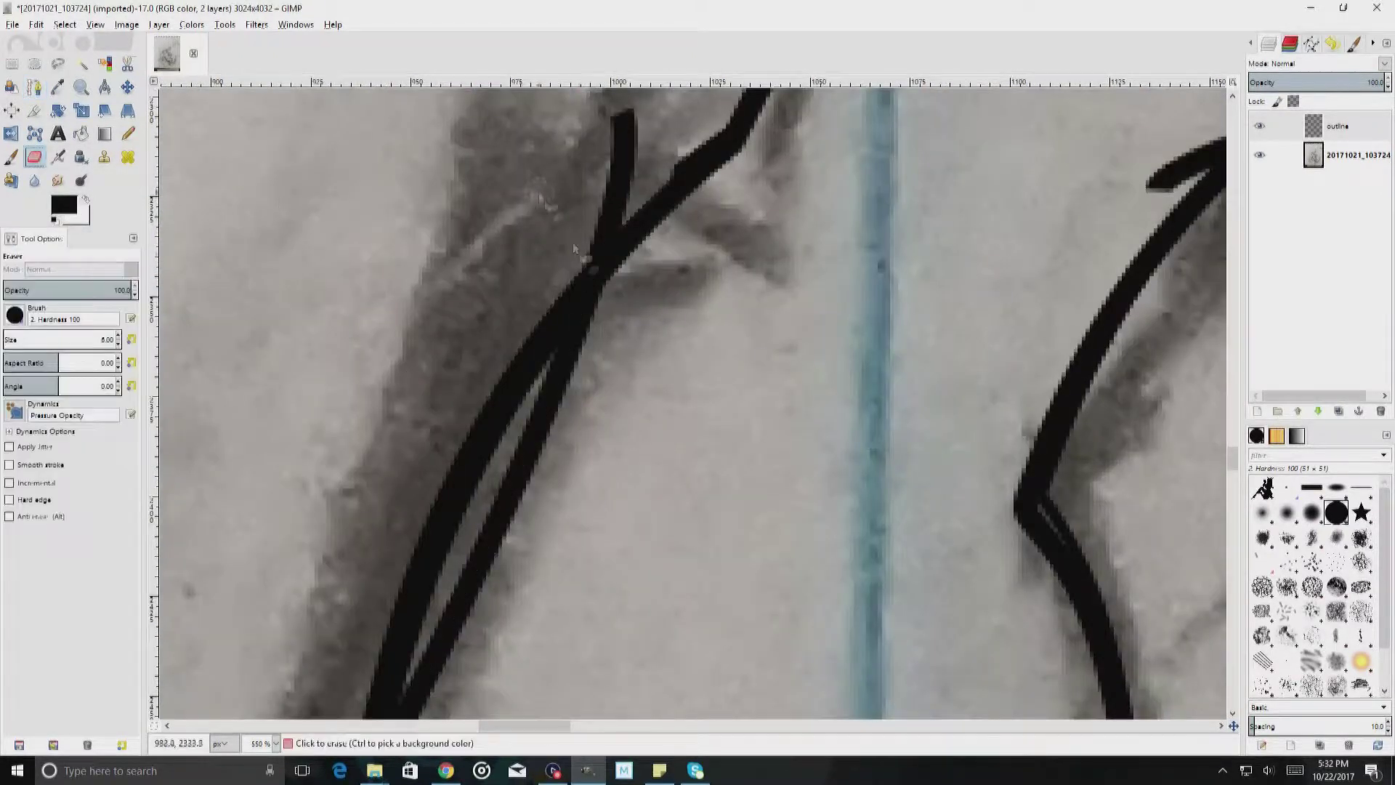
{"action": "left_click_drag", "start_coordinate": [466, 513], "coordinate": [381, 658]}
{"action": "scroll", "coordinate": [334, 324], "scroll_direction": "down", "scroll_amount": 8}
{"action": "left_click_drag", "start_coordinate": [335, 324], "coordinate": [421, 120]}
{"action": "scroll", "coordinate": [436, 145], "scroll_direction": "up", "scroll_amount": 6}
{"action": "left_click_drag", "start_coordinate": [509, 224], "coordinate": [407, 411]}
{"action": "scroll", "coordinate": [599, 367], "scroll_direction": "down", "scroll_amount": 5, "text": "ctrl"}
{"action": "scroll", "coordinate": [699, 539], "scroll_direction": "up", "scroll_amount": 3, "text": "ctrl"}
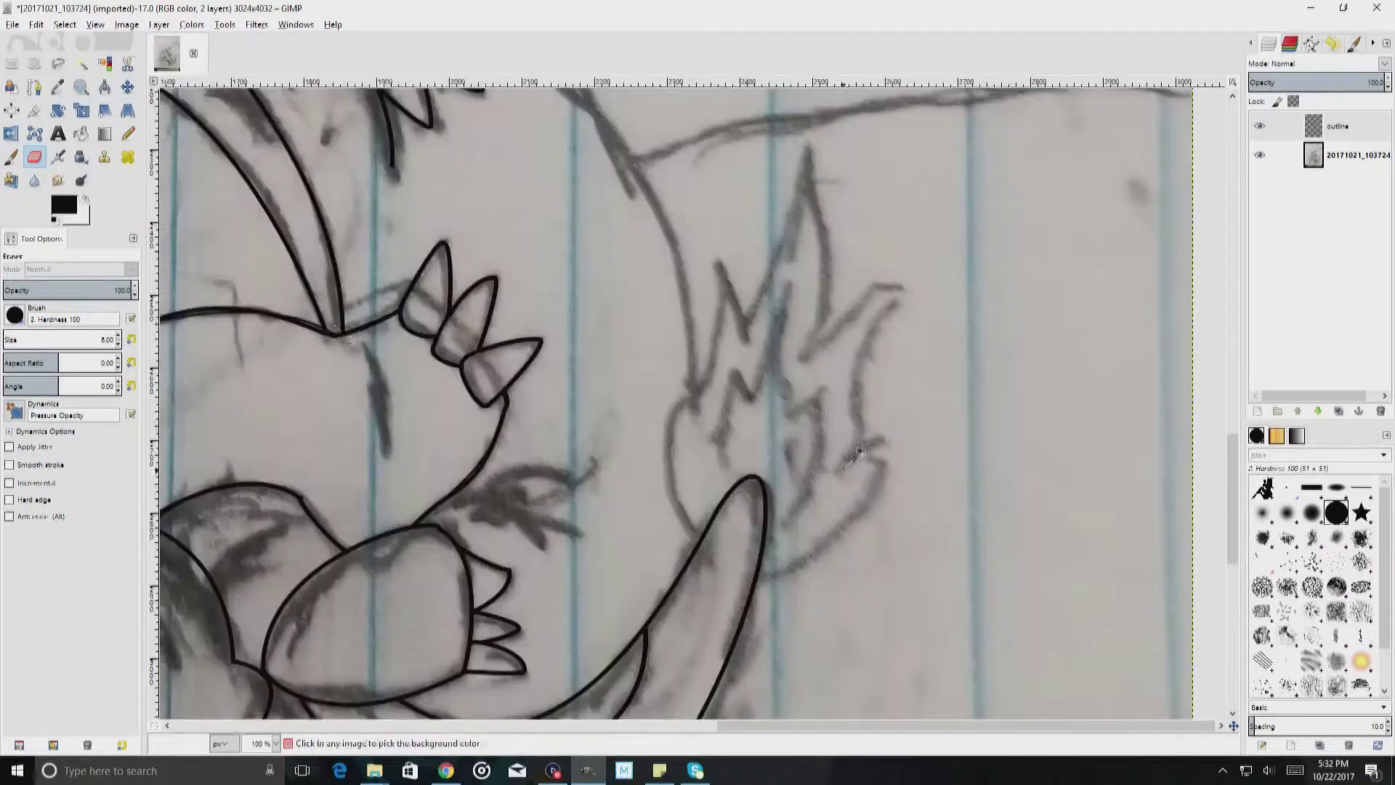
Step: Place path anchors around the tail flame, from its base up to the tip
{"action": "key", "text": "b"}
{"action": "left_click", "coordinate": [693, 530]}
{"action": "left_click", "coordinate": [717, 264]}
{"action": "left_click", "coordinate": [746, 328]}
{"action": "left_click", "coordinate": [807, 147]}
{"action": "left_click", "coordinate": [803, 354]}
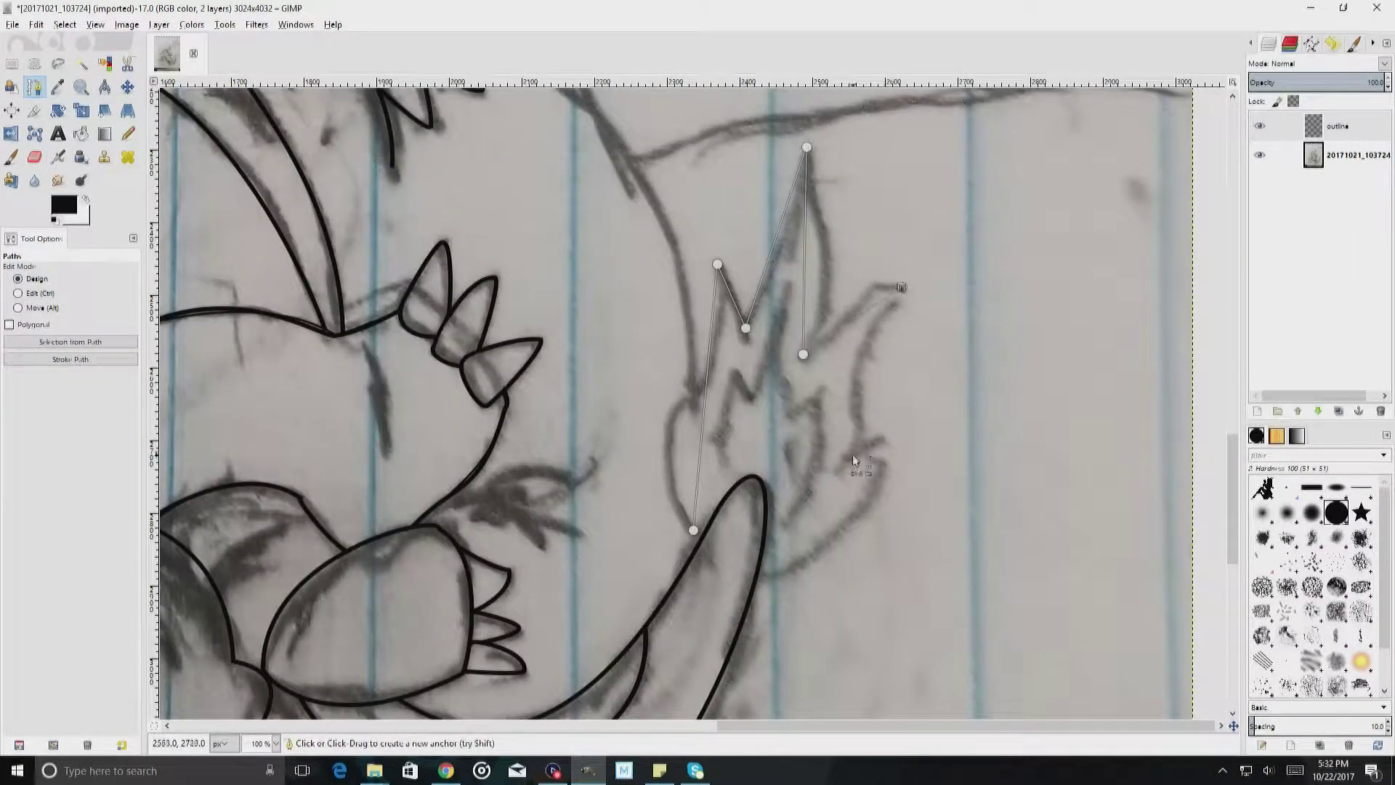
{"action": "left_click", "coordinate": [773, 574]}
Step: Curve the tail flame's left and right edges and stroke the outline in black
{"action": "left_click_drag", "start_coordinate": [704, 422], "coordinate": [712, 356]}
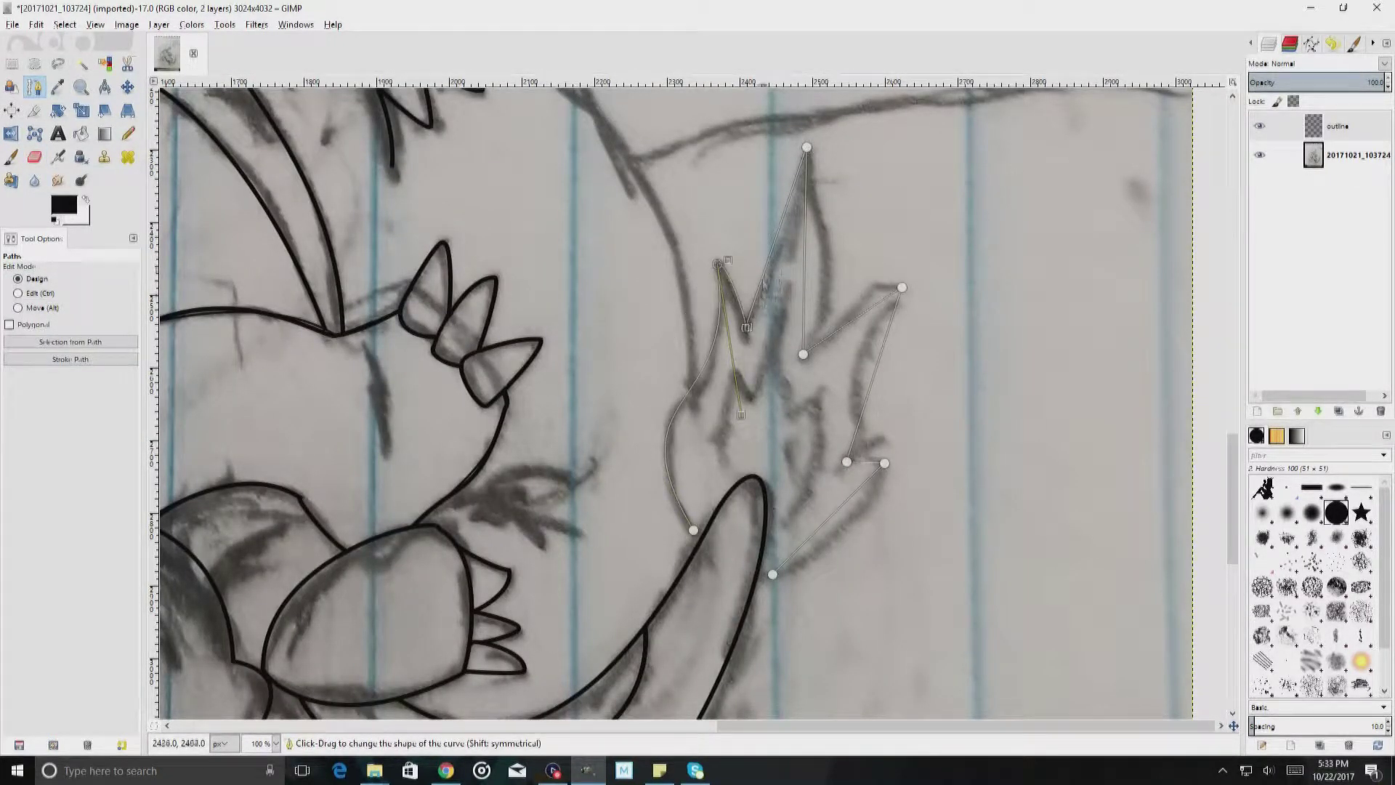
{"action": "mouse_move", "coordinate": [806, 218]}
{"action": "left_mouse_down"}
{"action": "mouse_move", "coordinate": [826, 321]}
{"action": "mouse_move", "coordinate": [871, 295]}
{"action": "left_mouse_up"}
{"action": "scroll", "coordinate": [823, 341], "scroll_direction": "down", "scroll_amount": 3}
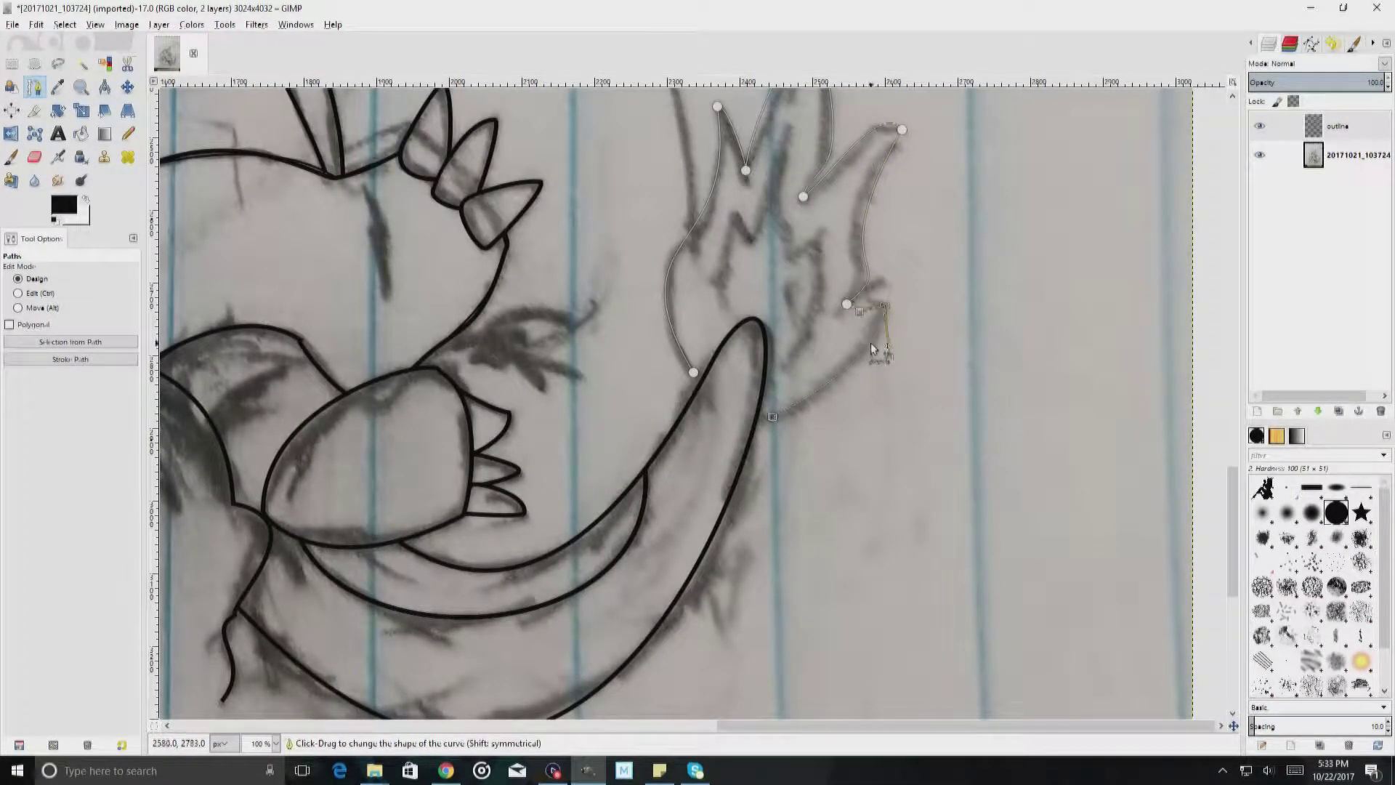
{"action": "scroll", "coordinate": [874, 349], "scroll_direction": "up", "scroll_amount": 3}
{"action": "left_click", "coordinate": [70, 359]}
{"action": "left_click", "coordinate": [175, 490]}
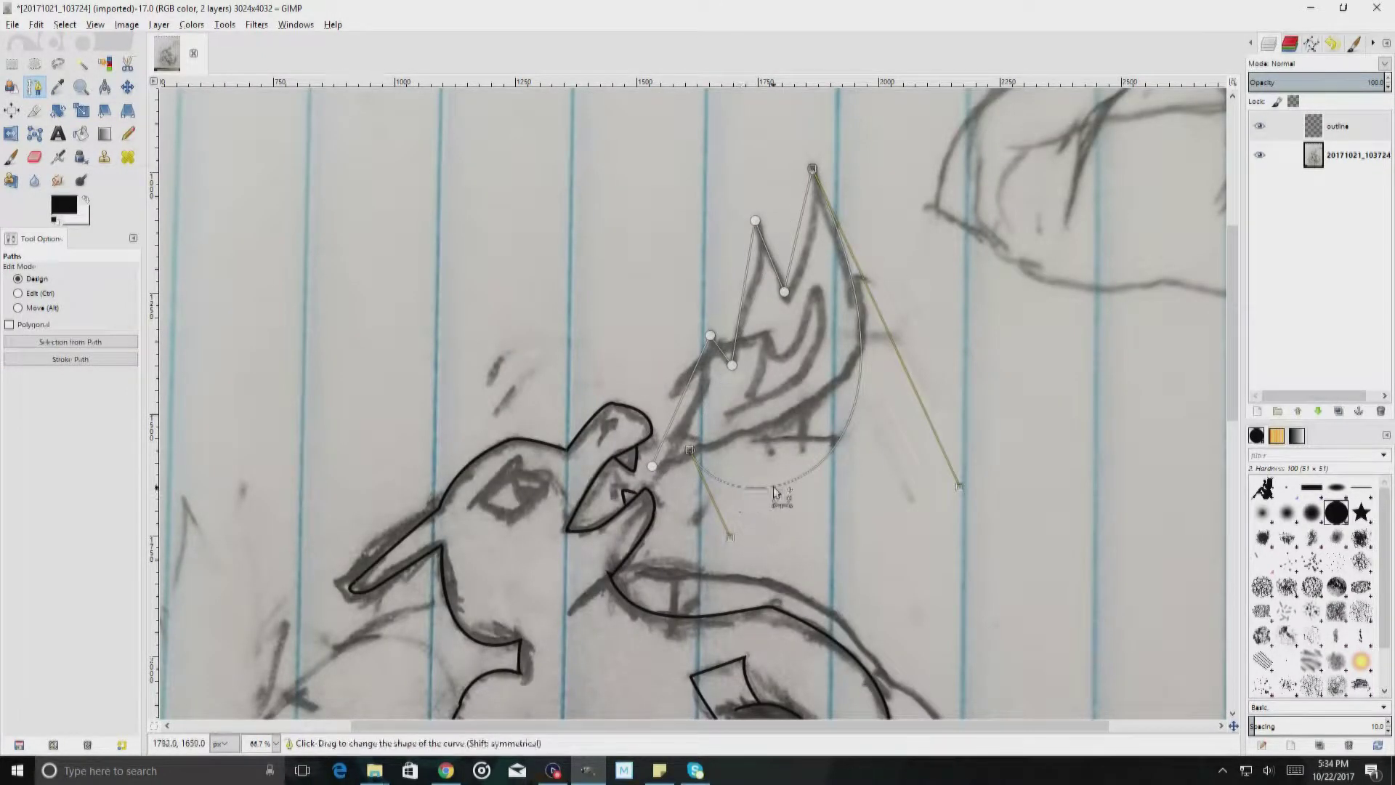
Step: Bend the mouth flame path into a curve and stroke it in black
{"action": "left_click_drag", "start_coordinate": [784, 492], "coordinate": [852, 388]}
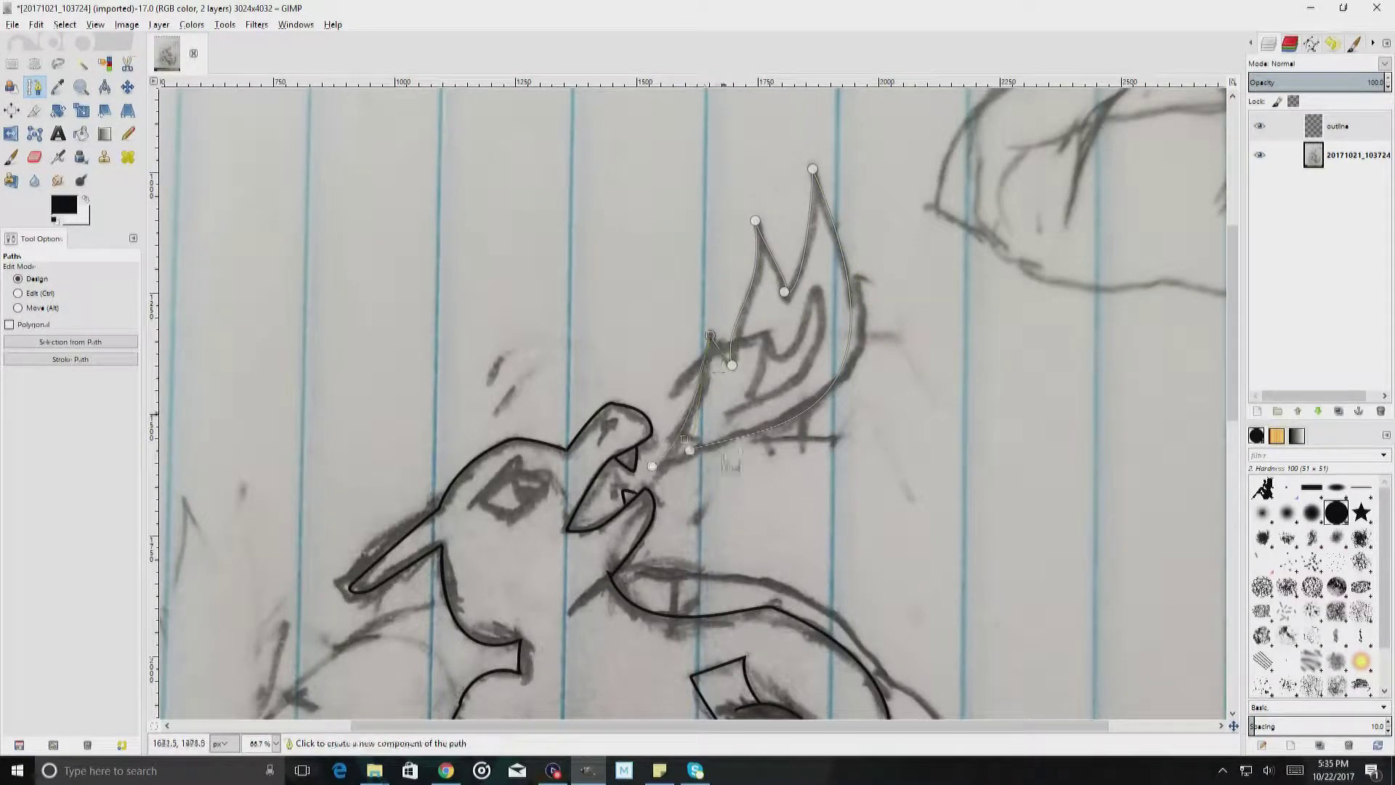
{"action": "left_click", "coordinate": [70, 359]}
{"action": "left_click", "coordinate": [243, 484]}
{"action": "scroll", "coordinate": [674, 477], "scroll_direction": "up", "scroll_amount": 4}
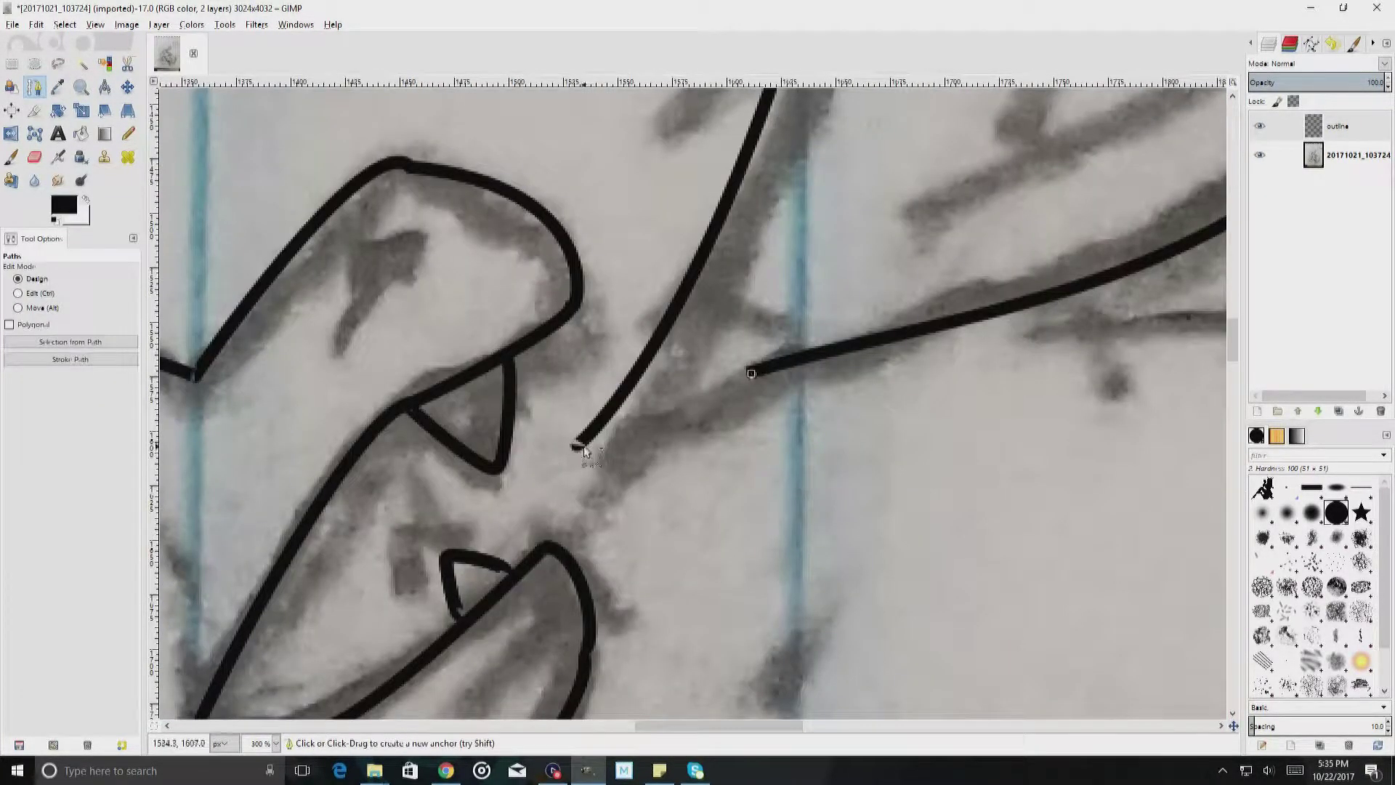
Step: Touch up where the mouth-flame lines meet the snout, then stroke the path black
{"action": "key", "text": "p"}
{"action": "scroll", "coordinate": [612, 448], "scroll_direction": "up", "scroll_amount": 3}
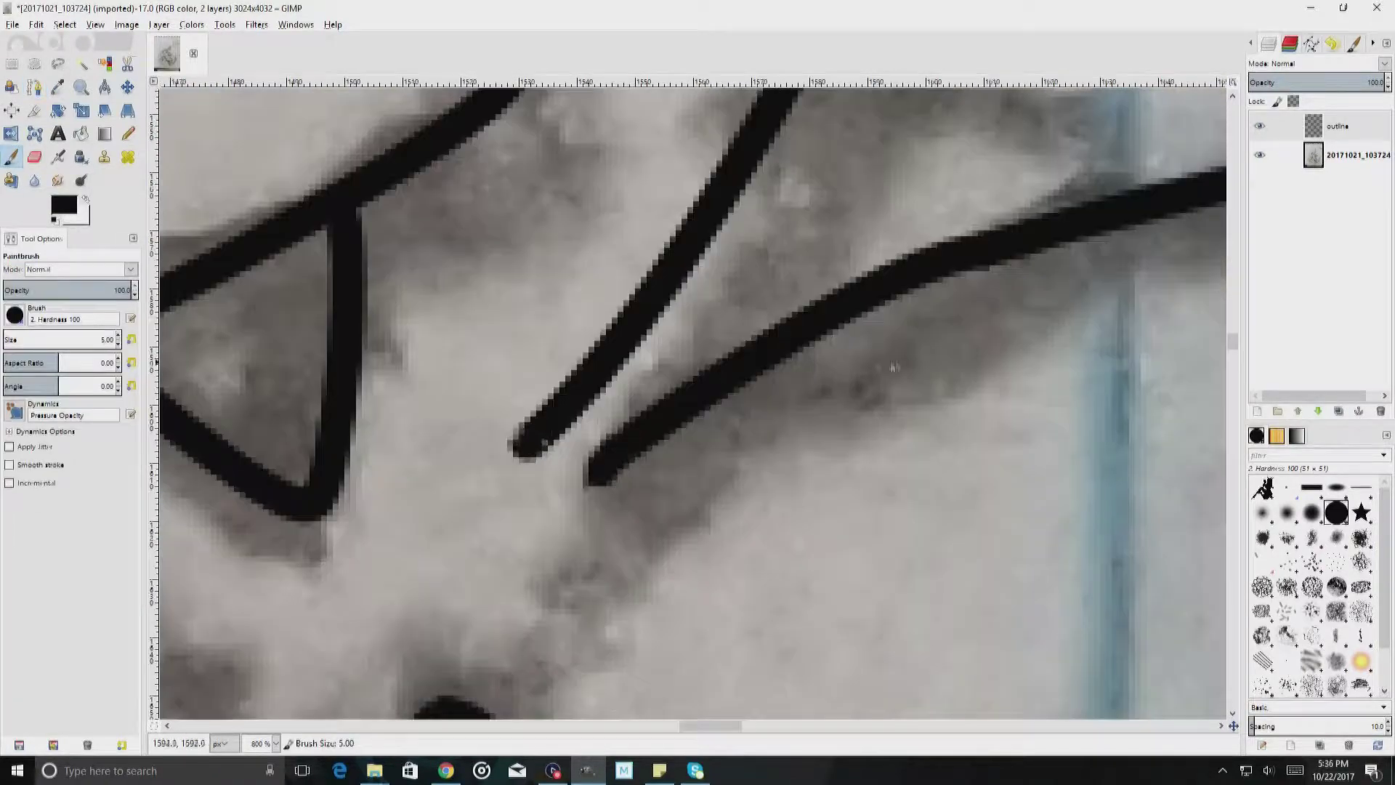
{"action": "scroll", "coordinate": [894, 367], "scroll_direction": "down", "scroll_amount": 5}
{"action": "key", "text": "shift+e"}
{"action": "scroll", "coordinate": [851, 281], "scroll_direction": "up", "scroll_amount": 4}
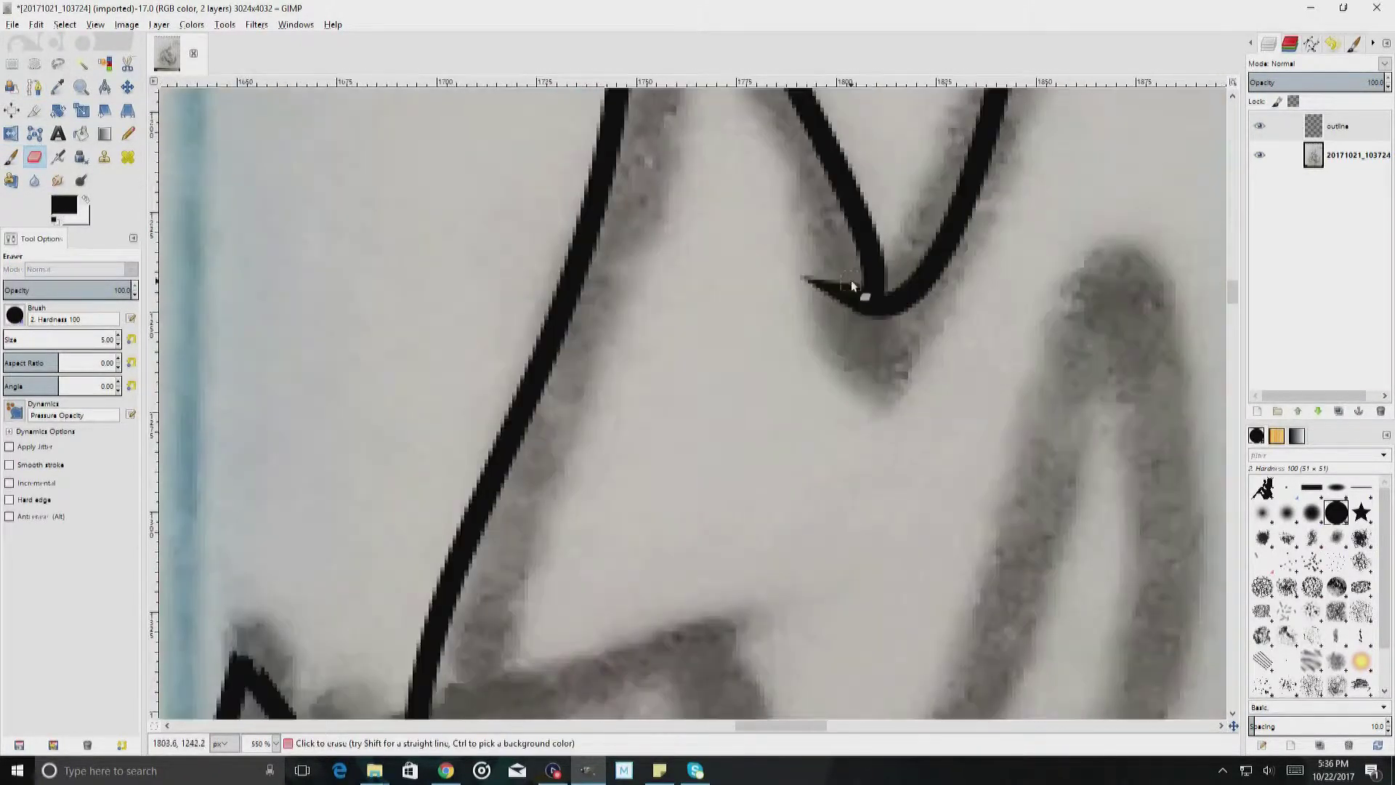
{"action": "scroll", "coordinate": [852, 280], "scroll_direction": "down", "scroll_amount": 2}
{"action": "scroll", "coordinate": [713, 367], "scroll_direction": "down", "scroll_amount": 2}
{"action": "key", "text": "b"}
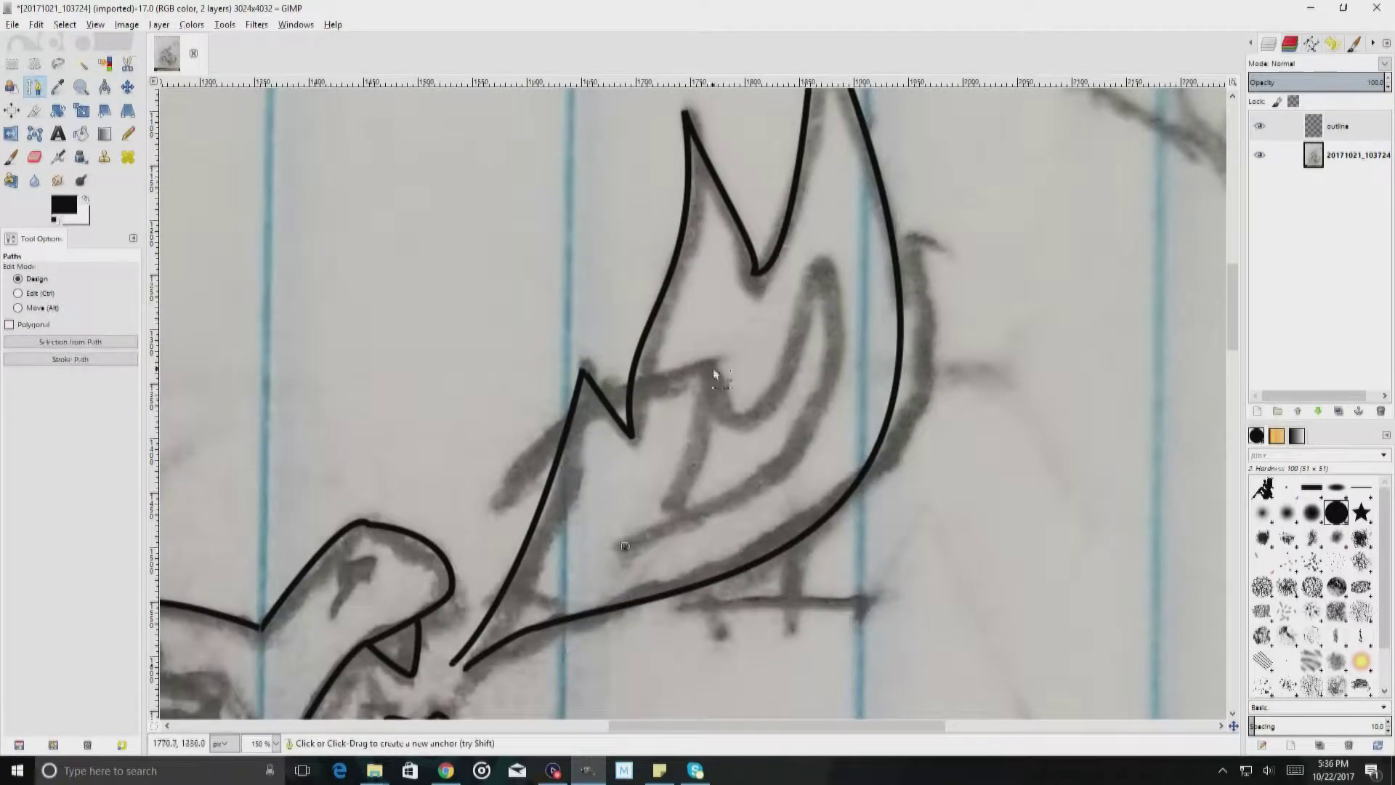
{"action": "left_click", "coordinate": [70, 359]}
{"action": "left_click", "coordinate": [177, 486]}
{"action": "scroll", "coordinate": [436, 364], "scroll_direction": "down", "scroll_amount": 3}
{"action": "scroll", "coordinate": [342, 309], "scroll_direction": "up", "scroll_amount": 4}
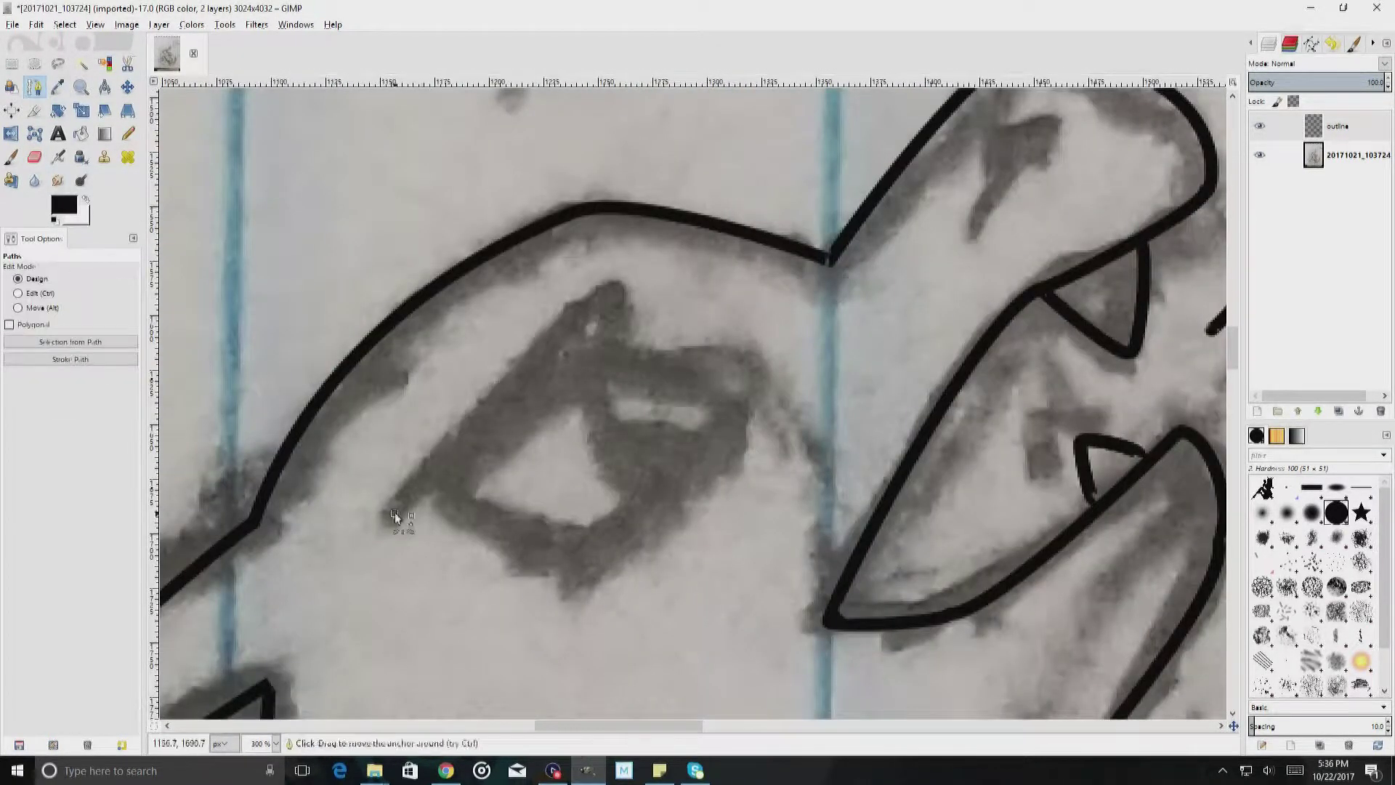
Step: Trace the dragon's eye outline and stroke it in black
{"action": "left_click", "coordinate": [70, 359]}
{"action": "left_click", "coordinate": [430, 472]}
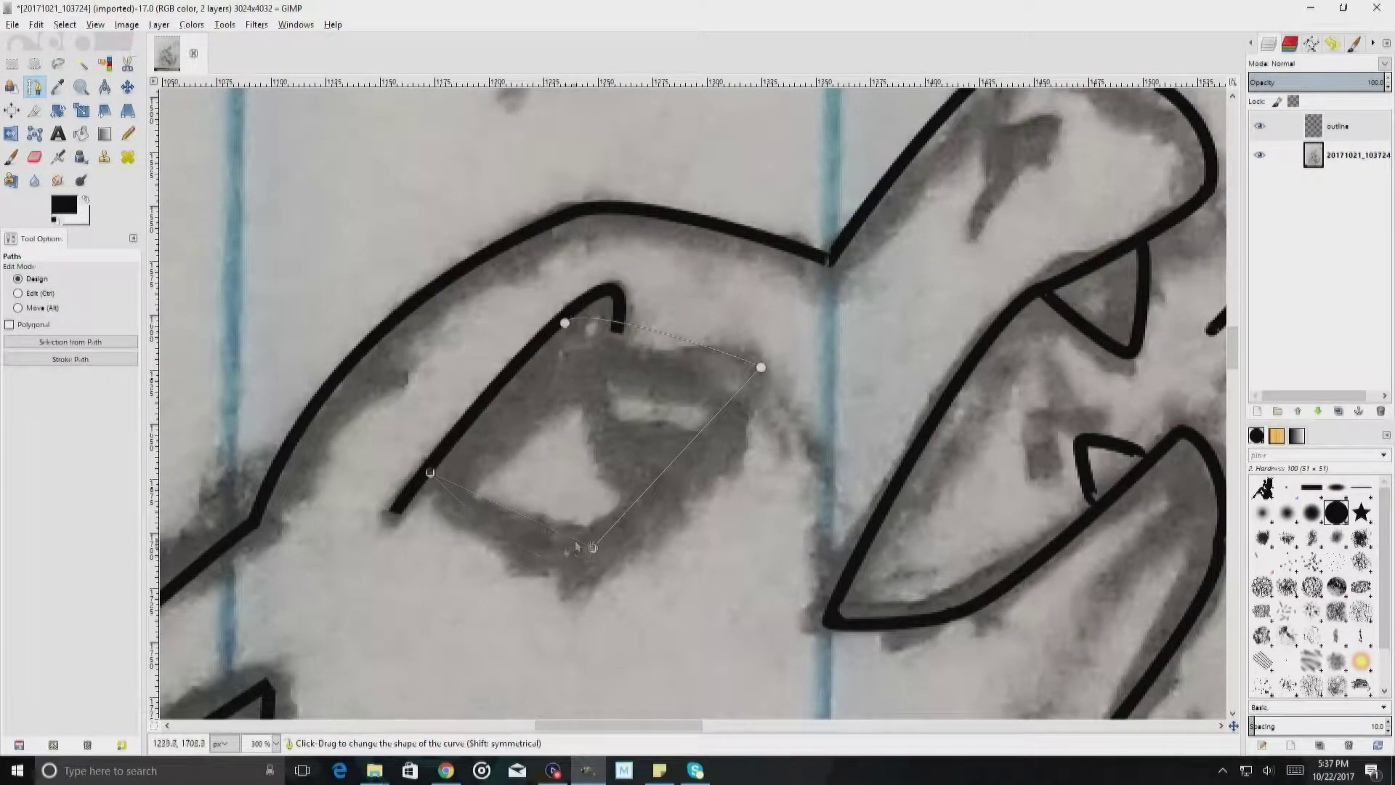
{"action": "left_click", "coordinate": [70, 359]}
{"action": "left_click", "coordinate": [177, 486]}
Step: Stroke the pupil curve inside the eye in black
{"action": "key", "text": "shift+e"}
{"action": "key", "text": "b"}
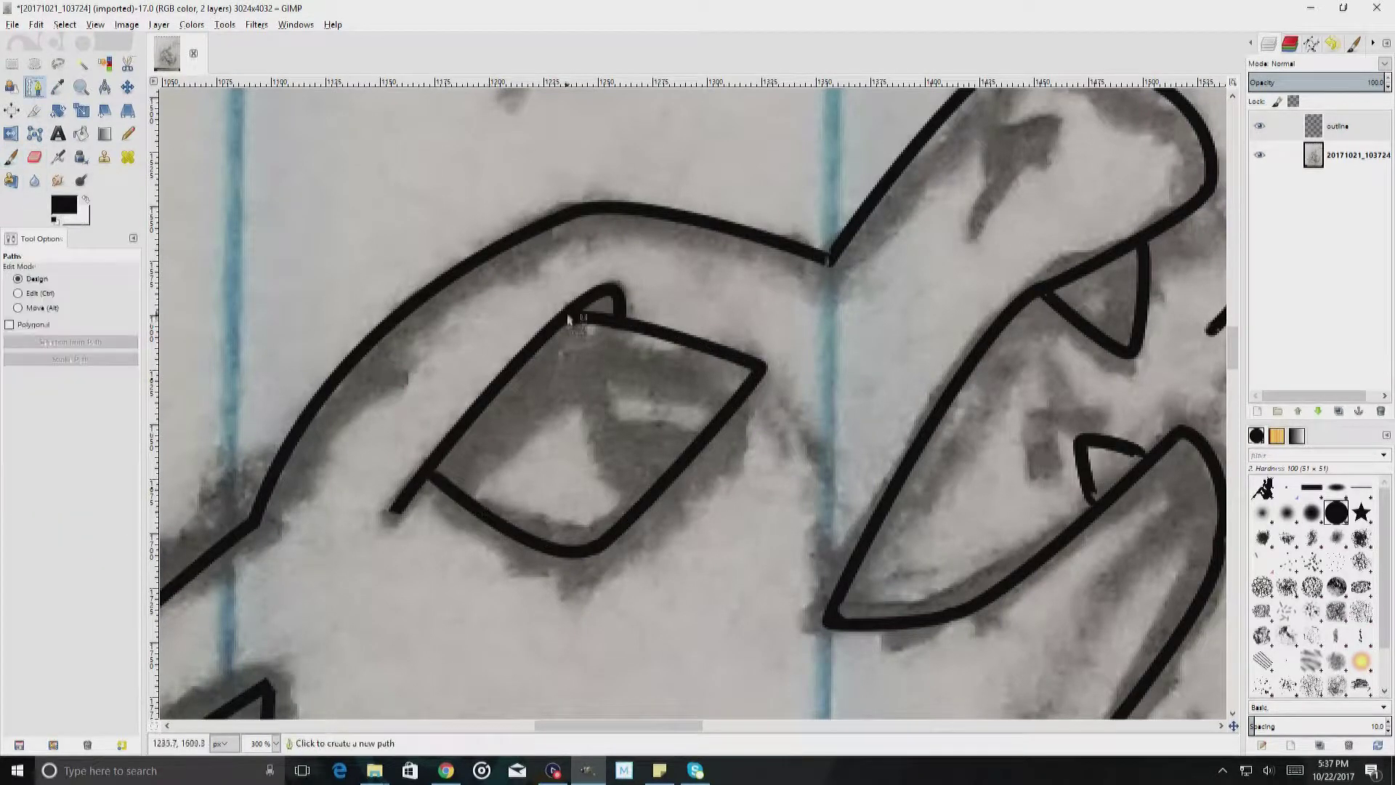
{"action": "left_click", "coordinate": [70, 359]}
{"action": "left_click", "coordinate": [11, 156]}
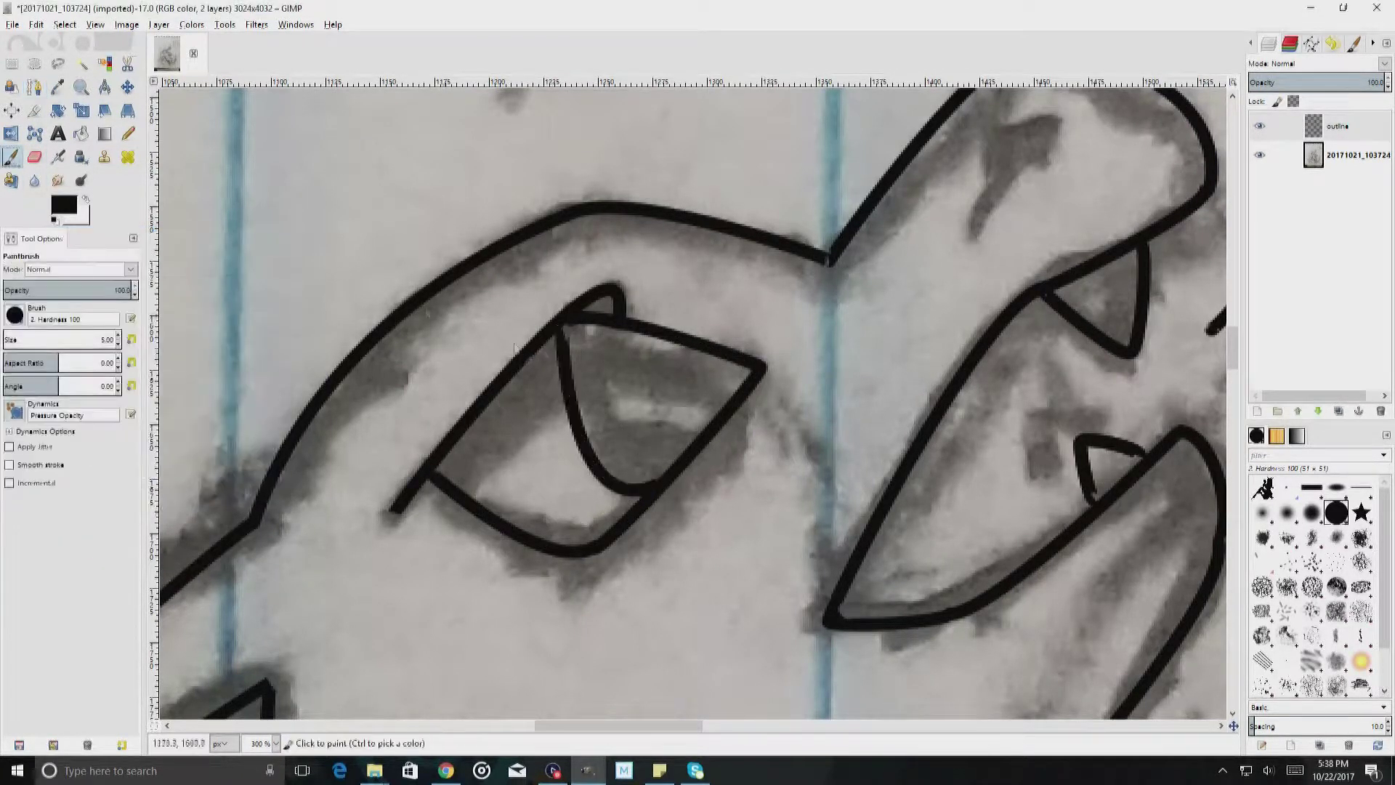
{"action": "scroll", "coordinate": [658, 485], "scroll_direction": "down", "scroll_amount": 5}
{"action": "key", "text": "b"}
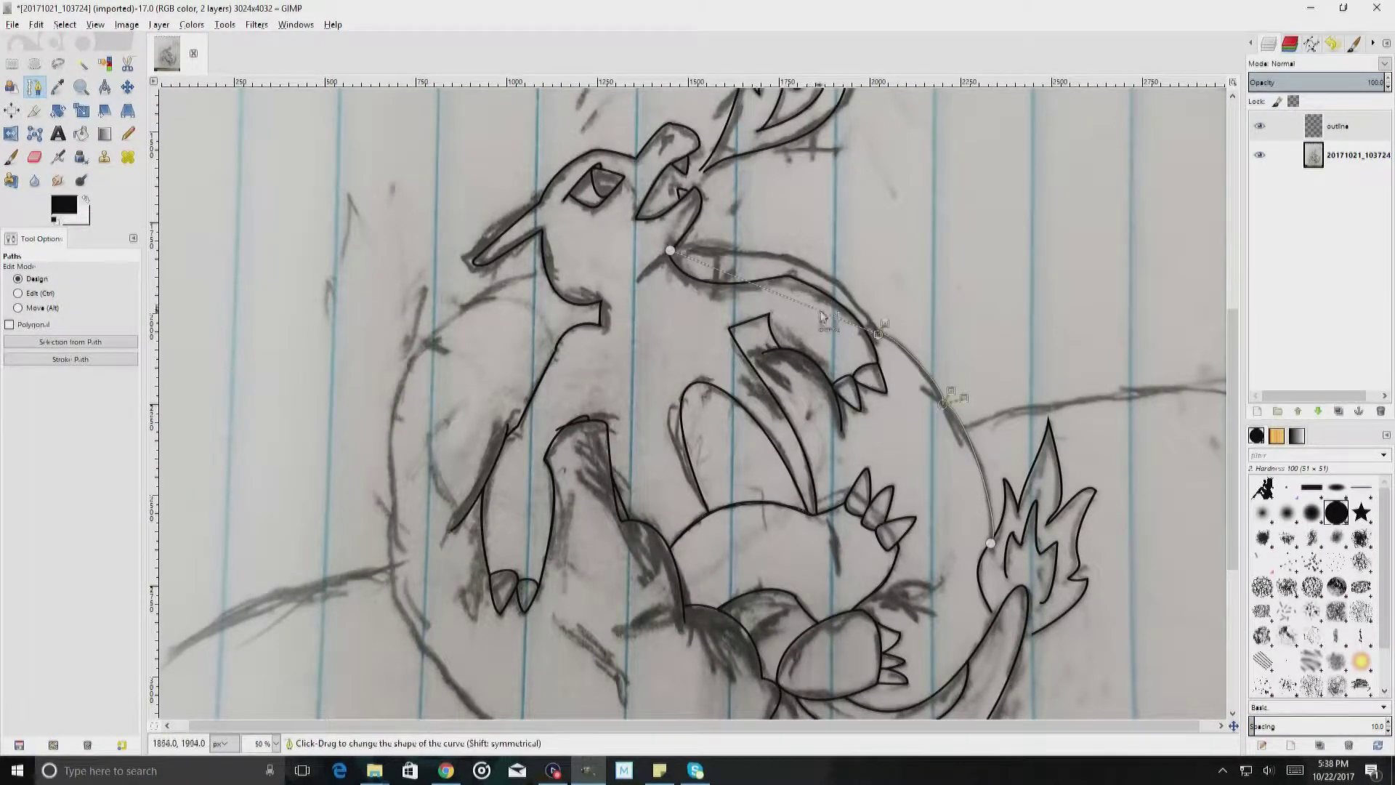
Step: Stroke the mouth-to-tail back curve in thick black
{"action": "left_click", "coordinate": [71, 359]}
{"action": "left_click", "coordinate": [178, 482]}
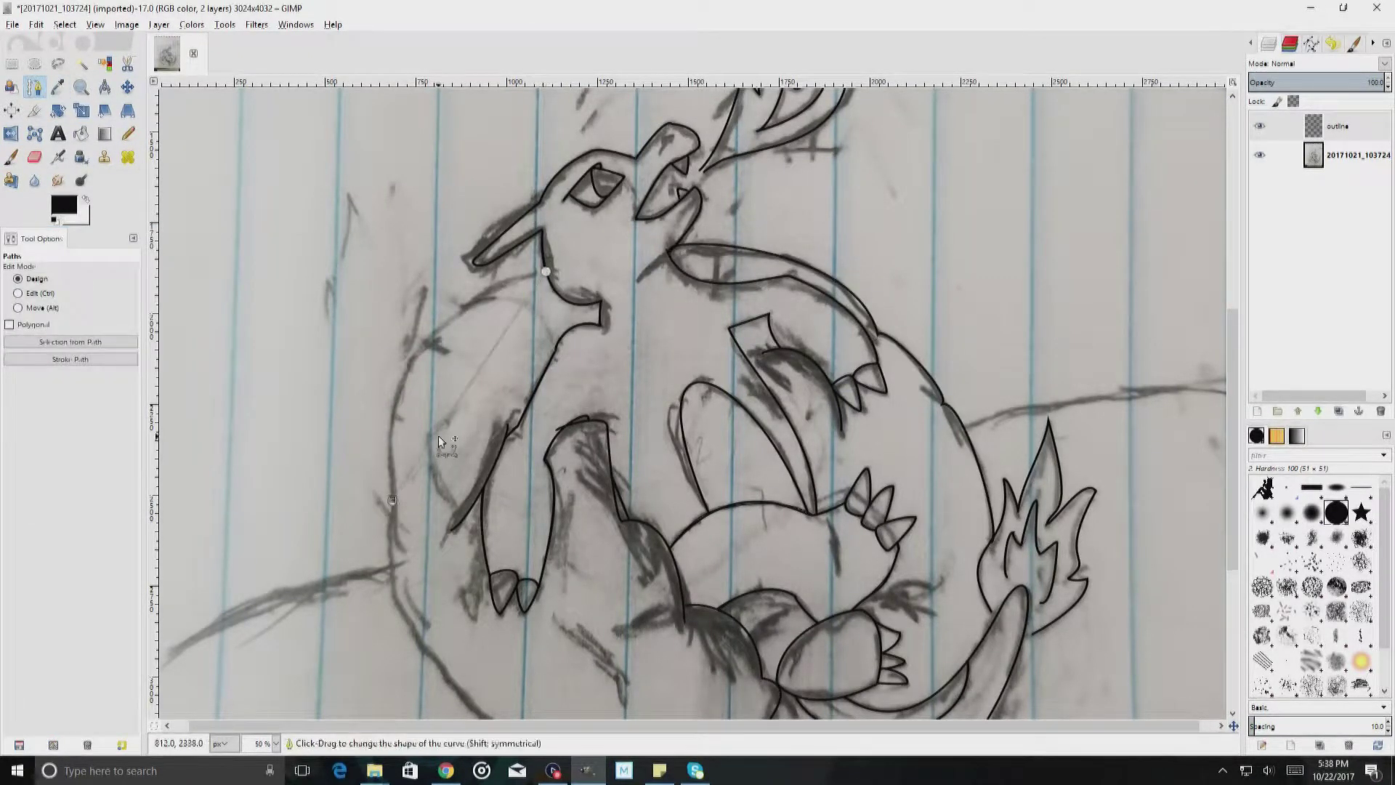
{"action": "scroll", "coordinate": [451, 525], "scroll_direction": "down", "scroll_amount": 5}
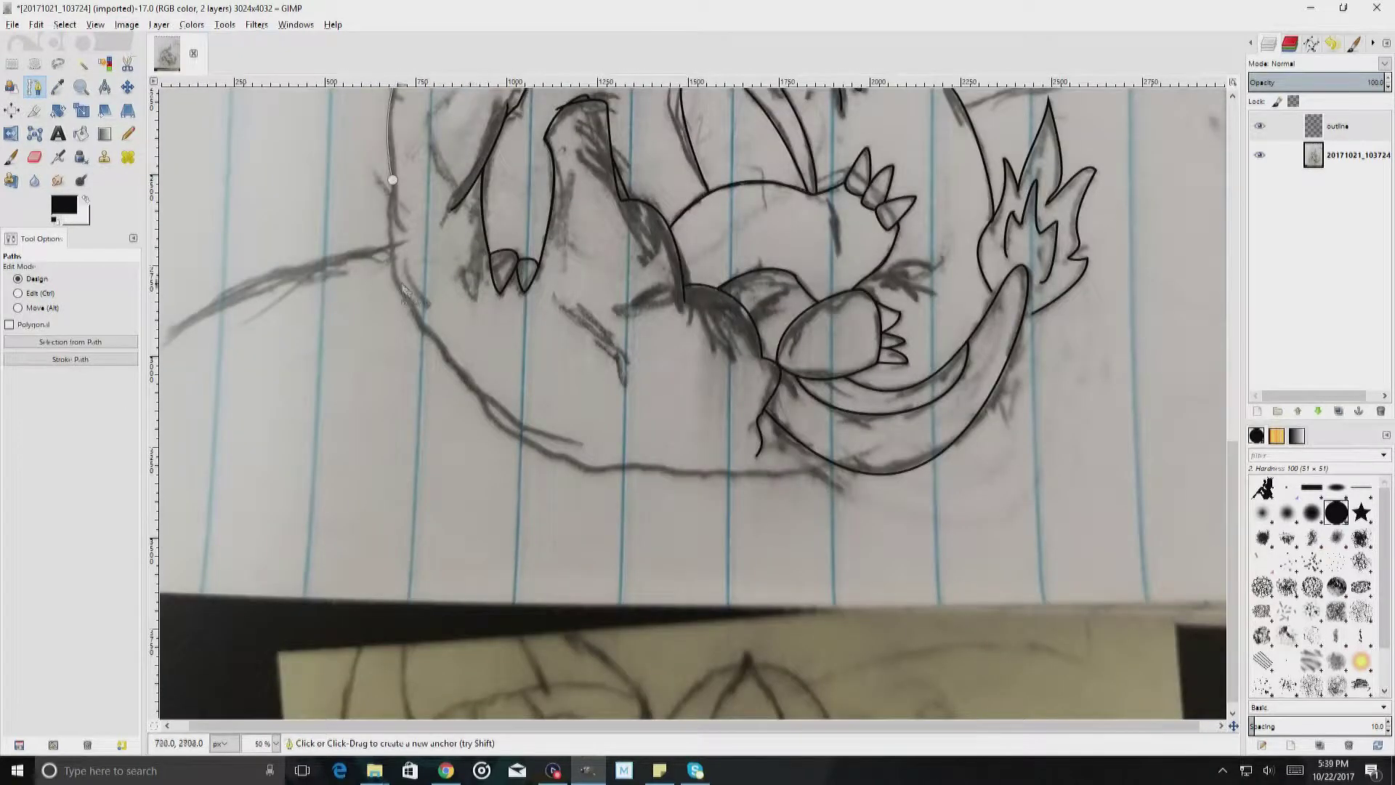
{"action": "scroll", "coordinate": [422, 331], "scroll_direction": "up", "scroll_amount": 2}
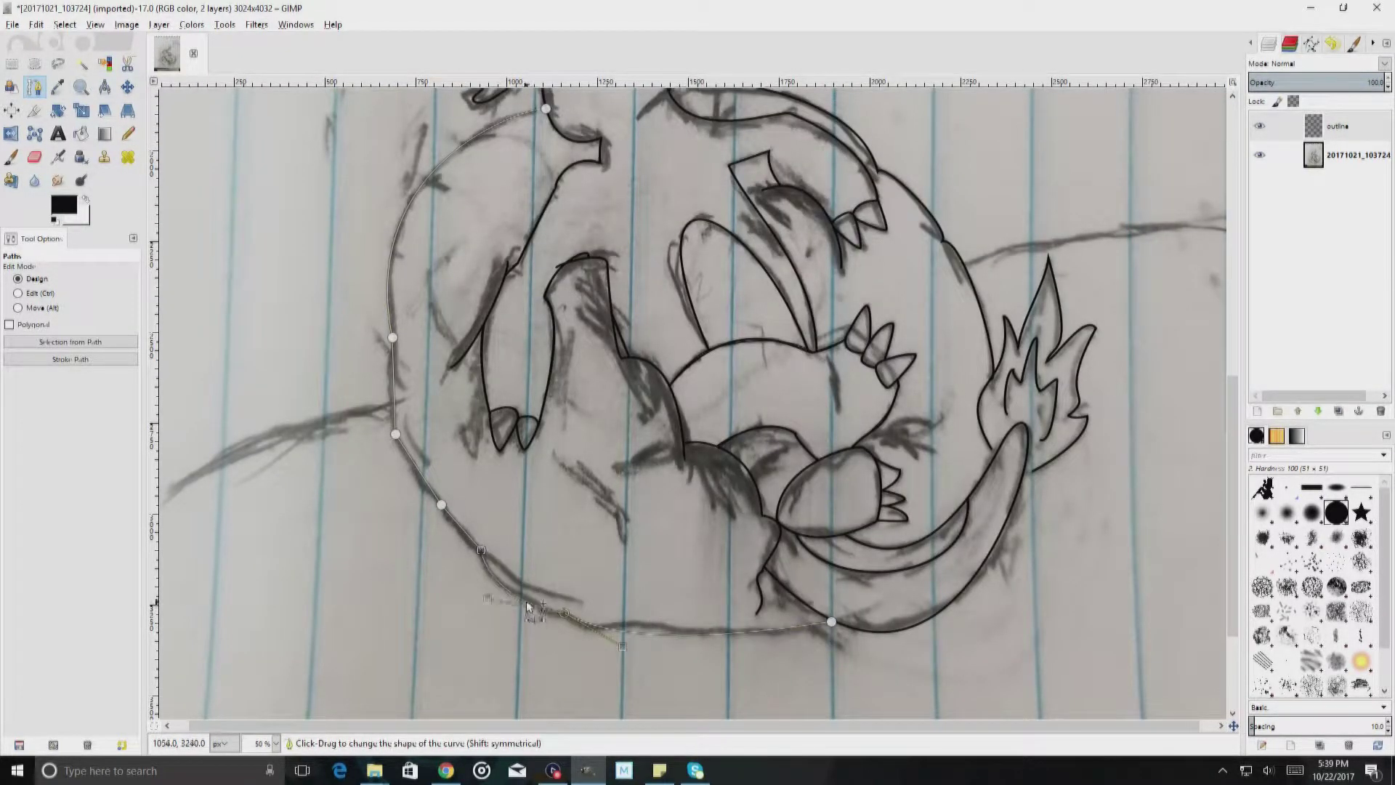
{"action": "scroll", "coordinate": [508, 349], "scroll_direction": "up", "scroll_amount": 2}
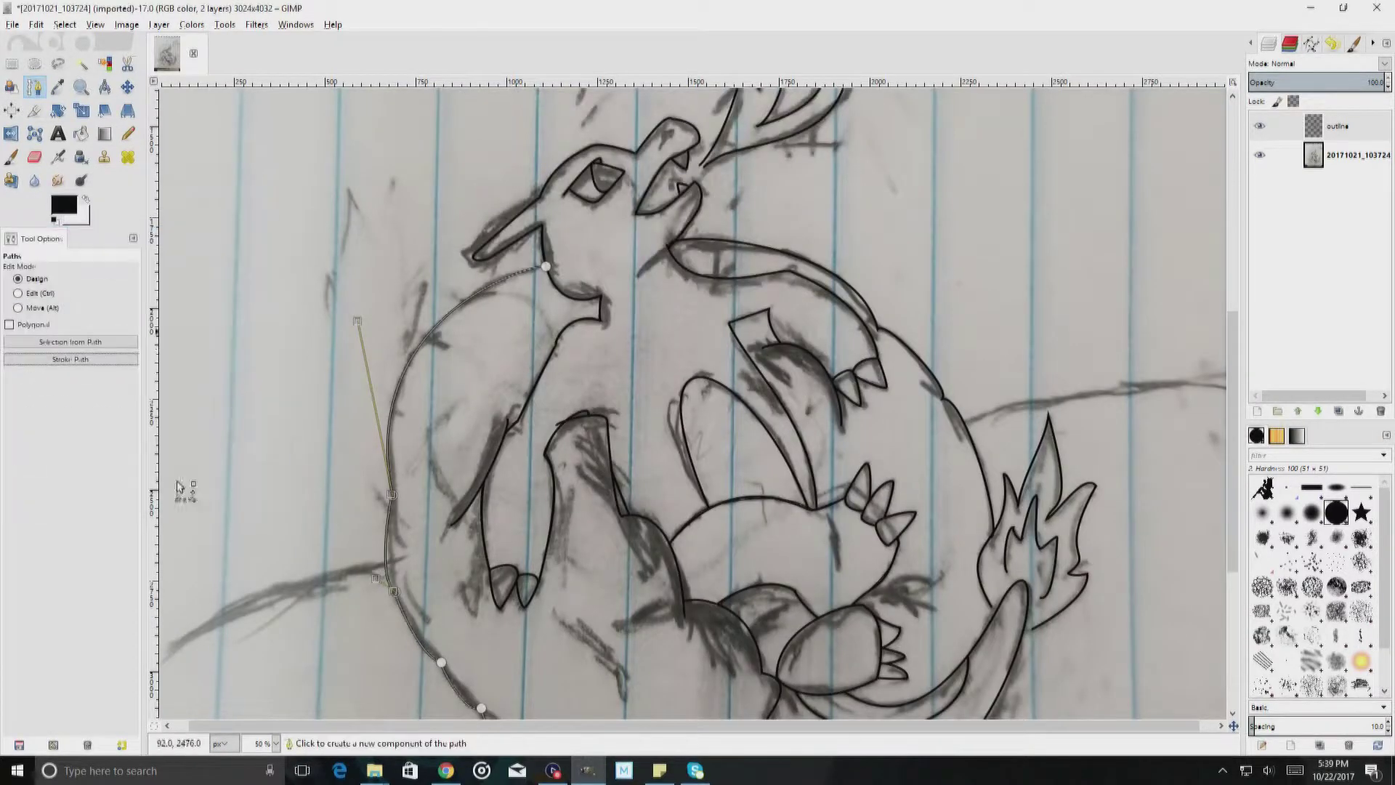
Step: Erase stray marks around the body outline, then return to the Paths tool
{"action": "key", "text": "2"}
{"action": "key", "text": "shift+e"}
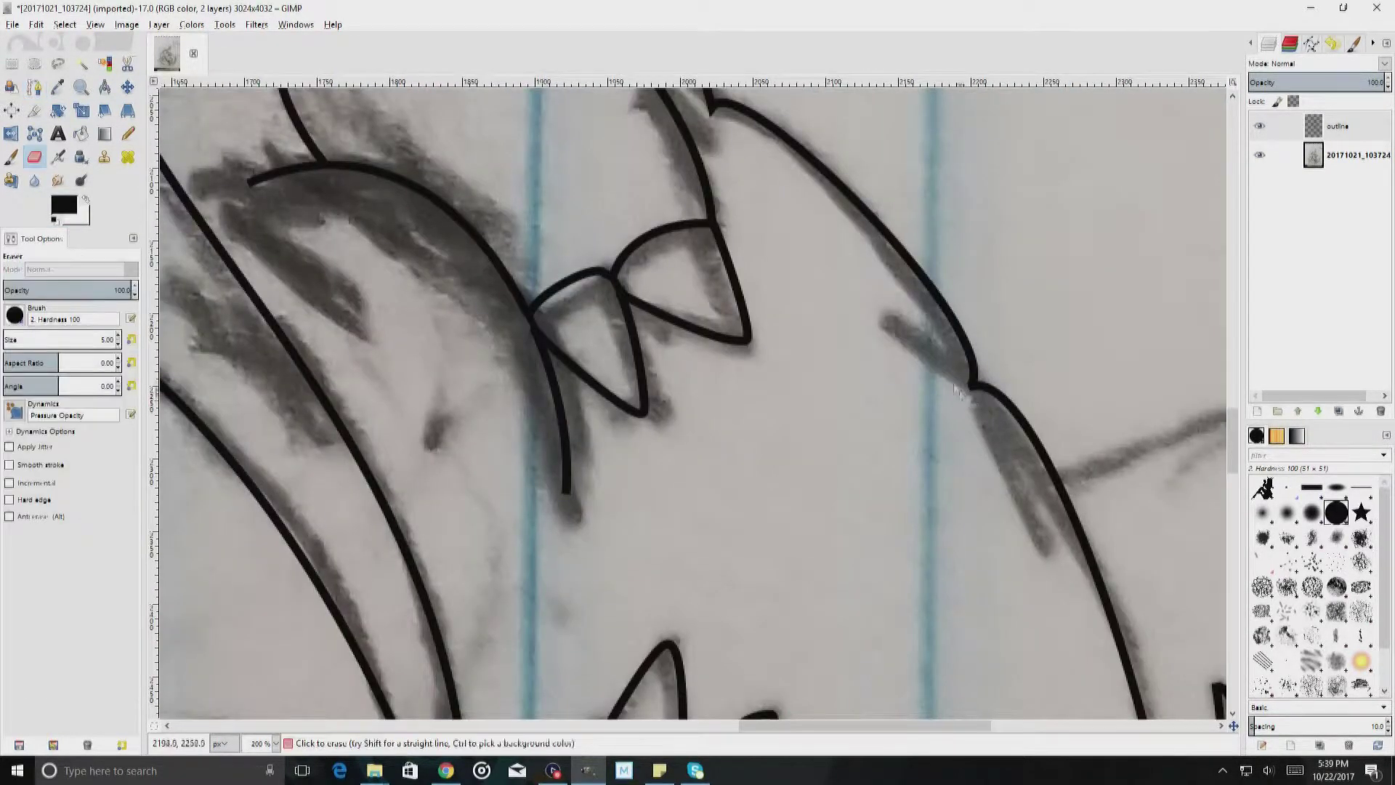
{"action": "scroll", "coordinate": [721, 429], "scroll_direction": "down", "scroll_amount": 3}
{"action": "scroll", "coordinate": [508, 436], "scroll_direction": "down", "scroll_amount": 2}
{"action": "scroll", "coordinate": [363, 472], "scroll_direction": "down", "scroll_amount": 3}
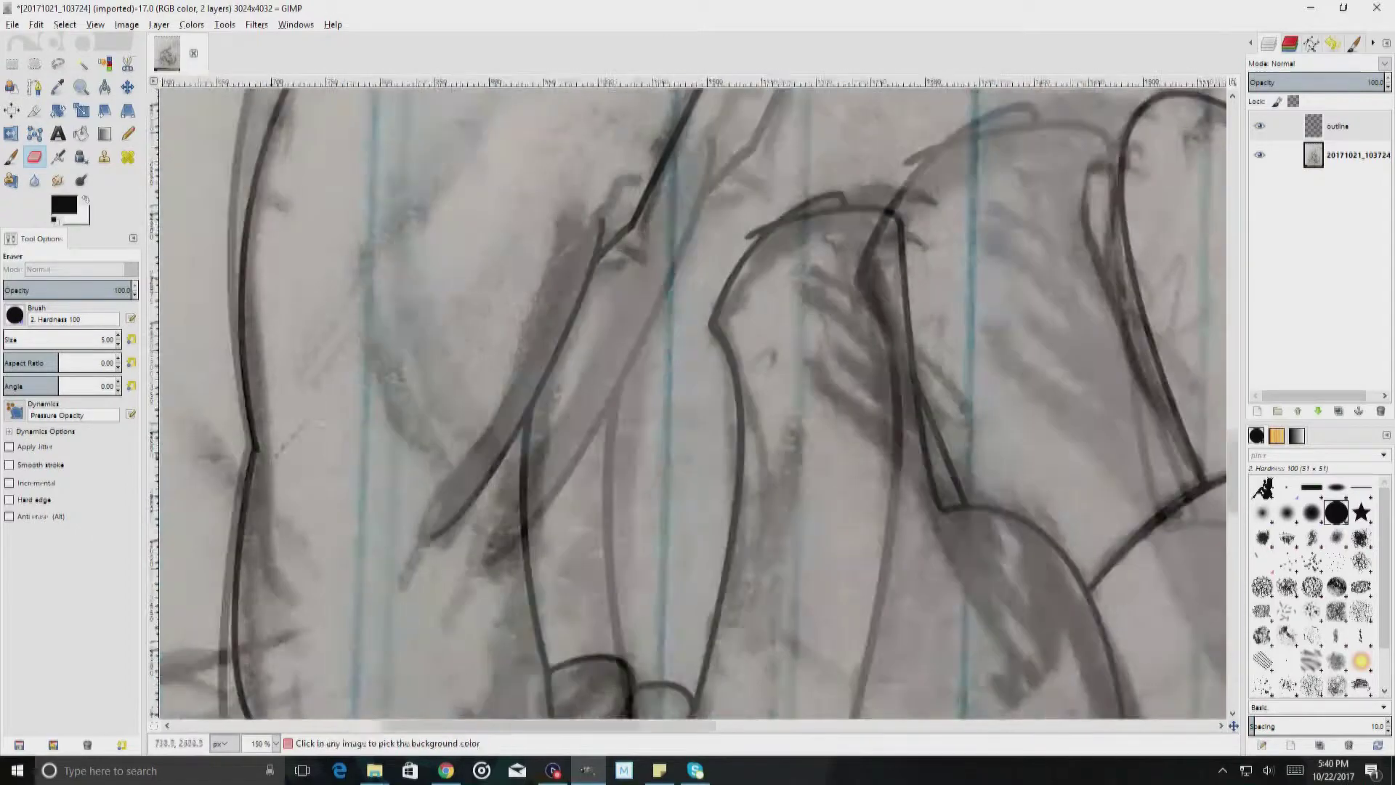
{"action": "scroll", "coordinate": [260, 501], "scroll_direction": "down", "scroll_amount": 3}
{"action": "scroll", "coordinate": [260, 501], "scroll_direction": "up", "scroll_amount": 2}
{"action": "scroll", "coordinate": [483, 560], "scroll_direction": "up", "scroll_amount": 2}
{"action": "scroll", "coordinate": [679, 389], "scroll_direction": "up", "scroll_amount": 2}
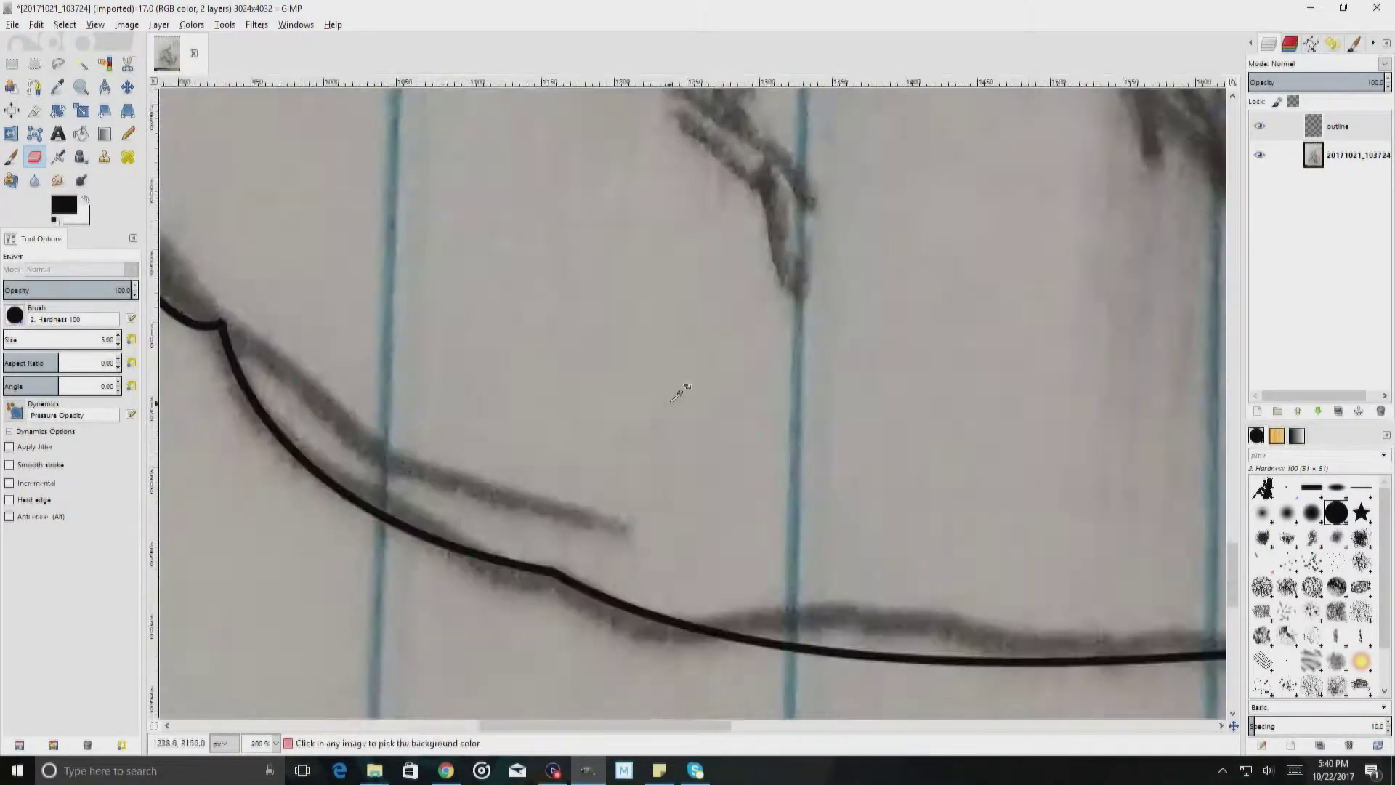
{"action": "scroll", "coordinate": [679, 390], "scroll_direction": "down", "scroll_amount": 8}
{"action": "key", "text": "b"}
{"action": "scroll", "coordinate": [800, 454], "scroll_direction": "down", "scroll_amount": 2}
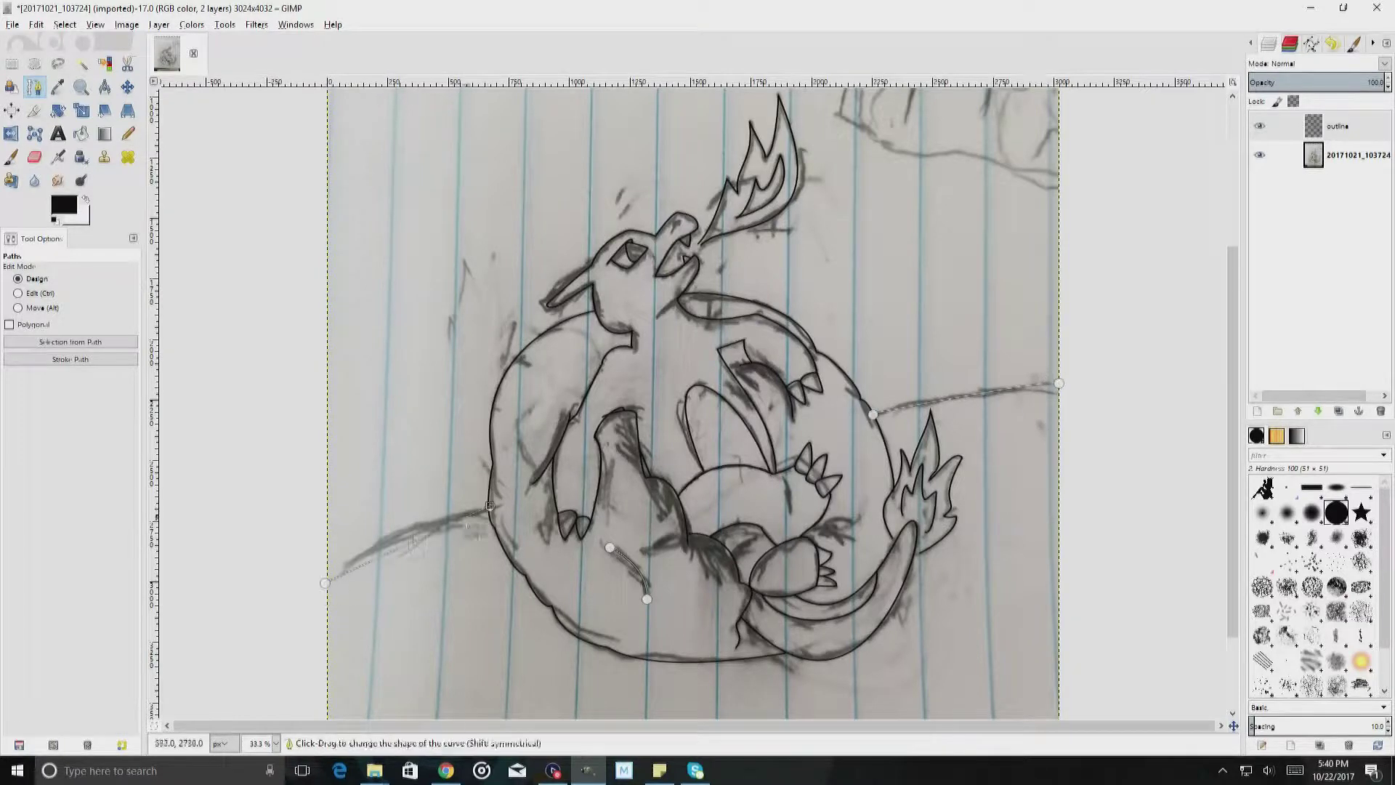
{"action": "scroll", "coordinate": [171, 504], "scroll_direction": "down", "scroll_amount": 1}
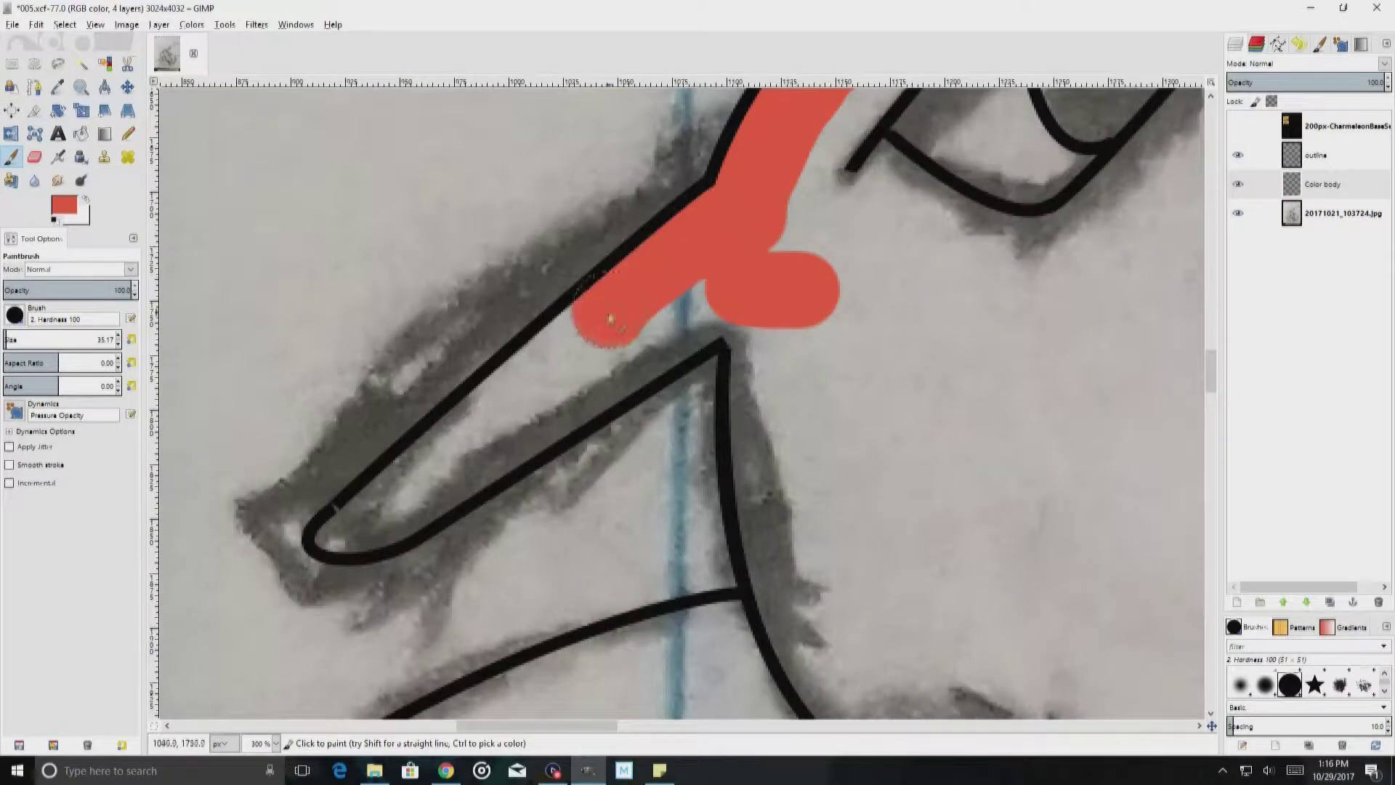
Step: Paint red into the dragon's lower jaw, erasing stray paint at the jaw tip
{"action": "mouse_move", "coordinate": [683, 305]}
{"action": "left_mouse_down"}
{"action": "mouse_move", "coordinate": [341, 538]}
{"action": "mouse_move", "coordinate": [672, 342]}
{"action": "left_mouse_up"}
{"action": "key", "text": "shift+e"}
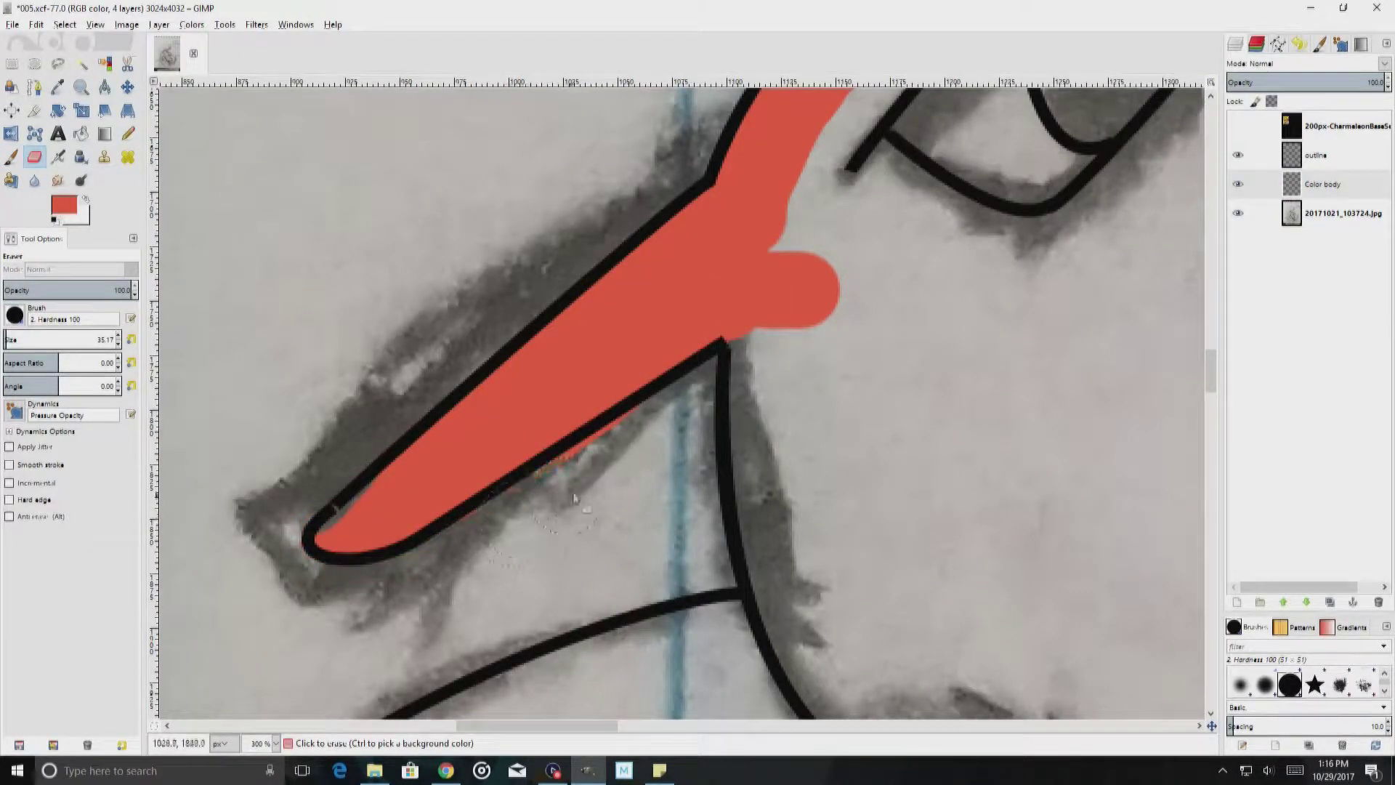
{"action": "left_click", "coordinate": [11, 156]}
{"action": "left_click", "coordinate": [314, 507]}
{"action": "key", "text": "shift+e"}
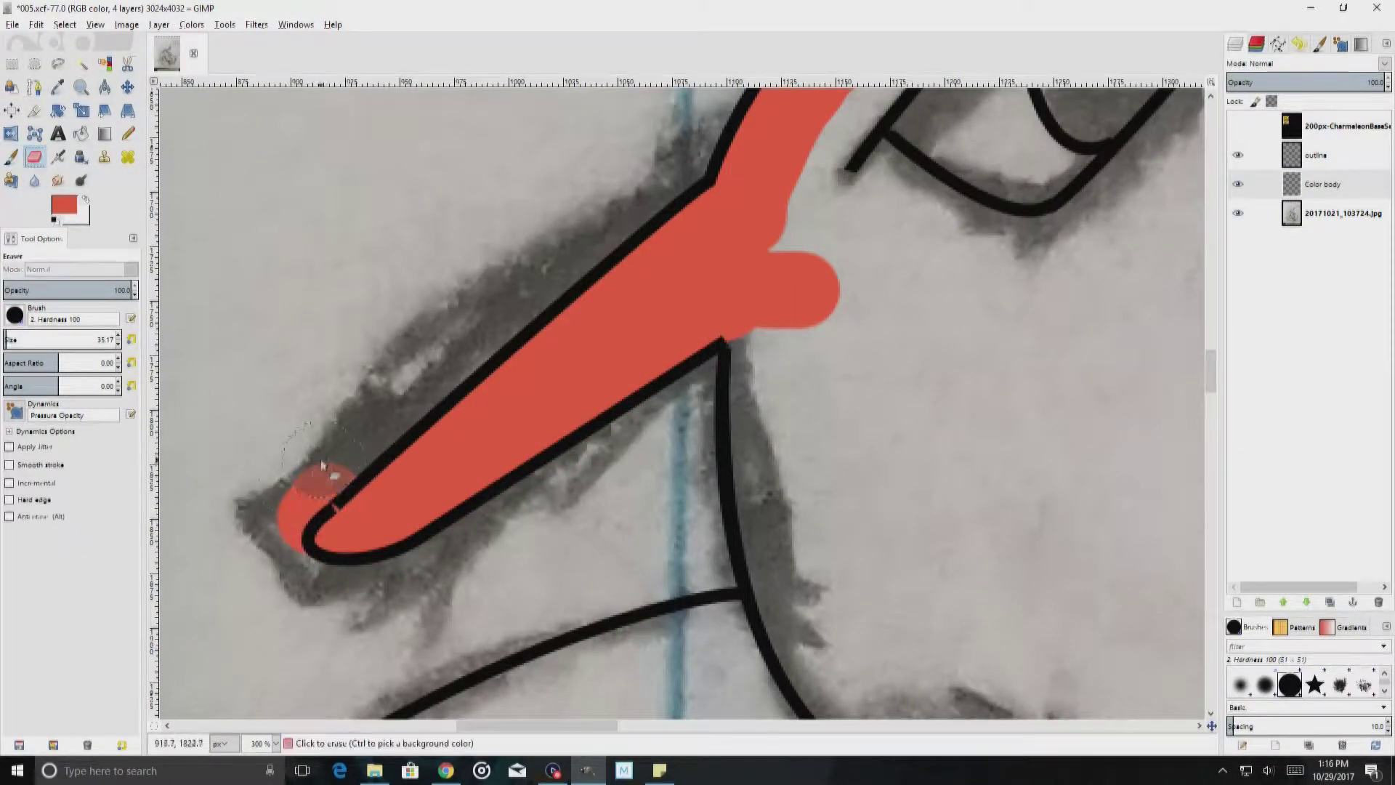
{"action": "scroll", "coordinate": [329, 463], "scroll_direction": "right", "scroll_amount": 5}
{"action": "key", "text": "p"}
Step: Trace red strokes down along the inner edge of the jaw and head outline
{"action": "left_click_drag", "start_coordinate": [385, 327], "coordinate": [494, 690]}
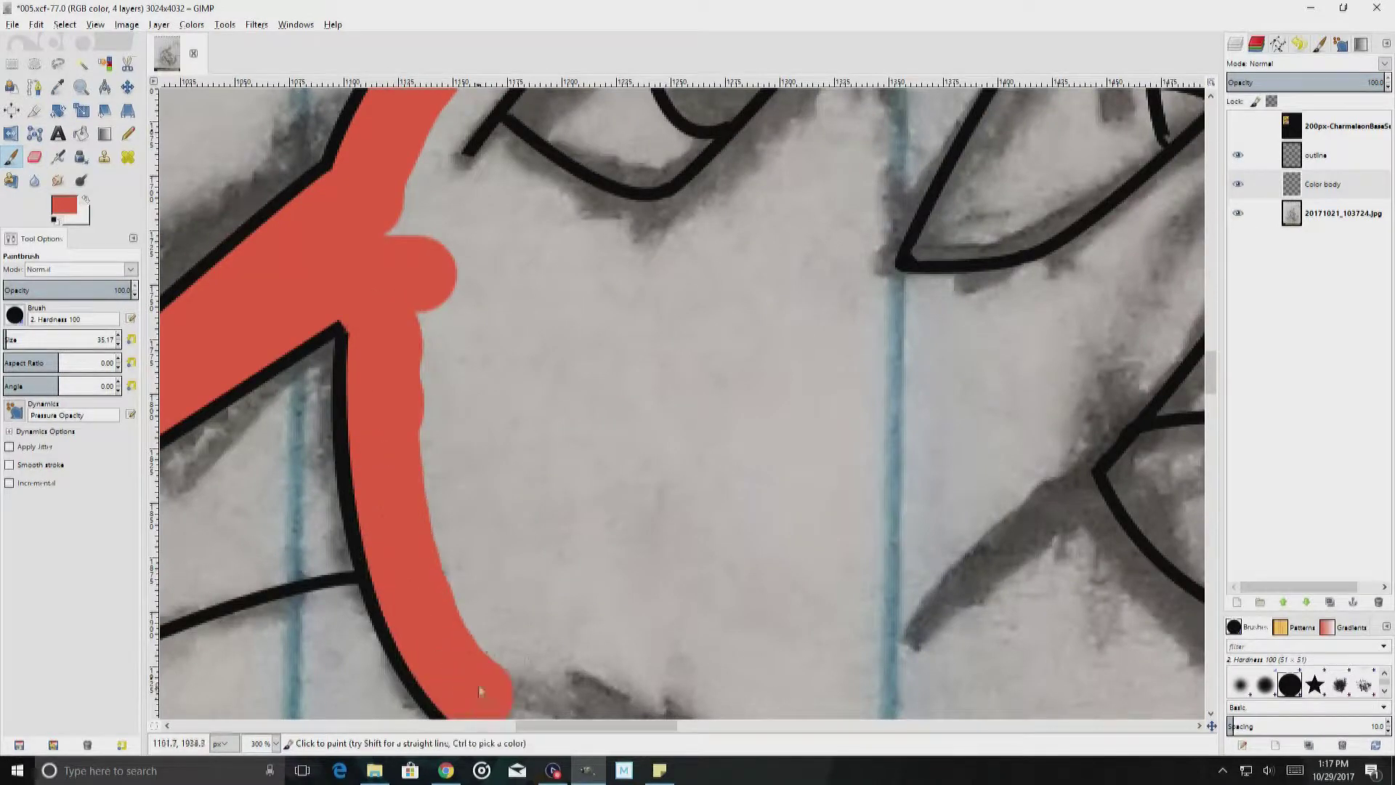
{"action": "scroll", "coordinate": [336, 283], "scroll_direction": "down", "scroll_amount": 5}
{"action": "scroll", "coordinate": [336, 283], "scroll_direction": "right", "scroll_amount": 2}
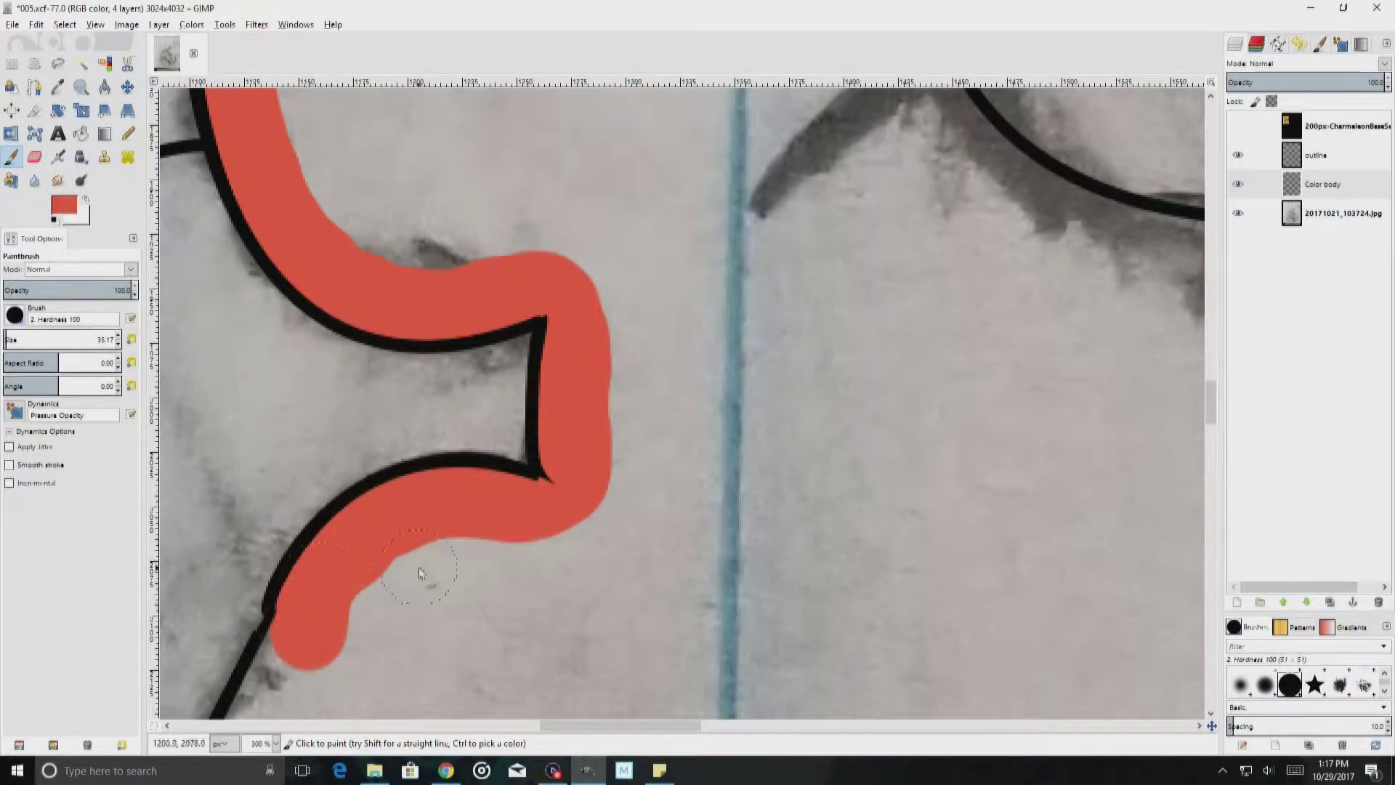
{"action": "left_click_drag", "start_coordinate": [336, 284], "coordinate": [284, 687]}
{"action": "scroll", "coordinate": [284, 687], "scroll_direction": "down", "scroll_amount": 5}
{"action": "scroll", "coordinate": [284, 687], "scroll_direction": "left", "scroll_amount": 4}
{"action": "mouse_move", "coordinate": [647, 226]}
{"action": "left_mouse_down"}
{"action": "mouse_move", "coordinate": [468, 577]}
{"action": "mouse_move", "coordinate": [352, 691]}
{"action": "left_mouse_up"}
{"action": "scroll", "coordinate": [353, 691], "scroll_direction": "down", "scroll_amount": 5}
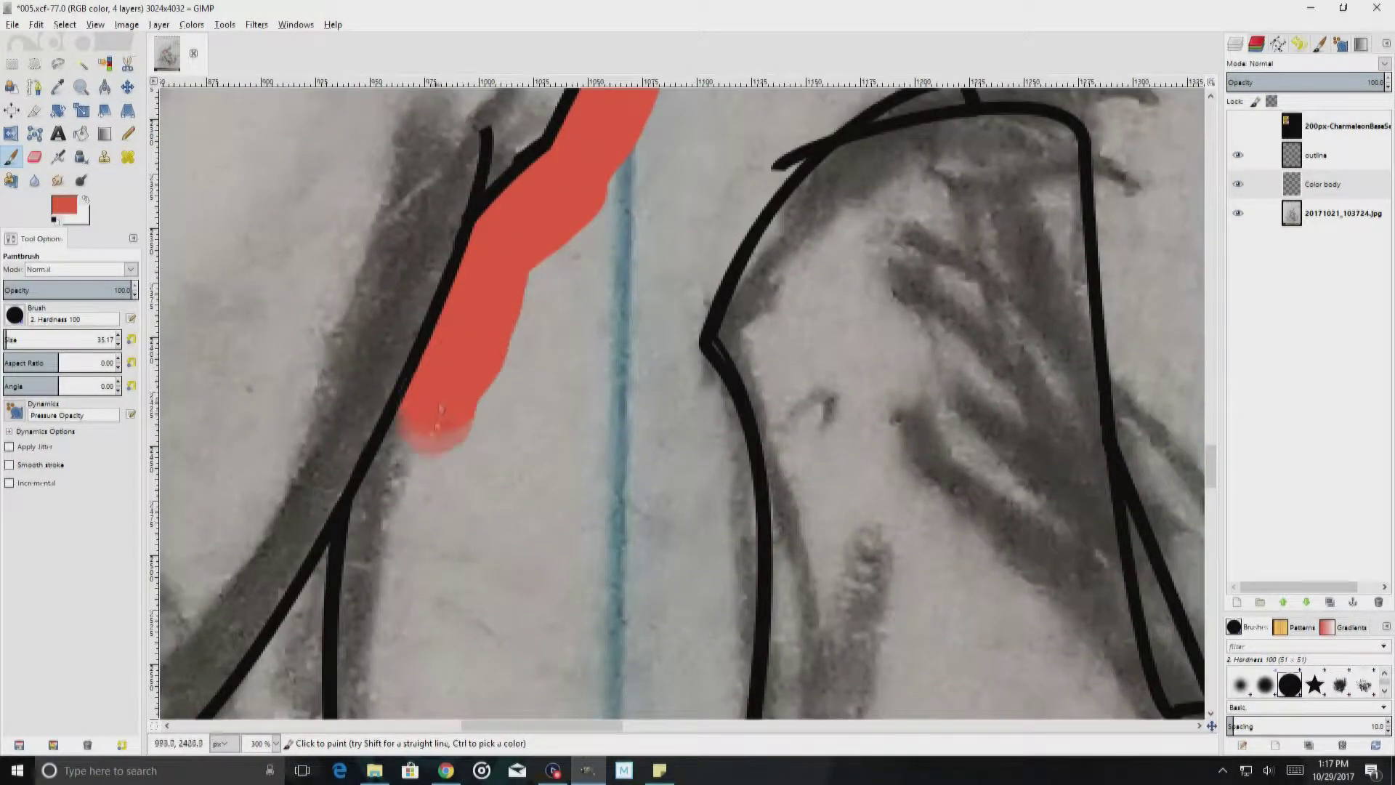
{"action": "scroll", "coordinate": [578, 355], "scroll_direction": "left", "scroll_amount": 3}
{"action": "left_click_drag", "start_coordinate": [480, 356], "coordinate": [468, 574]}
{"action": "scroll", "coordinate": [468, 574], "scroll_direction": "down", "scroll_amount": 5}
{"action": "mouse_move", "coordinate": [508, 392]}
{"action": "left_mouse_down"}
{"action": "mouse_move", "coordinate": [756, 443]}
{"action": "mouse_move", "coordinate": [538, 363]}
{"action": "left_mouse_up"}
{"action": "scroll", "coordinate": [538, 363], "scroll_direction": "up", "scroll_amount": 3}
Step: Extend red paint along the spines and the dragon's back outline
{"action": "mouse_move", "coordinate": [727, 574]}
{"action": "left_mouse_down"}
{"action": "mouse_move", "coordinate": [785, 374]}
{"action": "mouse_move", "coordinate": [807, 101]}
{"action": "left_mouse_up"}
{"action": "scroll", "coordinate": [807, 102], "scroll_direction": "up", "scroll_amount": 3}
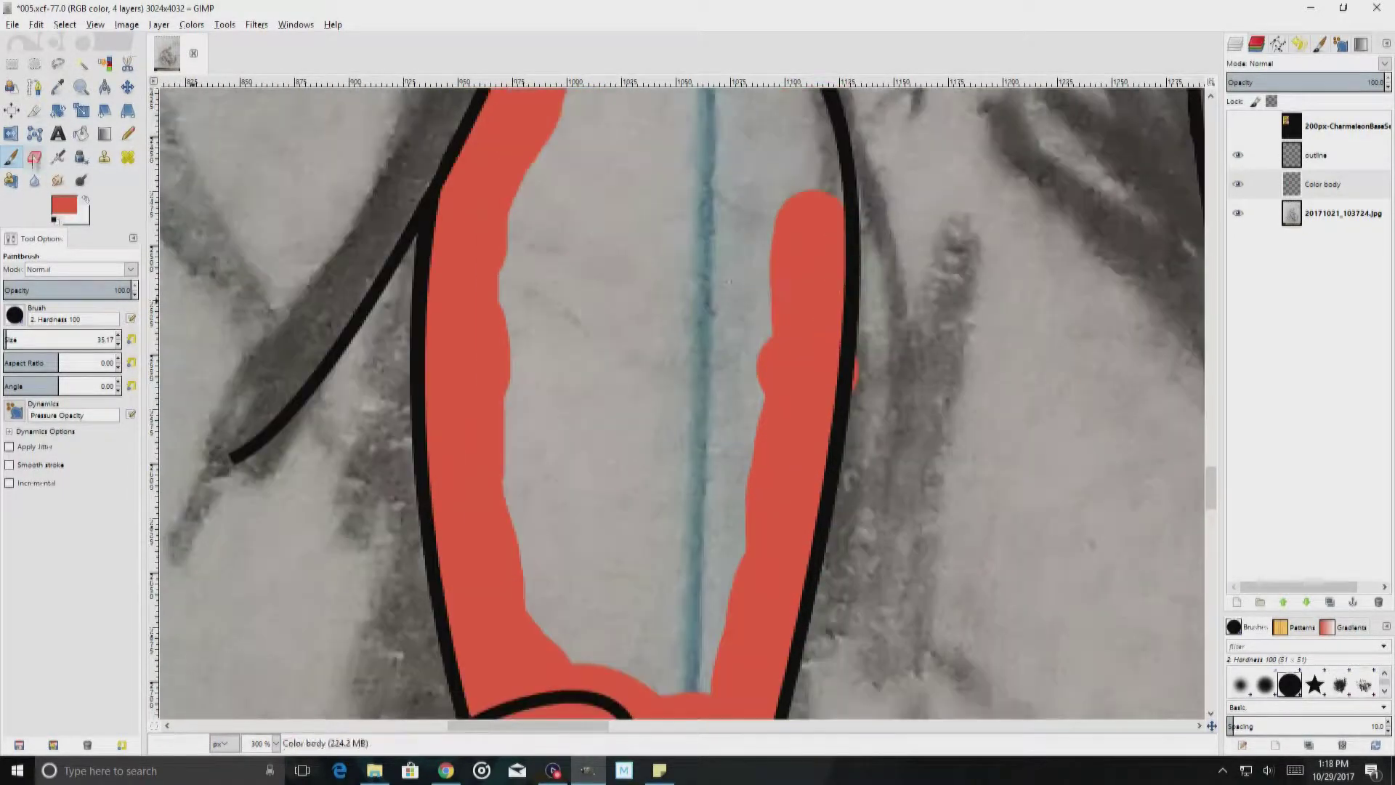
{"action": "scroll", "coordinate": [800, 182], "scroll_direction": "up", "scroll_amount": 3}
{"action": "left_click_drag", "start_coordinate": [763, 407], "coordinate": [821, 145]}
{"action": "scroll", "coordinate": [821, 145], "scroll_direction": "right", "scroll_amount": 5}
{"action": "mouse_move", "coordinate": [320, 378]}
{"action": "left_mouse_down"}
{"action": "mouse_move", "coordinate": [417, 271]}
{"action": "mouse_move", "coordinate": [654, 367]}
{"action": "mouse_move", "coordinate": [669, 465]}
{"action": "left_mouse_up"}
{"action": "scroll", "coordinate": [577, 367], "scroll_direction": "down", "scroll_amount": 5}
{"action": "scroll", "coordinate": [577, 368], "scroll_direction": "right", "scroll_amount": 5}
{"action": "mouse_move", "coordinate": [466, 218]}
{"action": "left_mouse_down"}
{"action": "mouse_move", "coordinate": [485, 414]}
{"action": "mouse_move", "coordinate": [577, 623]}
{"action": "left_mouse_up"}
{"action": "scroll", "coordinate": [576, 623], "scroll_direction": "down", "scroll_amount": 5}
{"action": "left_click_drag", "start_coordinate": [809, 482], "coordinate": [654, 312]}
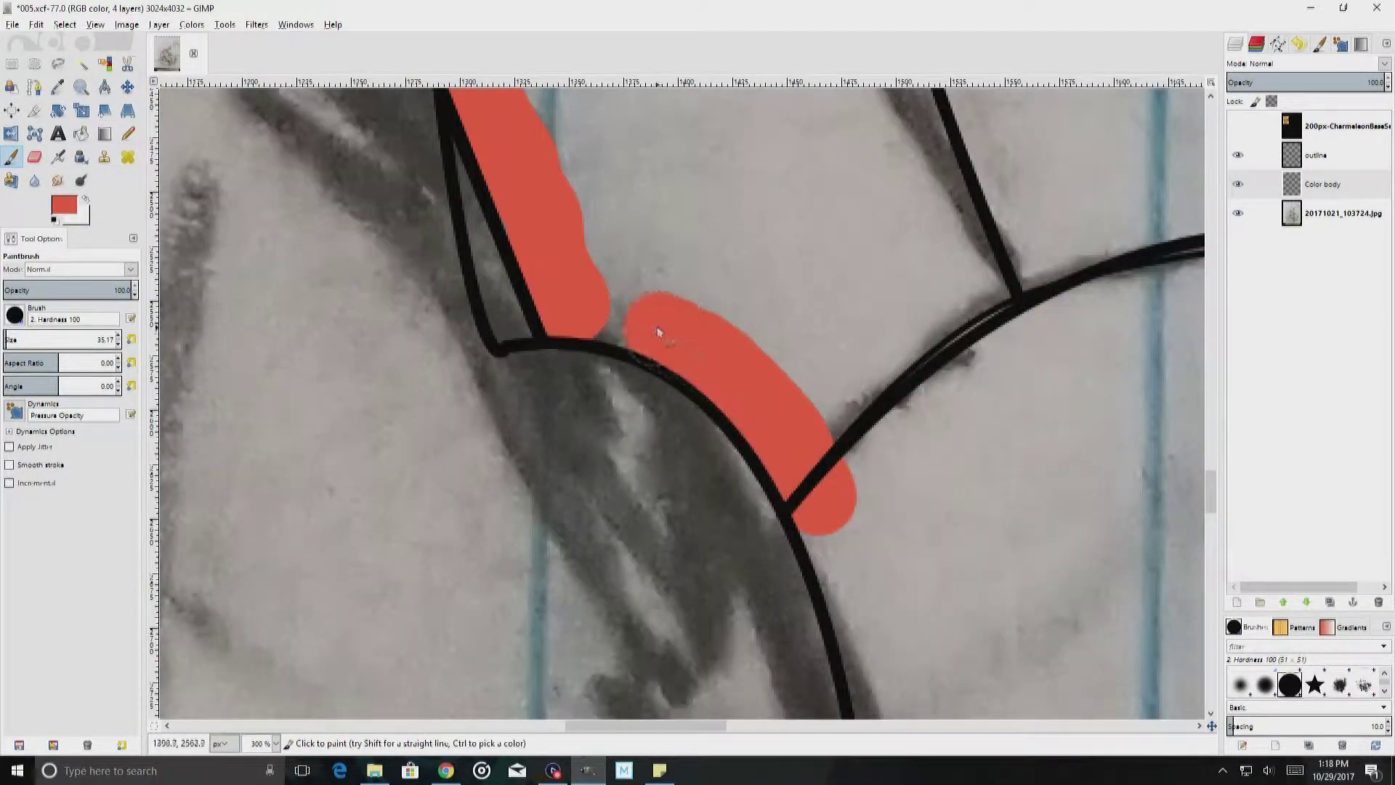
{"action": "scroll", "coordinate": [654, 312], "scroll_direction": "down", "scroll_amount": 3}
{"action": "mouse_move", "coordinate": [574, 173]}
{"action": "left_mouse_down"}
{"action": "mouse_move", "coordinate": [644, 446]}
{"action": "mouse_move", "coordinate": [804, 482]}
{"action": "left_mouse_up"}
{"action": "scroll", "coordinate": [804, 482], "scroll_direction": "down", "scroll_amount": 5}
{"action": "scroll", "coordinate": [804, 483], "scroll_direction": "right", "scroll_amount": 5}
{"action": "mouse_move", "coordinate": [450, 211]}
{"action": "left_mouse_down"}
{"action": "mouse_move", "coordinate": [633, 354]}
{"action": "mouse_move", "coordinate": [732, 639]}
{"action": "left_mouse_up"}
{"action": "scroll", "coordinate": [732, 639], "scroll_direction": "left", "scroll_amount": 5}
{"action": "scroll", "coordinate": [732, 639], "scroll_direction": "up", "scroll_amount": 1}
Step: Erase stray red paint, then paint red along the belly edge outline
{"action": "key", "text": "shift+e"}
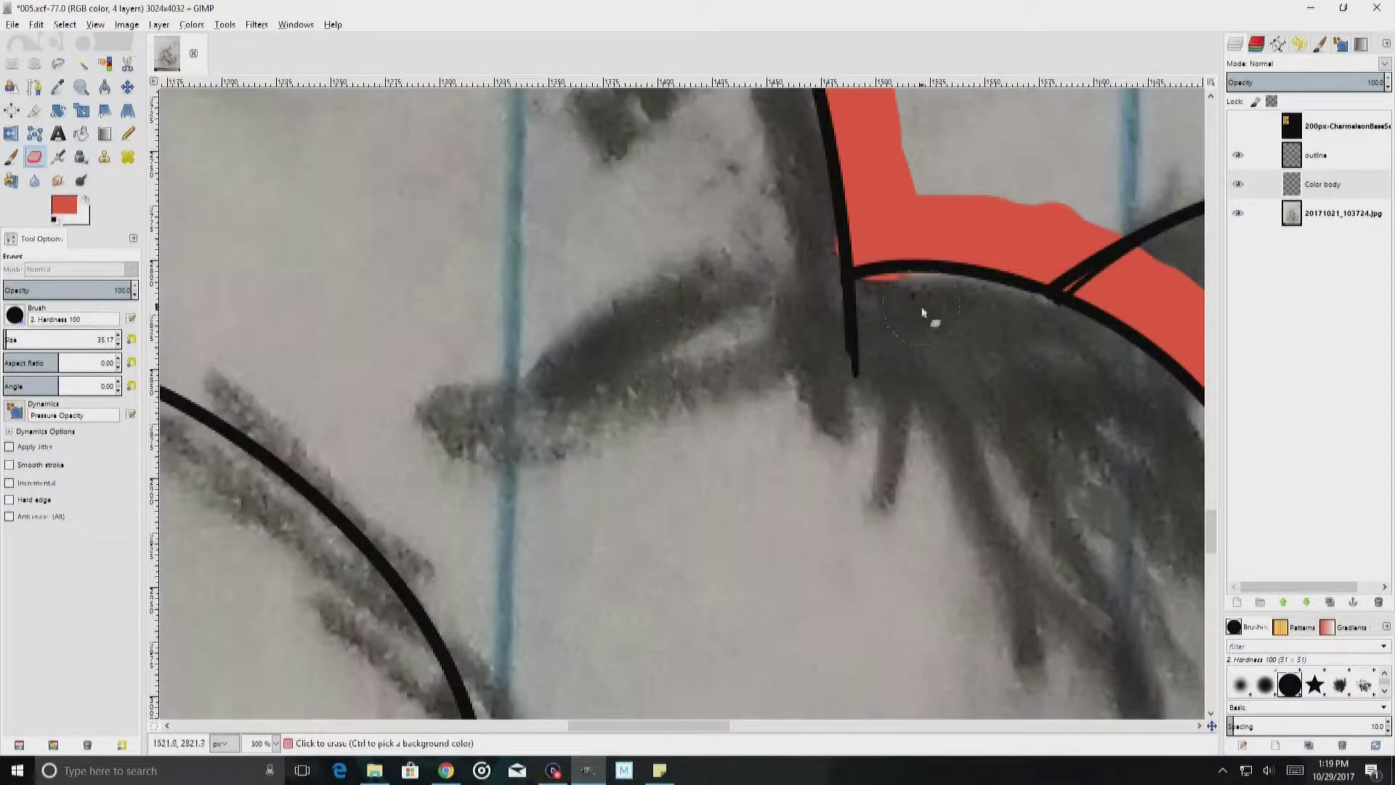
{"action": "scroll", "coordinate": [908, 476], "scroll_direction": "down", "scroll_amount": 3}
{"action": "key", "text": "p"}
{"action": "scroll", "coordinate": [561, 374], "scroll_direction": "up", "scroll_amount": 3}
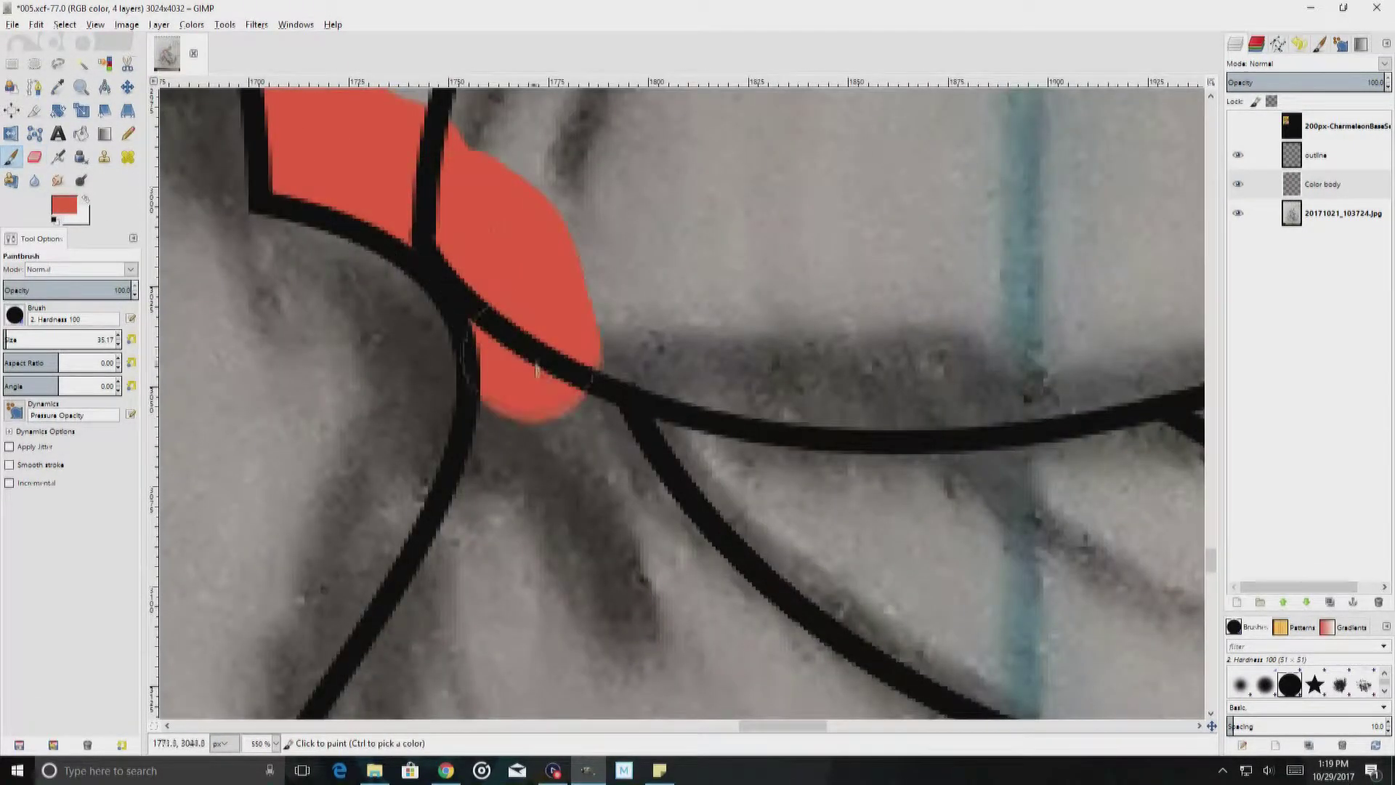
{"action": "scroll", "coordinate": [522, 537], "scroll_direction": "up", "scroll_amount": 1}
{"action": "mouse_move", "coordinate": [364, 261]}
{"action": "left_mouse_down"}
{"action": "mouse_move", "coordinate": [452, 373]}
{"action": "mouse_move", "coordinate": [873, 654]}
{"action": "left_mouse_up"}
{"action": "scroll", "coordinate": [872, 654], "scroll_direction": "down", "scroll_amount": 5}
{"action": "scroll", "coordinate": [872, 654], "scroll_direction": "right", "scroll_amount": 5}
{"action": "mouse_move", "coordinate": [305, 189]}
{"action": "left_mouse_down"}
{"action": "mouse_move", "coordinate": [356, 251]}
{"action": "mouse_move", "coordinate": [1044, 458]}
{"action": "left_mouse_up"}
{"action": "scroll", "coordinate": [1044, 458], "scroll_direction": "right", "scroll_amount": 5}
{"action": "left_click_drag", "start_coordinate": [501, 389], "coordinate": [816, 242]}
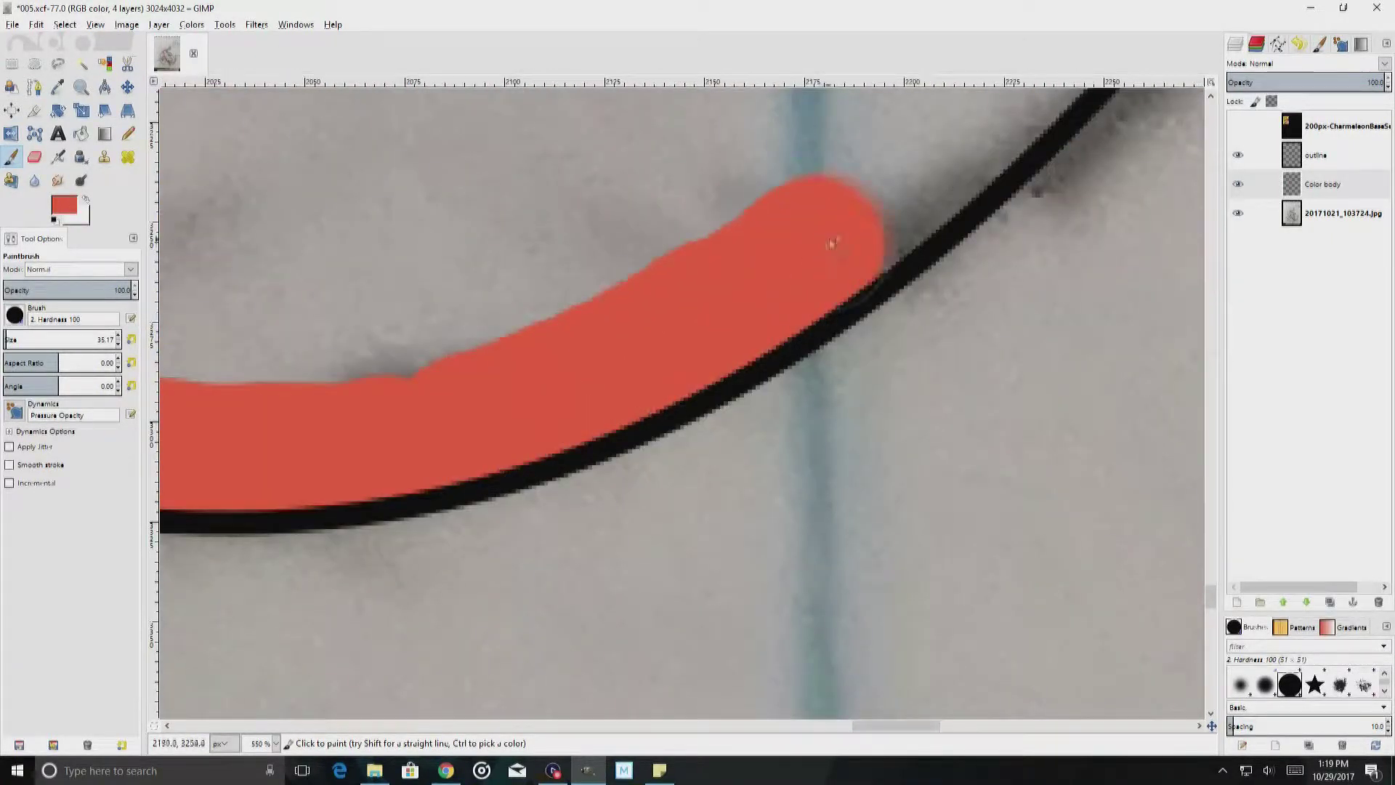
{"action": "scroll", "coordinate": [816, 242], "scroll_direction": "up", "scroll_amount": 3}
{"action": "left_click_drag", "start_coordinate": [826, 541], "coordinate": [1046, 341]}
{"action": "scroll", "coordinate": [1104, 273], "scroll_direction": "right", "scroll_amount": 5}
Step: Paint red along the curved outline and inside the narrow pointed limb shape
{"action": "left_click_drag", "start_coordinate": [872, 109], "coordinate": [625, 414]}
{"action": "scroll", "coordinate": [905, 400], "scroll_direction": "down", "scroll_amount": 3}
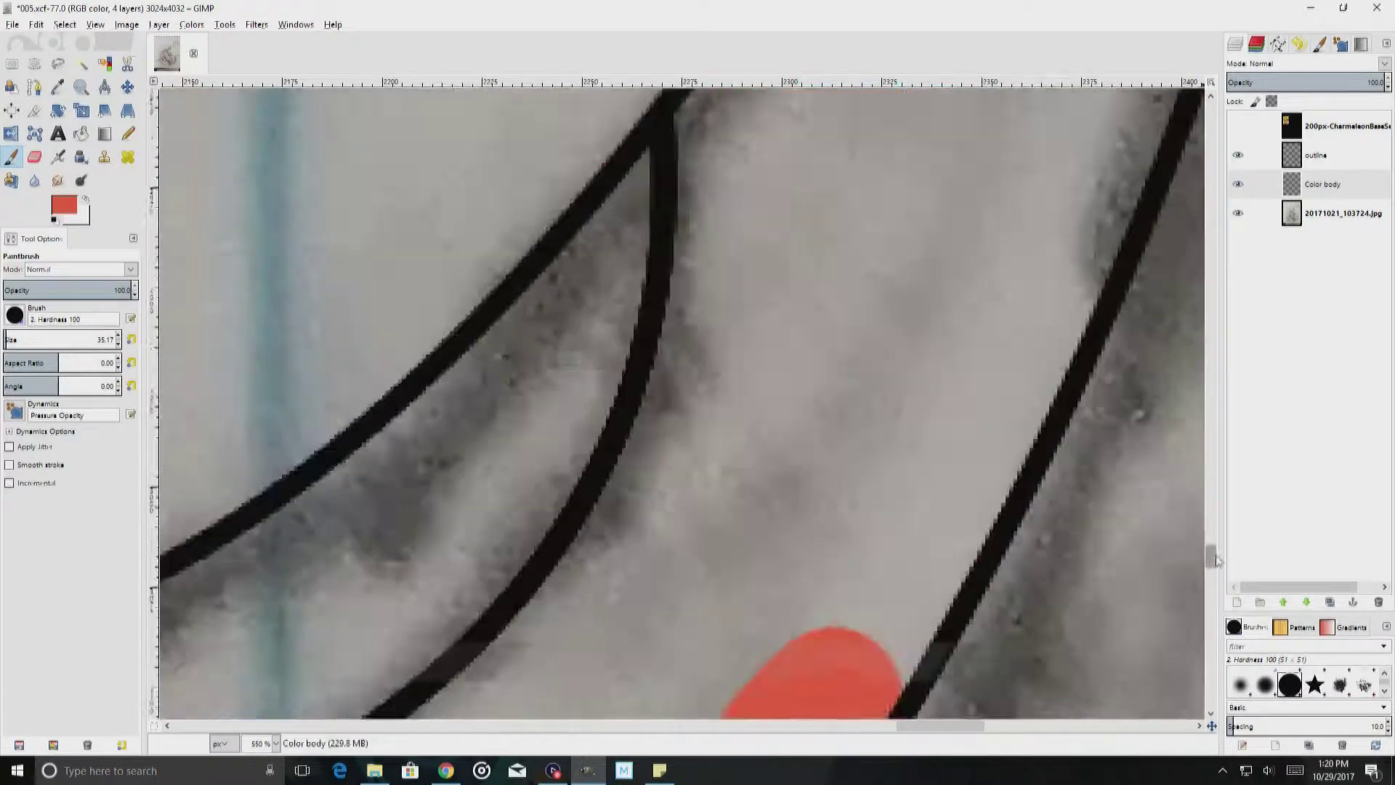
{"action": "scroll", "coordinate": [905, 400], "scroll_direction": "up", "scroll_amount": 1}
{"action": "left_click_drag", "start_coordinate": [679, 639], "coordinate": [763, 512]}
{"action": "left_click_drag", "start_coordinate": [872, 178], "coordinate": [782, 482]}
{"action": "scroll", "coordinate": [782, 483], "scroll_direction": "up", "scroll_amount": 5}
{"action": "mouse_move", "coordinate": [918, 214]}
{"action": "left_mouse_down"}
{"action": "mouse_move", "coordinate": [928, 275]}
{"action": "mouse_move", "coordinate": [883, 472]}
{"action": "left_mouse_up"}
{"action": "mouse_move", "coordinate": [872, 240]}
{"action": "left_mouse_down"}
{"action": "mouse_move", "coordinate": [771, 458]}
{"action": "mouse_move", "coordinate": [640, 665]}
{"action": "left_mouse_up"}
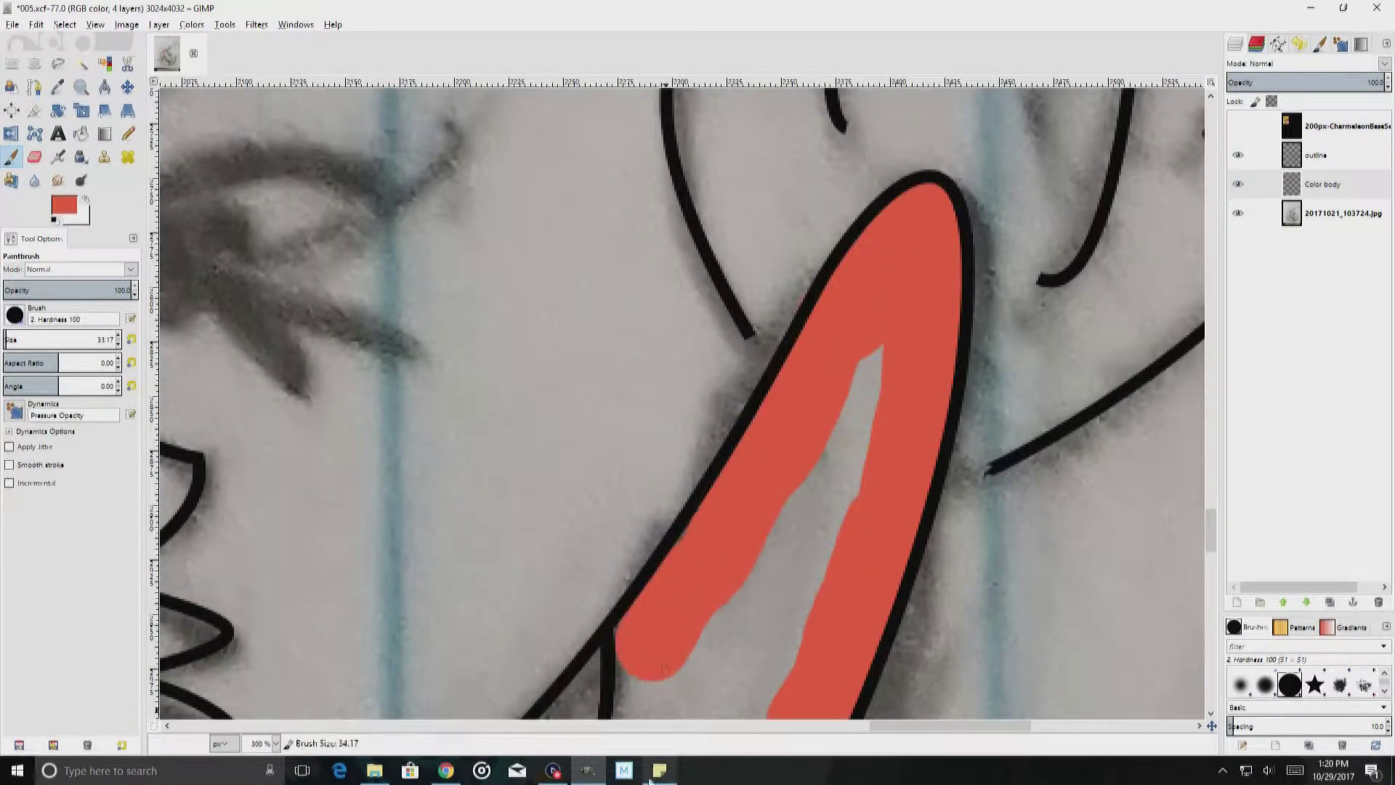
Step: Shrink the brush and trace thin red lines along the lip and outline corners
{"action": "key", "text": "bracketleft"}
{"action": "scroll", "coordinate": [640, 665], "scroll_direction": "down", "scroll_amount": 3}
{"action": "scroll", "coordinate": [895, 301], "scroll_direction": "down", "scroll_amount": 3}
{"action": "scroll", "coordinate": [896, 302], "scroll_direction": "left", "scroll_amount": 4}
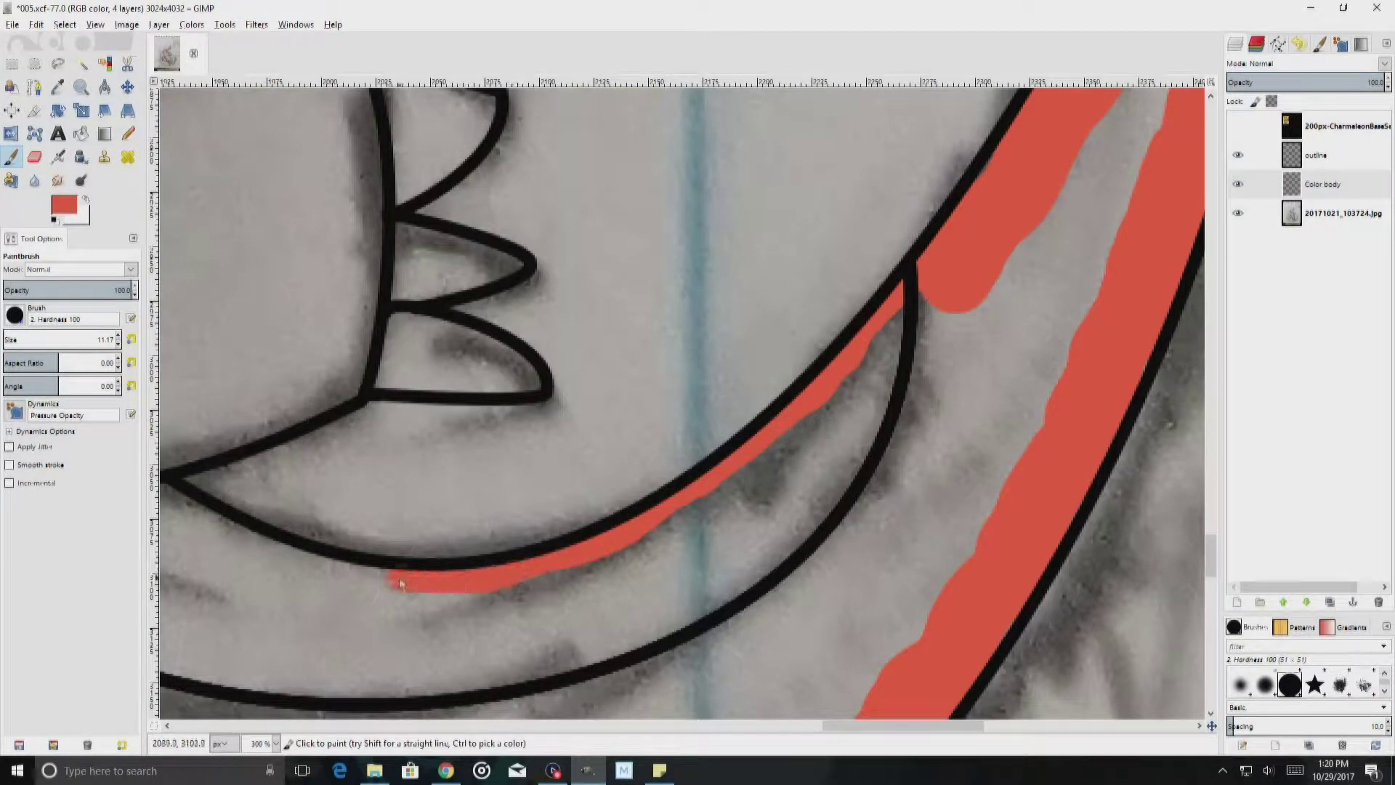
{"action": "scroll", "coordinate": [167, 490], "scroll_direction": "down", "scroll_amount": 4}
{"action": "scroll", "coordinate": [735, 504], "scroll_direction": "up", "scroll_amount": 4}
{"action": "left_click_drag", "start_coordinate": [730, 536], "coordinate": [867, 496]}
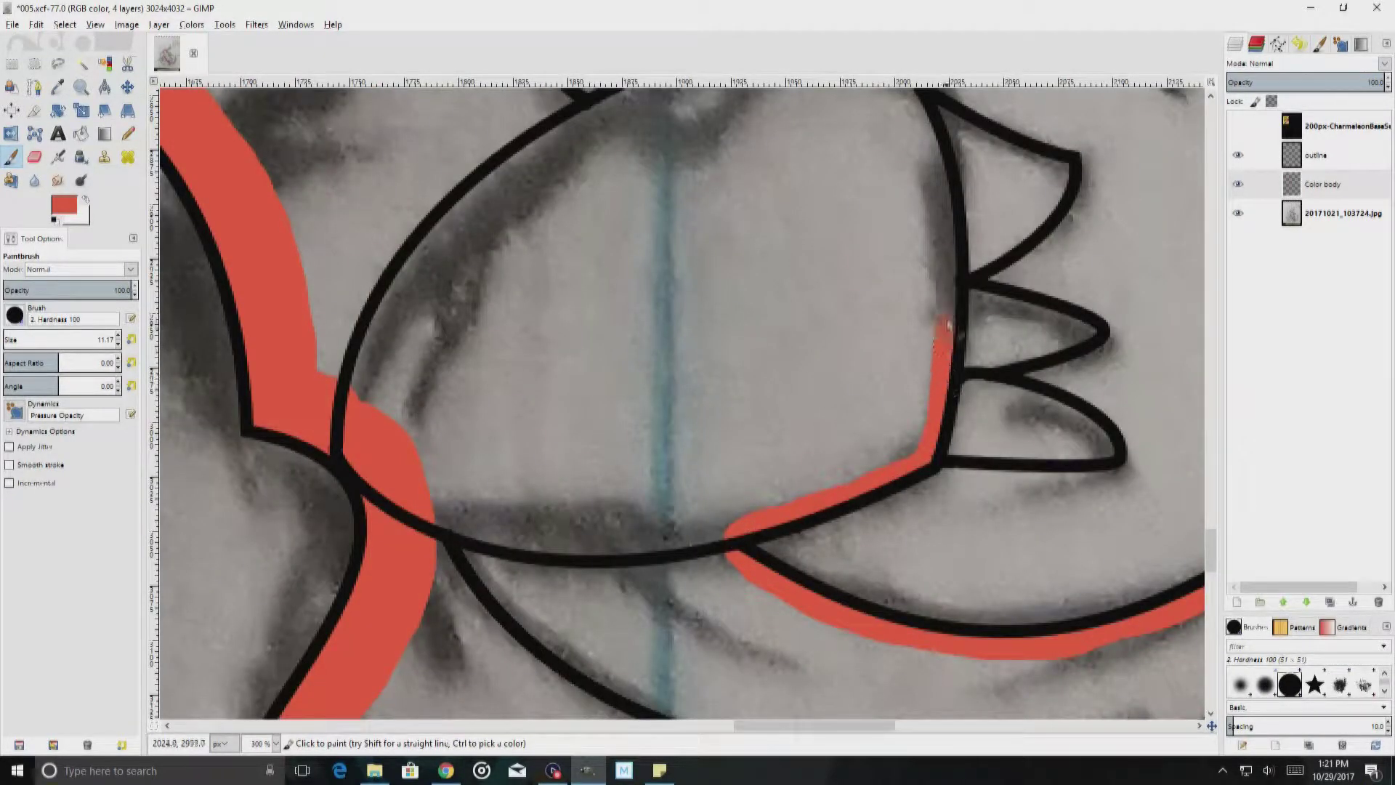
{"action": "scroll", "coordinate": [946, 365], "scroll_direction": "up", "scroll_amount": 5}
{"action": "scroll", "coordinate": [946, 365], "scroll_direction": "left", "scroll_amount": 2}
{"action": "left_click_drag", "start_coordinate": [902, 393], "coordinate": [945, 367]}
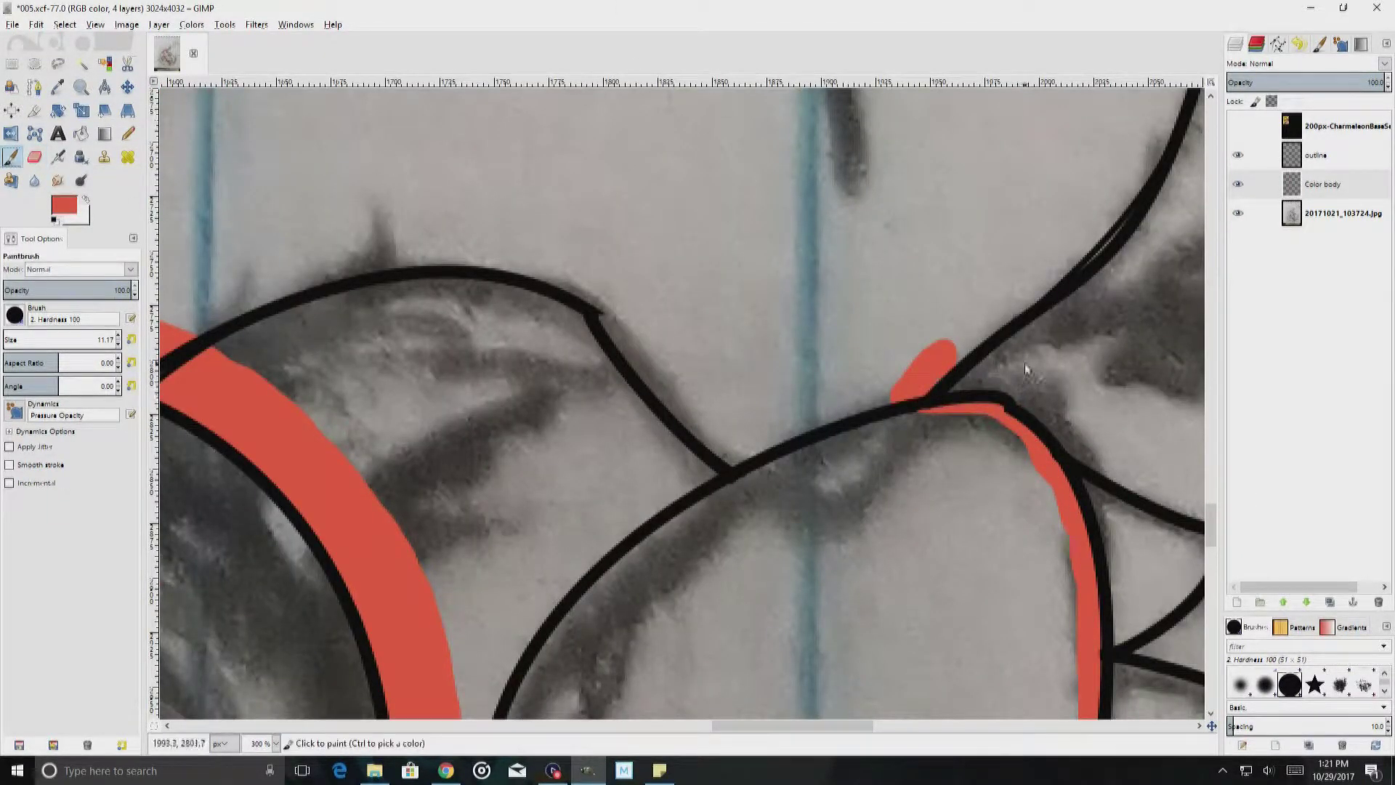
{"action": "scroll", "coordinate": [1039, 411], "scroll_direction": "up", "scroll_amount": 3}
{"action": "scroll", "coordinate": [1040, 411], "scroll_direction": "right", "scroll_amount": 4}
{"action": "left_click_drag", "start_coordinate": [672, 518], "coordinate": [704, 507]}
Step: Dab red beside the spikes and close gaps between the red edge segments
{"action": "scroll", "coordinate": [858, 356], "scroll_direction": "up", "scroll_amount": 5}
{"action": "left_click_drag", "start_coordinate": [592, 263], "coordinate": [602, 284]}
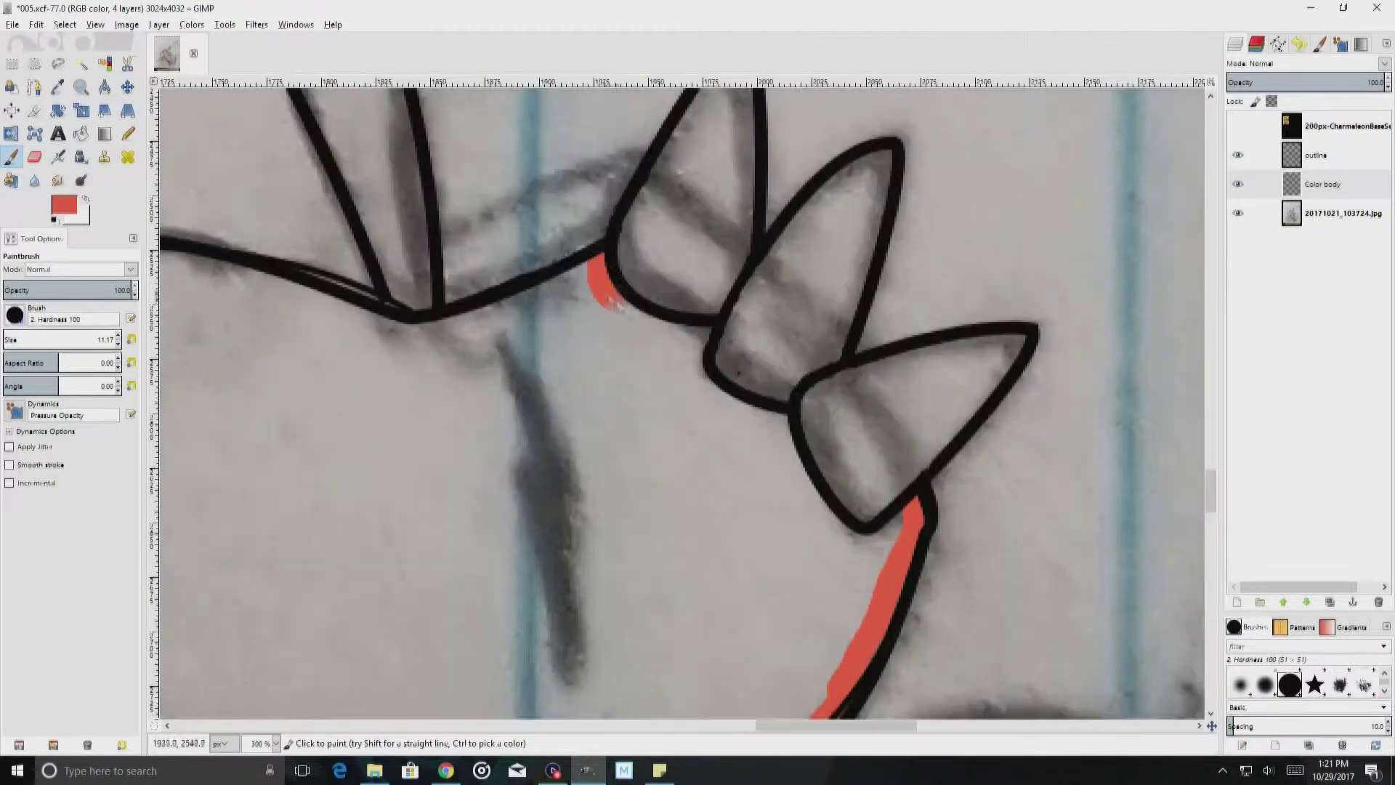
{"action": "scroll", "coordinate": [473, 280], "scroll_direction": "up", "scroll_amount": 6}
{"action": "scroll", "coordinate": [473, 279], "scroll_direction": "left", "scroll_amount": 3}
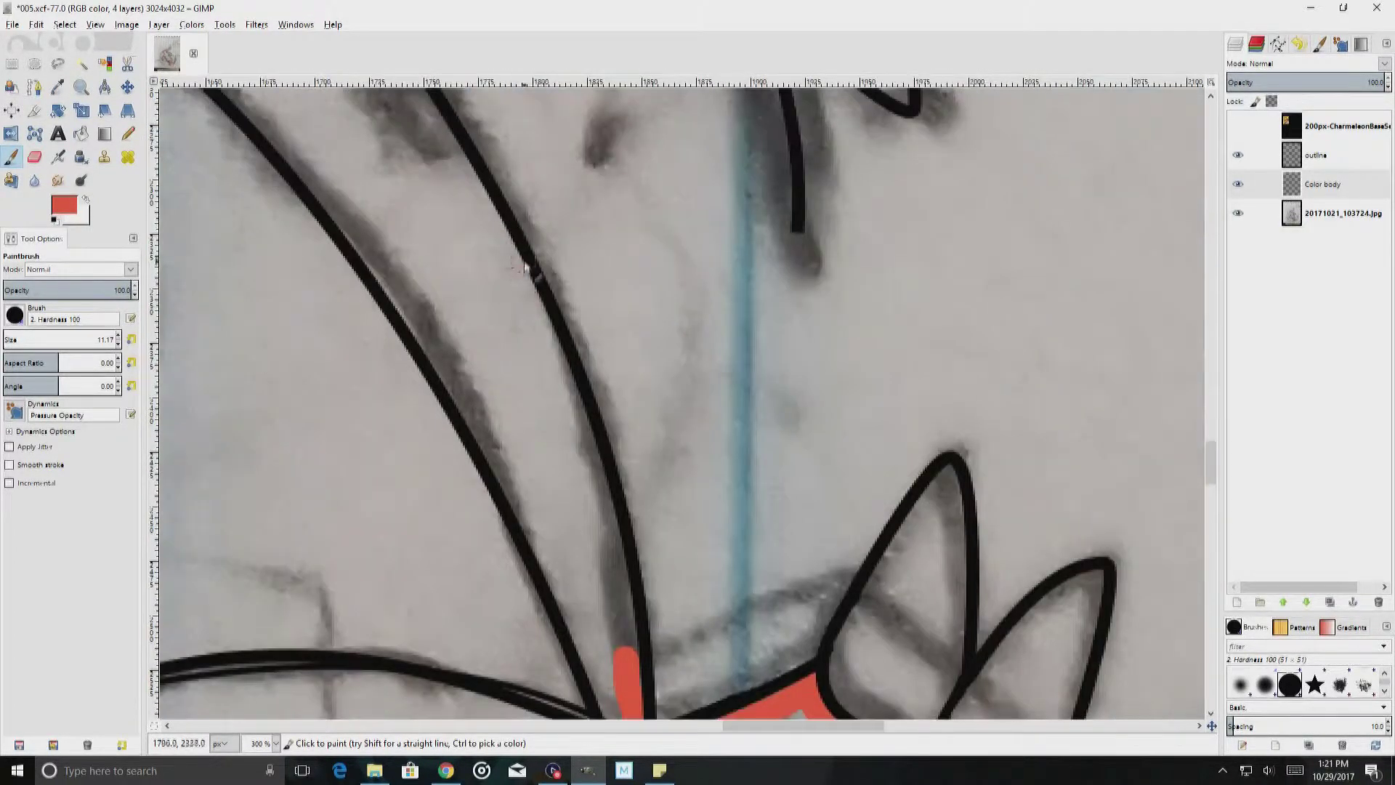
{"action": "scroll", "coordinate": [609, 514], "scroll_direction": "up", "scroll_amount": 5}
{"action": "scroll", "coordinate": [609, 515], "scroll_direction": "left", "scroll_amount": 3}
{"action": "left_click_drag", "start_coordinate": [610, 398], "coordinate": [700, 543]}
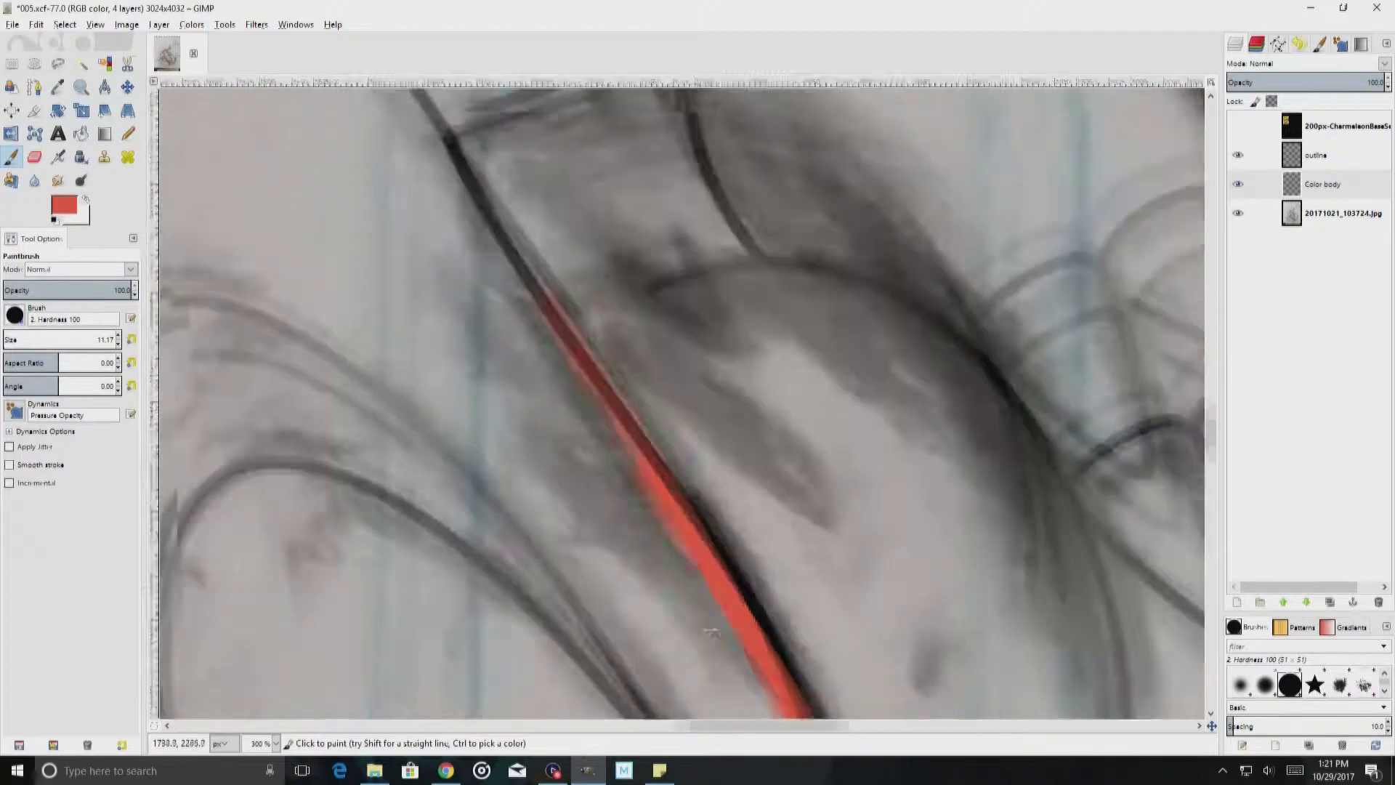
{"action": "scroll", "coordinate": [590, 611], "scroll_direction": "up", "scroll_amount": 3}
{"action": "scroll", "coordinate": [591, 611], "scroll_direction": "left", "scroll_amount": 3}
{"action": "scroll", "coordinate": [590, 611], "scroll_direction": "up", "scroll_amount": 5}
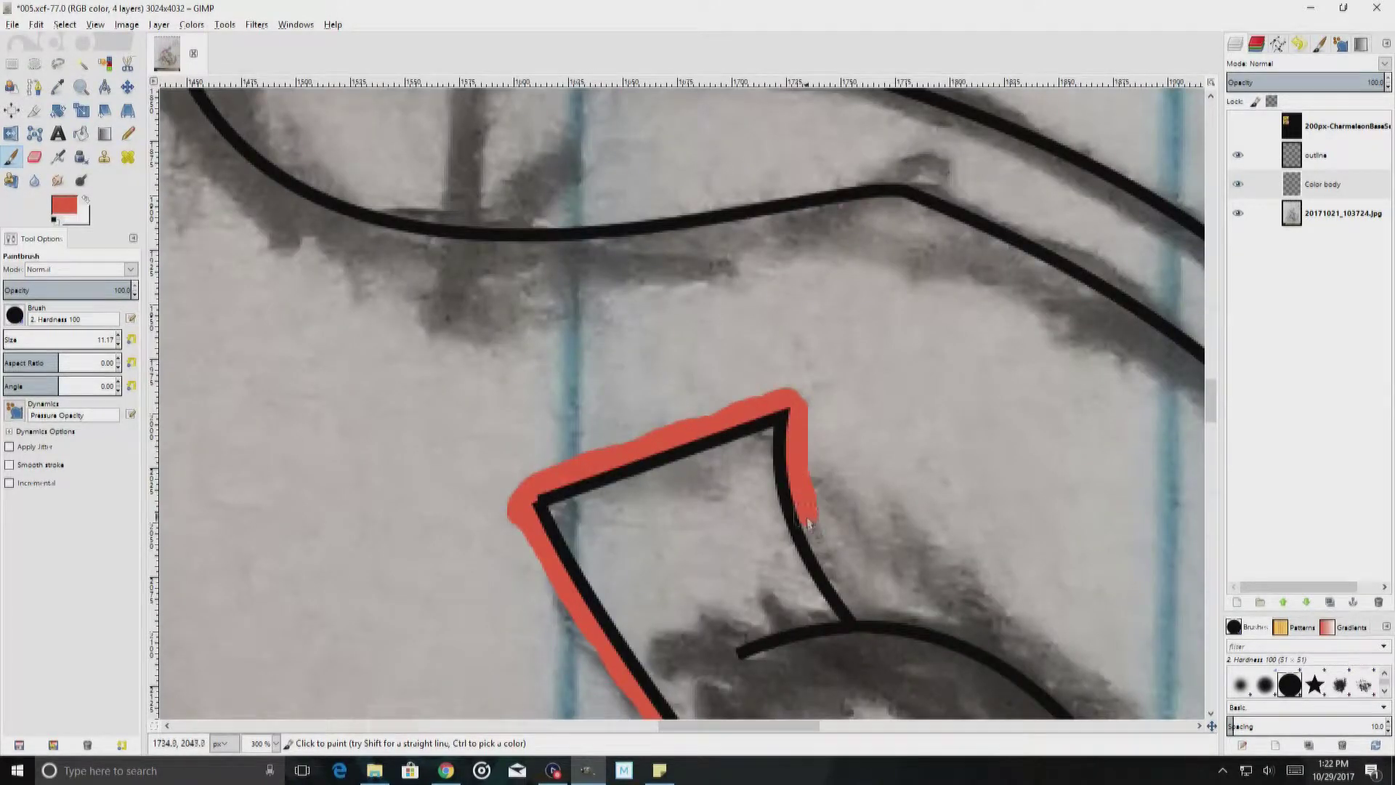
{"action": "left_click_drag", "start_coordinate": [809, 523], "coordinate": [1032, 631]}
Step: Trace thin red along the remaining outlines near the eye and snout
{"action": "scroll", "coordinate": [707, 588], "scroll_direction": "down", "scroll_amount": 4}
{"action": "scroll", "coordinate": [706, 587], "scroll_direction": "right", "scroll_amount": 6}
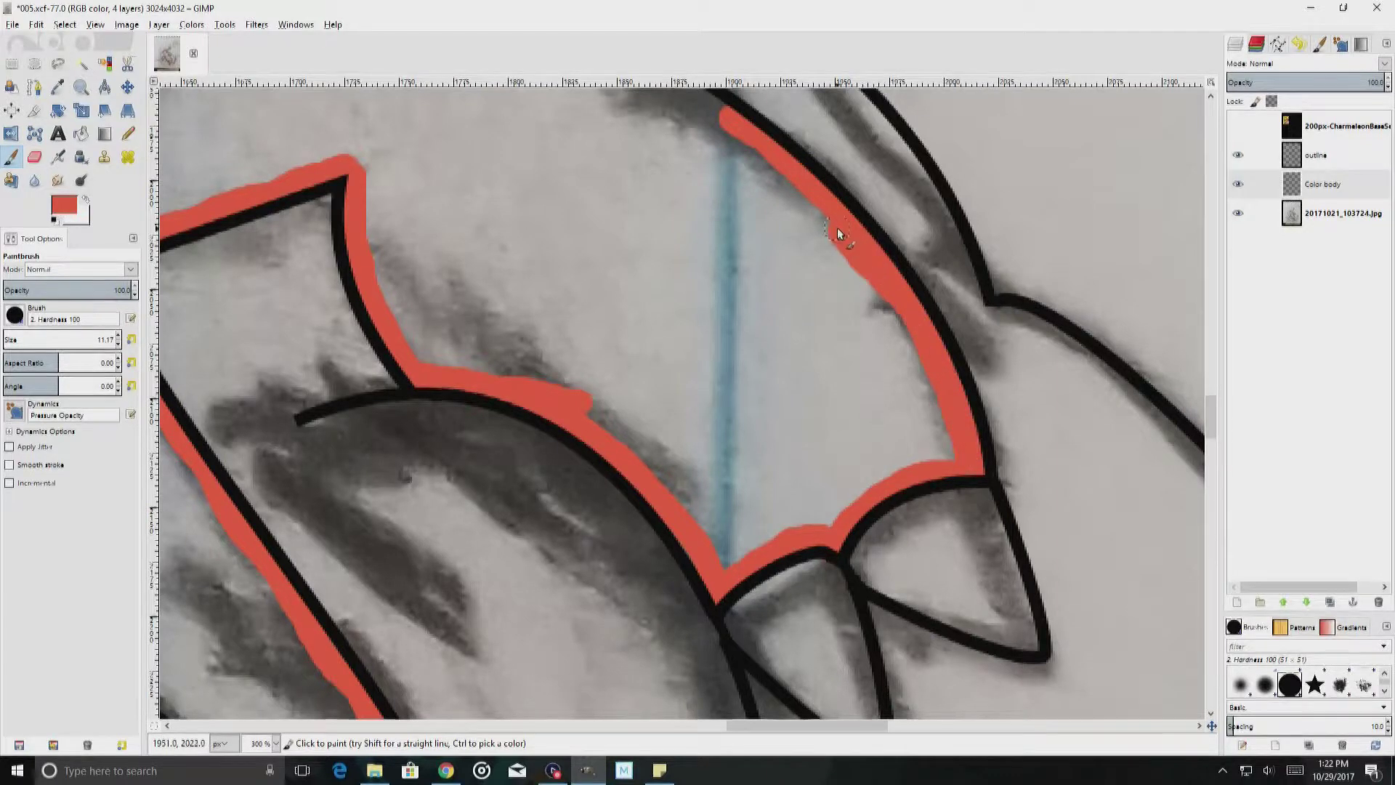
{"action": "scroll", "coordinate": [838, 232], "scroll_direction": "up", "scroll_amount": 5}
{"action": "scroll", "coordinate": [838, 232], "scroll_direction": "left", "scroll_amount": 4}
{"action": "left_click_drag", "start_coordinate": [974, 416], "coordinate": [842, 335]}
{"action": "left_click_drag", "start_coordinate": [531, 303], "coordinate": [164, 285]}
{"action": "scroll", "coordinate": [944, 452], "scroll_direction": "up", "scroll_amount": 2}
{"action": "scroll", "coordinate": [944, 452], "scroll_direction": "left", "scroll_amount": 9}
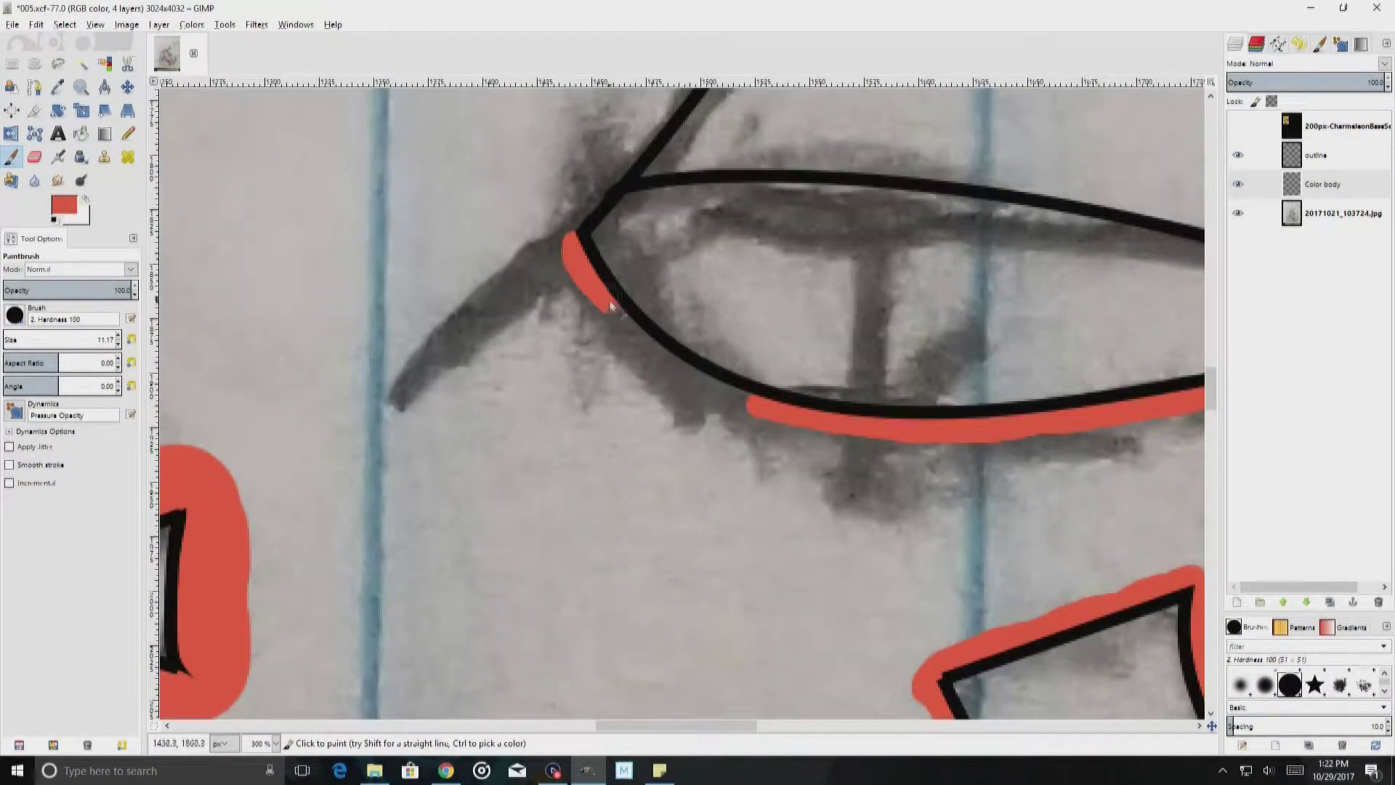
{"action": "scroll", "coordinate": [944, 452], "scroll_direction": "up", "scroll_amount": 4}
{"action": "scroll", "coordinate": [944, 452], "scroll_direction": "left", "scroll_amount": 5}
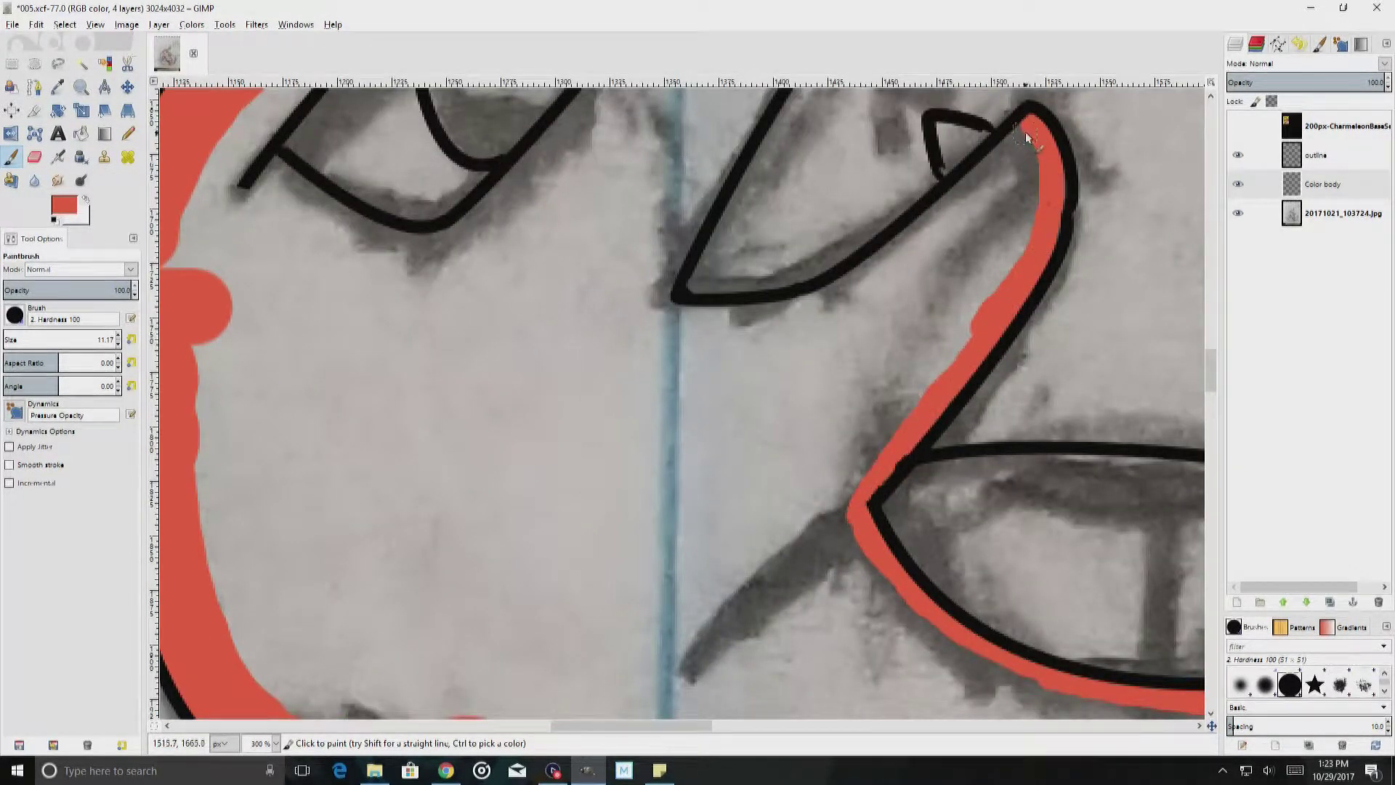
{"action": "left_click_drag", "start_coordinate": [1016, 167], "coordinate": [662, 312]}
{"action": "scroll", "coordinate": [662, 313], "scroll_direction": "up", "scroll_amount": 5}
{"action": "scroll", "coordinate": [662, 313], "scroll_direction": "up", "scroll_amount": 3}
{"action": "scroll", "coordinate": [880, 267], "scroll_direction": "down", "scroll_amount": 3}
{"action": "mouse_move", "coordinate": [1039, 182]}
{"action": "left_mouse_down"}
{"action": "mouse_move", "coordinate": [881, 267]}
{"action": "mouse_move", "coordinate": [683, 553]}
{"action": "left_mouse_up"}
Step: Bucket-fill the dragon's body with red
{"action": "scroll", "coordinate": [684, 552], "scroll_direction": "down", "scroll_amount": 5}
{"action": "key", "text": "shift+b"}
{"action": "left_click", "coordinate": [700, 302]}
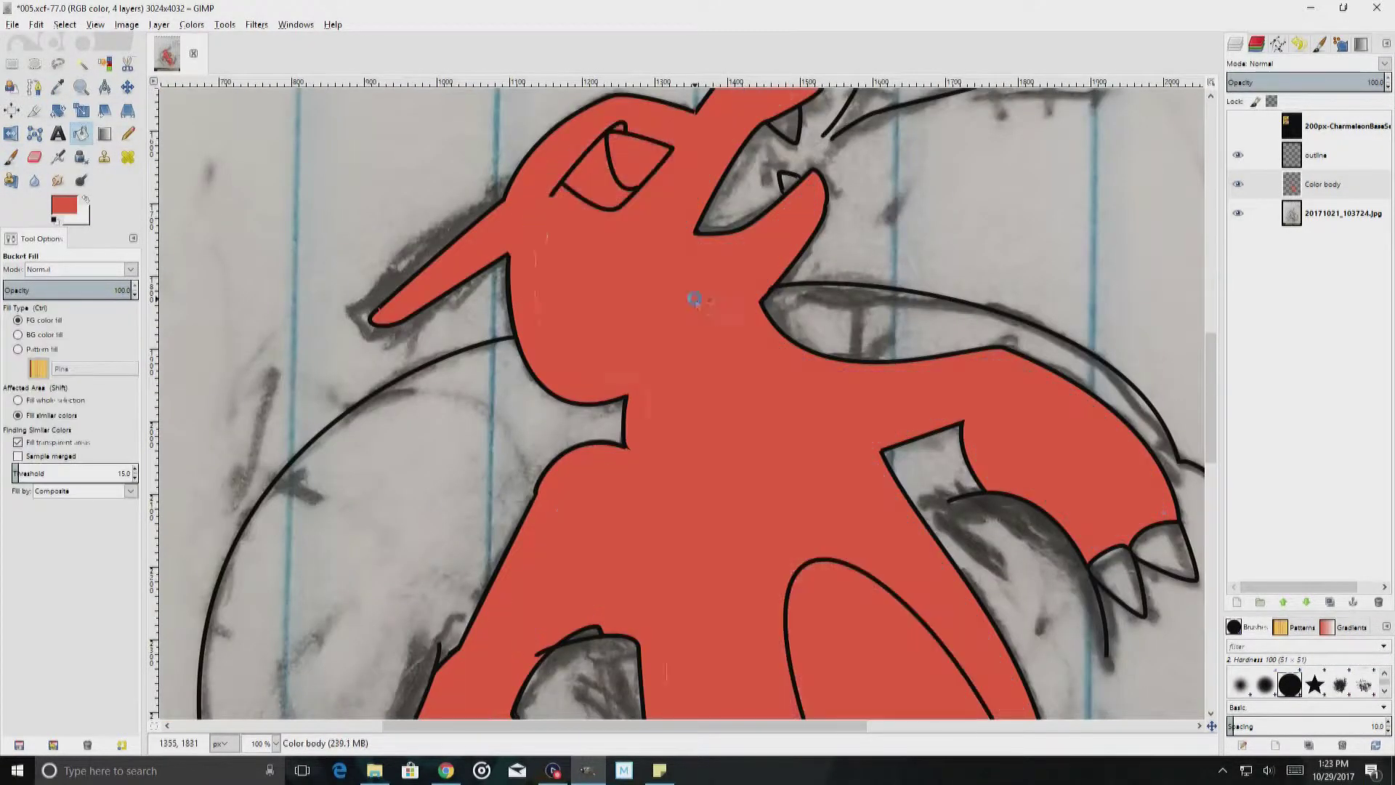
{"action": "scroll", "coordinate": [799, 397], "scroll_direction": "down", "scroll_amount": 4}
Step: Add a 'Tummy color' layer and sample the reference card's yellow as paint colour
{"action": "right_click", "coordinate": [1308, 190]}
{"action": "left_click", "coordinate": [1230, 221]}
{"action": "left_click", "coordinate": [1238, 126]}
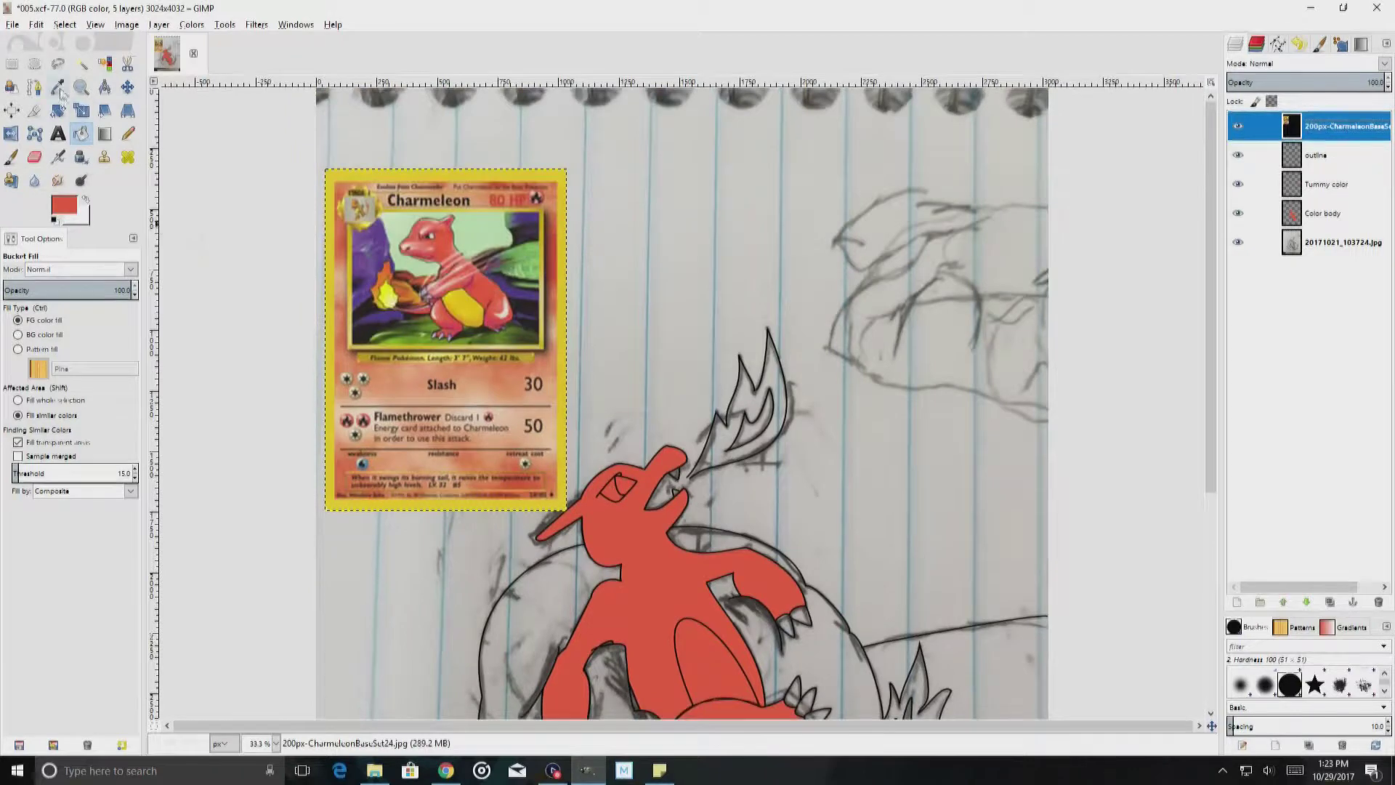
{"action": "scroll", "coordinate": [425, 276], "scroll_direction": "up", "scroll_amount": 5}
{"action": "key", "text": "o"}
{"action": "left_click", "coordinate": [425, 276]}
{"action": "scroll", "coordinate": [431, 269], "scroll_direction": "down", "scroll_amount": 3}
{"action": "left_click", "coordinate": [1237, 125]}
{"action": "key", "text": "p"}
Step: Trace yellow along the inner belly outline and its bottom curve
{"action": "scroll", "coordinate": [801, 560], "scroll_direction": "up", "scroll_amount": 4}
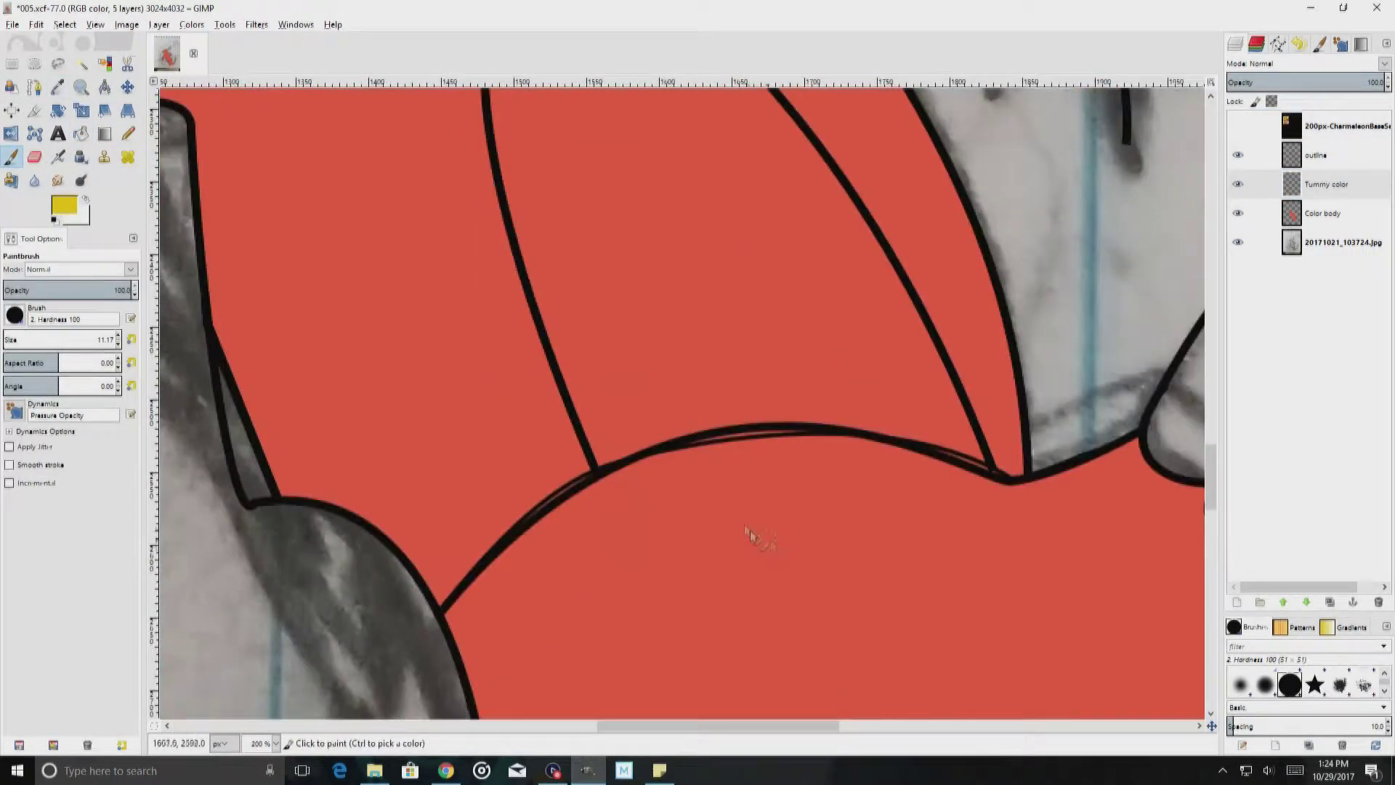
{"action": "scroll", "coordinate": [469, 451], "scroll_direction": "up", "scroll_amount": 2}
{"action": "left_click_drag", "start_coordinate": [469, 450], "coordinate": [373, 187]}
{"action": "scroll", "coordinate": [373, 187], "scroll_direction": "up", "scroll_amount": 5}
{"action": "mouse_move", "coordinate": [574, 247]}
{"action": "left_mouse_down"}
{"action": "mouse_move", "coordinate": [378, 171]}
{"action": "mouse_move", "coordinate": [338, 549]}
{"action": "left_mouse_up"}
{"action": "left_click_drag", "start_coordinate": [682, 355], "coordinate": [826, 543]}
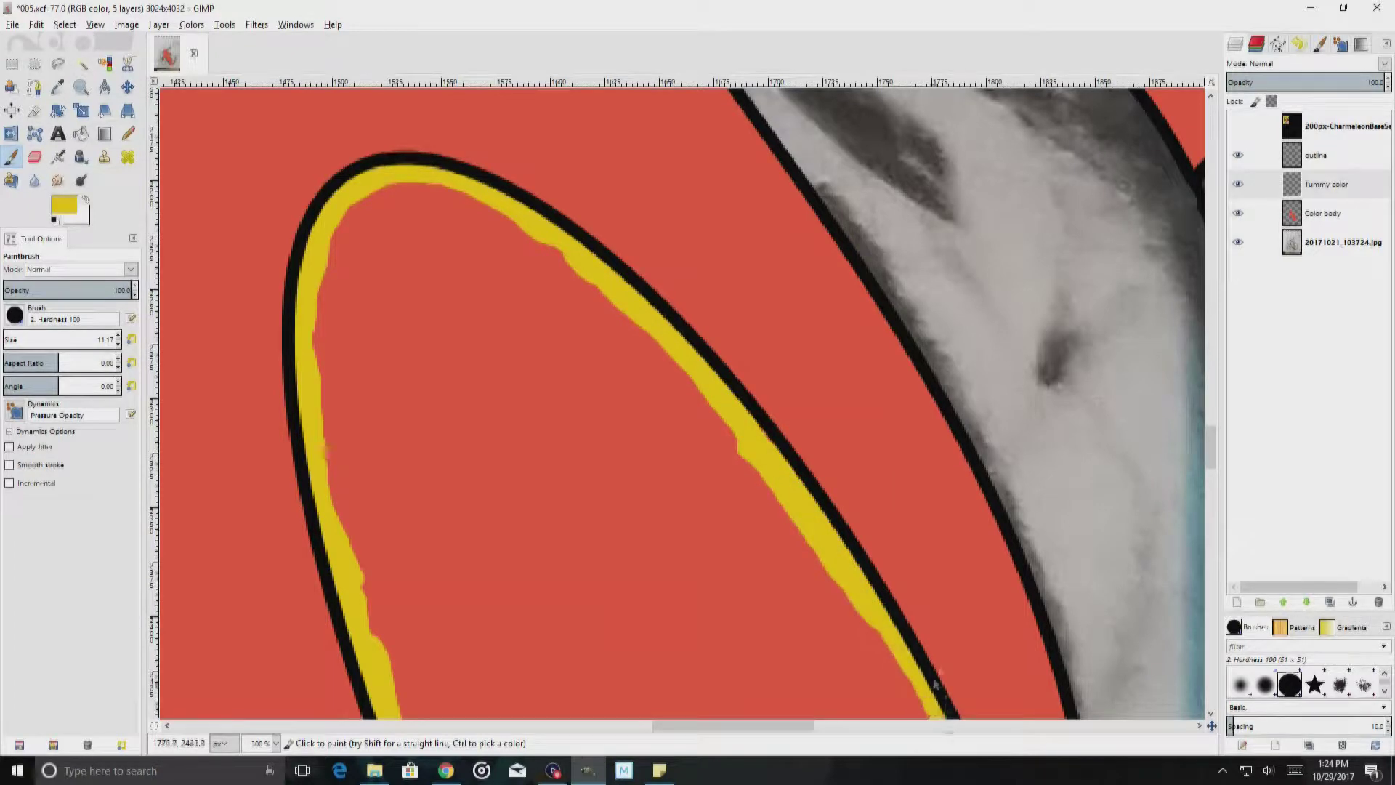
{"action": "left_click_drag", "start_coordinate": [949, 729], "coordinate": [989, 508]}
{"action": "left_click_drag", "start_coordinate": [925, 579], "coordinate": [550, 586]}
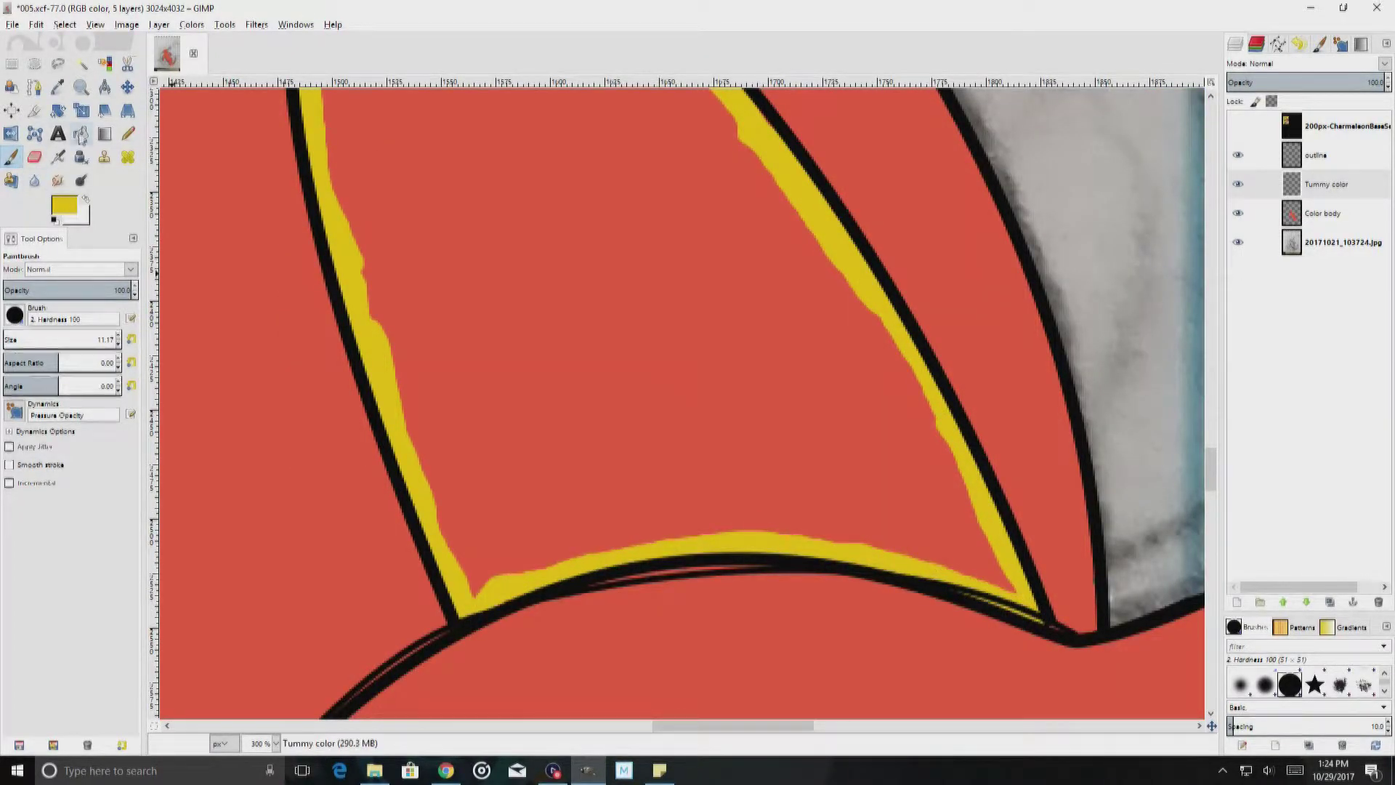
Step: Trace yellow along the inner tail outline to enclose the tail stripe
{"action": "key", "text": "shift+ctrl+j"}
{"action": "scroll", "coordinate": [922, 480], "scroll_direction": "up", "scroll_amount": 5}
{"action": "scroll", "coordinate": [923, 480], "scroll_direction": "up", "scroll_amount": 3}
{"action": "scroll", "coordinate": [854, 224], "scroll_direction": "up", "scroll_amount": 3}
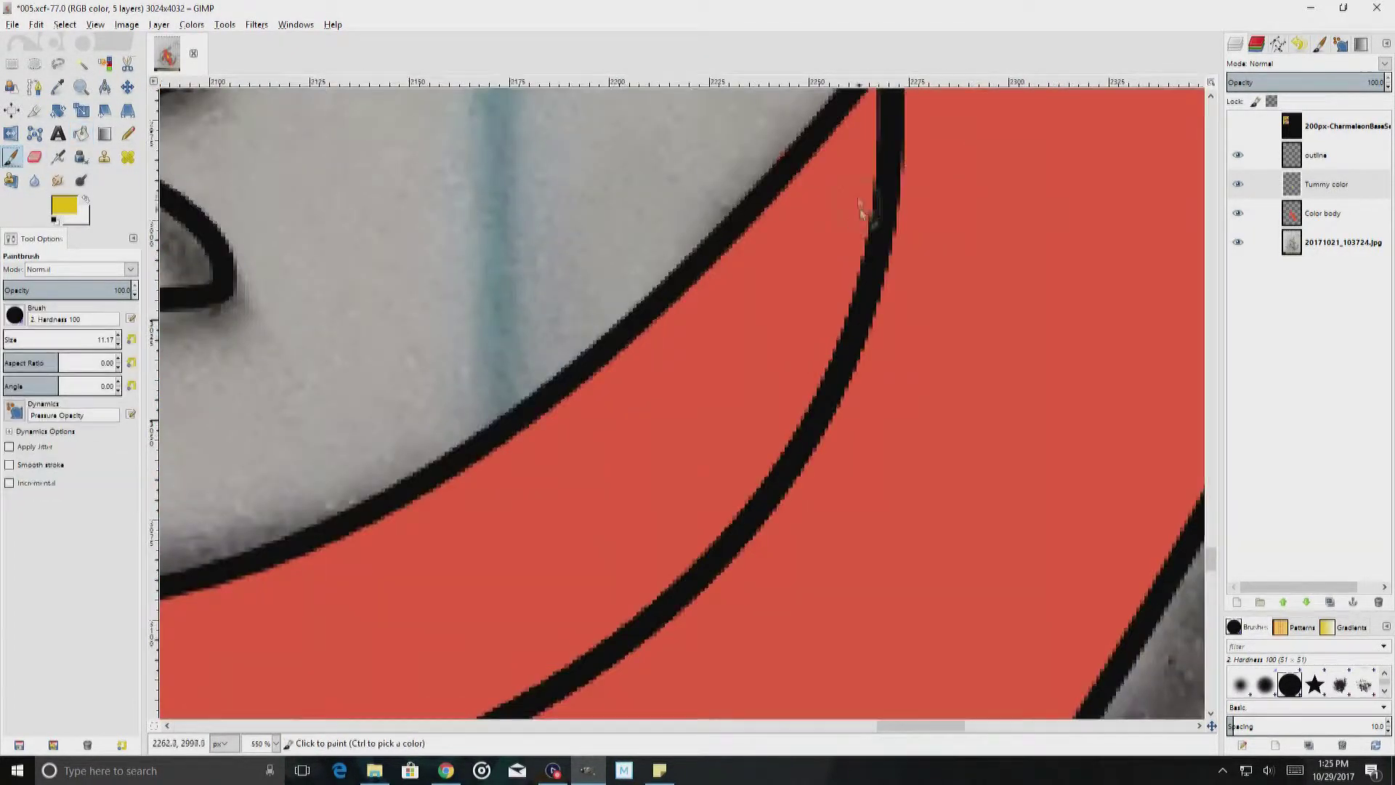
{"action": "mouse_move", "coordinate": [901, 258]}
{"action": "left_mouse_down"}
{"action": "mouse_move", "coordinate": [669, 702]}
{"action": "mouse_move", "coordinate": [305, 720]}
{"action": "left_mouse_up"}
{"action": "scroll", "coordinate": [481, 561], "scroll_direction": "left", "scroll_amount": 5}
{"action": "scroll", "coordinate": [482, 561], "scroll_direction": "down", "scroll_amount": 5}
{"action": "mouse_move", "coordinate": [814, 444]}
{"action": "left_mouse_down"}
{"action": "mouse_move", "coordinate": [342, 458]}
{"action": "mouse_move", "coordinate": [164, 407]}
{"action": "left_mouse_up"}
{"action": "mouse_move", "coordinate": [1142, 449]}
{"action": "left_mouse_down"}
{"action": "mouse_move", "coordinate": [903, 577]}
{"action": "mouse_move", "coordinate": [172, 654]}
{"action": "left_mouse_up"}
{"action": "scroll", "coordinate": [171, 654], "scroll_direction": "left", "scroll_amount": 10}
{"action": "mouse_move", "coordinate": [908, 643]}
{"action": "left_mouse_down"}
{"action": "mouse_move", "coordinate": [472, 469]}
{"action": "mouse_move", "coordinate": [553, 338]}
{"action": "mouse_move", "coordinate": [930, 400]}
{"action": "left_mouse_up"}
{"action": "scroll", "coordinate": [930, 400], "scroll_direction": "down", "scroll_amount": 2}
{"action": "scroll", "coordinate": [931, 400], "scroll_direction": "right", "scroll_amount": 4}
Step: Bucket-fill the tail stripe and belly solid yellow
{"action": "left_click", "coordinate": [80, 133]}
{"action": "left_click", "coordinate": [451, 309]}
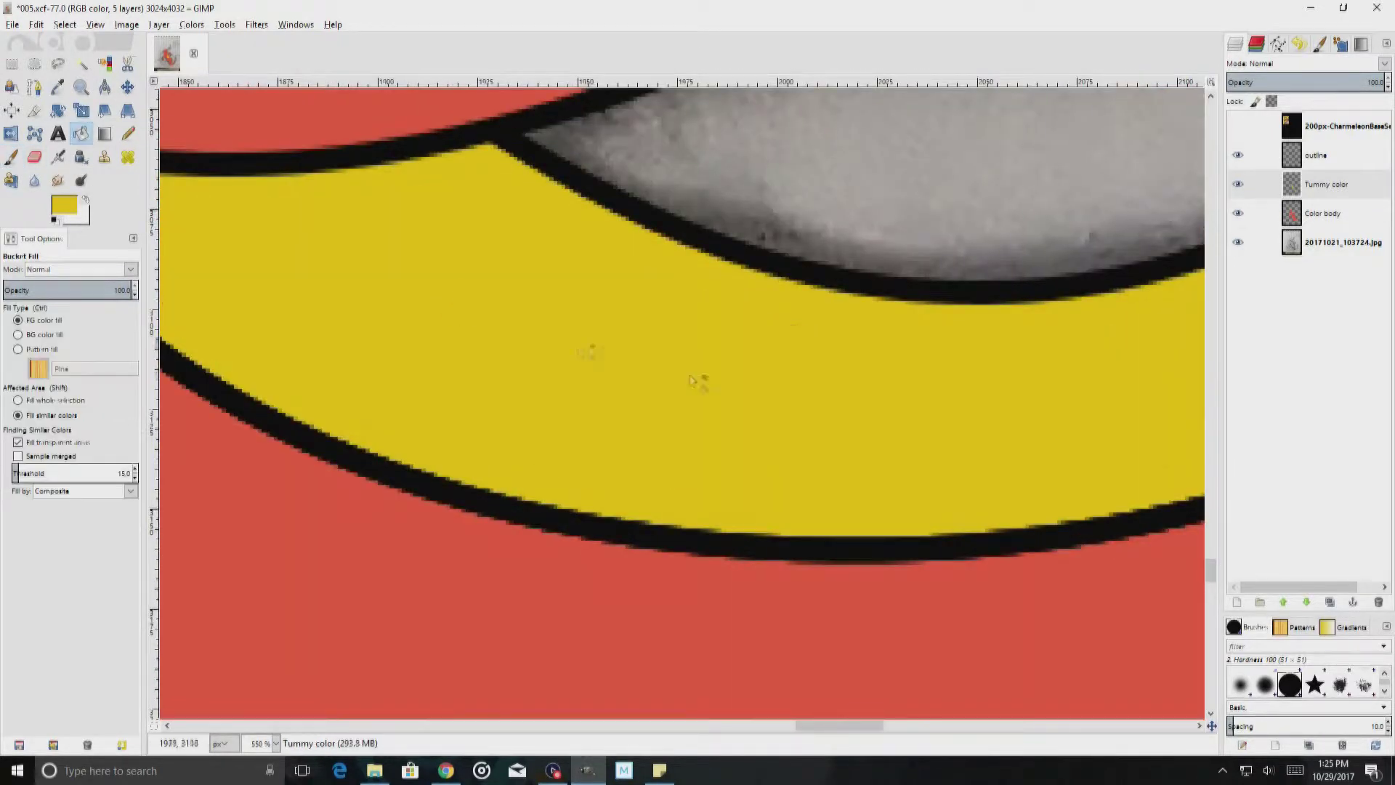
{"action": "key", "text": "shift+ctrl+j"}
Step: Create a new layer named 'eyes claws teeth'
{"action": "key", "text": "shift+ctrl+n"}
{"action": "type", "text": "teeth"}
{"action": "key", "text": "Return"}
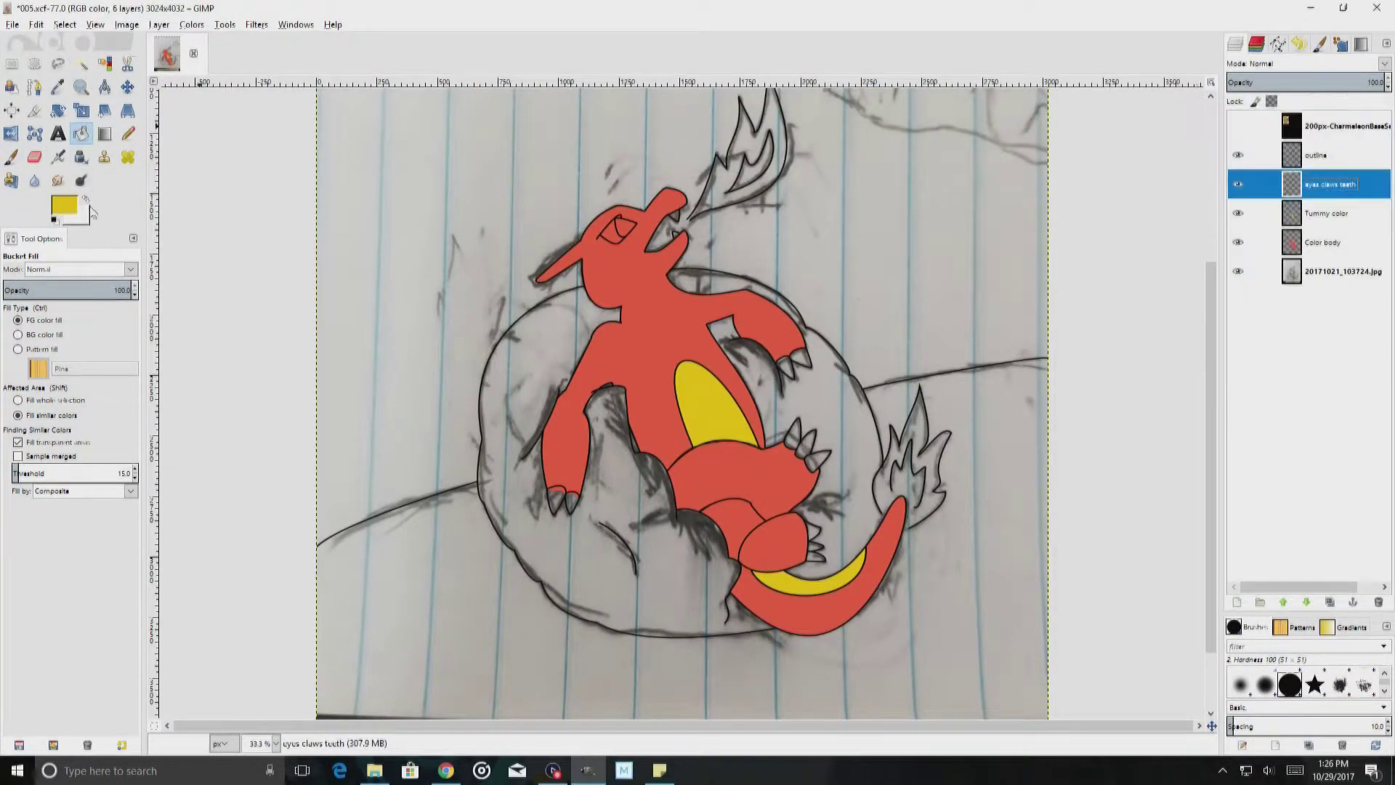
Step: Paint both teeth solid white on the eyes claws teeth layer
{"action": "key", "text": "p"}
{"action": "scroll", "coordinate": [693, 294], "scroll_direction": "up", "scroll_amount": 5}
{"action": "scroll", "coordinate": [693, 294], "scroll_direction": "up", "scroll_amount": 3}
{"action": "key", "text": "x"}
{"action": "mouse_move", "coordinate": [710, 296]}
{"action": "left_mouse_down"}
{"action": "mouse_move", "coordinate": [669, 509]}
{"action": "mouse_move", "coordinate": [727, 291]}
{"action": "mouse_move", "coordinate": [1018, 260]}
{"action": "mouse_move", "coordinate": [908, 232]}
{"action": "mouse_move", "coordinate": [967, 313]}
{"action": "left_mouse_up"}
{"action": "left_click_drag", "start_coordinate": [625, 327], "coordinate": [690, 458]}
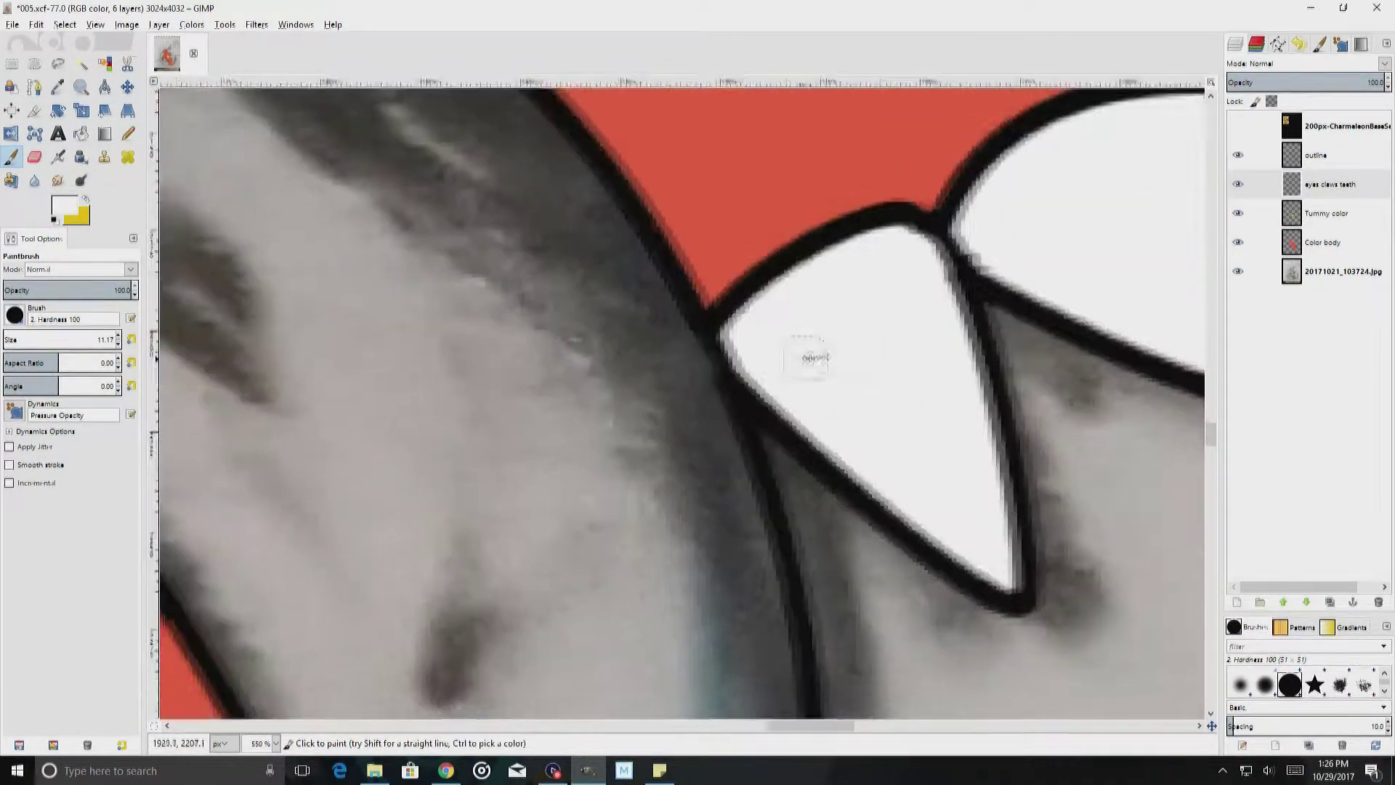
Step: Paint white along the left claw's edge and fill the right claw white
{"action": "scroll", "coordinate": [726, 363], "scroll_direction": "left", "scroll_amount": 10}
{"action": "scroll", "coordinate": [727, 327], "scroll_direction": "down", "scroll_amount": 5}
{"action": "mouse_move", "coordinate": [731, 389]}
{"action": "left_mouse_down"}
{"action": "mouse_move", "coordinate": [476, 360]}
{"action": "mouse_move", "coordinate": [560, 697]}
{"action": "mouse_move", "coordinate": [727, 312]}
{"action": "mouse_move", "coordinate": [581, 407]}
{"action": "mouse_move", "coordinate": [756, 437]}
{"action": "left_mouse_up"}
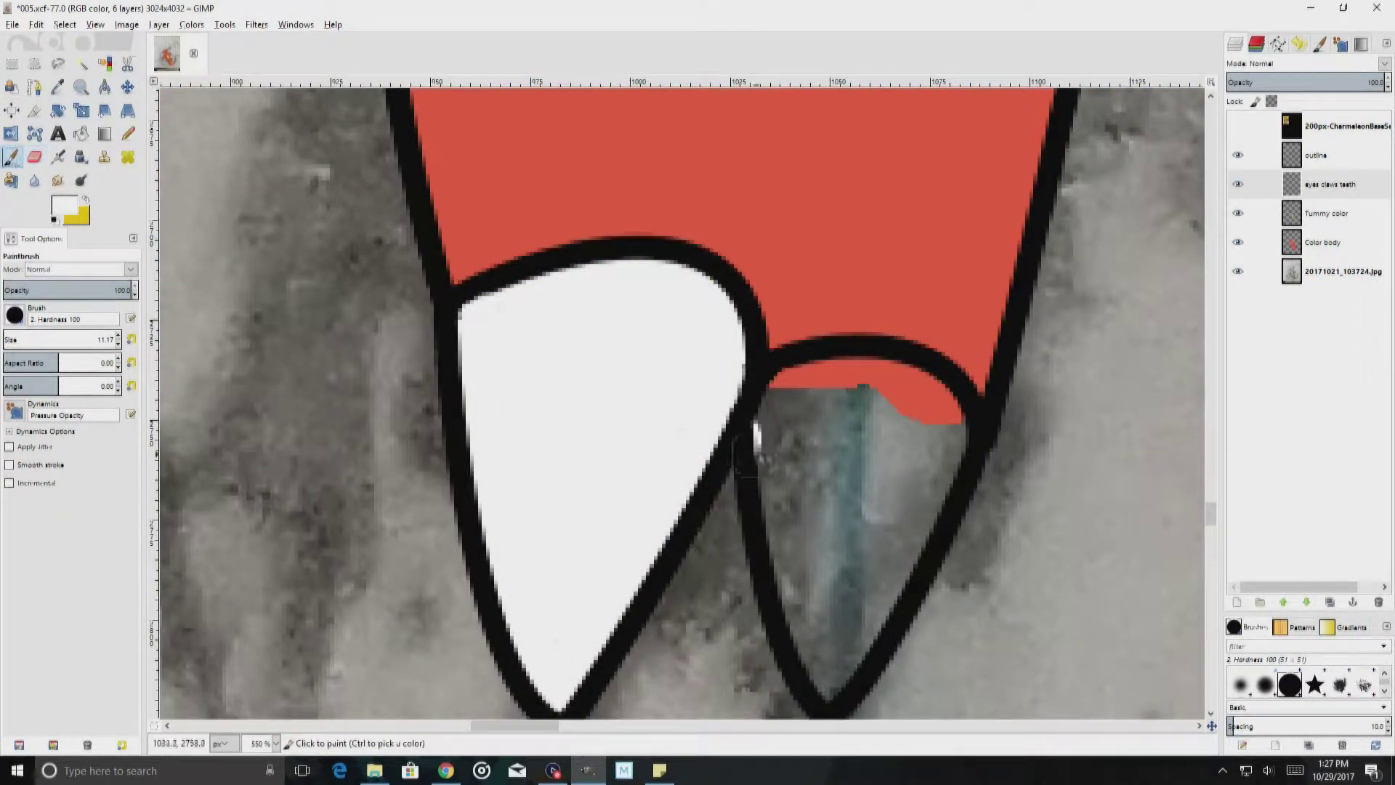
{"action": "mouse_move", "coordinate": [778, 382]}
{"action": "left_mouse_down"}
{"action": "mouse_move", "coordinate": [785, 618]}
{"action": "mouse_move", "coordinate": [915, 436]}
{"action": "mouse_move", "coordinate": [876, 567]}
{"action": "left_mouse_up"}
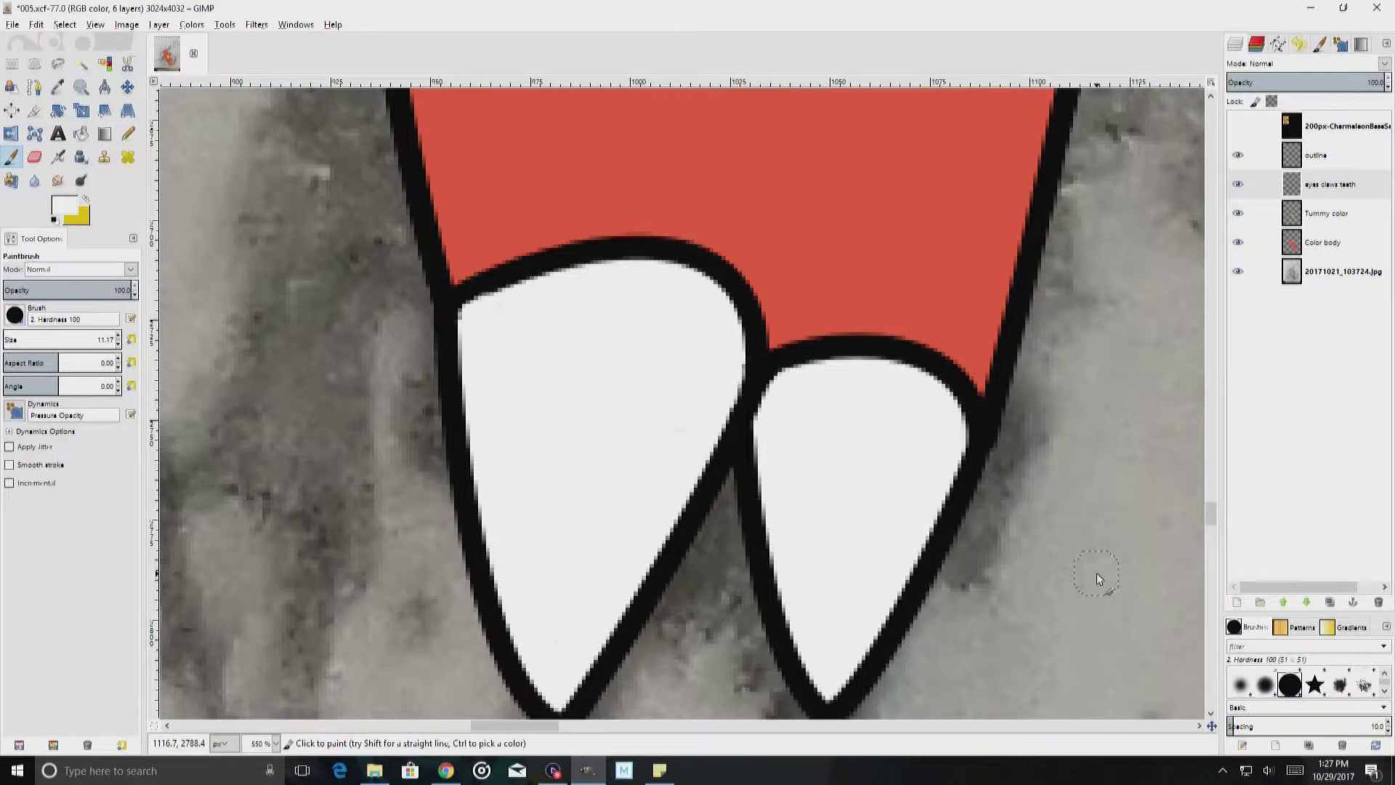
{"action": "scroll", "coordinate": [1096, 580], "scroll_direction": "down", "scroll_amount": 5}
{"action": "scroll", "coordinate": [542, 322], "scroll_direction": "up", "scroll_amount": 4}
Step: Fill the small upper tooth and the eye's interior with white
{"action": "left_click_drag", "start_coordinate": [595, 262], "coordinate": [541, 322]}
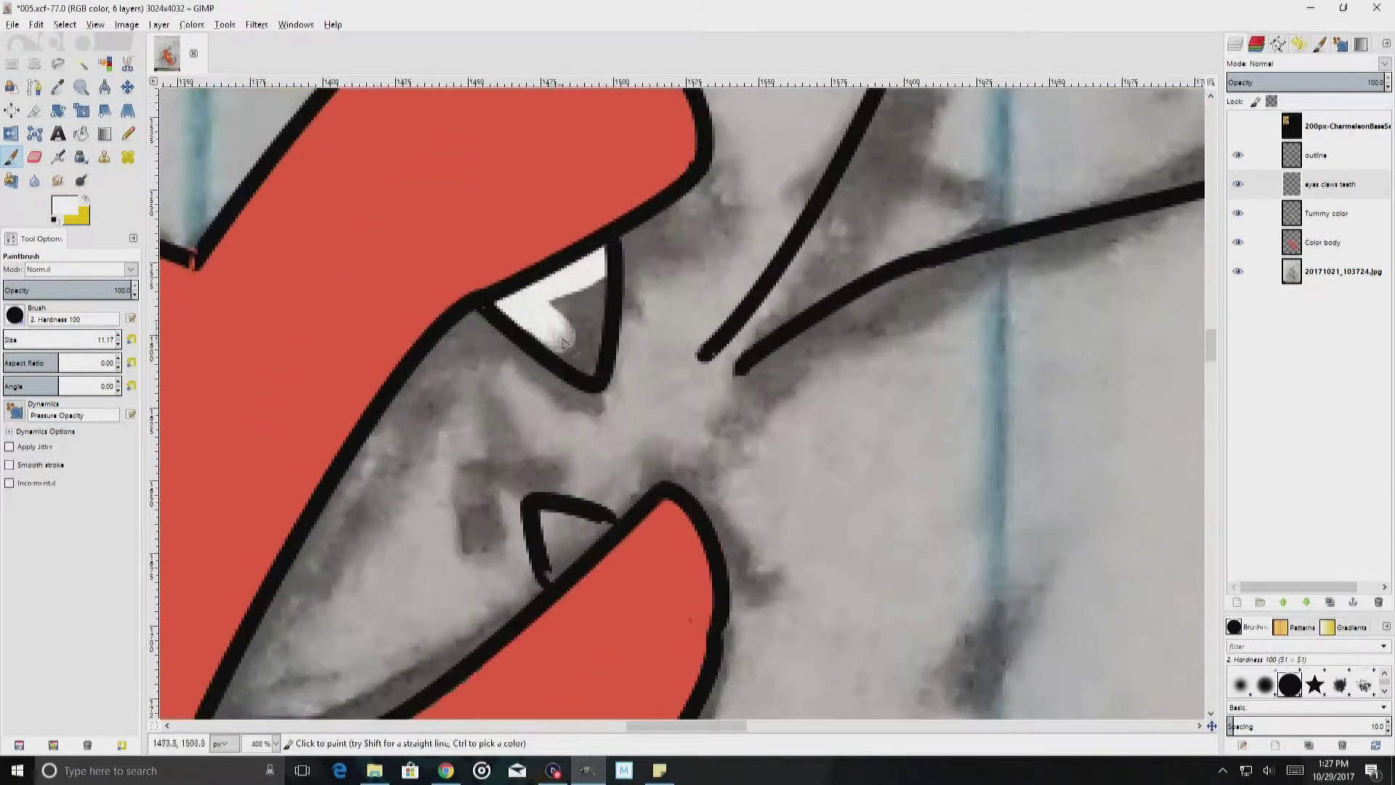
{"action": "scroll", "coordinate": [574, 512], "scroll_direction": "up", "scroll_amount": 1}
{"action": "mouse_move", "coordinate": [596, 247]}
{"action": "left_mouse_down"}
{"action": "mouse_move", "coordinate": [487, 567]}
{"action": "mouse_move", "coordinate": [625, 407]}
{"action": "mouse_move", "coordinate": [494, 439]}
{"action": "mouse_move", "coordinate": [625, 524]}
{"action": "mouse_move", "coordinate": [676, 462]}
{"action": "left_mouse_up"}
{"action": "key", "text": "shift+e"}
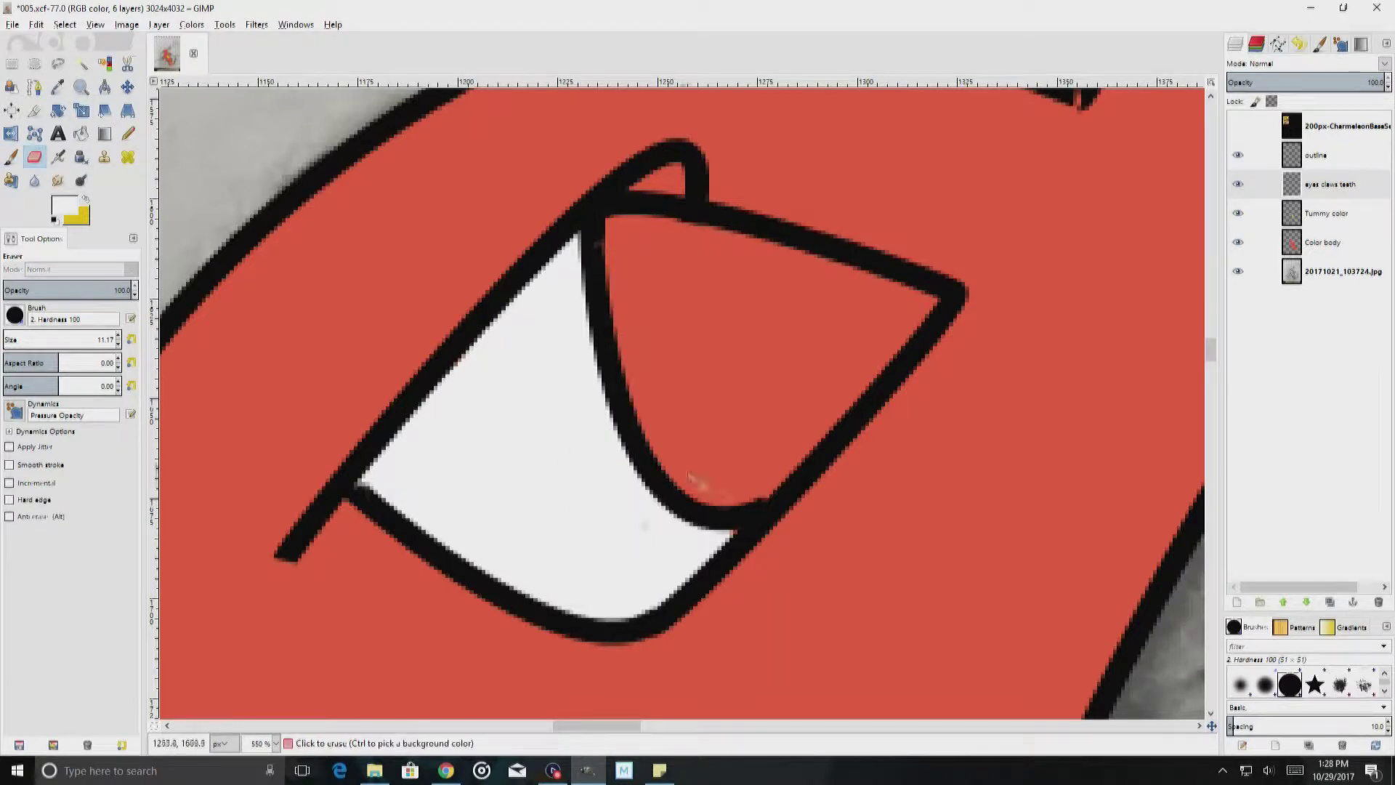
{"action": "scroll", "coordinate": [909, 375], "scroll_direction": "down", "scroll_amount": 5}
{"action": "scroll", "coordinate": [769, 333], "scroll_direction": "up", "scroll_amount": 4}
{"action": "scroll", "coordinate": [545, 436], "scroll_direction": "up", "scroll_amount": 2}
{"action": "key", "text": "p"}
Step: Paint white inside another claw and its neighbouring gaps
{"action": "mouse_move", "coordinate": [549, 458]}
{"action": "left_mouse_down"}
{"action": "mouse_move", "coordinate": [436, 520]}
{"action": "mouse_move", "coordinate": [536, 570]}
{"action": "mouse_move", "coordinate": [472, 509]}
{"action": "mouse_move", "coordinate": [479, 633]}
{"action": "left_mouse_up"}
{"action": "scroll", "coordinate": [508, 545], "scroll_direction": "down", "scroll_amount": 3}
{"action": "mouse_move", "coordinate": [741, 330]}
{"action": "left_mouse_down"}
{"action": "mouse_move", "coordinate": [690, 360]}
{"action": "mouse_move", "coordinate": [523, 581]}
{"action": "mouse_move", "coordinate": [720, 378]}
{"action": "mouse_move", "coordinate": [618, 596]}
{"action": "left_mouse_up"}
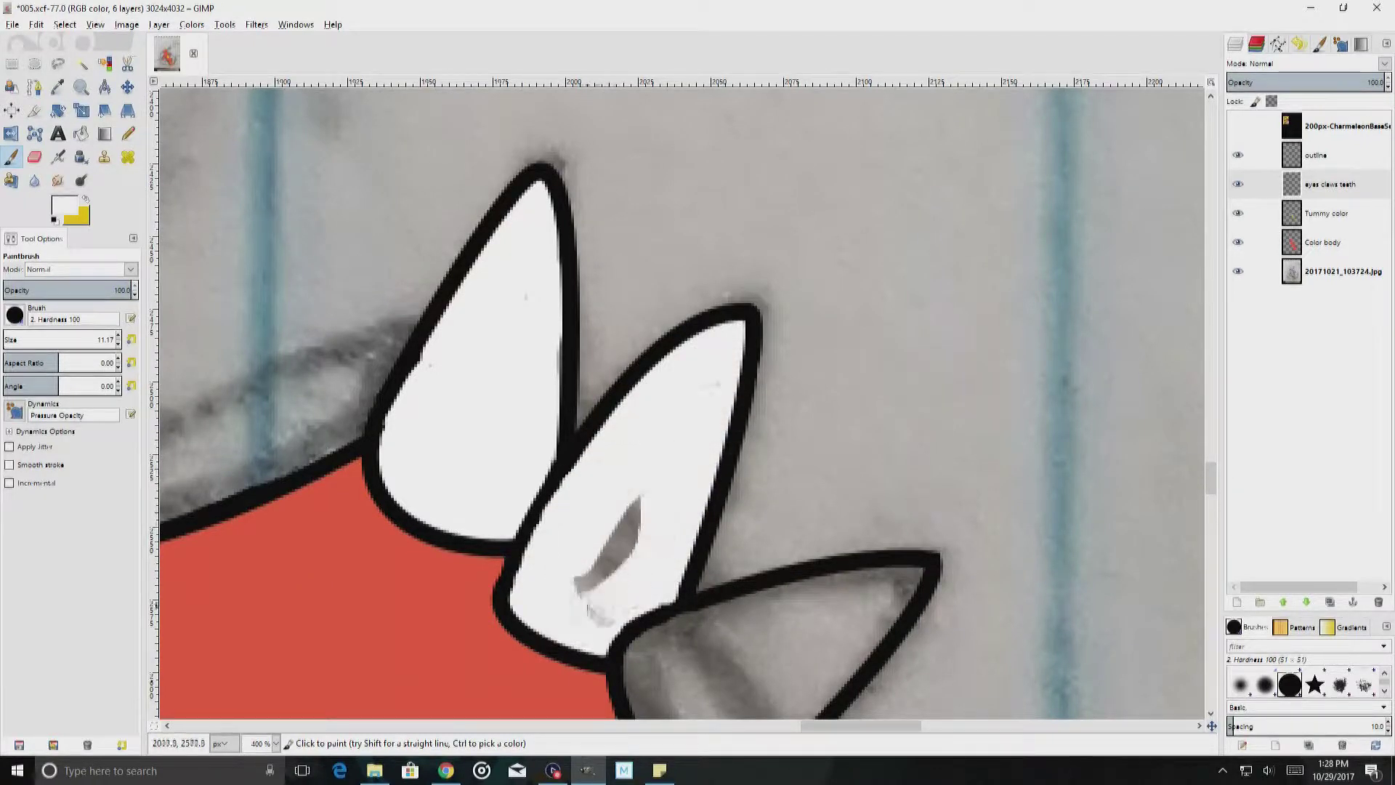
{"action": "scroll", "coordinate": [917, 263], "scroll_direction": "down", "scroll_amount": 5}
{"action": "scroll", "coordinate": [917, 263], "scroll_direction": "down", "scroll_amount": 3}
{"action": "mouse_move", "coordinate": [727, 305]}
{"action": "left_mouse_down"}
{"action": "mouse_move", "coordinate": [821, 233]}
{"action": "mouse_move", "coordinate": [770, 131]}
{"action": "mouse_move", "coordinate": [654, 291]}
{"action": "mouse_move", "coordinate": [716, 266]}
{"action": "left_mouse_up"}
{"action": "scroll", "coordinate": [716, 265], "scroll_direction": "down", "scroll_amount": 5}
{"action": "scroll", "coordinate": [581, 276], "scroll_direction": "up", "scroll_amount": 5}
Step: Fill the next claw's interior completely with white
{"action": "mouse_move", "coordinate": [574, 250]}
{"action": "left_mouse_down"}
{"action": "mouse_move", "coordinate": [611, 447]}
{"action": "mouse_move", "coordinate": [691, 306]}
{"action": "left_mouse_up"}
{"action": "left_click_drag", "start_coordinate": [618, 335], "coordinate": [633, 392]}
{"action": "scroll", "coordinate": [618, 363], "scroll_direction": "down", "scroll_amount": 5}
{"action": "left_click_drag", "start_coordinate": [726, 218], "coordinate": [609, 240]}
{"action": "mouse_move", "coordinate": [590, 383]}
{"action": "left_mouse_down"}
{"action": "mouse_move", "coordinate": [691, 342]}
{"action": "mouse_move", "coordinate": [669, 311]}
{"action": "left_mouse_up"}
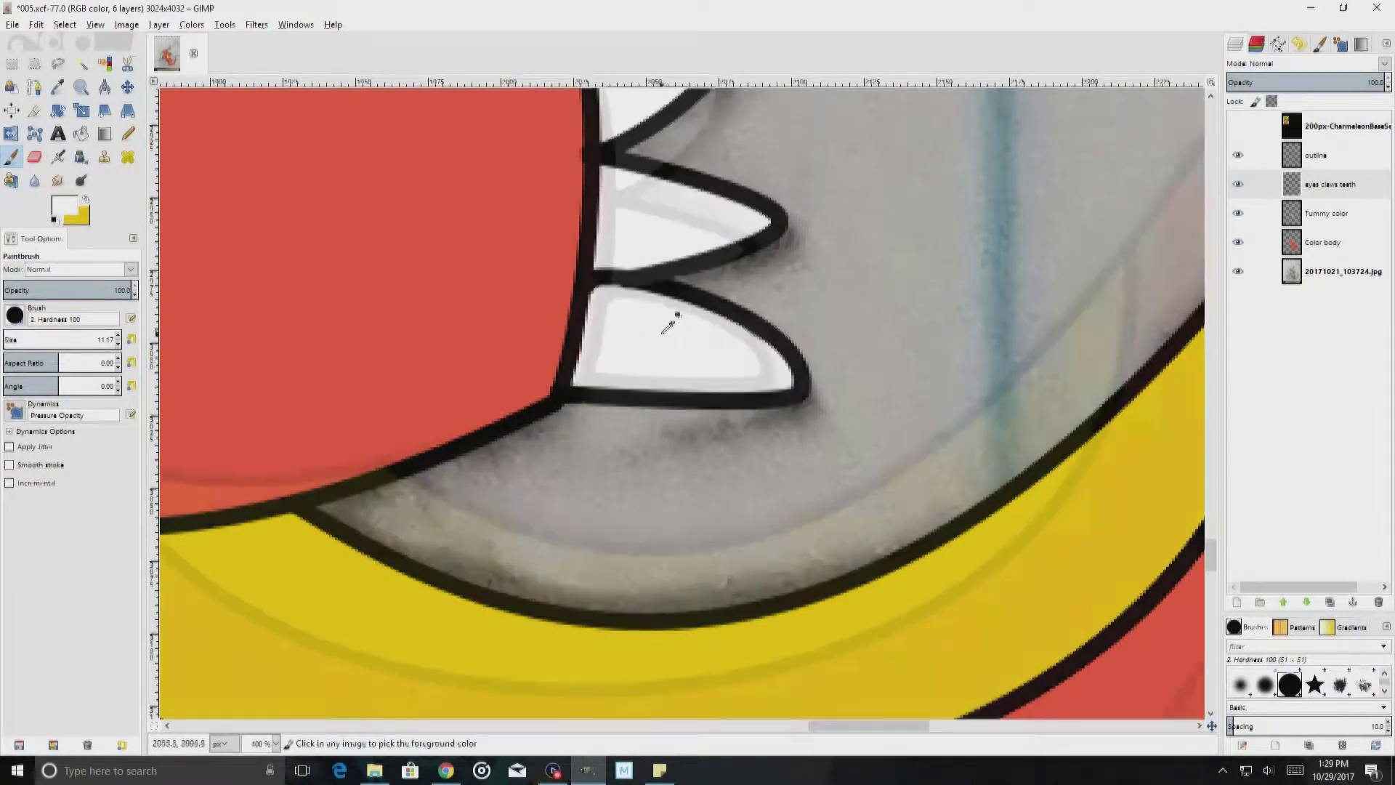
{"action": "scroll", "coordinate": [669, 311], "scroll_direction": "down", "scroll_amount": 5}
Step: Add a new layer named 'bean bag' and choose dark blue as the paint colour
{"action": "right_click", "coordinate": [1337, 271]}
{"action": "left_click", "coordinate": [1243, 205]}
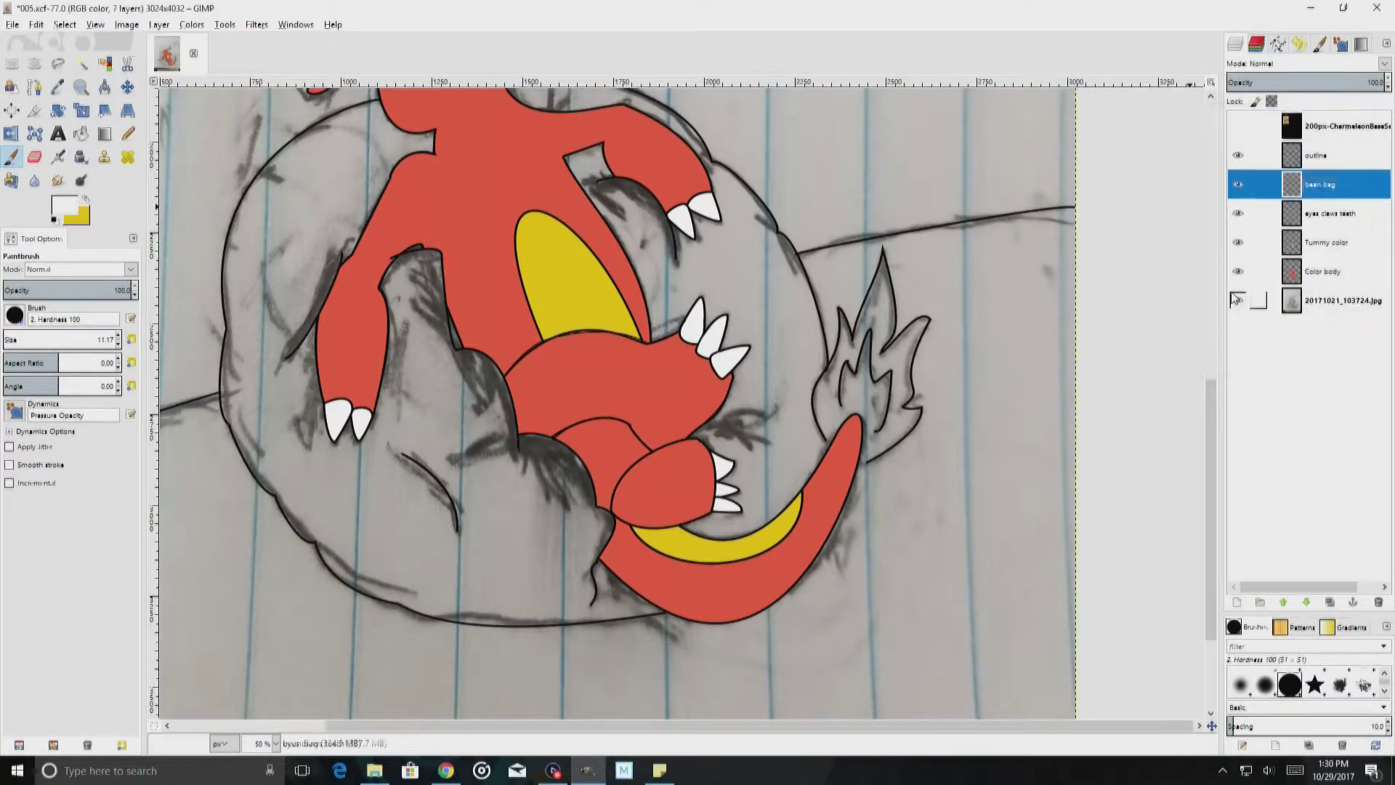
{"action": "type", "text": "bean bag"}
{"action": "key", "text": "Return"}
{"action": "left_click", "coordinate": [64, 207]}
{"action": "left_click_drag", "start_coordinate": [133, 198], "coordinate": [78, 167]}
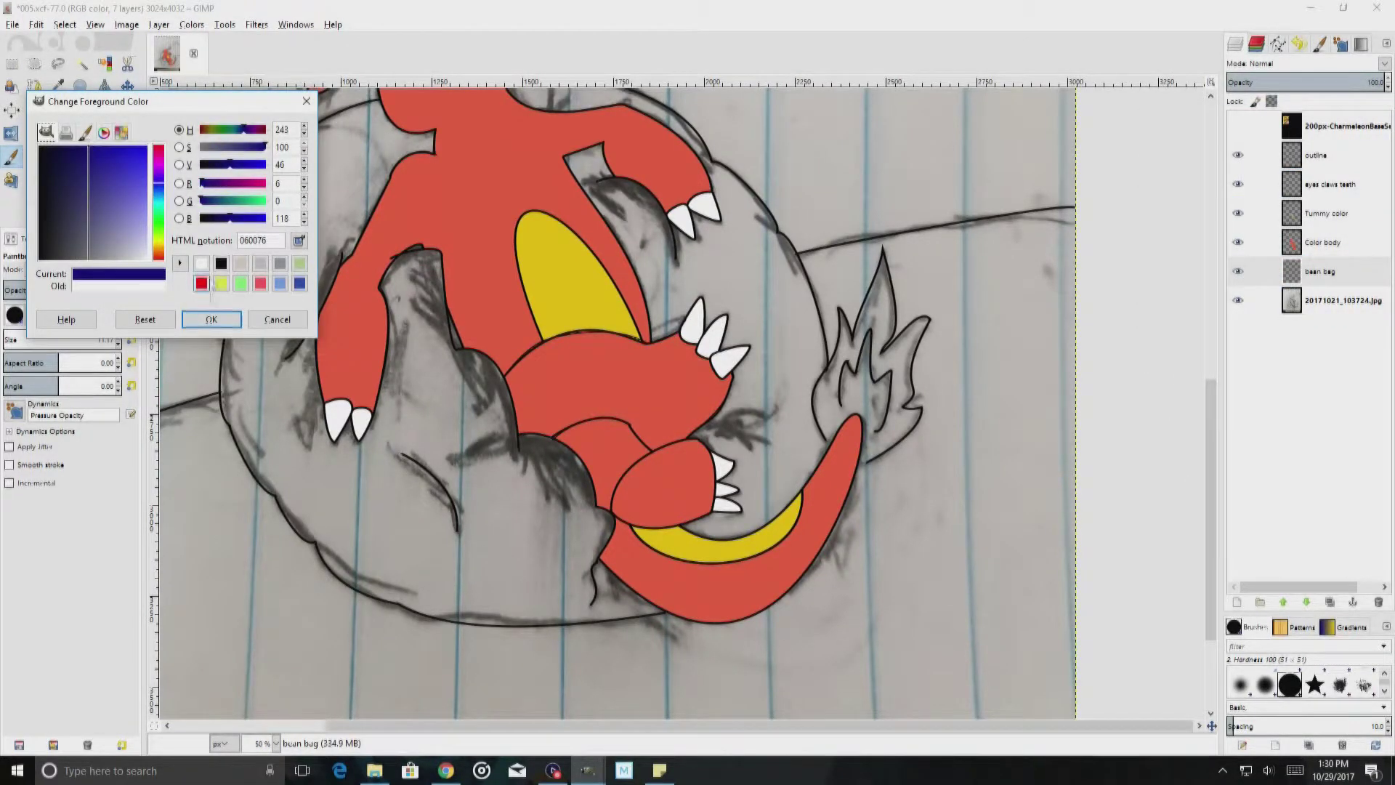
{"action": "left_click", "coordinate": [211, 319]}
Step: Trace dark blue along the bean bag's upper and left outline
{"action": "scroll", "coordinate": [175, 327], "scroll_direction": "up", "scroll_amount": 3}
{"action": "scroll", "coordinate": [465, 313], "scroll_direction": "up", "scroll_amount": 4}
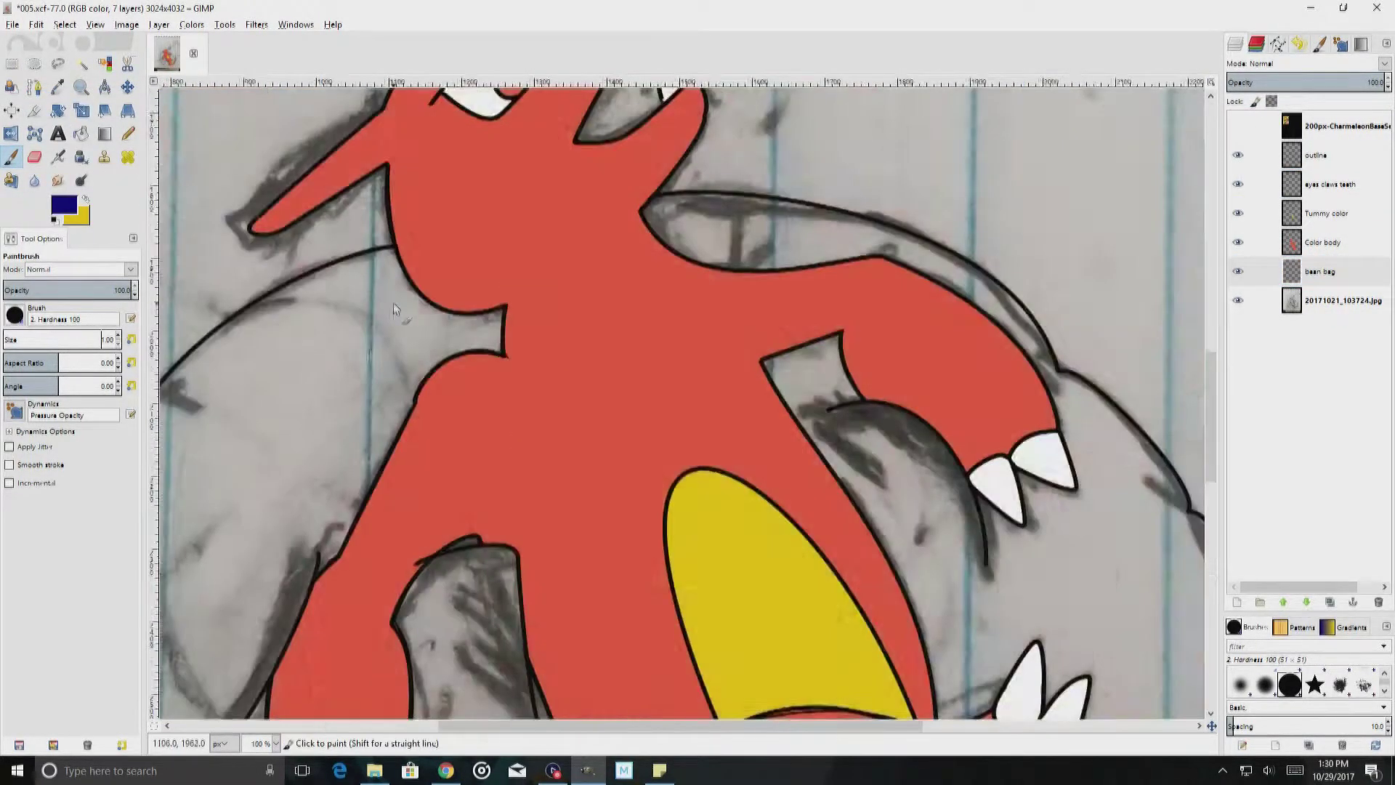
{"action": "left_click_drag", "start_coordinate": [200, 407], "coordinate": [663, 260]}
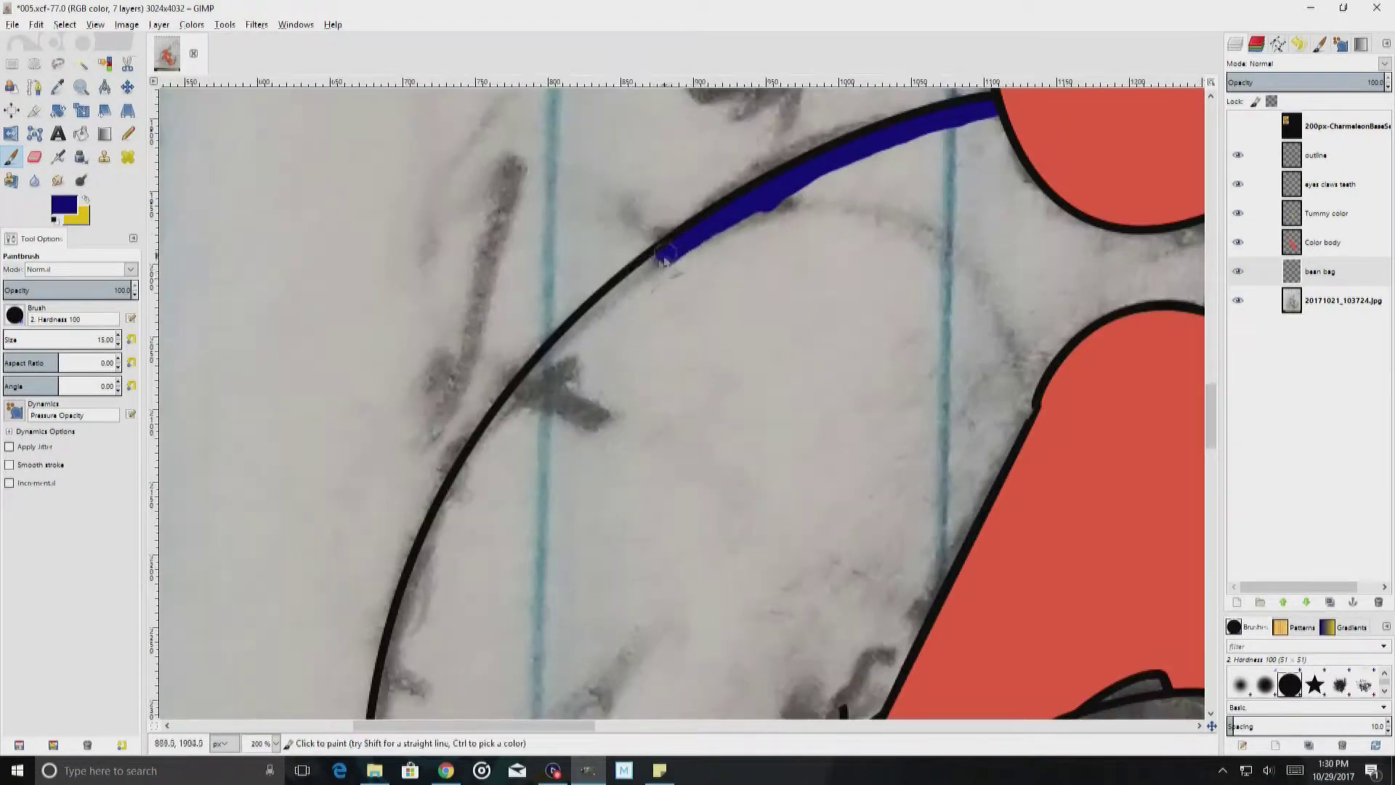
{"action": "scroll", "coordinate": [402, 624], "scroll_direction": "down", "scroll_amount": 5}
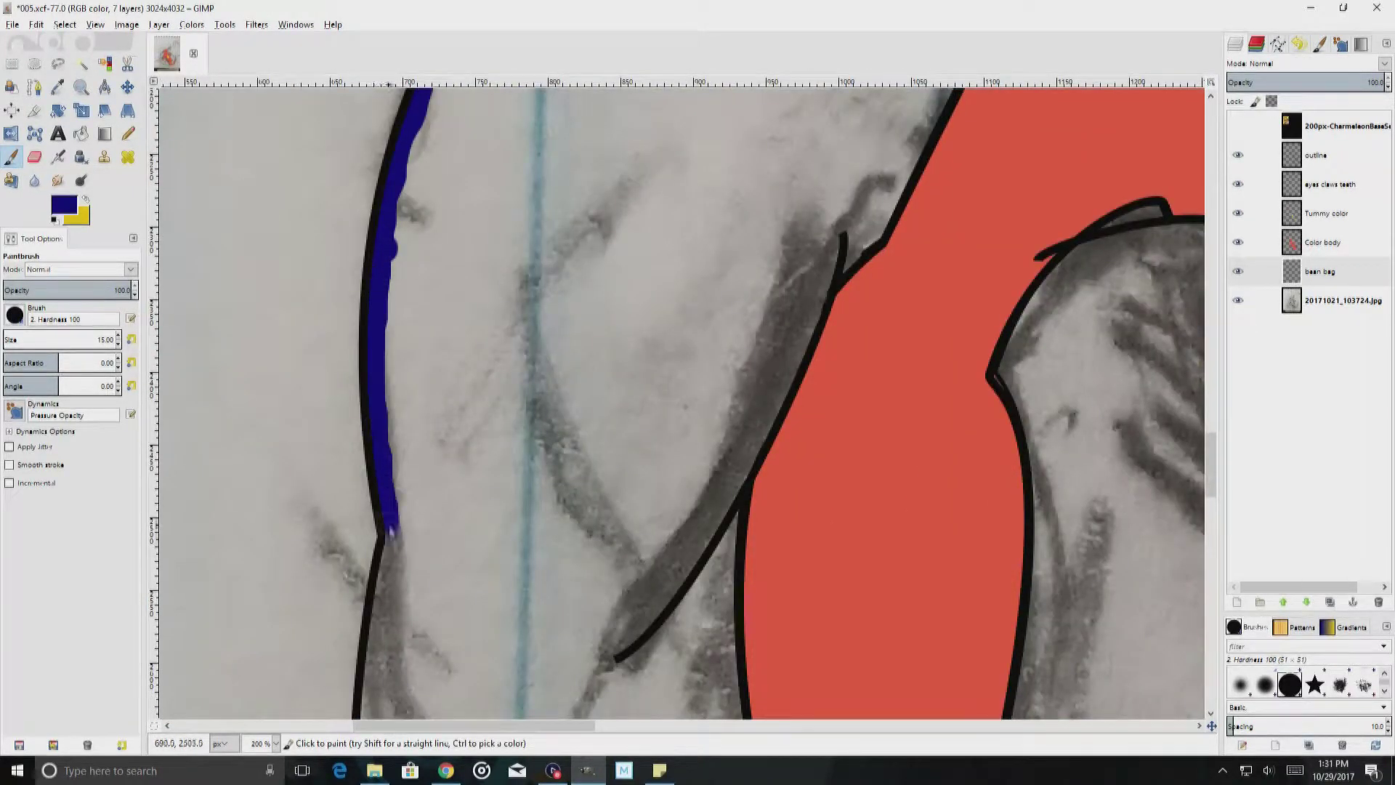
{"action": "left_click_drag", "start_coordinate": [390, 533], "coordinate": [377, 715]}
{"action": "scroll", "coordinate": [377, 405], "scroll_direction": "down", "scroll_amount": 4}
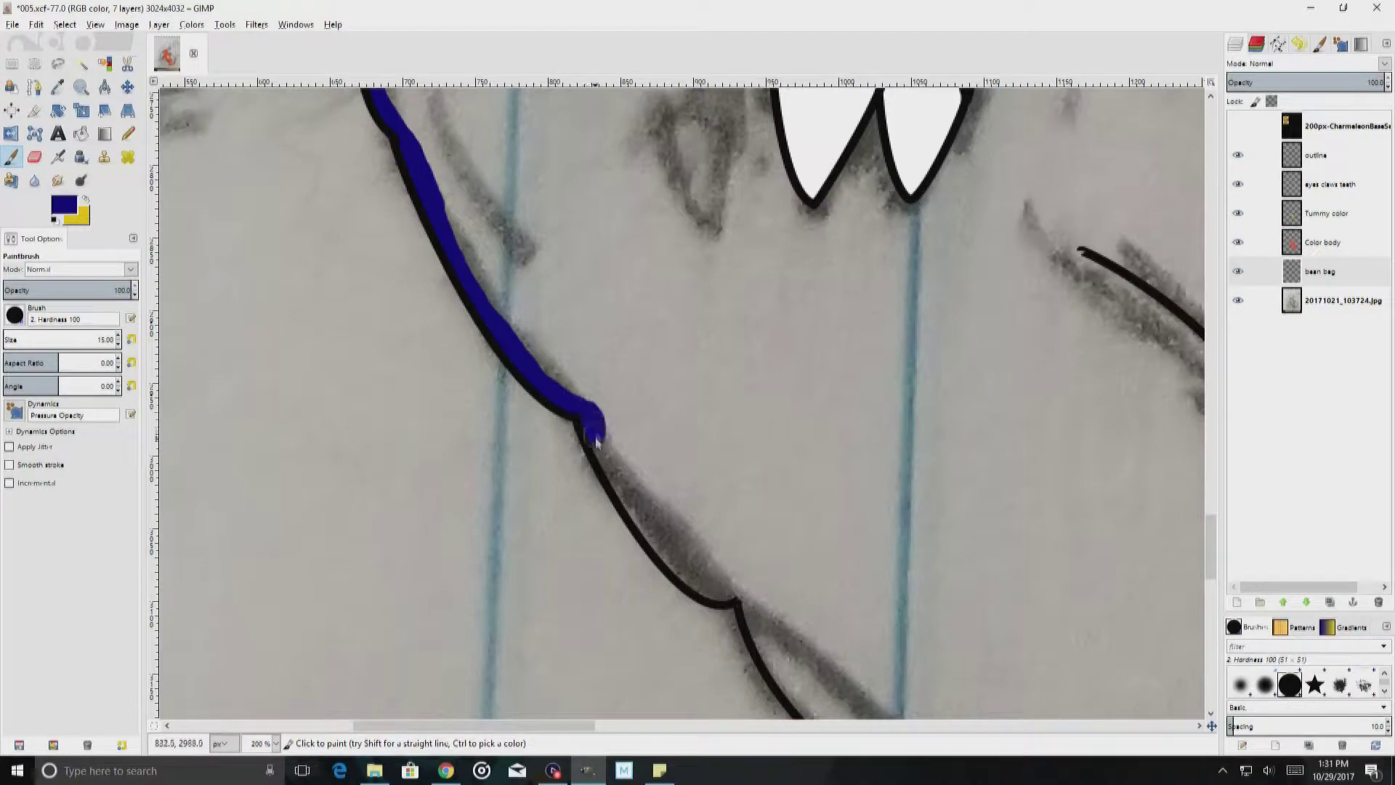
{"action": "scroll", "coordinate": [758, 607], "scroll_direction": "down", "scroll_amount": 5}
{"action": "scroll", "coordinate": [945, 472], "scroll_direction": "right", "scroll_amount": 5}
Step: Paint blue along the lower outline and down beside the flame
{"action": "left_click_drag", "start_coordinate": [1199, 554], "coordinate": [1138, 561]}
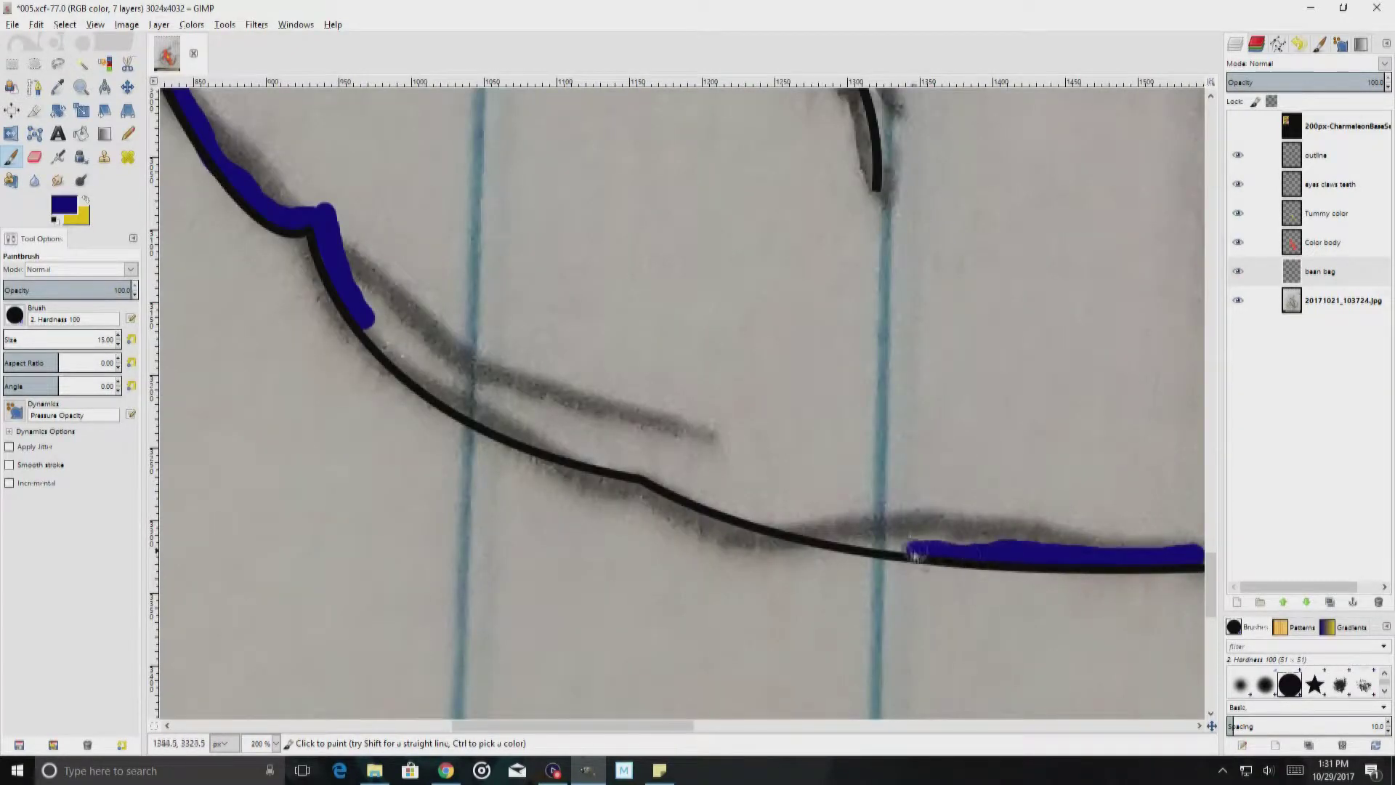
{"action": "scroll", "coordinate": [1069, 474], "scroll_direction": "right", "scroll_amount": 8}
{"action": "left_click_drag", "start_coordinate": [1036, 454], "coordinate": [691, 483]}
{"action": "scroll", "coordinate": [467, 663], "scroll_direction": "right", "scroll_amount": 8}
{"action": "scroll", "coordinate": [467, 663], "scroll_direction": "up", "scroll_amount": 3}
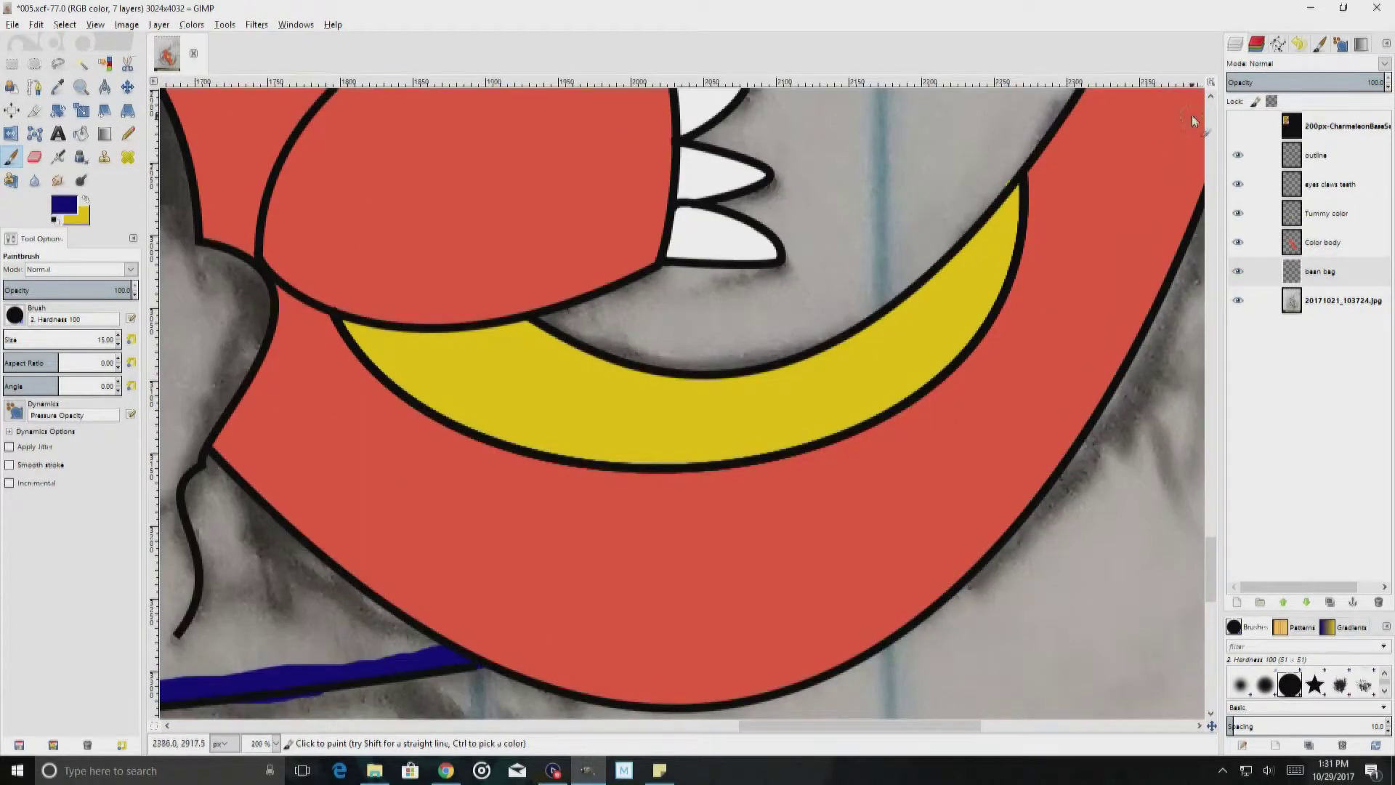
{"action": "scroll", "coordinate": [834, 414], "scroll_direction": "right", "scroll_amount": 5}
{"action": "scroll", "coordinate": [835, 414], "scroll_direction": "down", "scroll_amount": 1, "text": "ctrl"}
{"action": "left_click_drag", "start_coordinate": [741, 407], "coordinate": [739, 175]}
Step: Shrink the brush slightly and close the gap in the blue outline
{"action": "scroll", "coordinate": [741, 291], "scroll_direction": "up", "scroll_amount": 4}
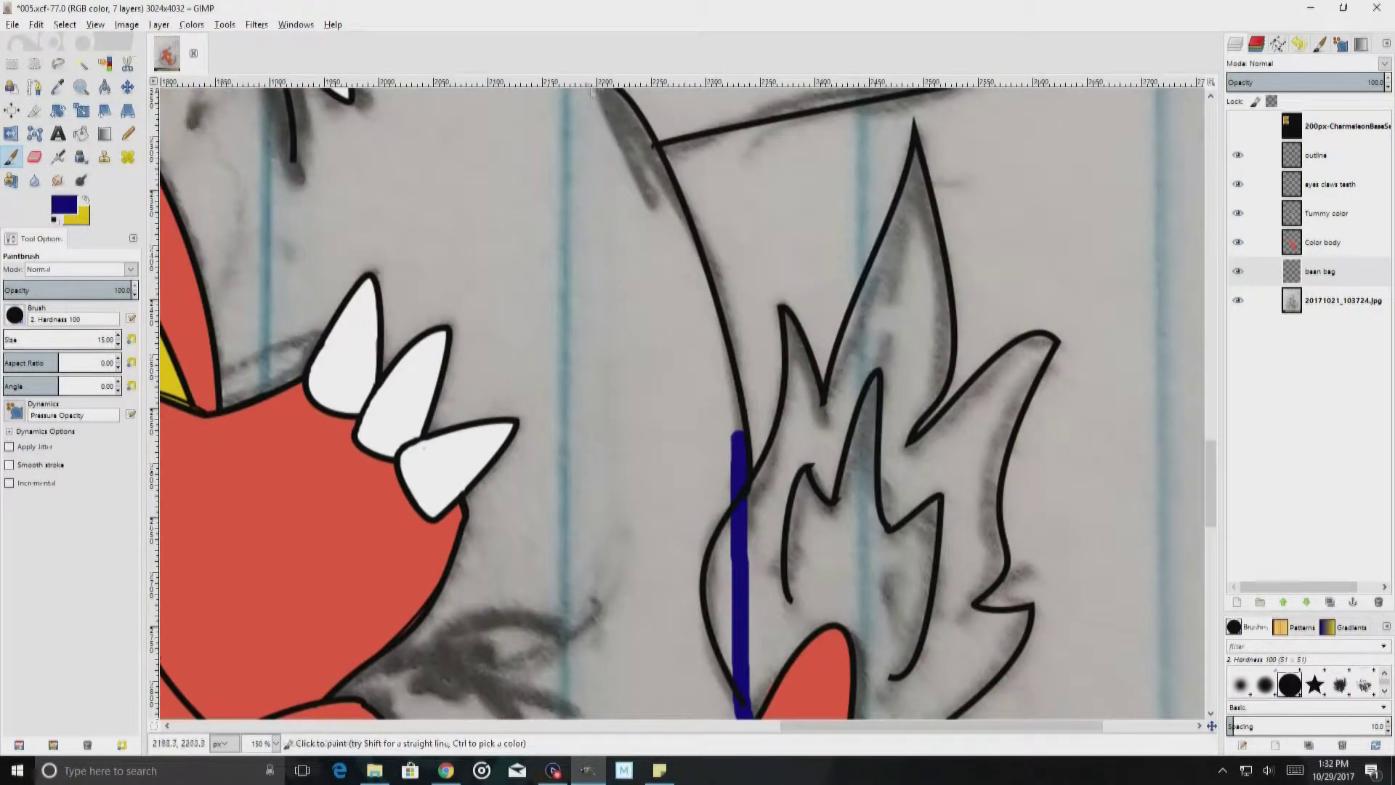
{"action": "scroll", "coordinate": [735, 430], "scroll_direction": "up", "scroll_amount": 3}
{"action": "scroll", "coordinate": [736, 430], "scroll_direction": "up", "scroll_amount": 1, "text": "ctrl"}
{"action": "key", "text": "bracketleft"}
{"action": "key", "text": "bracketleft"}
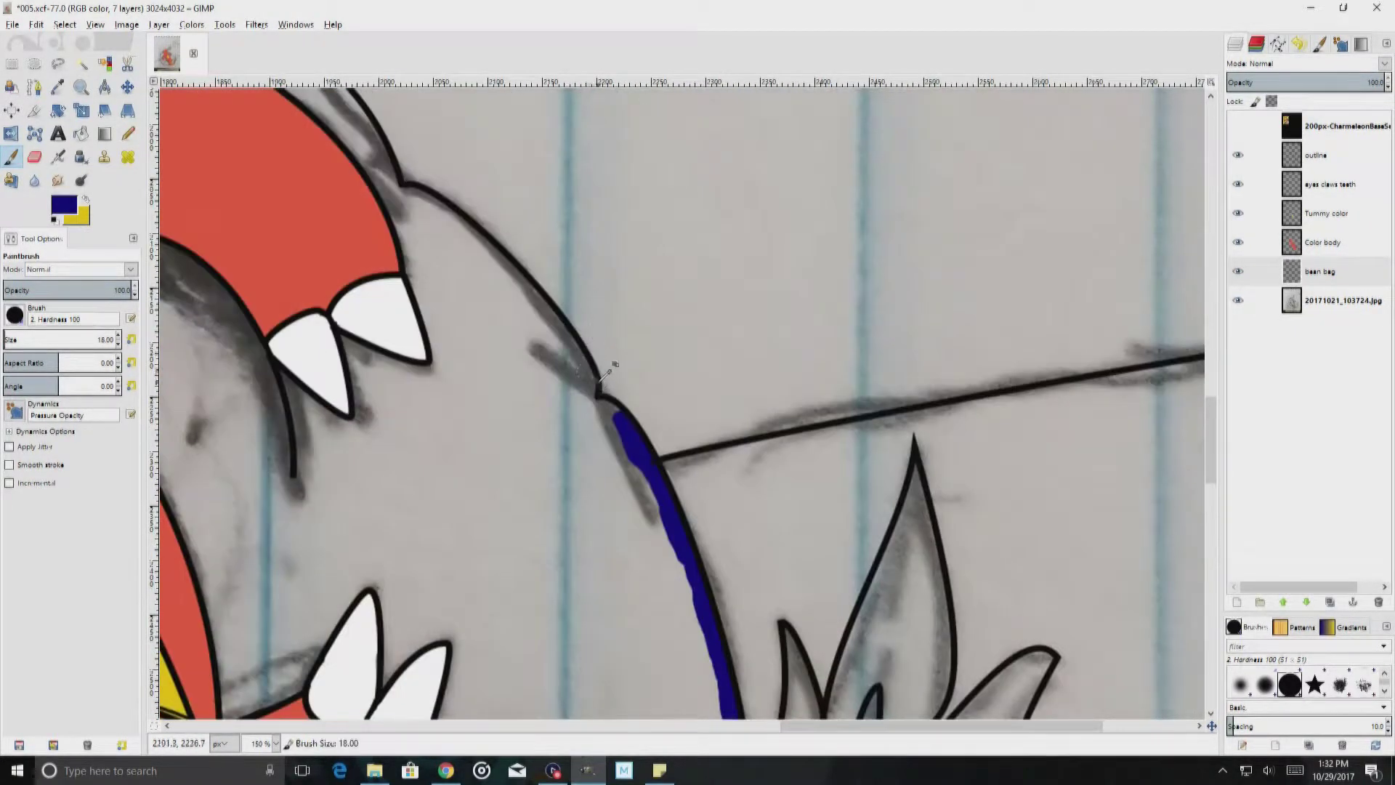
{"action": "scroll", "coordinate": [636, 436], "scroll_direction": "up", "scroll_amount": 1, "text": "ctrl"}
{"action": "left_click_drag", "start_coordinate": [570, 341], "coordinate": [631, 445]}
Step: Add blue along the edge and the pocket under the dragon's head
{"action": "scroll", "coordinate": [631, 445], "scroll_direction": "up", "scroll_amount": 5}
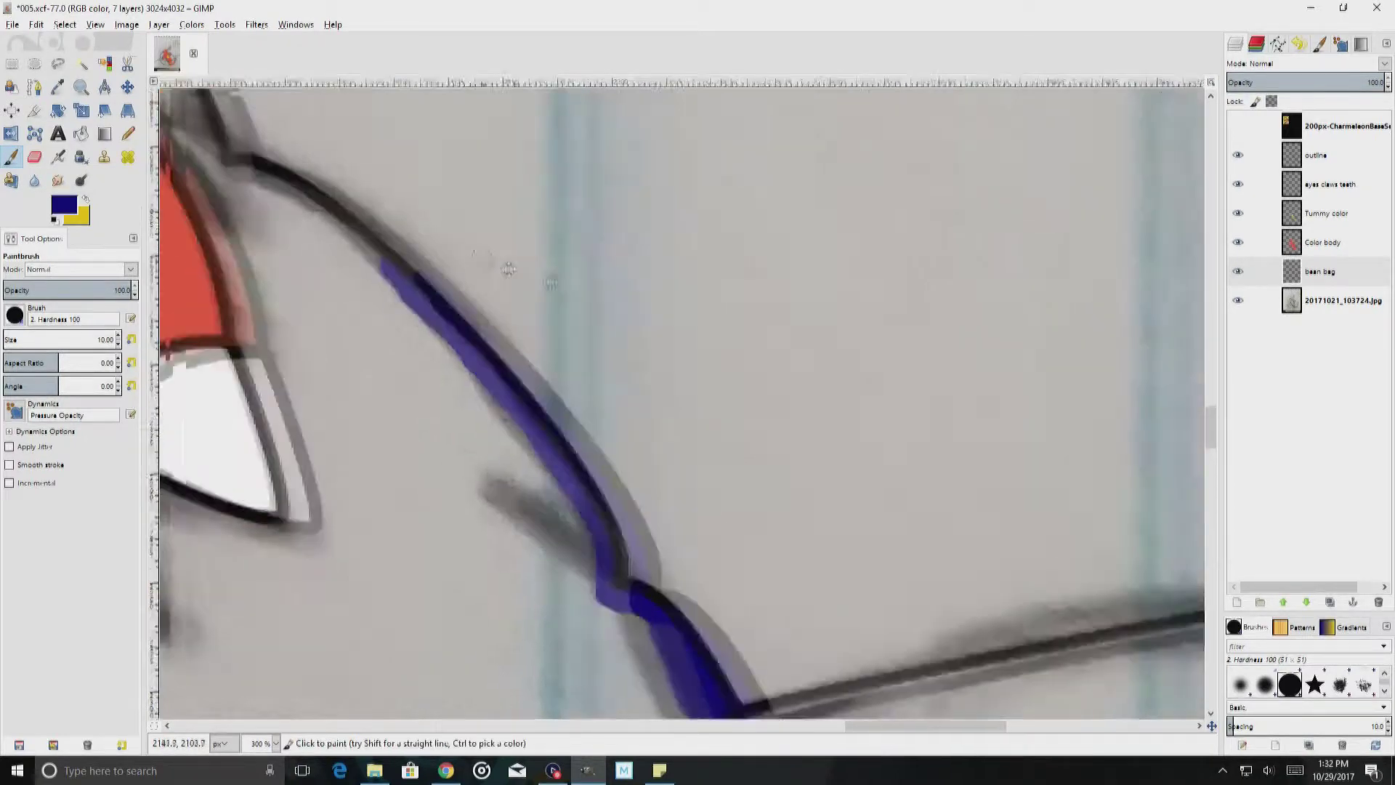
{"action": "scroll", "coordinate": [630, 445], "scroll_direction": "left", "scroll_amount": 8}
{"action": "left_click_drag", "start_coordinate": [603, 138], "coordinate": [571, 91]}
{"action": "scroll", "coordinate": [484, 149], "scroll_direction": "up", "scroll_amount": 5}
{"action": "scroll", "coordinate": [483, 149], "scroll_direction": "left", "scroll_amount": 7}
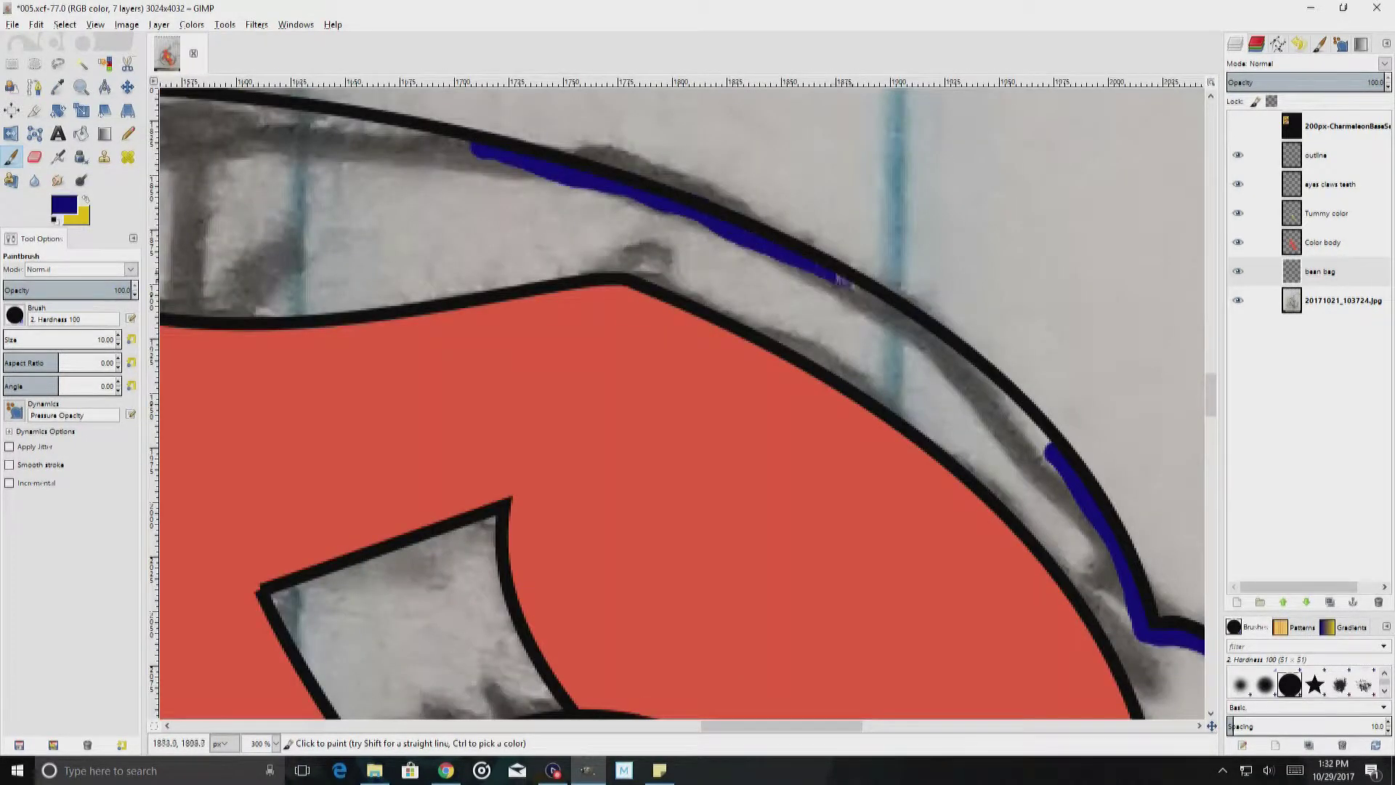
{"action": "scroll", "coordinate": [422, 214], "scroll_direction": "up", "scroll_amount": 6}
{"action": "scroll", "coordinate": [422, 215], "scroll_direction": "left", "scroll_amount": 8}
{"action": "mouse_move", "coordinate": [422, 214]}
{"action": "left_mouse_down"}
{"action": "mouse_move", "coordinate": [723, 212]}
{"action": "mouse_move", "coordinate": [982, 247]}
{"action": "left_mouse_up"}
{"action": "scroll", "coordinate": [507, 269], "scroll_direction": "down", "scroll_amount": 4, "text": "ctrl"}
Step: Bucket Fill the bean bag dark blue and show the reference card layer
{"action": "key", "text": "shift+b"}
{"action": "left_click", "coordinate": [240, 473]}
{"action": "scroll", "coordinate": [756, 517], "scroll_direction": "down", "scroll_amount": 2, "text": "ctrl"}
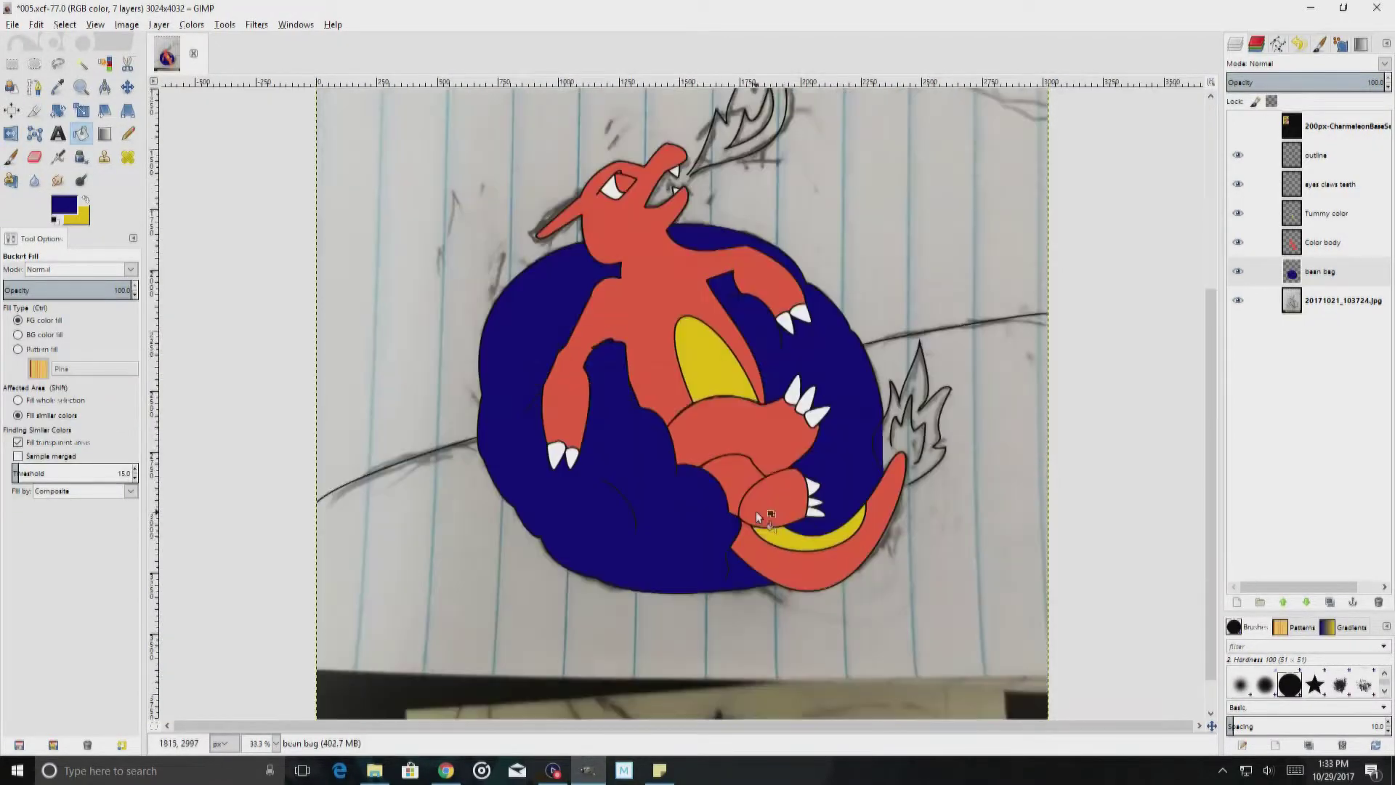
{"action": "left_click", "coordinate": [1237, 126]}
{"action": "left_click", "coordinate": [1344, 126]}
Step: Paint a blue iris inside the eye on the eyes claws teeth layer
{"action": "scroll", "coordinate": [480, 262], "scroll_direction": "up", "scroll_amount": 5, "text": "ctrl"}
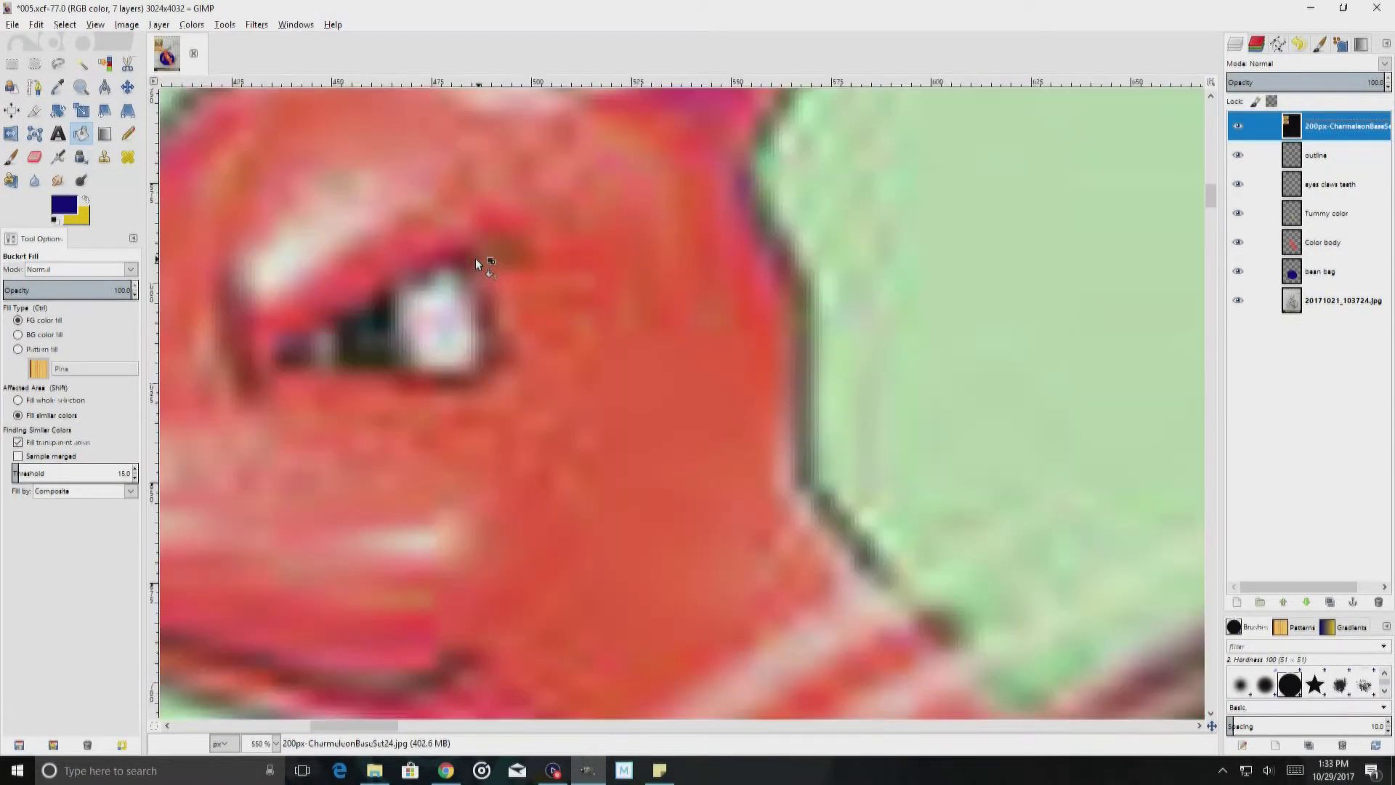
{"action": "scroll", "coordinate": [480, 261], "scroll_direction": "down", "scroll_amount": 5, "text": "ctrl"}
{"action": "scroll", "coordinate": [429, 313], "scroll_direction": "up", "scroll_amount": 5, "text": "ctrl"}
{"action": "scroll", "coordinate": [429, 312], "scroll_direction": "down", "scroll_amount": 3, "text": "ctrl"}
{"action": "left_click", "coordinate": [1330, 184]}
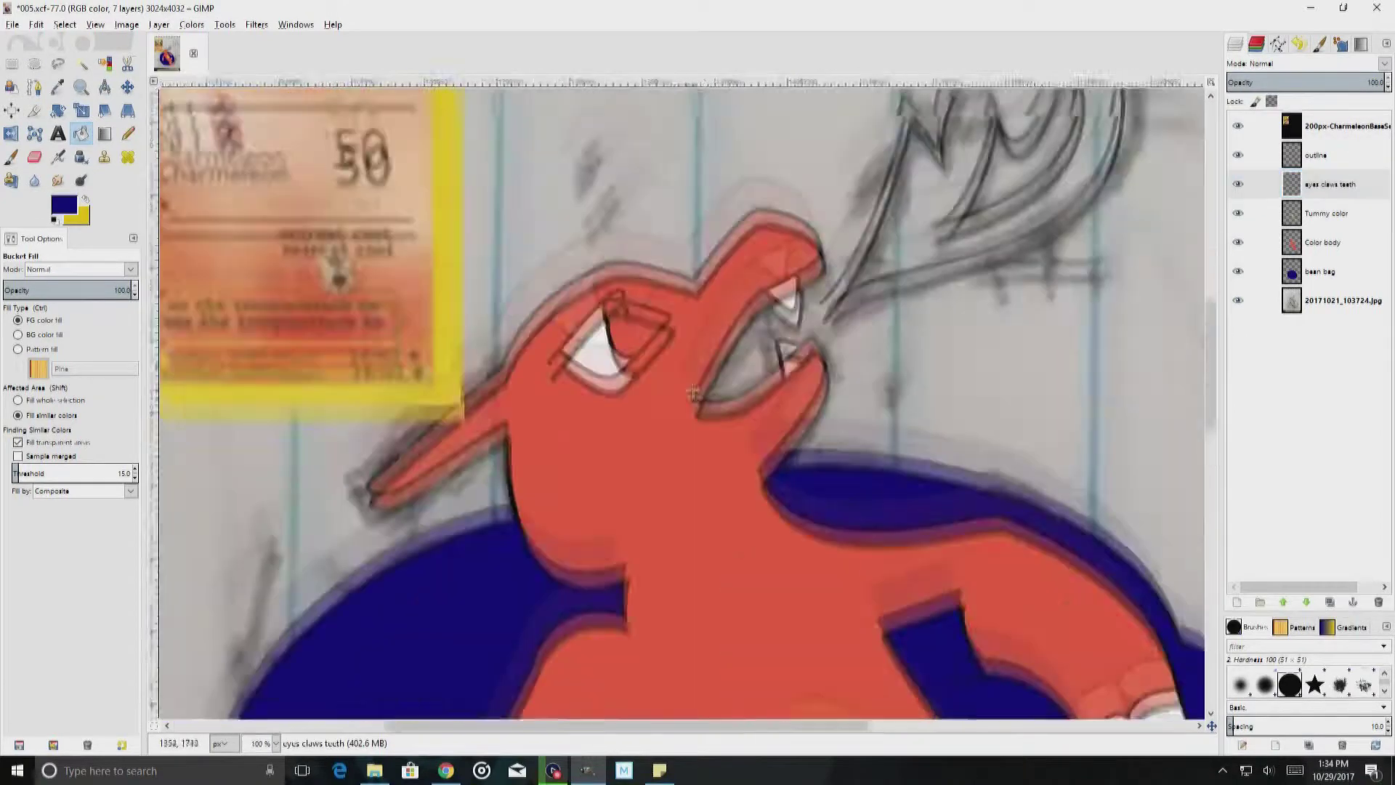
{"action": "scroll", "coordinate": [654, 328], "scroll_direction": "up", "scroll_amount": 2, "text": "ctrl"}
{"action": "left_click", "coordinate": [64, 206]}
{"action": "left_click", "coordinate": [210, 319]}
{"action": "key", "text": "p"}
{"action": "left_click_drag", "start_coordinate": [665, 316], "coordinate": [625, 355]}
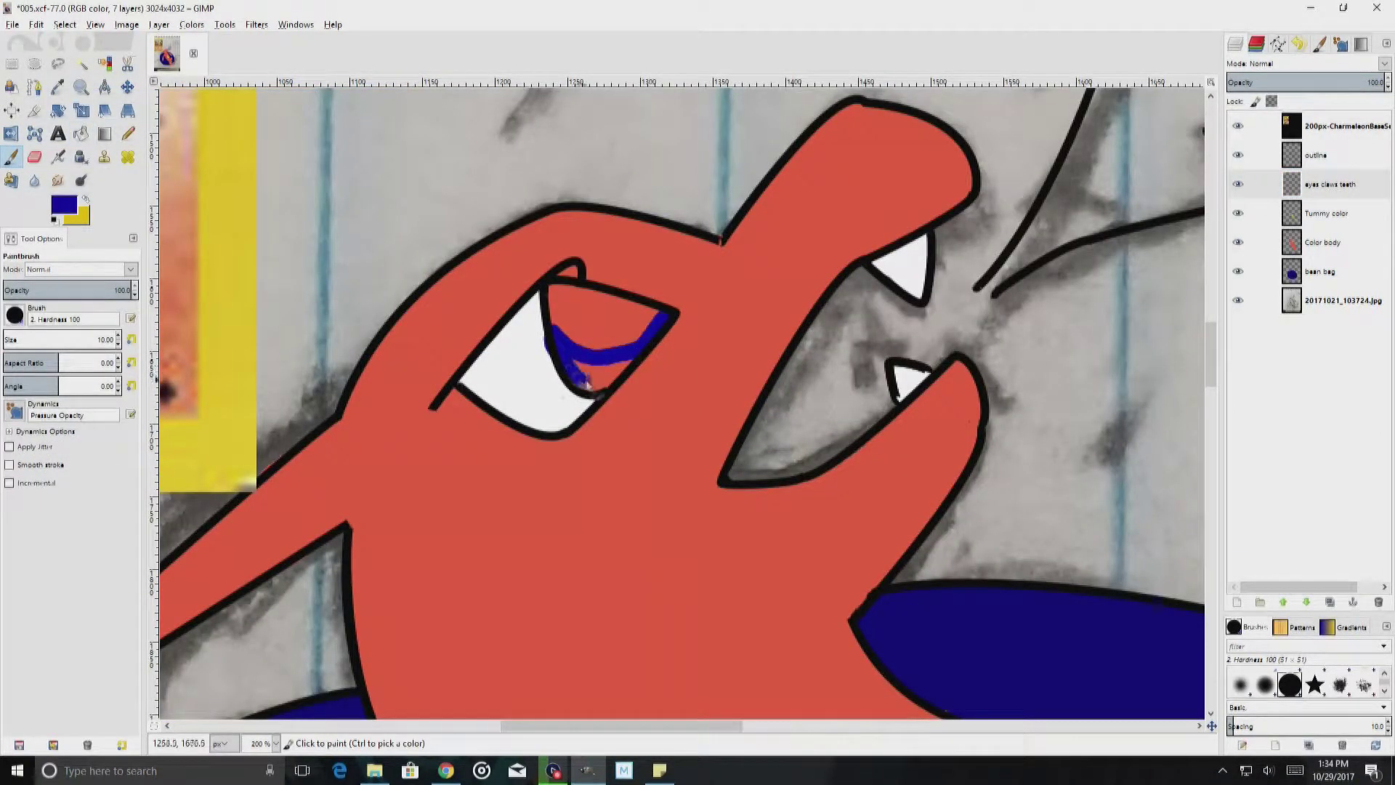
Step: Reset colours and paint the upper part of the eye dark grey
{"action": "left_click", "coordinate": [490, 361], "text": "ctrl"}
{"action": "left_click", "coordinate": [64, 205]}
{"action": "left_click", "coordinate": [199, 315]}
{"action": "key", "text": "d"}
{"action": "scroll", "coordinate": [574, 254], "scroll_direction": "up", "scroll_amount": 4, "text": "ctrl"}
{"action": "left_click", "coordinate": [852, 535]}
{"action": "mouse_move", "coordinate": [851, 540]}
{"action": "left_mouse_down"}
{"action": "mouse_move", "coordinate": [654, 624]}
{"action": "mouse_move", "coordinate": [484, 530]}
{"action": "mouse_move", "coordinate": [800, 553]}
{"action": "left_mouse_up"}
Step: Sample a pale yellow from the reference card art with the Color Picker
{"action": "scroll", "coordinate": [772, 473], "scroll_direction": "down", "scroll_amount": 4, "text": "ctrl"}
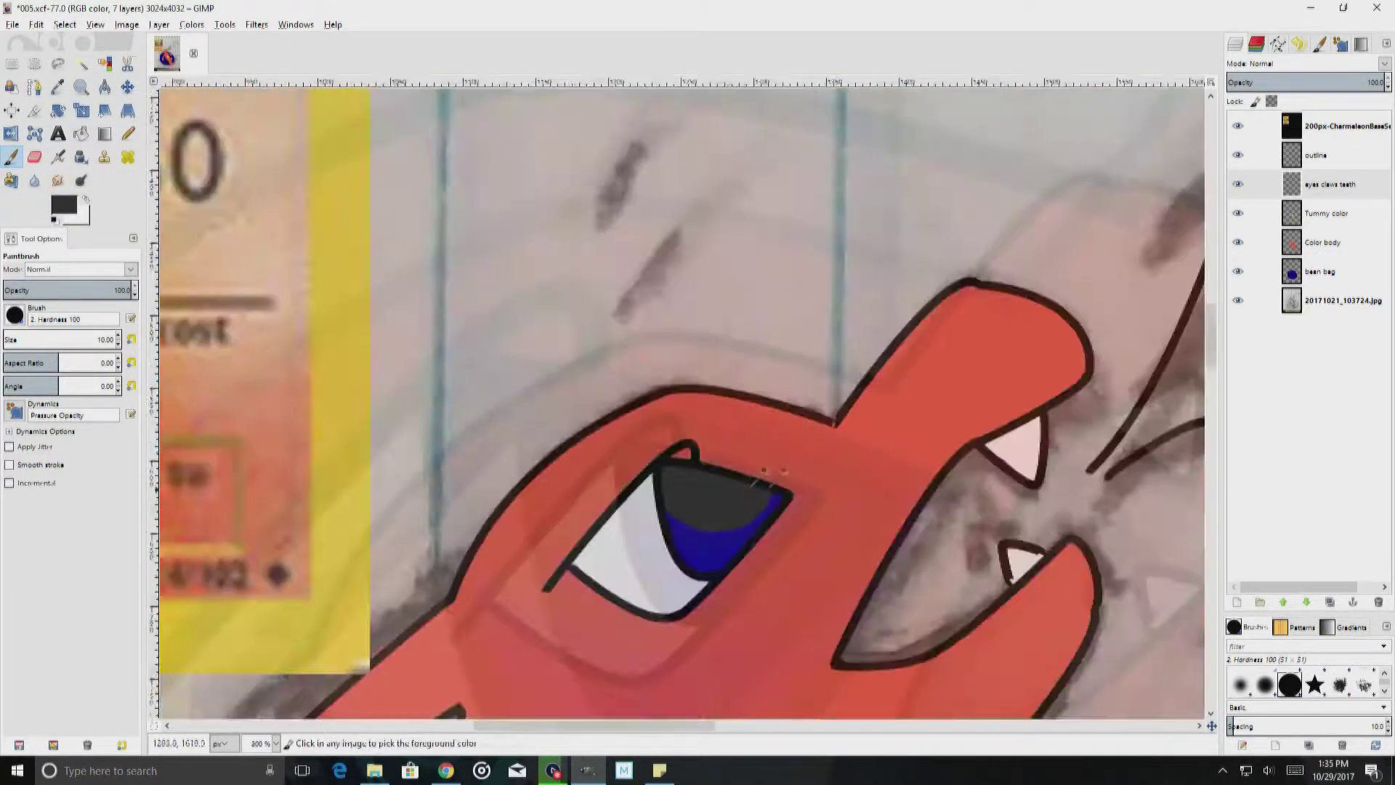
{"action": "scroll", "coordinate": [772, 472], "scroll_direction": "down", "scroll_amount": 4, "text": "ctrl"}
{"action": "scroll", "coordinate": [461, 427], "scroll_direction": "up", "scroll_amount": 4, "text": "ctrl"}
{"action": "scroll", "coordinate": [426, 539], "scroll_direction": "up", "scroll_amount": 4, "text": "ctrl"}
{"action": "scroll", "coordinate": [843, 416], "scroll_direction": "down", "scroll_amount": 7, "text": "ctrl"}
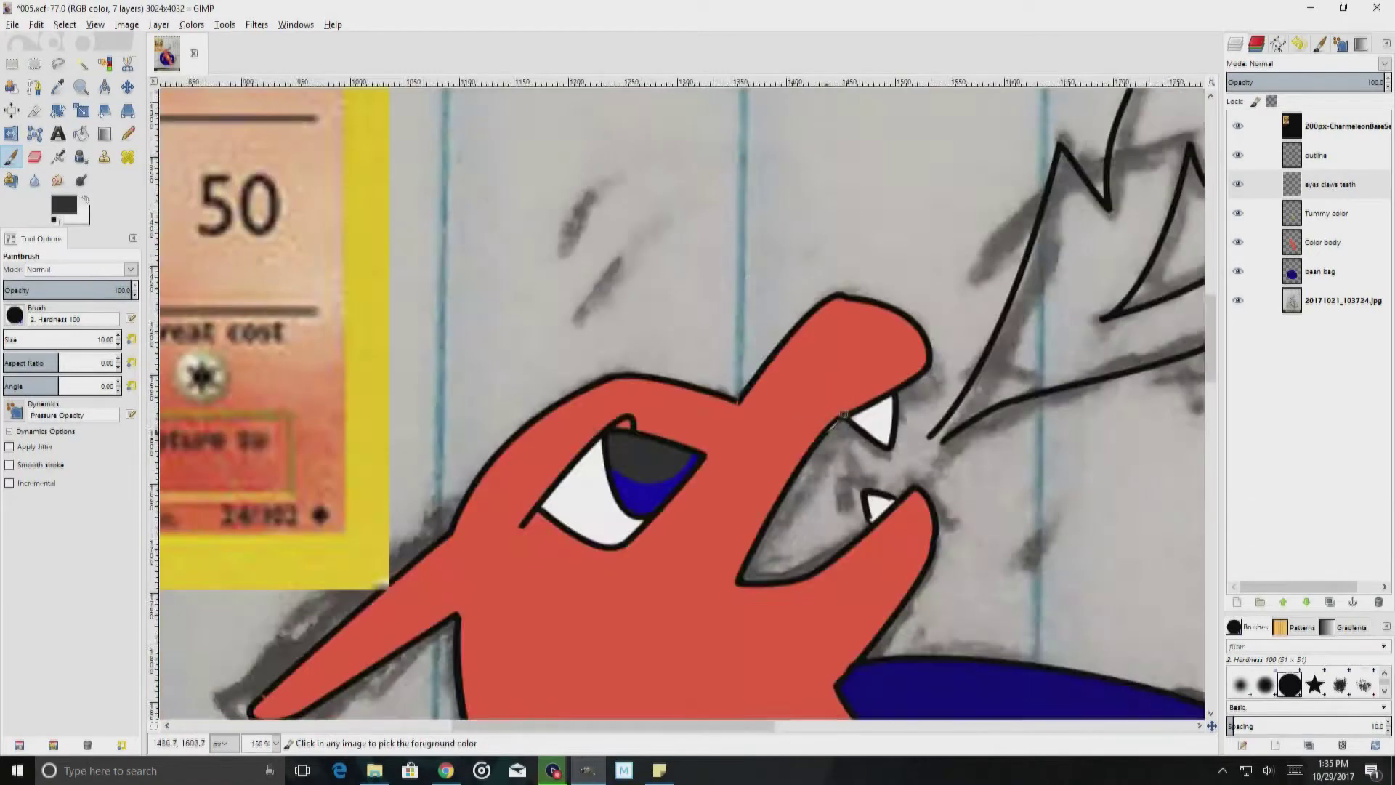
{"action": "scroll", "coordinate": [843, 416], "scroll_direction": "down", "scroll_amount": 3, "text": "ctrl"}
{"action": "scroll", "coordinate": [463, 357], "scroll_direction": "up", "scroll_amount": 3, "text": "ctrl"}
{"action": "key", "text": "o"}
{"action": "left_click", "coordinate": [455, 364]}
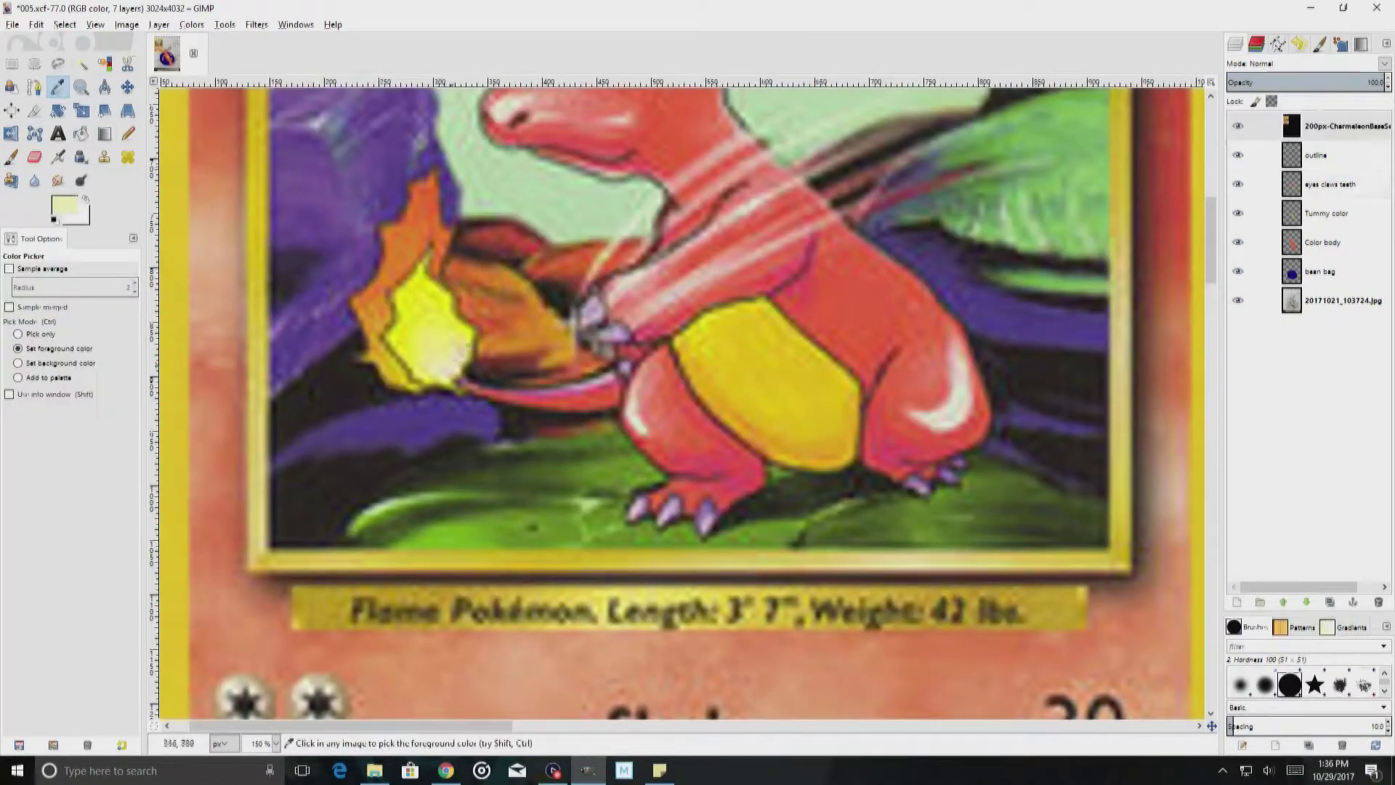
Step: Add a new Flames layer for the breath flame
{"action": "right_click", "coordinate": [1315, 184]}
{"action": "left_click", "coordinate": [1250, 193]}
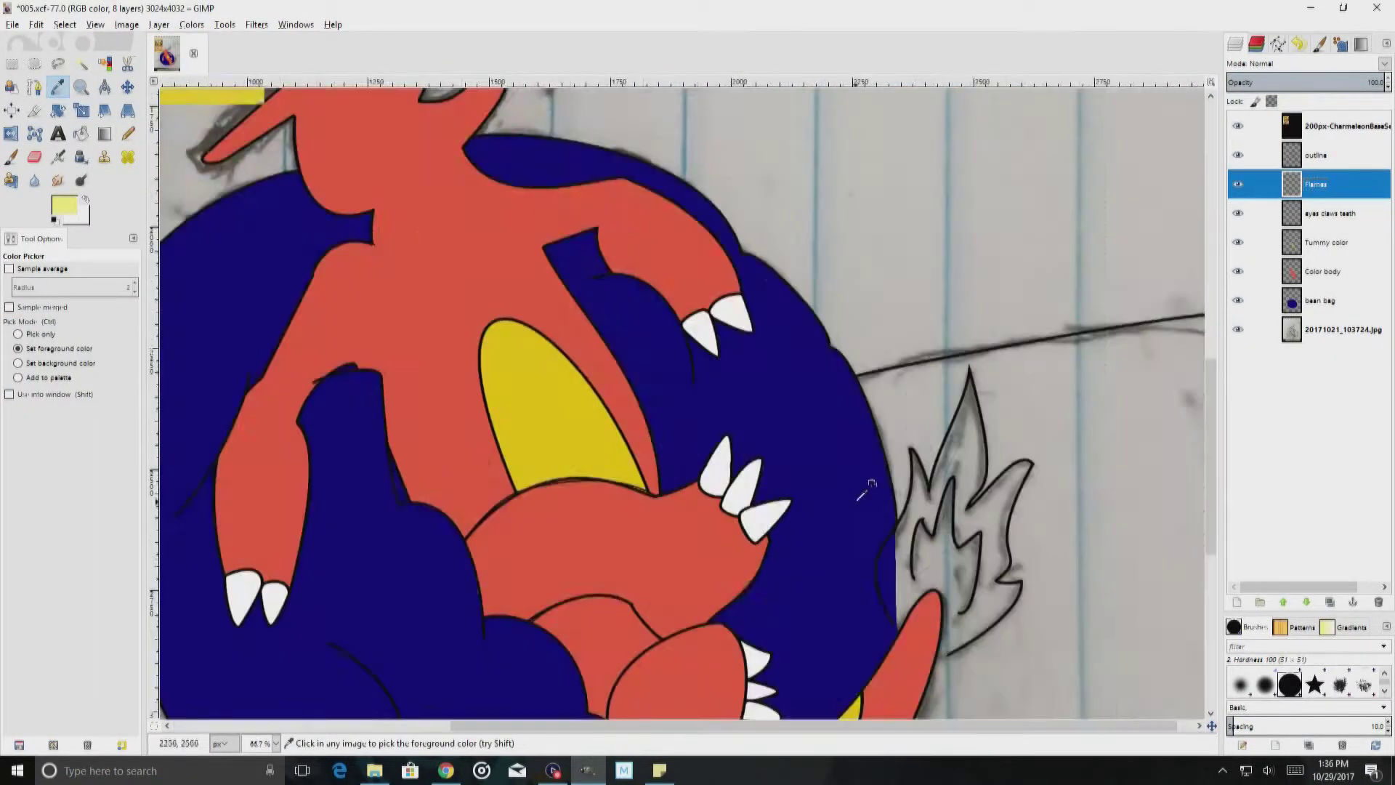
{"action": "scroll", "coordinate": [311, 377], "scroll_direction": "up", "scroll_amount": 2, "text": "ctrl"}
{"action": "scroll", "coordinate": [311, 378], "scroll_direction": "down", "scroll_amount": 2, "text": "ctrl"}
{"action": "scroll", "coordinate": [311, 377], "scroll_direction": "down", "scroll_amount": 3, "text": "ctrl"}
{"action": "scroll", "coordinate": [758, 335], "scroll_direction": "up", "scroll_amount": 4, "text": "ctrl"}
Step: Paint yellow around the inner flame shape and its tip
{"action": "key", "text": "p"}
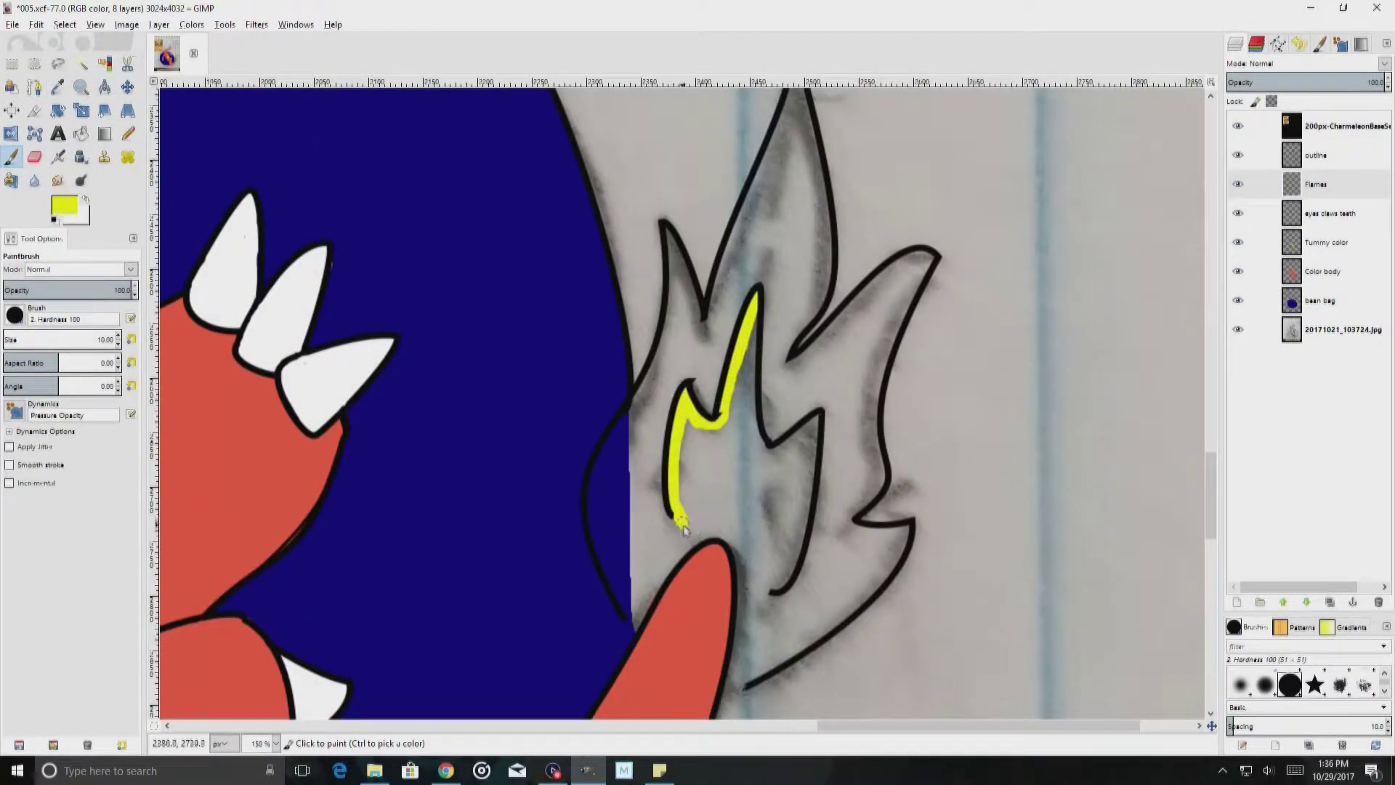
{"action": "left_click_drag", "start_coordinate": [814, 460], "coordinate": [756, 452]}
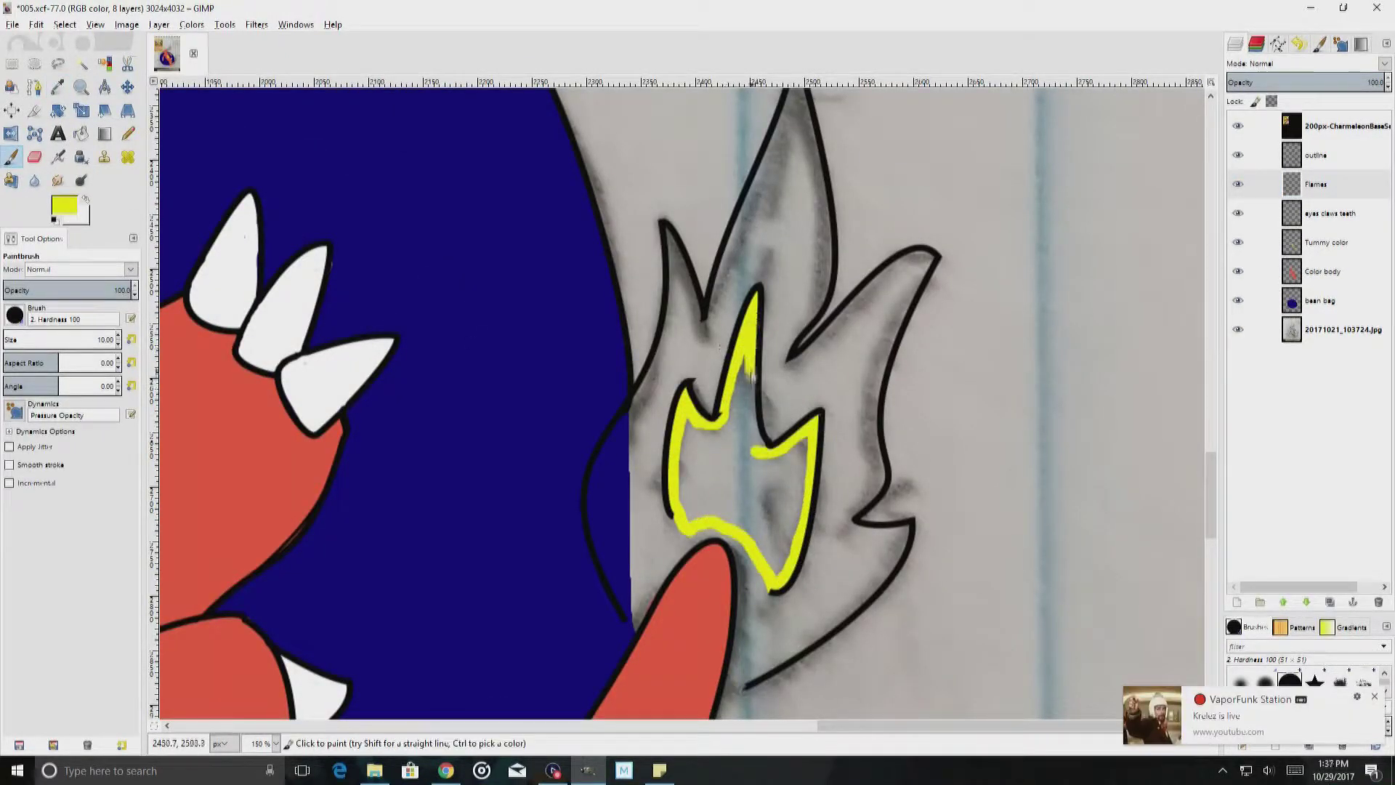
{"action": "left_click_drag", "start_coordinate": [752, 356], "coordinate": [759, 465]}
{"action": "scroll", "coordinate": [760, 465], "scroll_direction": "up", "scroll_amount": 2, "text": "ctrl"}
{"action": "scroll", "coordinate": [759, 466], "scroll_direction": "up", "scroll_amount": 1, "text": "ctrl"}
{"action": "mouse_move", "coordinate": [727, 276]}
{"action": "left_mouse_down"}
{"action": "mouse_move", "coordinate": [800, 488]}
{"action": "mouse_move", "coordinate": [814, 591]}
{"action": "left_mouse_up"}
Step: Bucket Fill the flame interior yellow and erase spill past its lower edge
{"action": "key", "text": "shift+b"}
{"action": "left_click", "coordinate": [814, 591]}
{"action": "scroll", "coordinate": [814, 592], "scroll_direction": "down", "scroll_amount": 5}
{"action": "key", "text": "shift+e"}
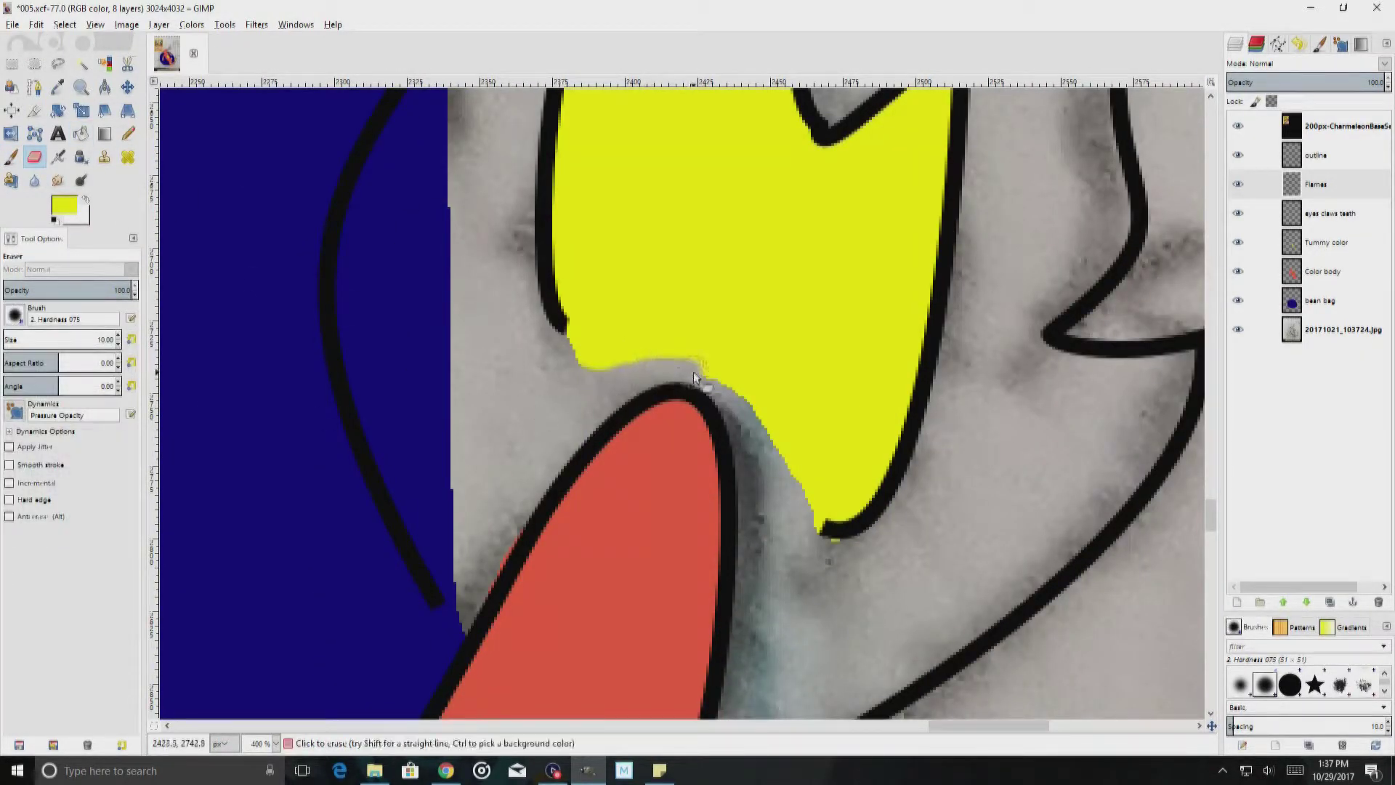
{"action": "left_click_drag", "start_coordinate": [657, 377], "coordinate": [784, 567]}
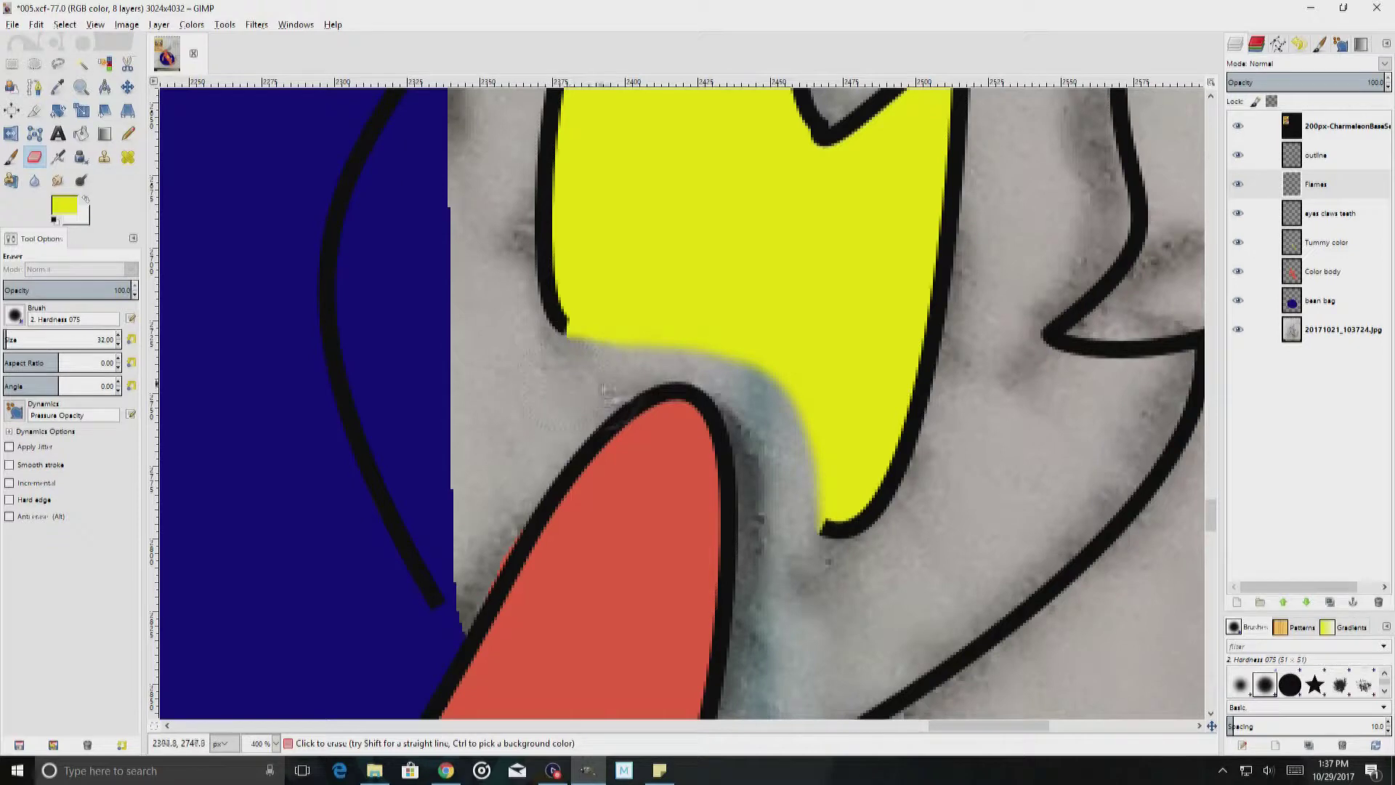
{"action": "scroll", "coordinate": [729, 377], "scroll_direction": "down", "scroll_amount": 3, "text": "ctrl"}
Step: Paint yellow down the flame's inside edge and remaining flame areas
{"action": "scroll", "coordinate": [729, 378], "scroll_direction": "left", "scroll_amount": 5}
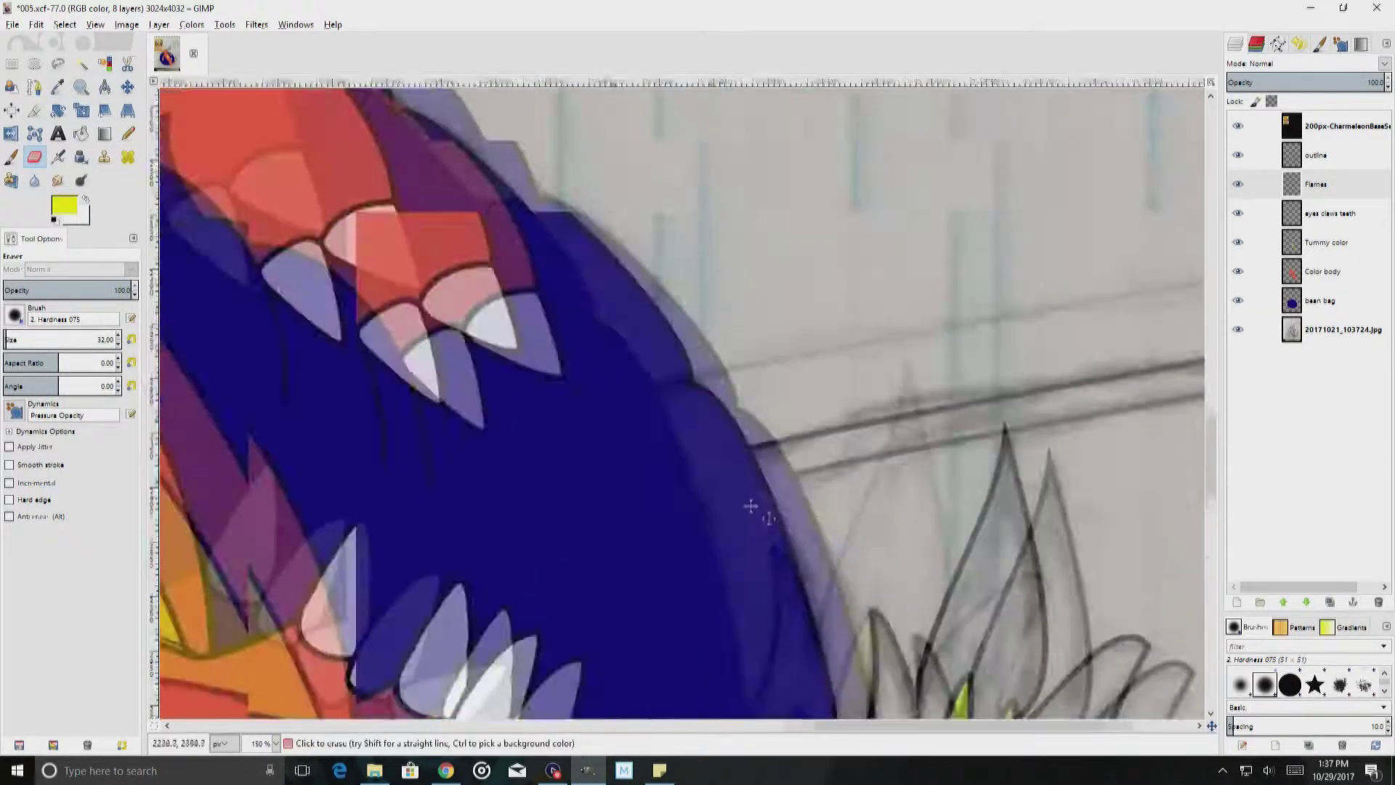
{"action": "scroll", "coordinate": [731, 281], "scroll_direction": "up", "scroll_amount": 3, "text": "ctrl"}
{"action": "mouse_move", "coordinate": [730, 269]}
{"action": "left_mouse_down"}
{"action": "mouse_move", "coordinate": [709, 440]}
{"action": "mouse_move", "coordinate": [646, 552]}
{"action": "left_mouse_up"}
{"action": "scroll", "coordinate": [647, 552], "scroll_direction": "down", "scroll_amount": 1}
{"action": "scroll", "coordinate": [647, 552], "scroll_direction": "down", "scroll_amount": 2}
{"action": "left_click_drag", "start_coordinate": [400, 407], "coordinate": [262, 575]}
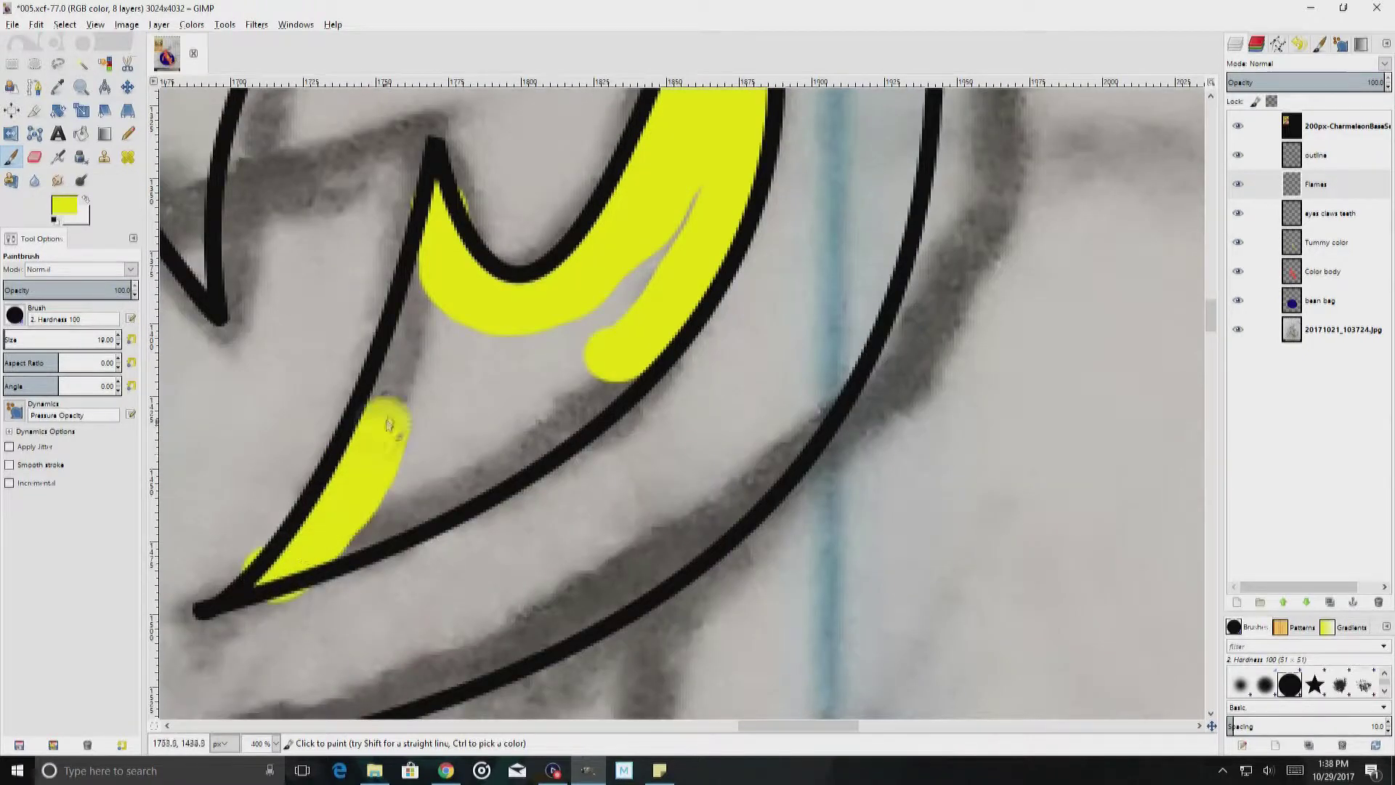
{"action": "left_click_drag", "start_coordinate": [363, 436], "coordinate": [654, 218]}
{"action": "mouse_move", "coordinate": [378, 538]}
{"action": "left_mouse_down"}
{"action": "mouse_move", "coordinate": [513, 396]}
{"action": "mouse_move", "coordinate": [443, 407]}
{"action": "left_mouse_up"}
Step: Create a new layer named 'Flames2' for the outer flame colour
{"action": "key", "text": "shift+e"}
{"action": "scroll", "coordinate": [657, 266], "scroll_direction": "up", "scroll_amount": 1}
{"action": "scroll", "coordinate": [656, 265], "scroll_direction": "left", "scroll_amount": 2}
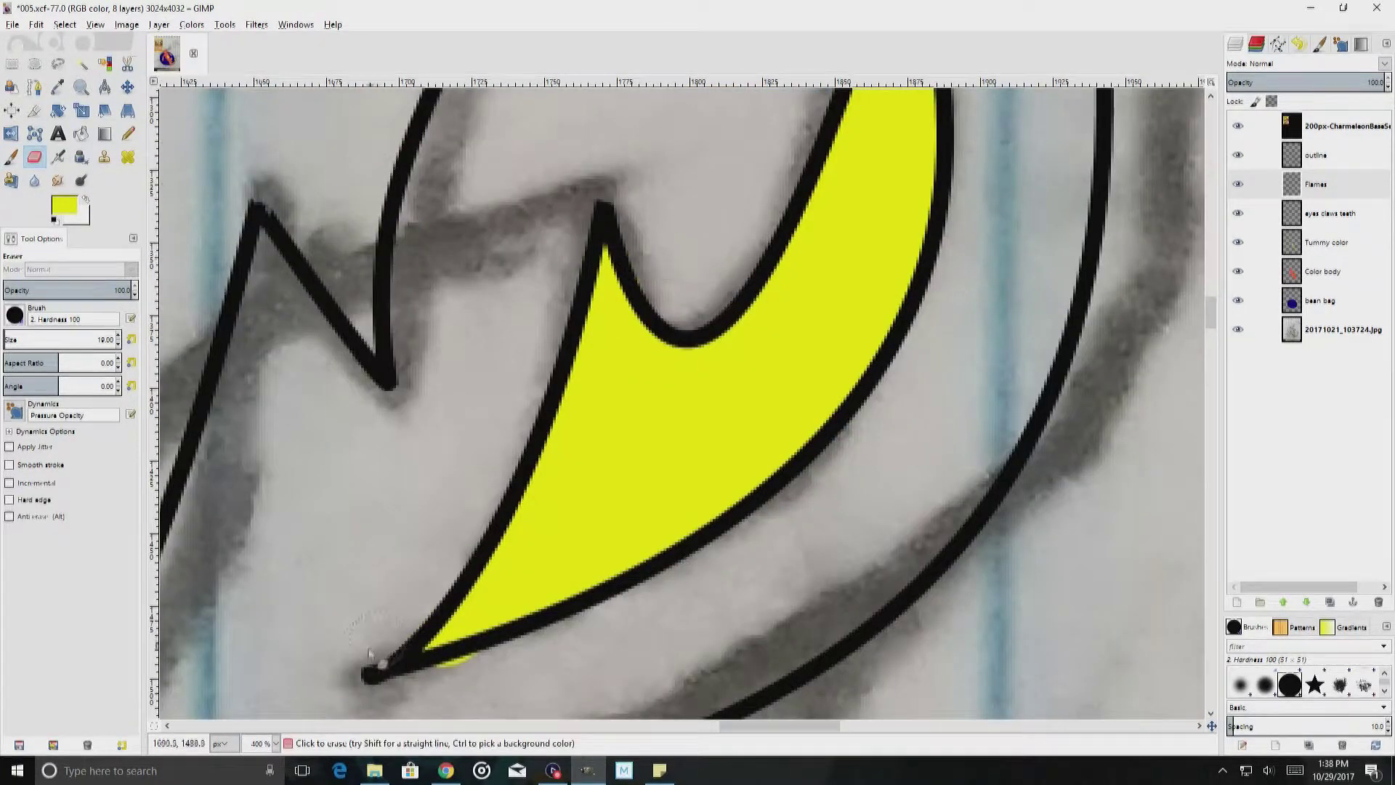
{"action": "scroll", "coordinate": [370, 654], "scroll_direction": "down", "scroll_amount": 2}
{"action": "key", "text": "shift+ctrl+n"}
{"action": "type", "text": "Flames2"}
{"action": "key", "text": "Return"}
{"action": "scroll", "coordinate": [592, 275], "scroll_direction": "up", "scroll_amount": 1}
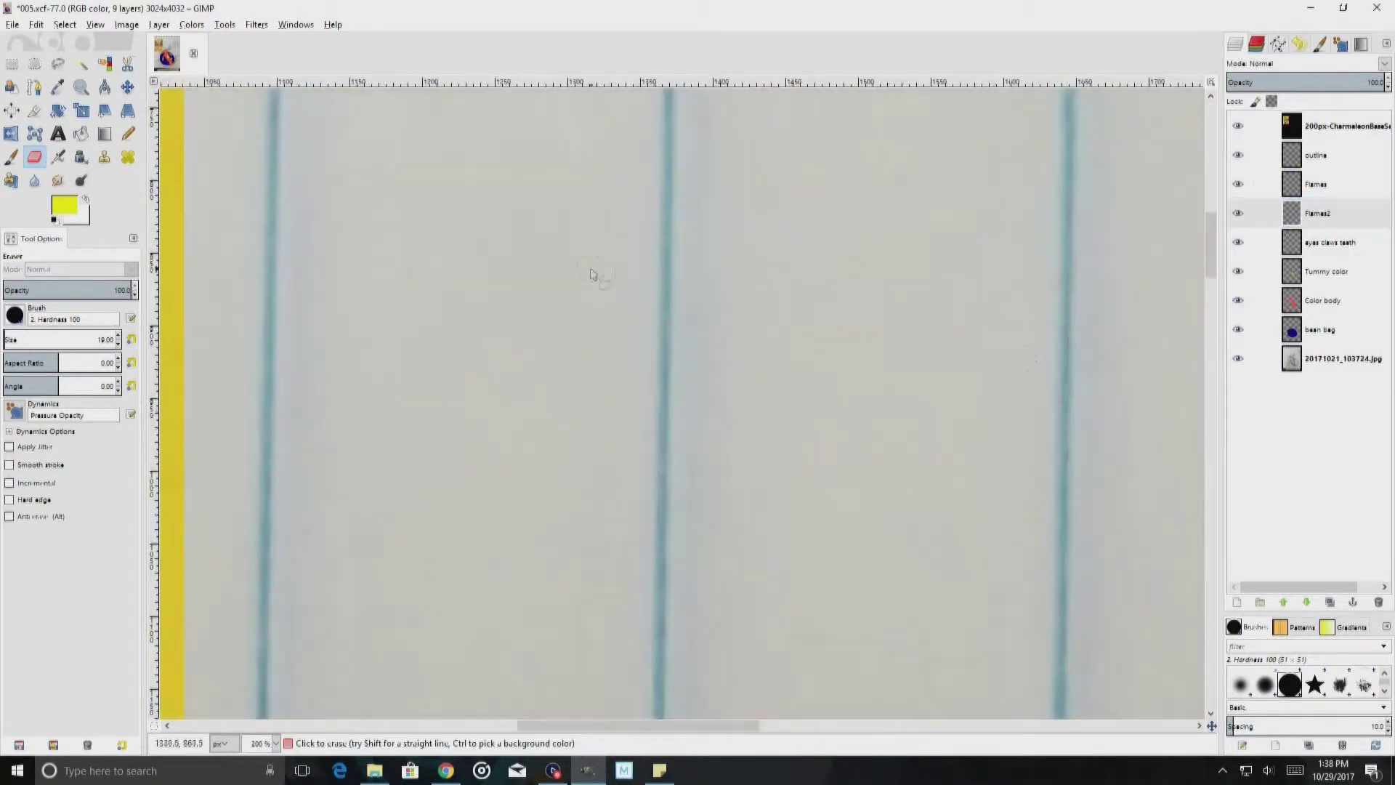
Step: Sample orange from the reference flame and paint the flame outline on the Flames2 layer
{"action": "scroll", "coordinate": [590, 274], "scroll_direction": "left", "scroll_amount": 10}
{"action": "key", "text": "o"}
{"action": "left_click", "coordinate": [412, 206]}
{"action": "scroll", "coordinate": [814, 347], "scroll_direction": "down", "scroll_amount": 2}
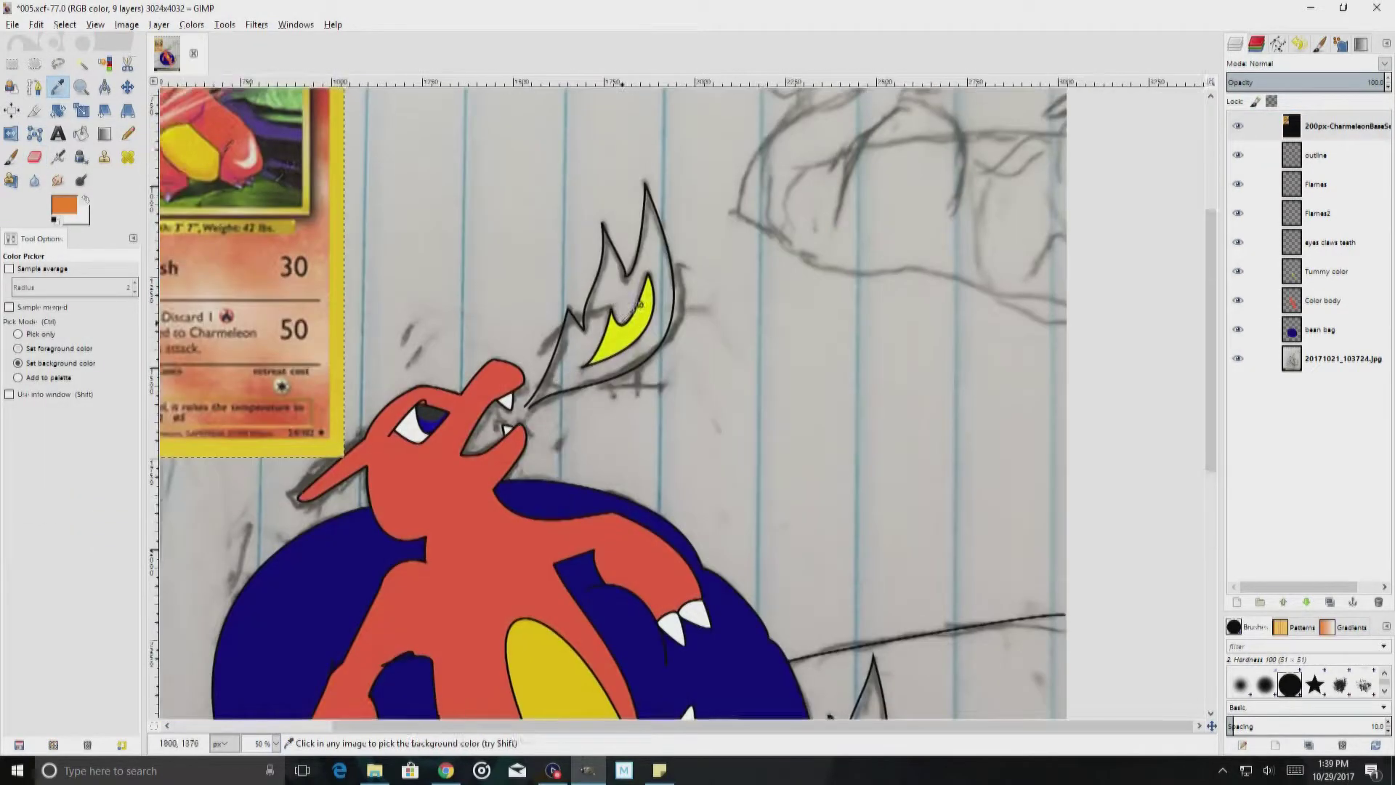
{"action": "scroll", "coordinate": [407, 556], "scroll_direction": "up", "scroll_amount": 2}
{"action": "key", "text": "p"}
{"action": "left_click", "coordinate": [1317, 213]}
{"action": "left_click_drag", "start_coordinate": [390, 574], "coordinate": [429, 517]}
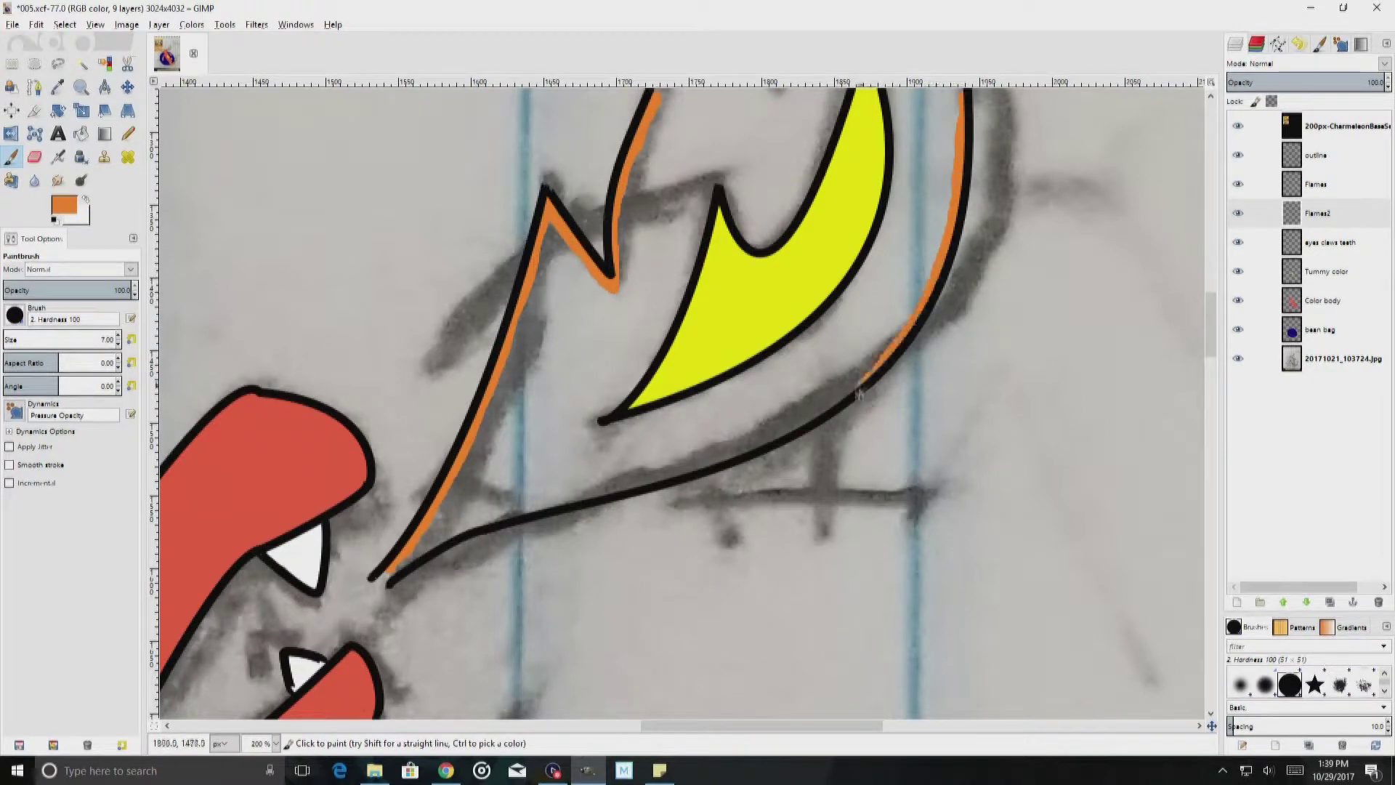
Step: Undo a misplaced orange bucket fill and brush orange inside the flame tip
{"action": "key", "text": "shift+b"}
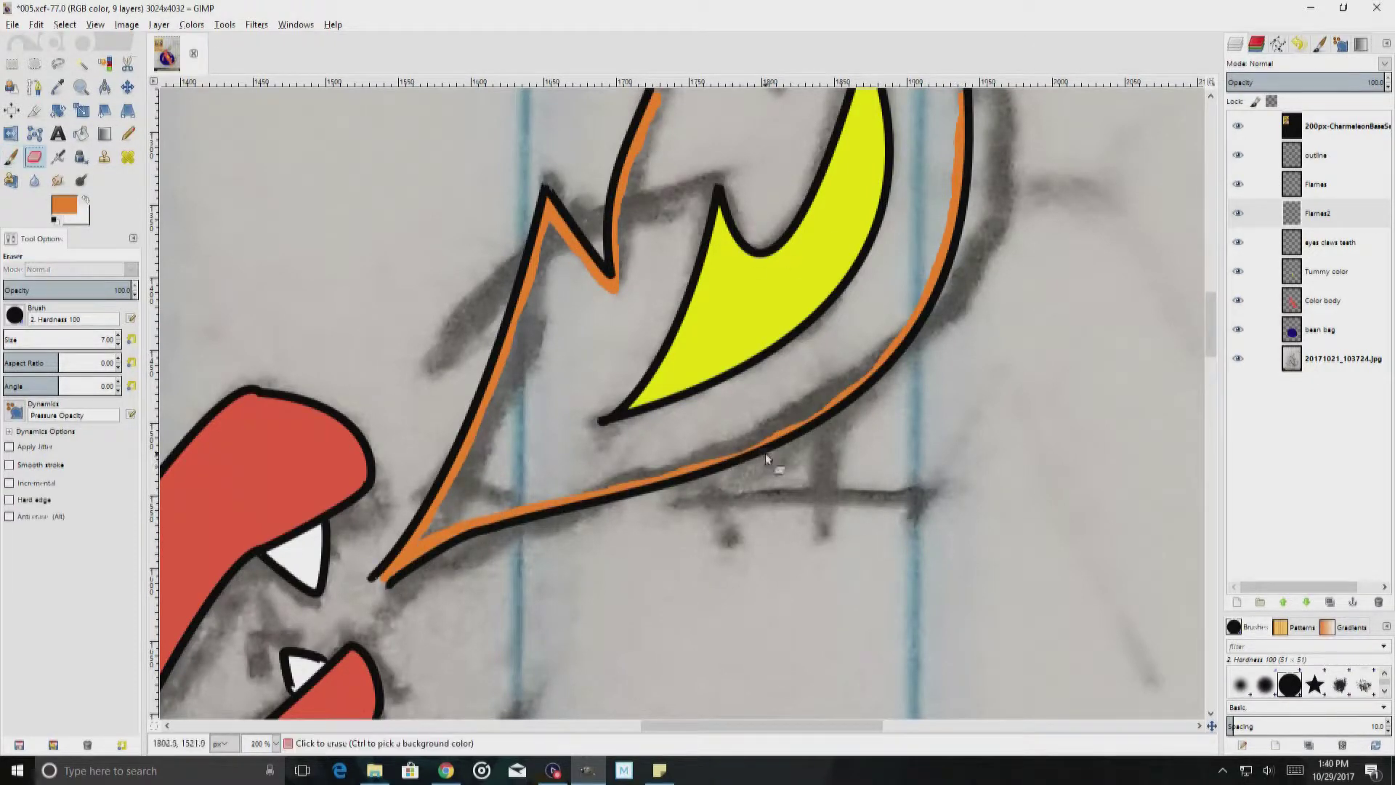
{"action": "left_click", "coordinate": [560, 330]}
{"action": "key", "text": "ctrl+z"}
{"action": "scroll", "coordinate": [561, 330], "scroll_direction": "up", "scroll_amount": 5}
{"action": "key", "text": "p"}
{"action": "left_click_drag", "start_coordinate": [857, 186], "coordinate": [859, 237]}
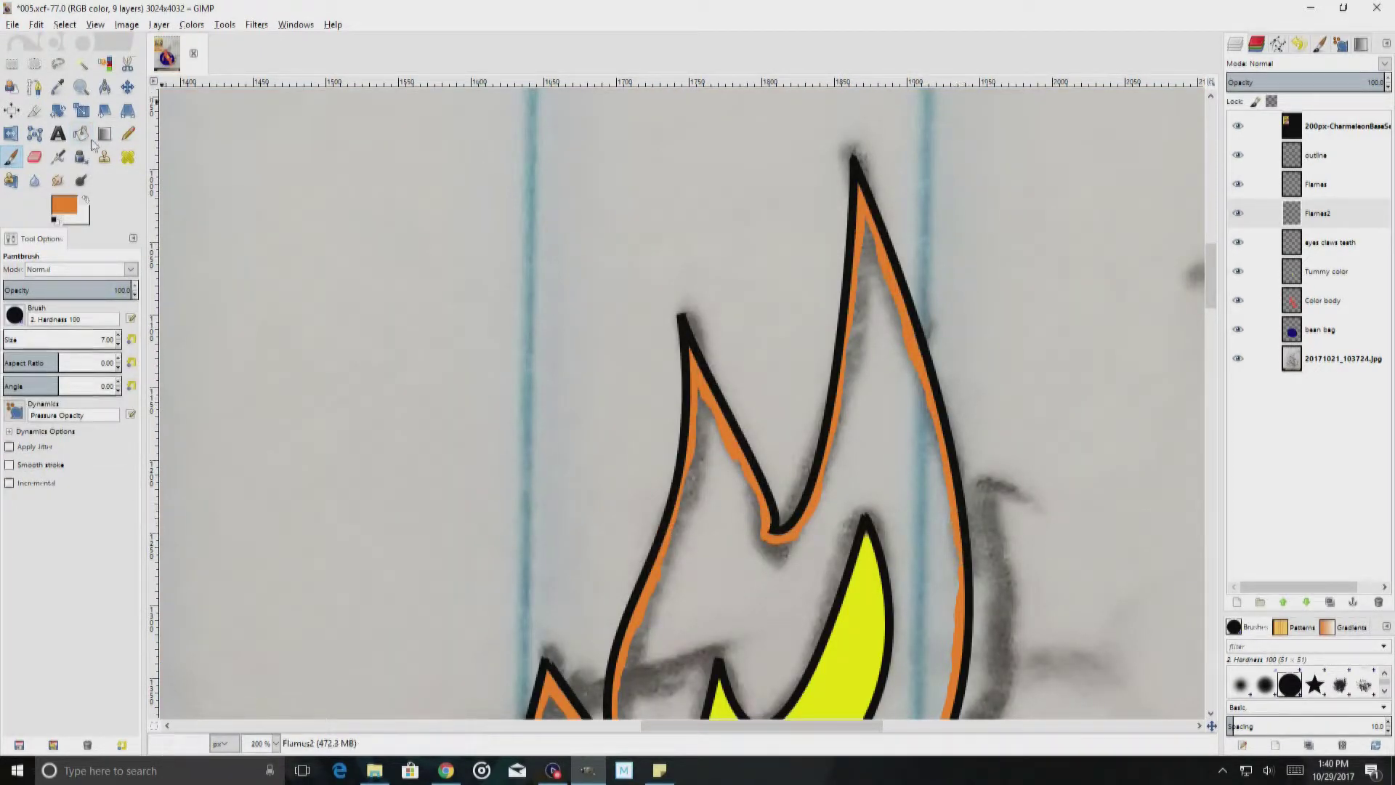
{"action": "scroll", "coordinate": [859, 237], "scroll_direction": "down", "scroll_amount": 5}
{"action": "scroll", "coordinate": [872, 218], "scroll_direction": "up", "scroll_amount": 5}
Step: Paint orange along the right flame edges and inside the left flame
{"action": "left_click_drag", "start_coordinate": [901, 146], "coordinate": [865, 291]}
{"action": "scroll", "coordinate": [855, 270], "scroll_direction": "up", "scroll_amount": 2}
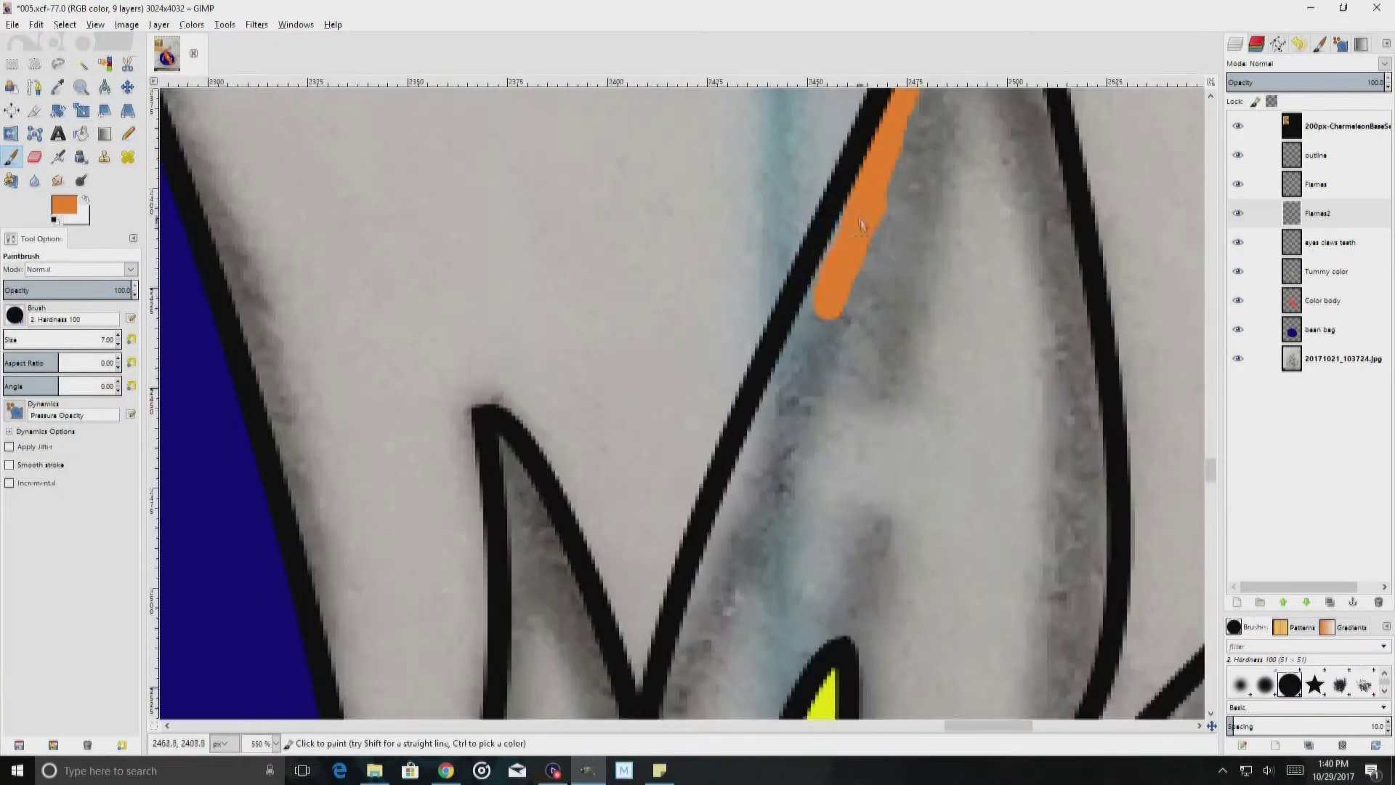
{"action": "left_click_drag", "start_coordinate": [1044, 91], "coordinate": [1105, 716]}
{"action": "left_click_drag", "start_coordinate": [509, 428], "coordinate": [512, 716]}
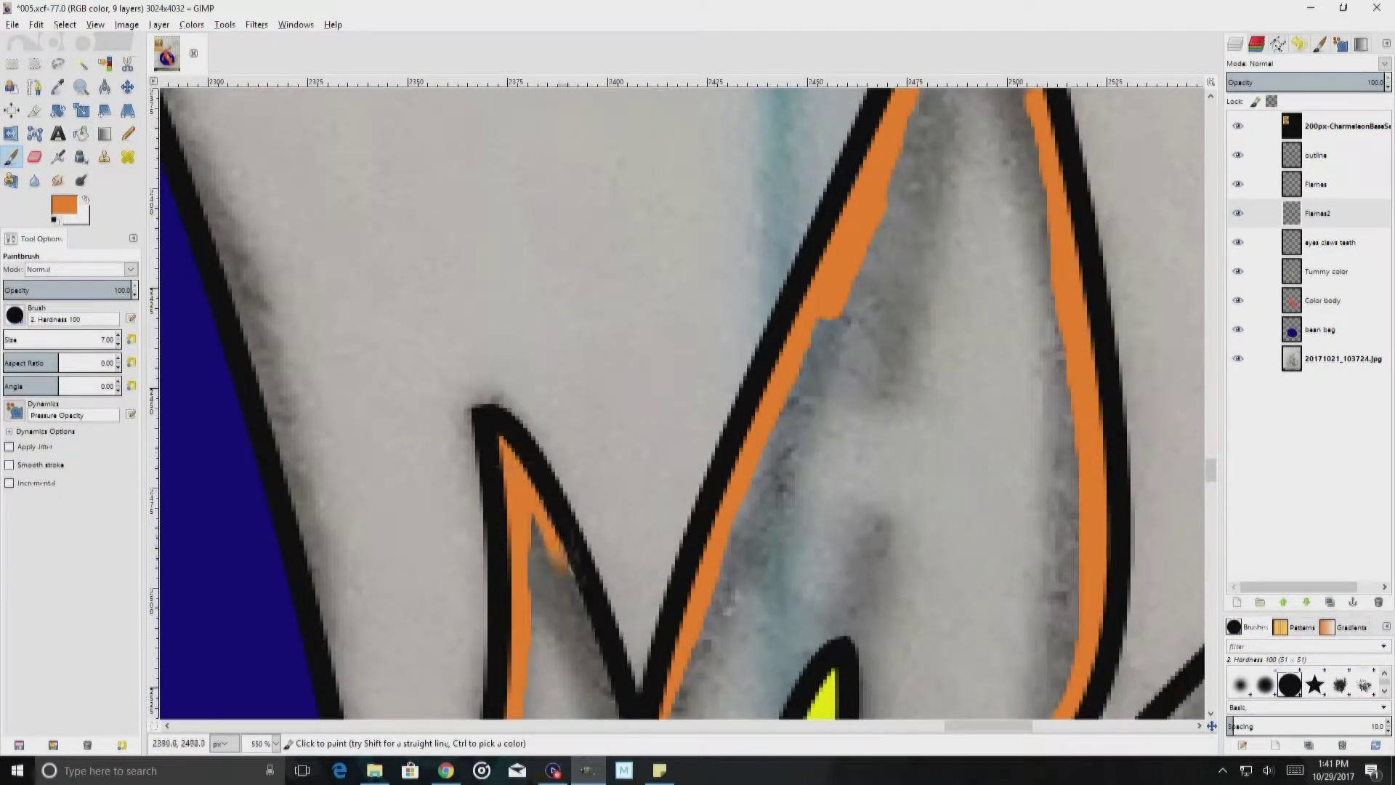
{"action": "scroll", "coordinate": [991, 196], "scroll_direction": "up", "scroll_amount": 3}
{"action": "scroll", "coordinate": [991, 196], "scroll_direction": "down", "scroll_amount": 5}
{"action": "left_click_drag", "start_coordinate": [1086, 131], "coordinate": [926, 501]}
{"action": "left_click_drag", "start_coordinate": [1199, 211], "coordinate": [1077, 367]}
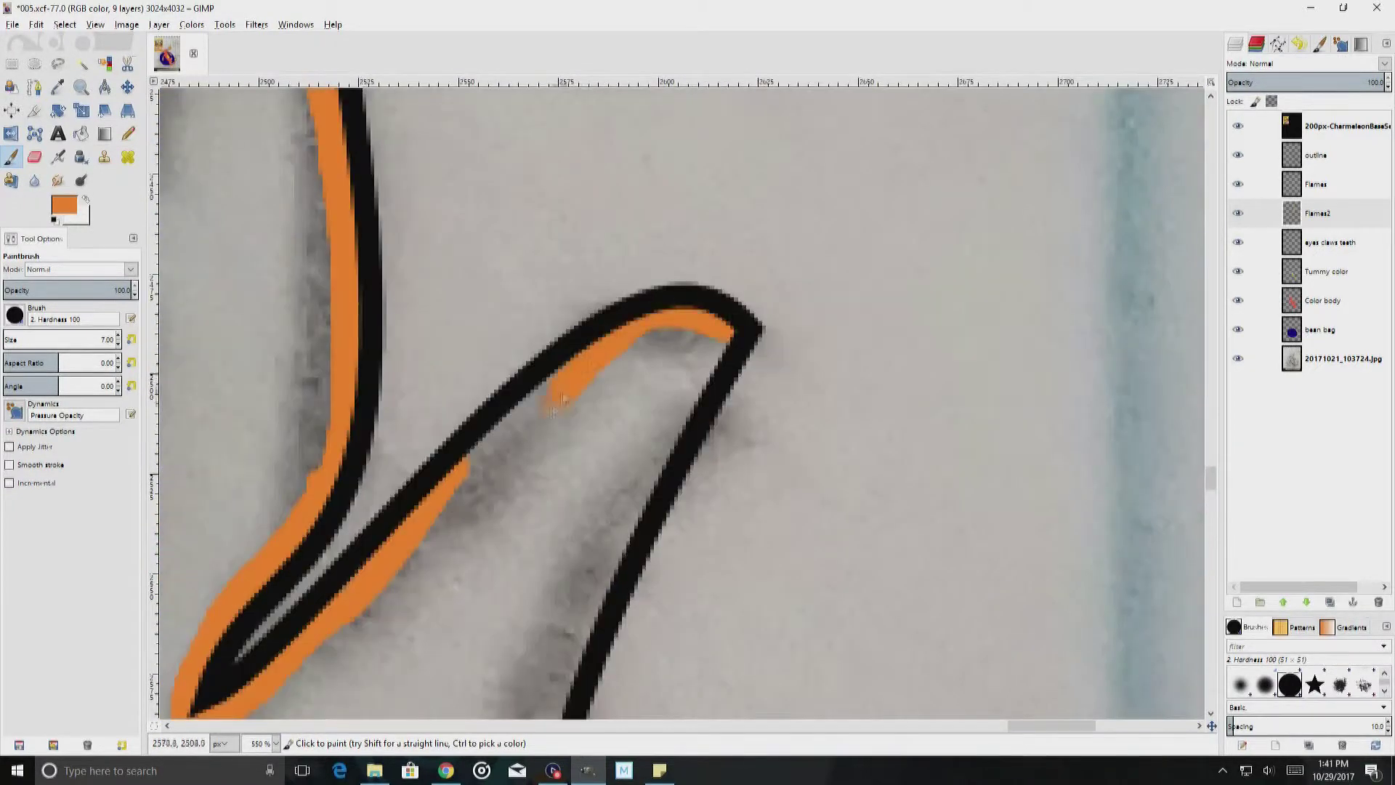
Step: Paint orange down the inner curve edge and along the black curve
{"action": "scroll", "coordinate": [727, 218], "scroll_direction": "down", "scroll_amount": 2}
{"action": "mouse_move", "coordinate": [726, 178]}
{"action": "left_mouse_down"}
{"action": "mouse_move", "coordinate": [658, 324]}
{"action": "mouse_move", "coordinate": [554, 692]}
{"action": "left_mouse_up"}
{"action": "scroll", "coordinate": [554, 692], "scroll_direction": "down", "scroll_amount": 5}
{"action": "mouse_move", "coordinate": [465, 625]}
{"action": "left_mouse_down"}
{"action": "mouse_move", "coordinate": [410, 680]}
{"action": "mouse_move", "coordinate": [632, 709]}
{"action": "left_mouse_up"}
{"action": "scroll", "coordinate": [631, 259], "scroll_direction": "down", "scroll_amount": 5}
{"action": "mouse_move", "coordinate": [631, 259]}
{"action": "left_mouse_down"}
{"action": "mouse_move", "coordinate": [374, 556]}
{"action": "mouse_move", "coordinate": [269, 651]}
{"action": "left_mouse_up"}
{"action": "scroll", "coordinate": [948, 549], "scroll_direction": "left", "scroll_amount": 5}
{"action": "scroll", "coordinate": [809, 479], "scroll_direction": "up", "scroll_amount": 3}
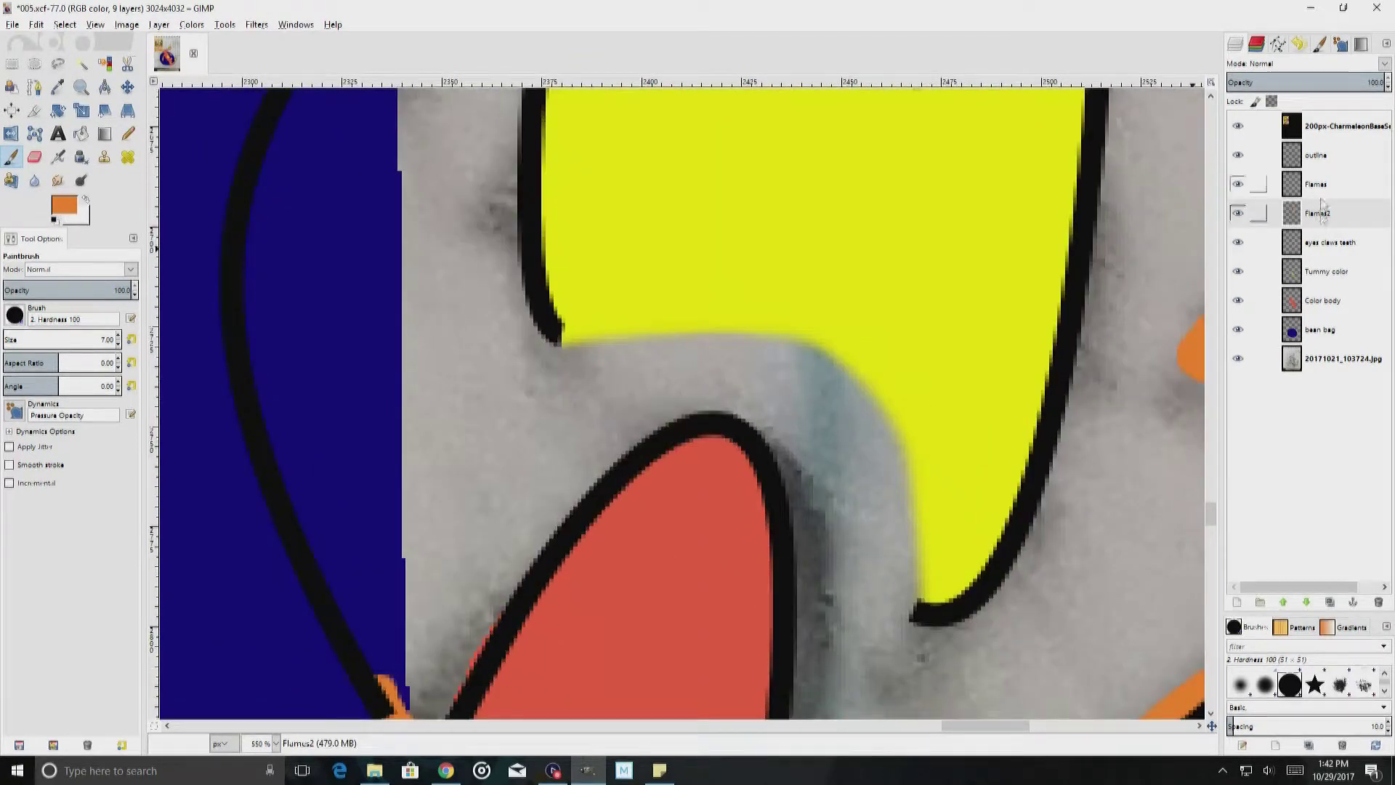
Step: Move Flames2 below Color body and bucket-fill the grey flame area orange
{"action": "left_click_drag", "start_coordinate": [1317, 213], "coordinate": [1322, 320]}
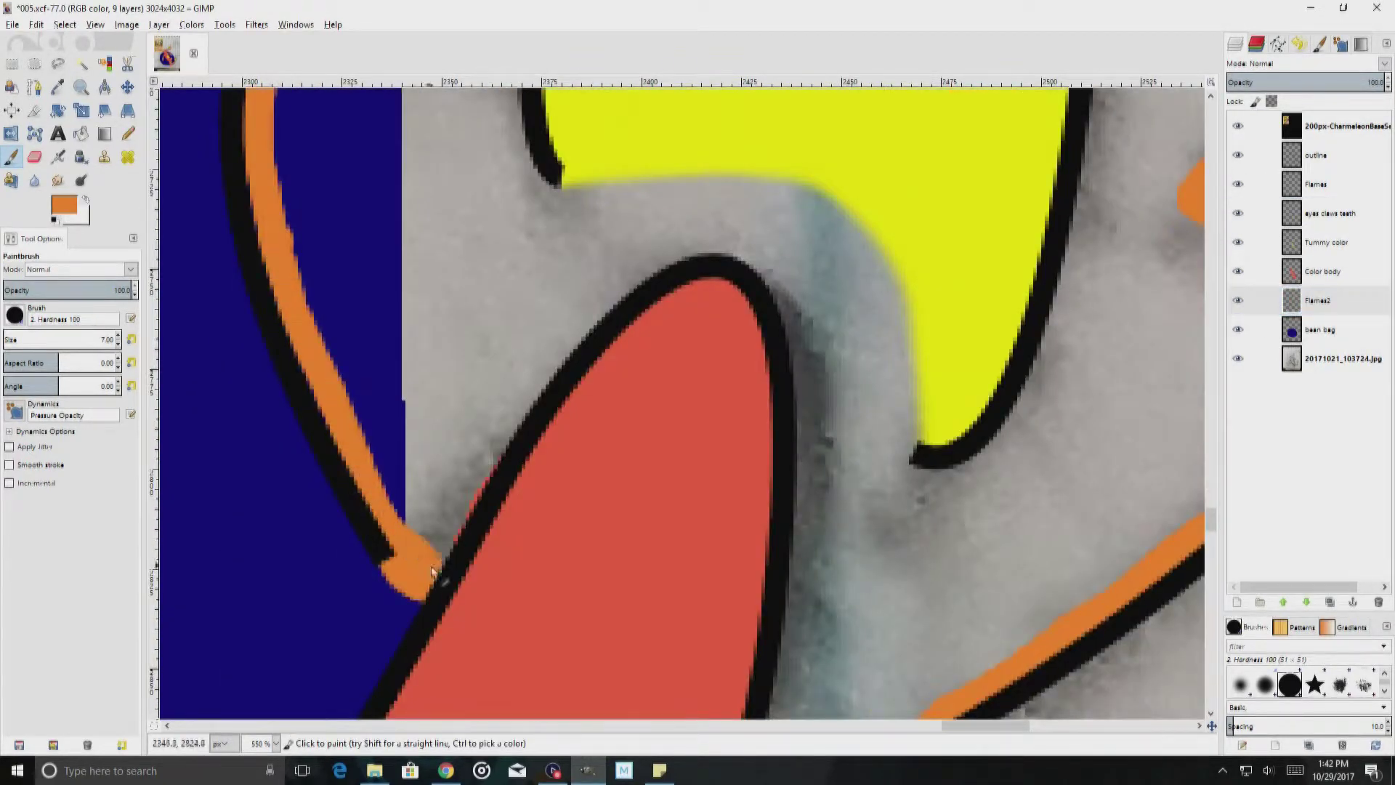
{"action": "key", "text": "shift+b"}
{"action": "left_click", "coordinate": [471, 247]}
Step: Switch to the eraser and step up through the layers toward Tummy color
{"action": "key", "text": "shift+e"}
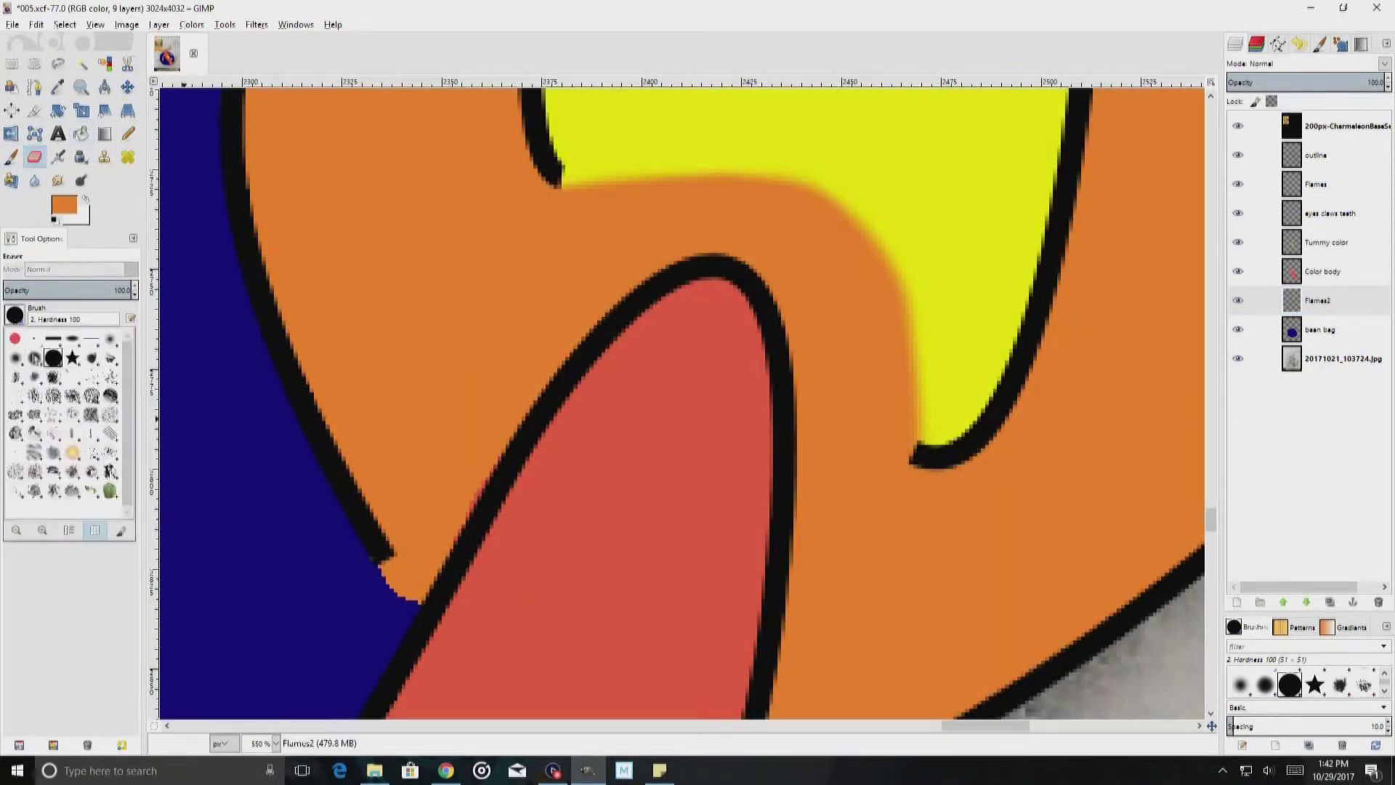
{"action": "scroll", "coordinate": [841, 499], "scroll_direction": "down", "scroll_amount": 3}
{"action": "scroll", "coordinate": [747, 361], "scroll_direction": "down", "scroll_amount": 2}
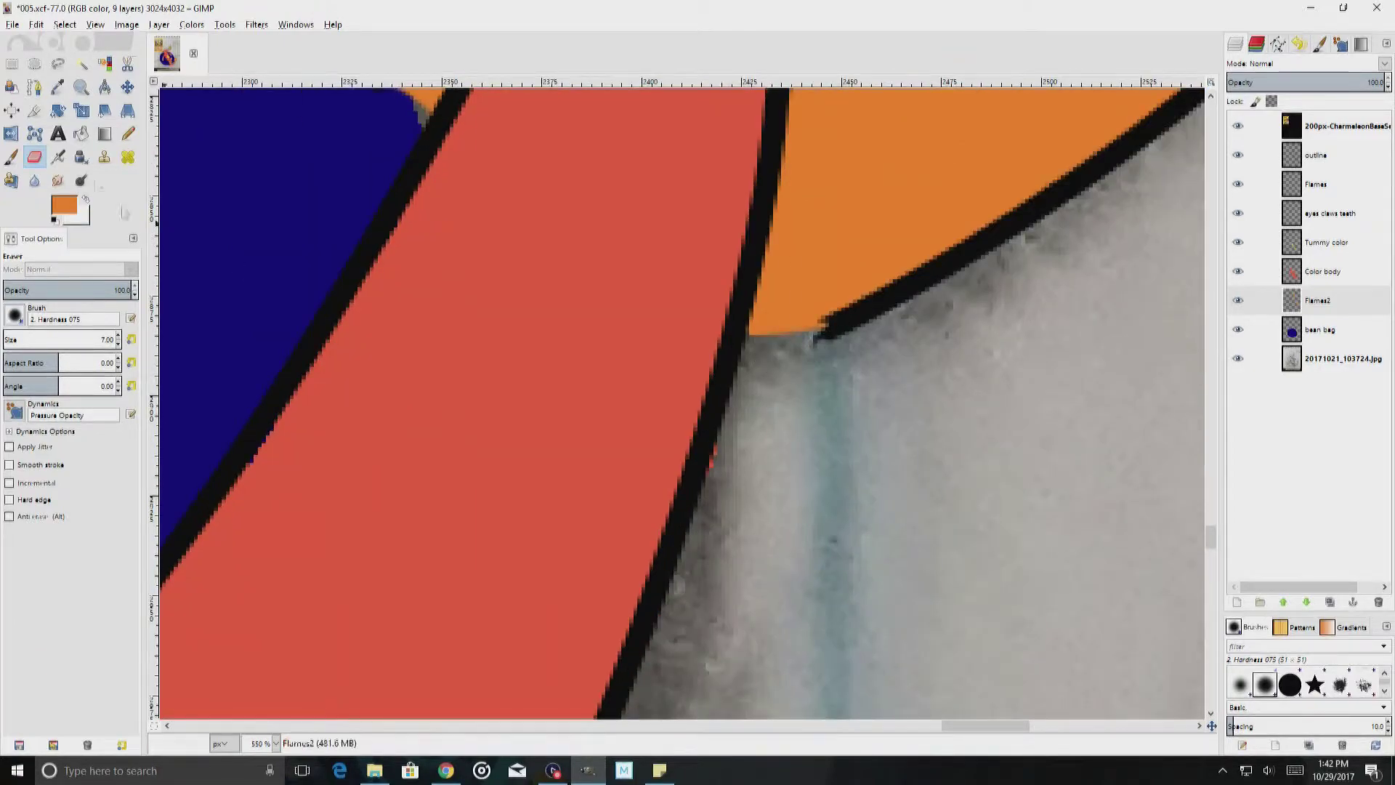
{"action": "scroll", "coordinate": [683, 400], "scroll_direction": "down", "scroll_amount": 3}
{"action": "key", "text": "shift+ctrl+j"}
{"action": "key", "text": "3"}
{"action": "key", "text": "Page_Up"}
{"action": "key", "text": "Page_Up"}
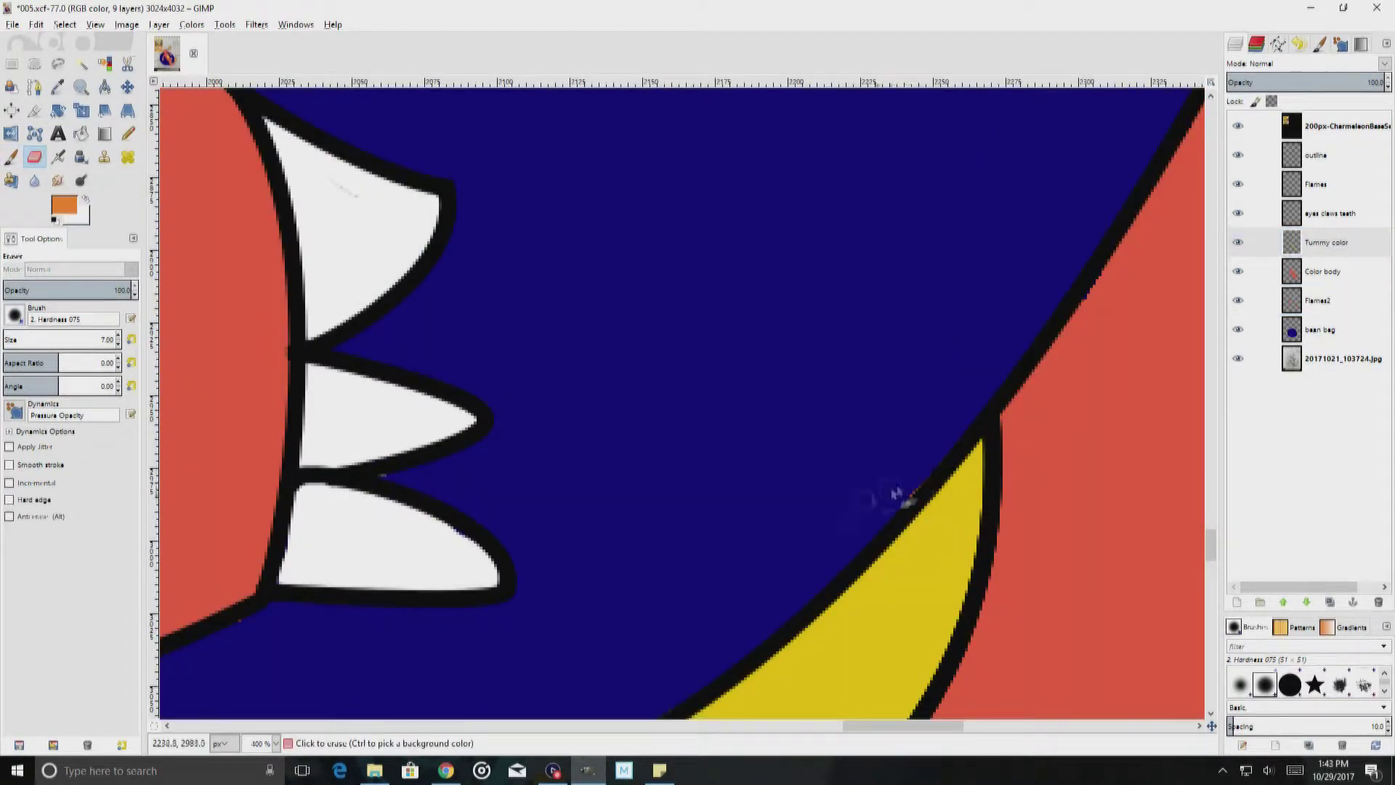
Step: On the outline layer, paint black over the red streak in the dragon's outline
{"action": "scroll", "coordinate": [922, 501], "scroll_direction": "down", "scroll_amount": 3}
{"action": "scroll", "coordinate": [748, 399], "scroll_direction": "up", "scroll_amount": 3}
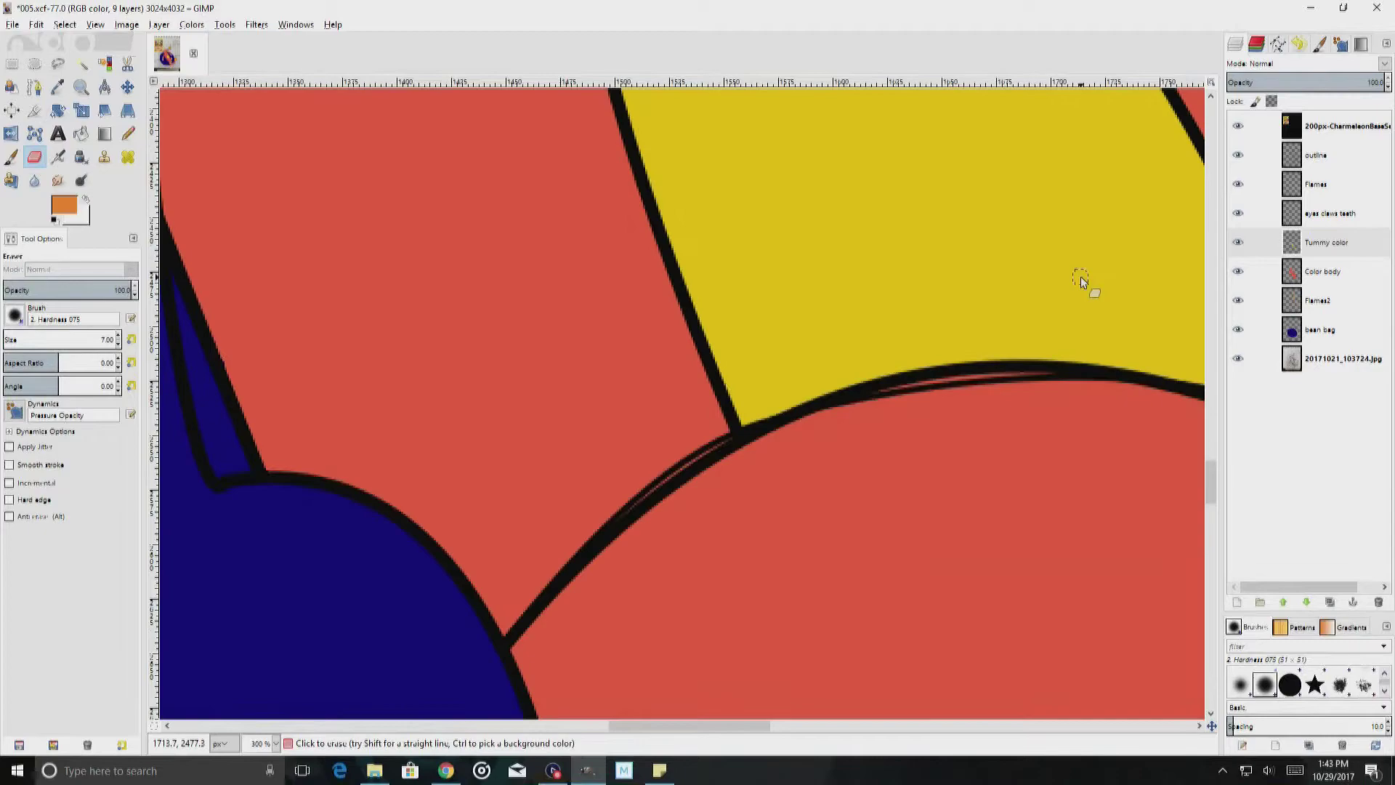
{"action": "key", "text": "Page_Up"}
{"action": "key", "text": "Page_Up"}
{"action": "key", "text": "Page_Up"}
{"action": "key", "text": "p"}
{"action": "key", "text": "d"}
{"action": "scroll", "coordinate": [618, 436], "scroll_direction": "up", "scroll_amount": 2}
{"action": "scroll", "coordinate": [596, 443], "scroll_direction": "up", "scroll_amount": 2}
{"action": "left_click_drag", "start_coordinate": [1046, 400], "coordinate": [582, 447]}
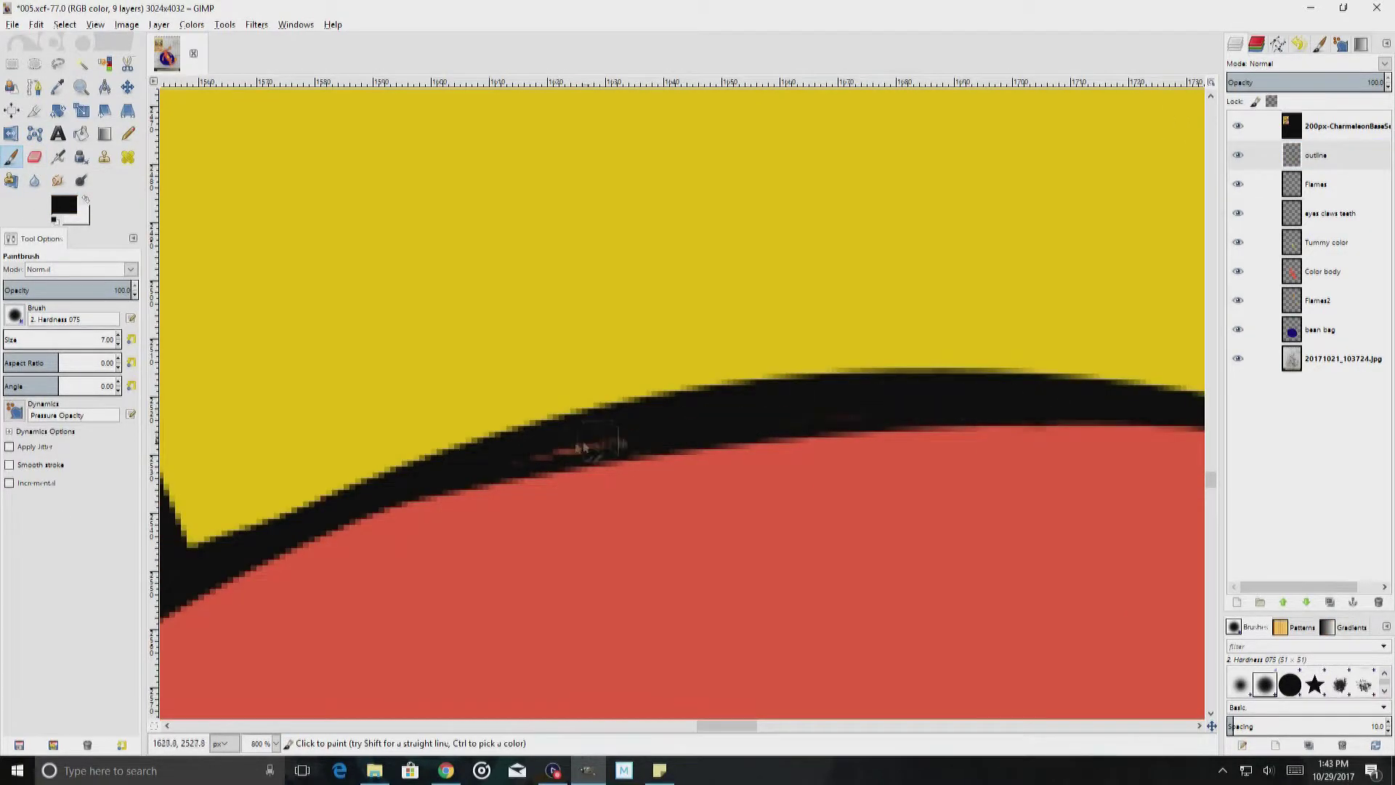
{"action": "scroll", "coordinate": [618, 415], "scroll_direction": "down", "scroll_amount": 3}
{"action": "scroll", "coordinate": [810, 390], "scroll_direction": "up", "scroll_amount": 3}
Step: Erase stray specks with a hard-edged eraser, then open the foreground colour chooser
{"action": "key", "text": "shift+e"}
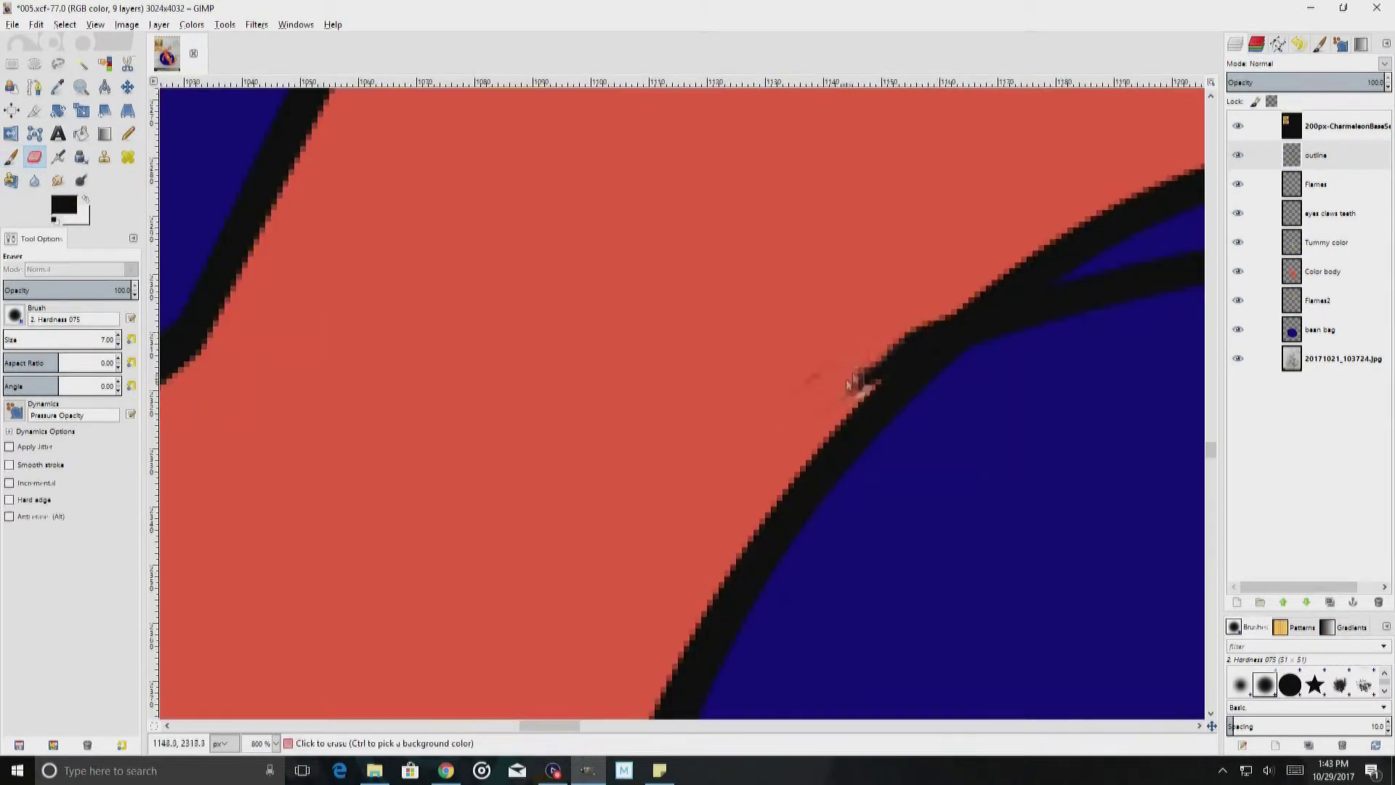
{"action": "scroll", "coordinate": [850, 385], "scroll_direction": "down", "scroll_amount": 3}
{"action": "left_click", "coordinate": [1290, 685]}
{"action": "scroll", "coordinate": [726, 400], "scroll_direction": "down", "scroll_amount": 2}
{"action": "scroll", "coordinate": [727, 400], "scroll_direction": "up", "scroll_amount": 6}
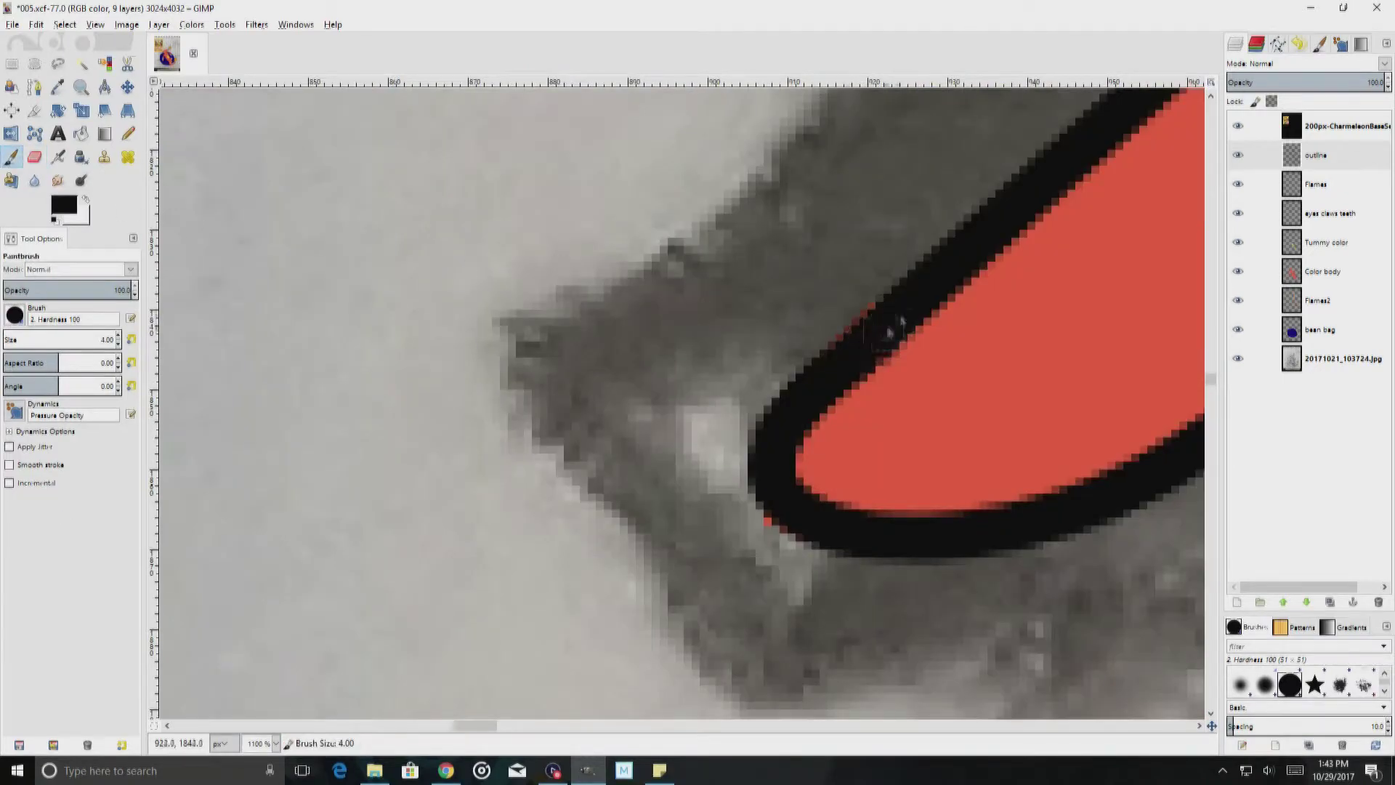
{"action": "scroll", "coordinate": [877, 350], "scroll_direction": "down", "scroll_amount": 3}
{"action": "scroll", "coordinate": [835, 243], "scroll_direction": "up", "scroll_amount": 3}
{"action": "scroll", "coordinate": [726, 274], "scroll_direction": "down", "scroll_amount": 3}
{"action": "scroll", "coordinate": [858, 500], "scroll_direction": "up", "scroll_amount": 5}
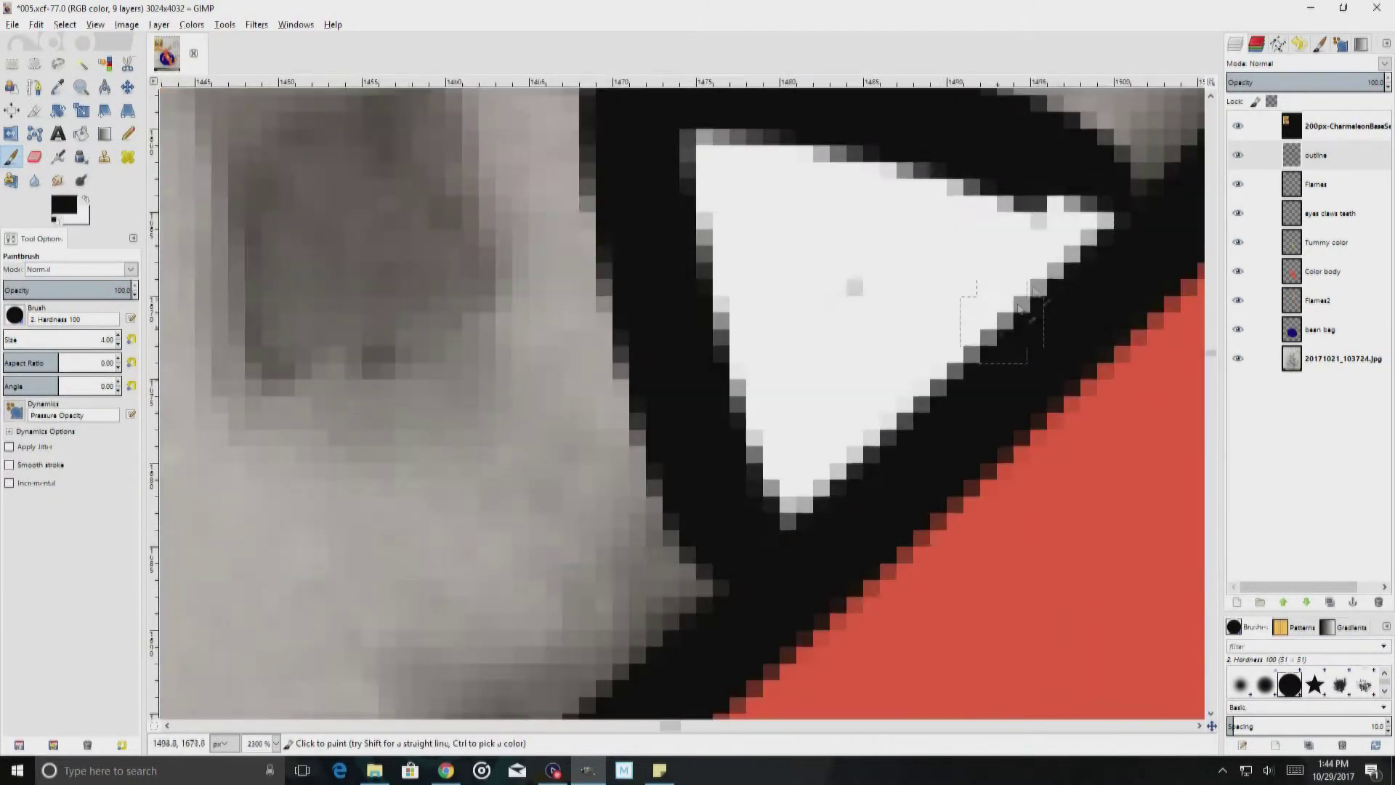
{"action": "scroll", "coordinate": [859, 501], "scroll_direction": "down", "scroll_amount": 5}
{"action": "scroll", "coordinate": [859, 501], "scroll_direction": "down", "scroll_amount": 2}
{"action": "scroll", "coordinate": [1006, 482], "scroll_direction": "up", "scroll_amount": 2}
{"action": "scroll", "coordinate": [822, 445], "scroll_direction": "up", "scroll_amount": 2}
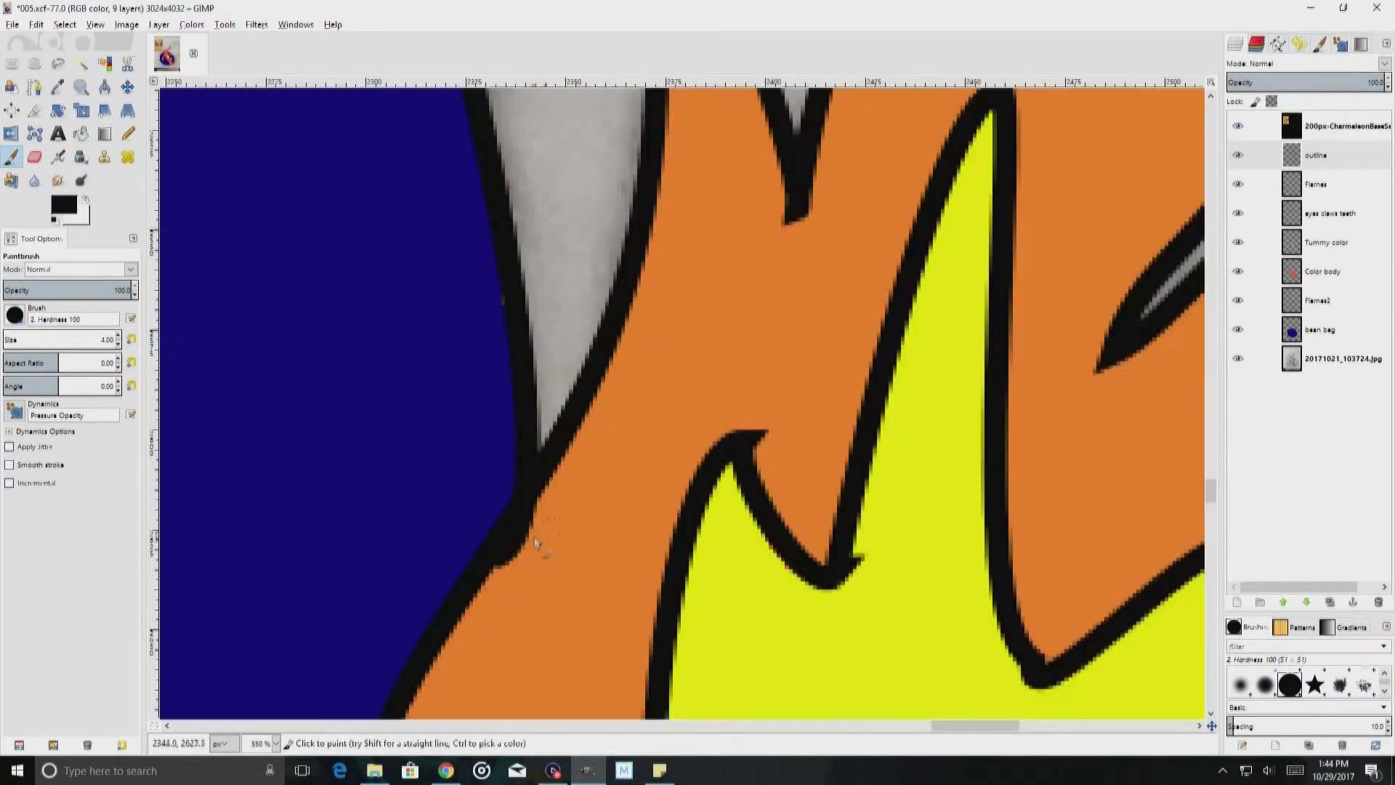
{"action": "scroll", "coordinate": [747, 423], "scroll_direction": "down", "scroll_amount": 2}
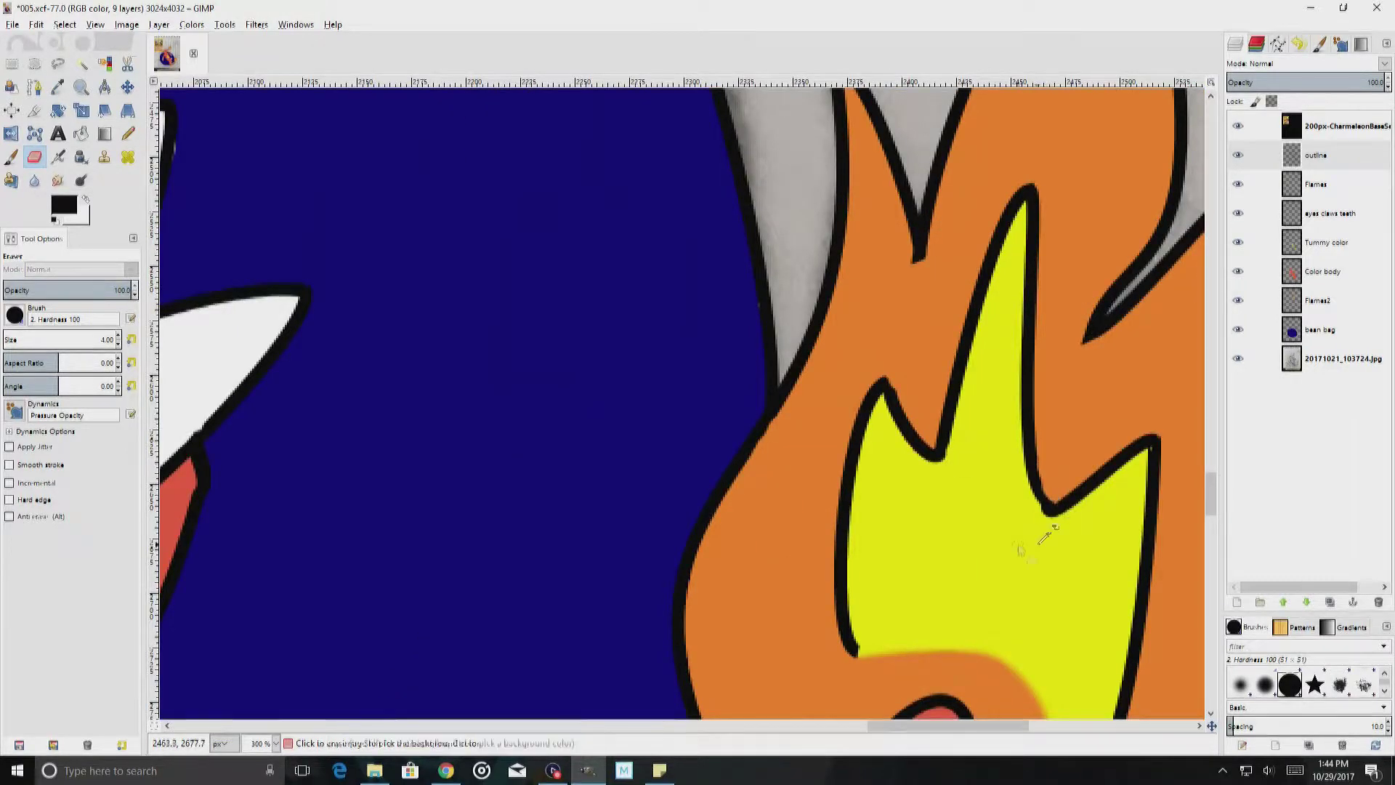
{"action": "scroll", "coordinate": [1046, 469], "scroll_direction": "down", "scroll_amount": 1}
{"action": "scroll", "coordinate": [1090, 436], "scroll_direction": "down", "scroll_amount": 3}
{"action": "scroll", "coordinate": [963, 352], "scroll_direction": "down", "scroll_amount": 2}
{"action": "left_click", "coordinate": [63, 205]}
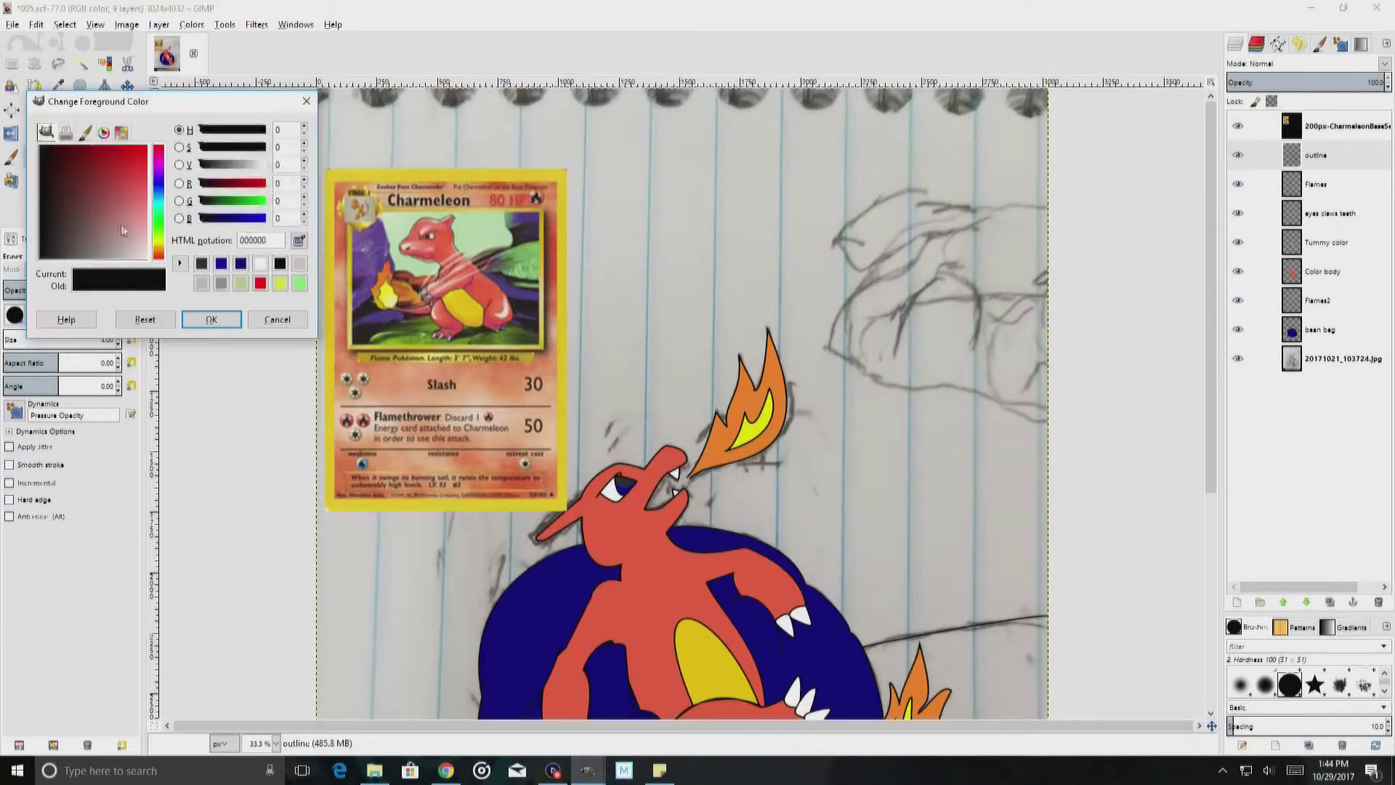
Step: Sample purple from the card artwork, hide the card layer and add a 'Wall' layer
{"action": "left_click", "coordinate": [211, 319]}
{"action": "key", "text": "o"}
{"action": "left_click", "coordinate": [529, 289]}
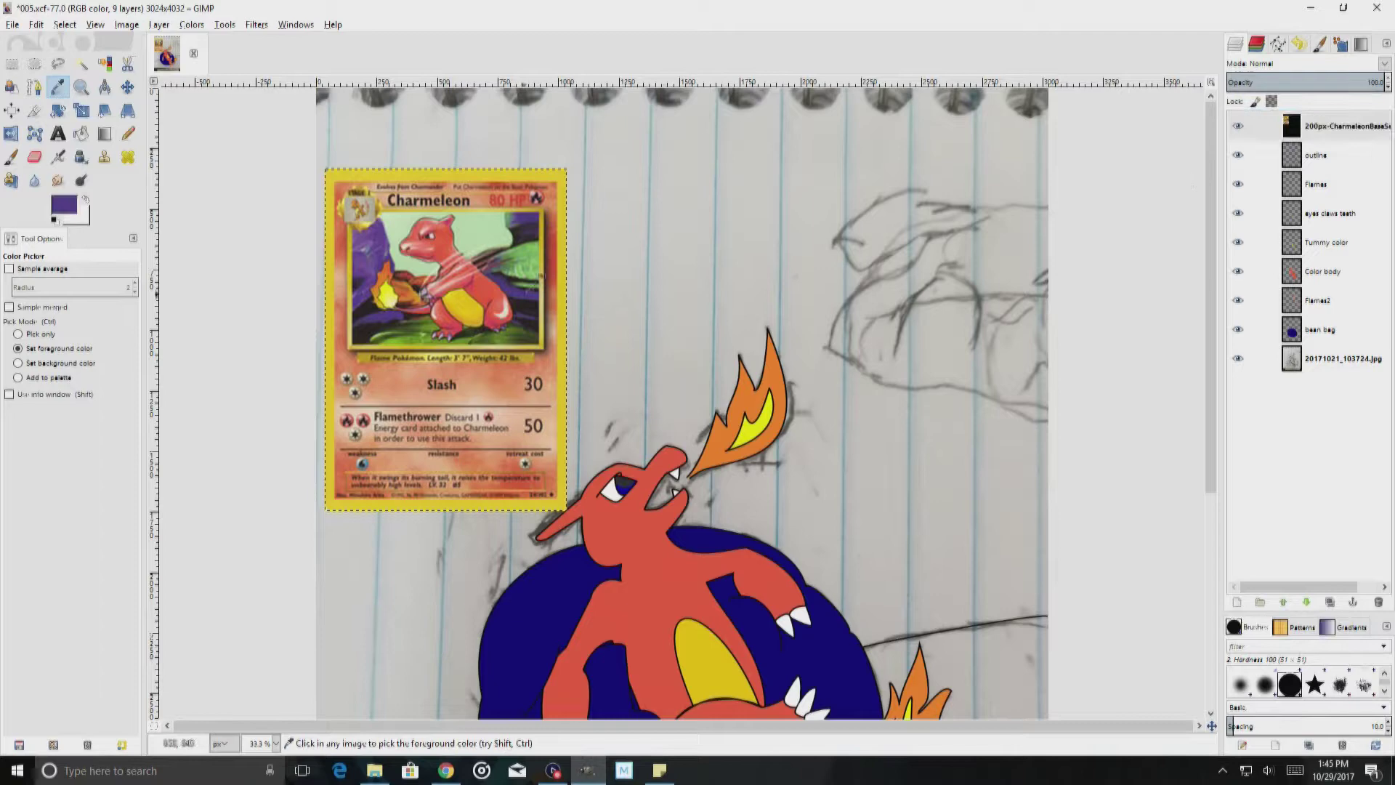
{"action": "left_click", "coordinate": [1238, 126]}
{"action": "right_click", "coordinate": [1343, 358]}
{"action": "type", "text": "Wall"}
{"action": "key", "text": "Return"}
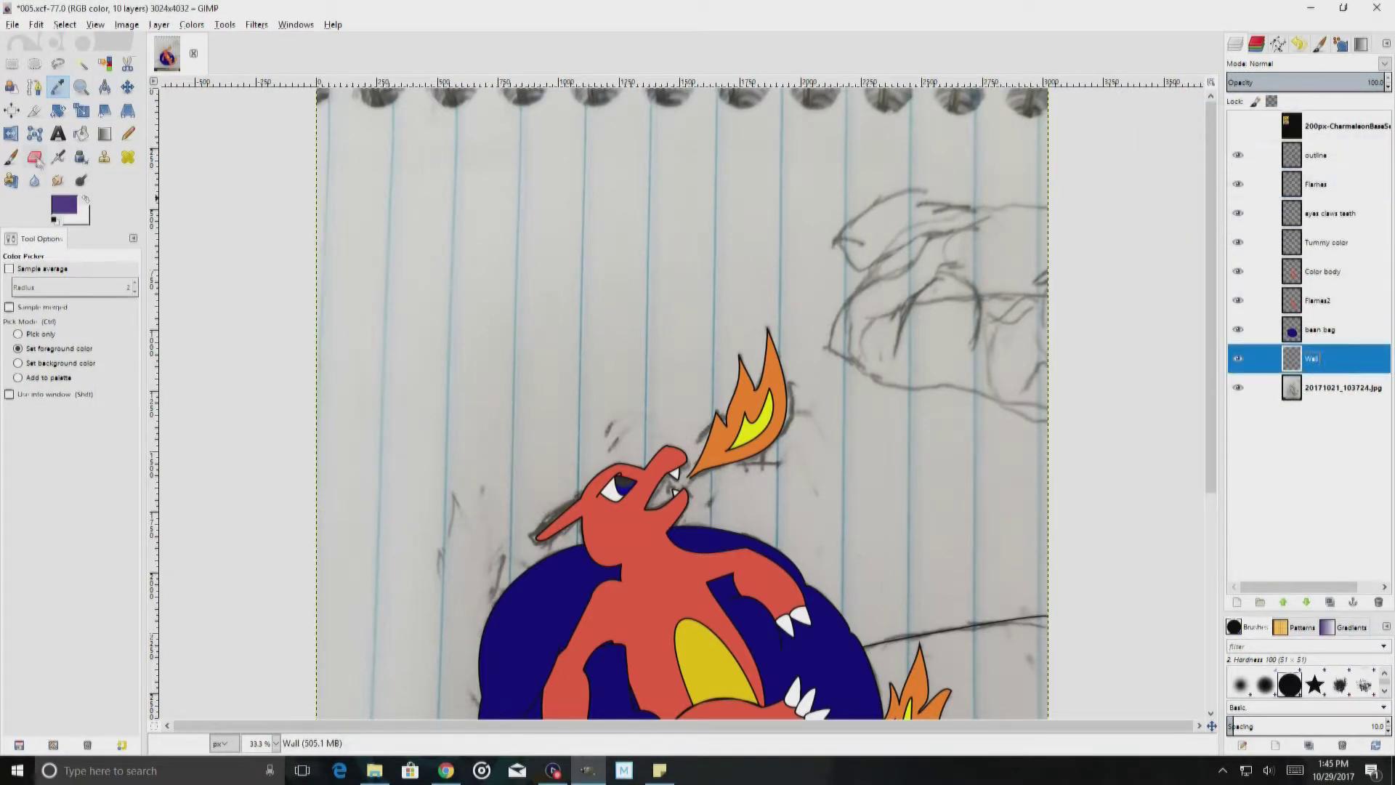
{"action": "key", "text": "p"}
{"action": "key", "text": "2"}
Step: Enlarge the brush to size 7 and trace a curved path along the floor line
{"action": "scroll", "coordinate": [1077, 504], "scroll_direction": "right", "scroll_amount": 4}
{"action": "scroll", "coordinate": [1077, 504], "scroll_direction": "up", "scroll_amount": 2}
{"action": "key", "text": "bracketright"}
{"action": "key", "text": "bracketright"}
{"action": "key", "text": "bracketright"}
{"action": "left_click_drag", "start_coordinate": [978, 400], "coordinate": [945, 404]}
{"action": "key", "text": "ctrl+z"}
{"action": "key", "text": "minus"}
{"action": "key", "text": "minus"}
{"action": "key", "text": "minus"}
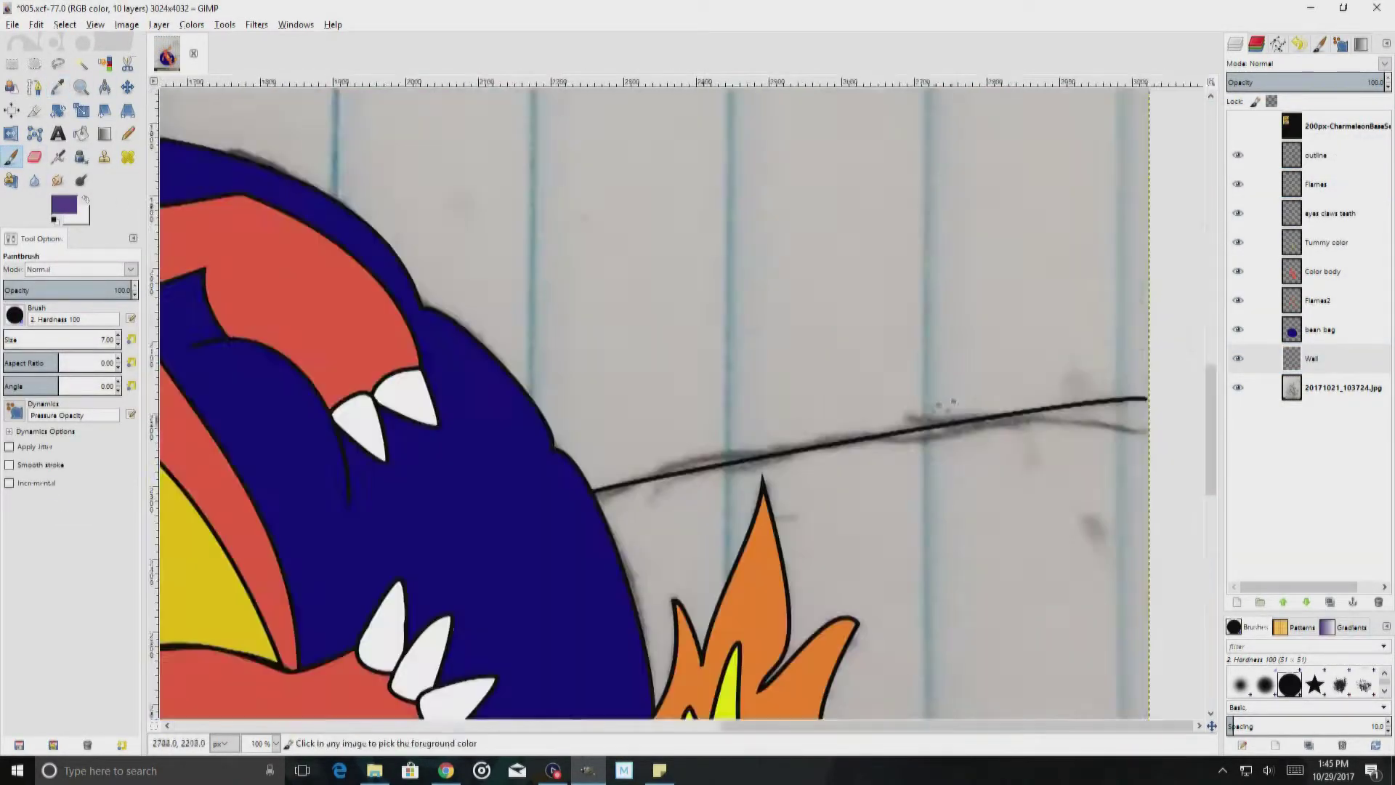
{"action": "key", "text": "b"}
{"action": "left_click", "coordinate": [345, 624]}
{"action": "left_click", "coordinate": [1122, 404]}
{"action": "left_click_drag", "start_coordinate": [865, 476], "coordinate": [863, 460]}
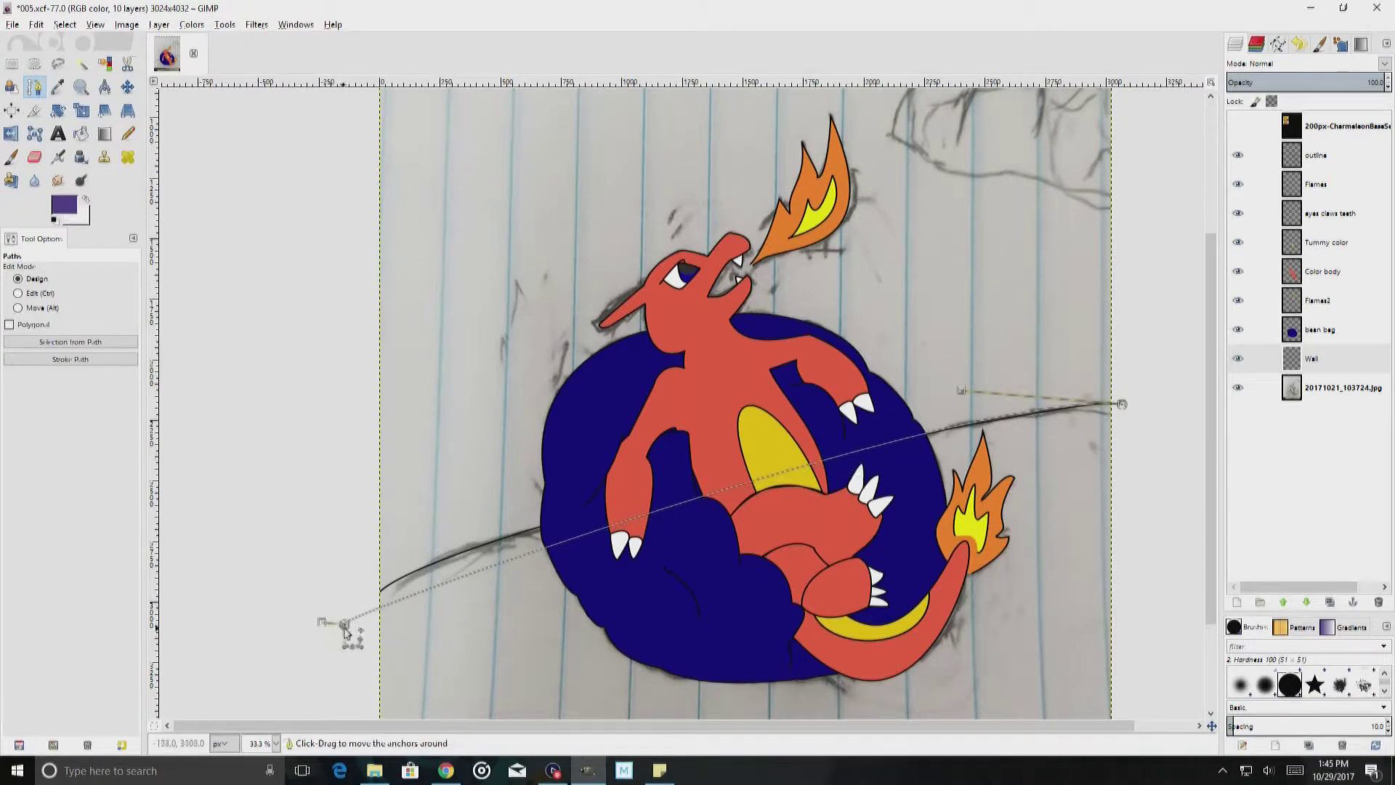
{"action": "key", "text": "plus"}
{"action": "key", "text": "plus"}
{"action": "key", "text": "plus"}
Step: Paint purple along the top of the black floor line, undoing a stray stroke
{"action": "key", "text": "p"}
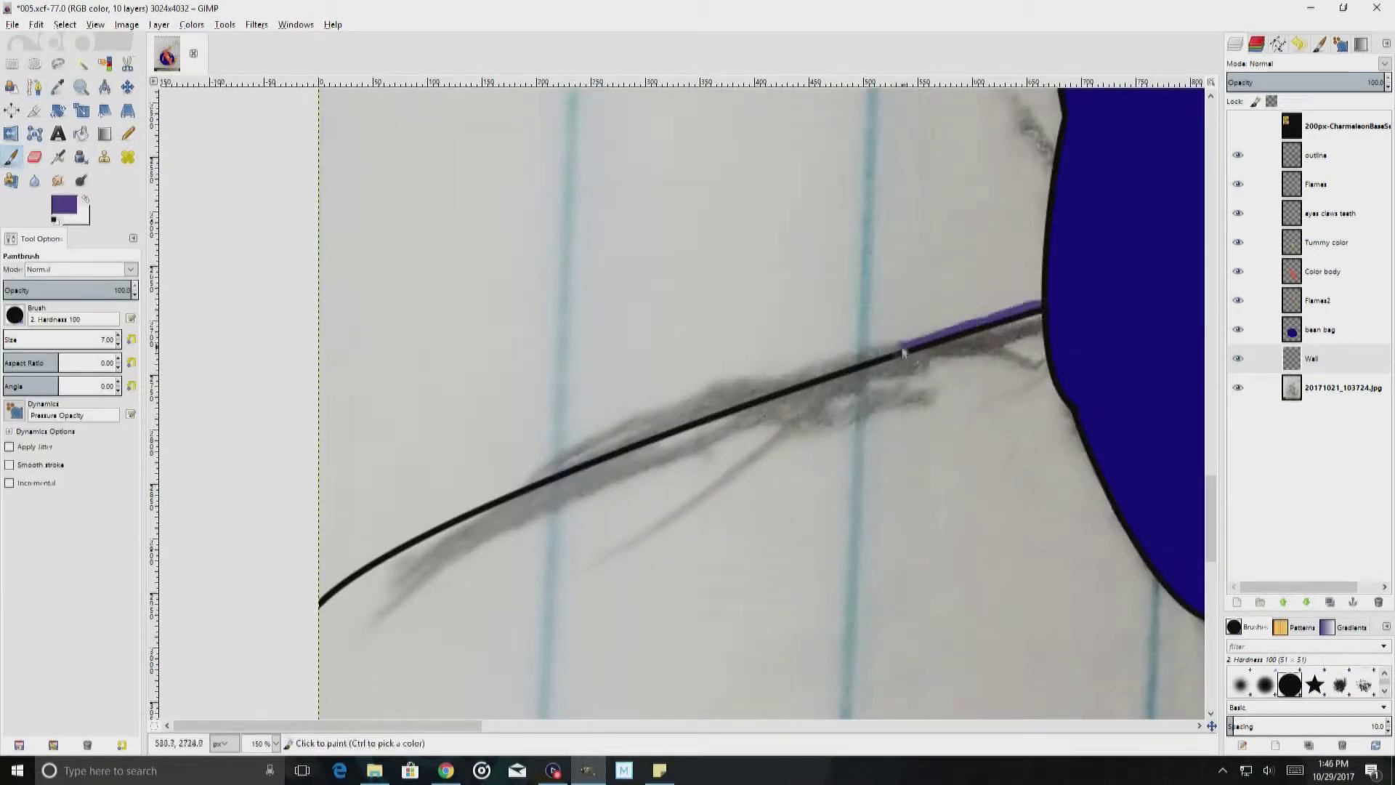
{"action": "key", "text": "plus"}
{"action": "key", "text": "plus"}
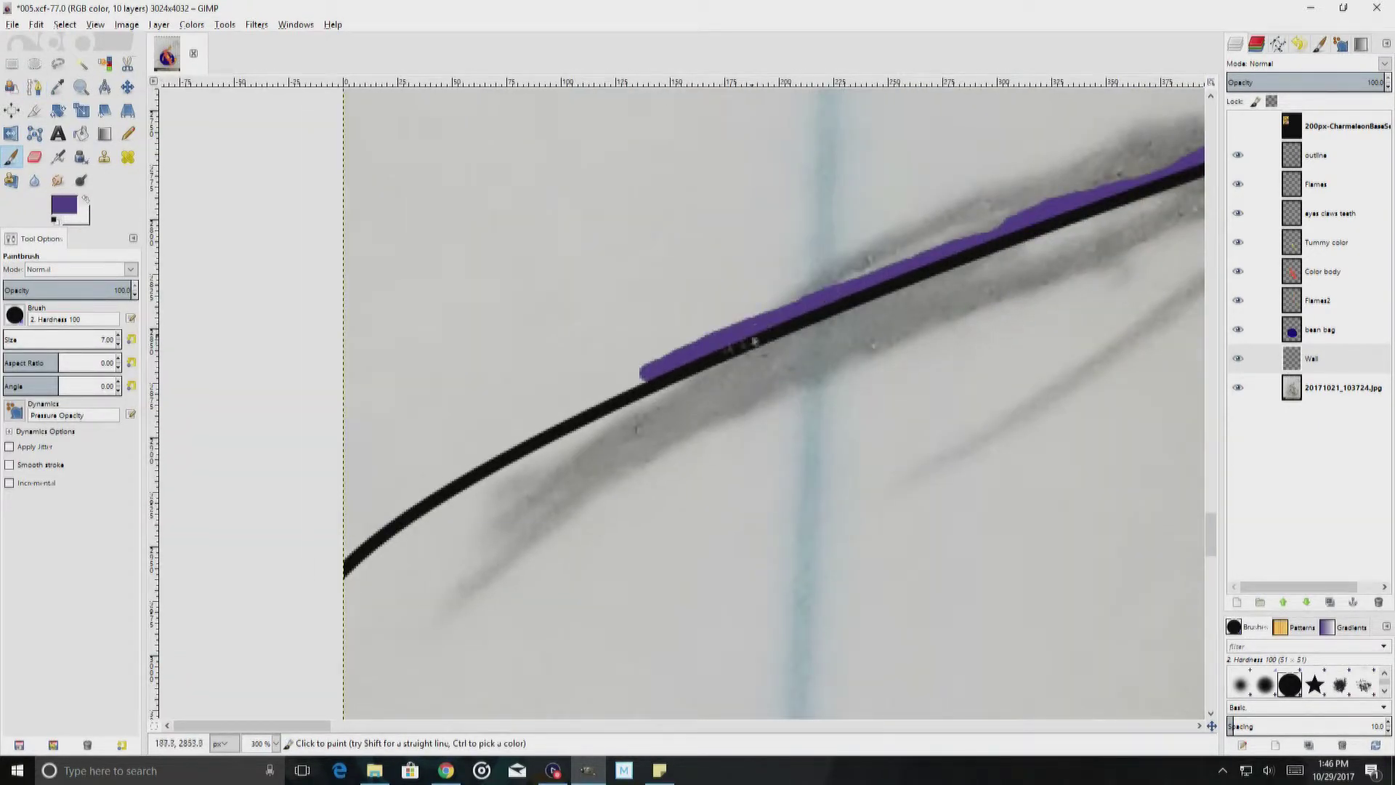
{"action": "key", "text": "minus"}
{"action": "key", "text": "minus"}
{"action": "scroll", "coordinate": [333, 570], "scroll_direction": "right", "scroll_amount": 15}
{"action": "left_click_drag", "start_coordinate": [974, 180], "coordinate": [901, 345]}
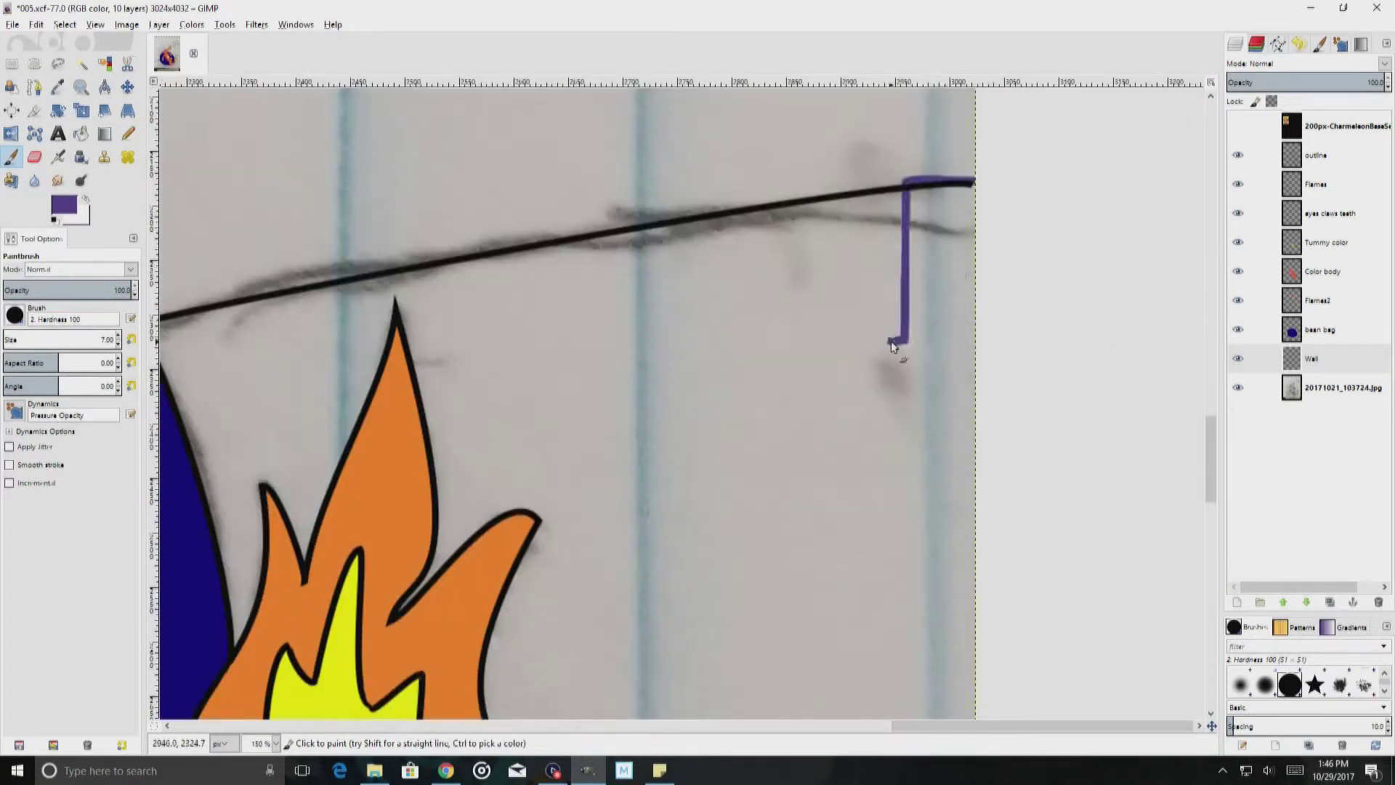
{"action": "key", "text": "ctrl+z"}
{"action": "scroll", "coordinate": [954, 312], "scroll_direction": "up", "scroll_amount": 5}
{"action": "key", "text": "plus"}
{"action": "key", "text": "plus"}
{"action": "key", "text": "plus"}
{"action": "left_click_drag", "start_coordinate": [1192, 371], "coordinate": [670, 421]}
Step: Extend the purple edge leftward along the floor line
{"action": "scroll", "coordinate": [418, 483], "scroll_direction": "up", "scroll_amount": 2}
{"action": "scroll", "coordinate": [418, 483], "scroll_direction": "left", "scroll_amount": 5}
{"action": "left_click_drag", "start_coordinate": [959, 502], "coordinate": [396, 603]}
{"action": "scroll", "coordinate": [468, 583], "scroll_direction": "left", "scroll_amount": 5}
{"action": "scroll", "coordinate": [467, 583], "scroll_direction": "left", "scroll_amount": 5}
{"action": "left_click_drag", "start_coordinate": [1177, 327], "coordinate": [195, 523]}
{"action": "scroll", "coordinate": [492, 576], "scroll_direction": "down", "scroll_amount": 3}
{"action": "scroll", "coordinate": [1048, 361], "scroll_direction": "down", "scroll_amount": 2}
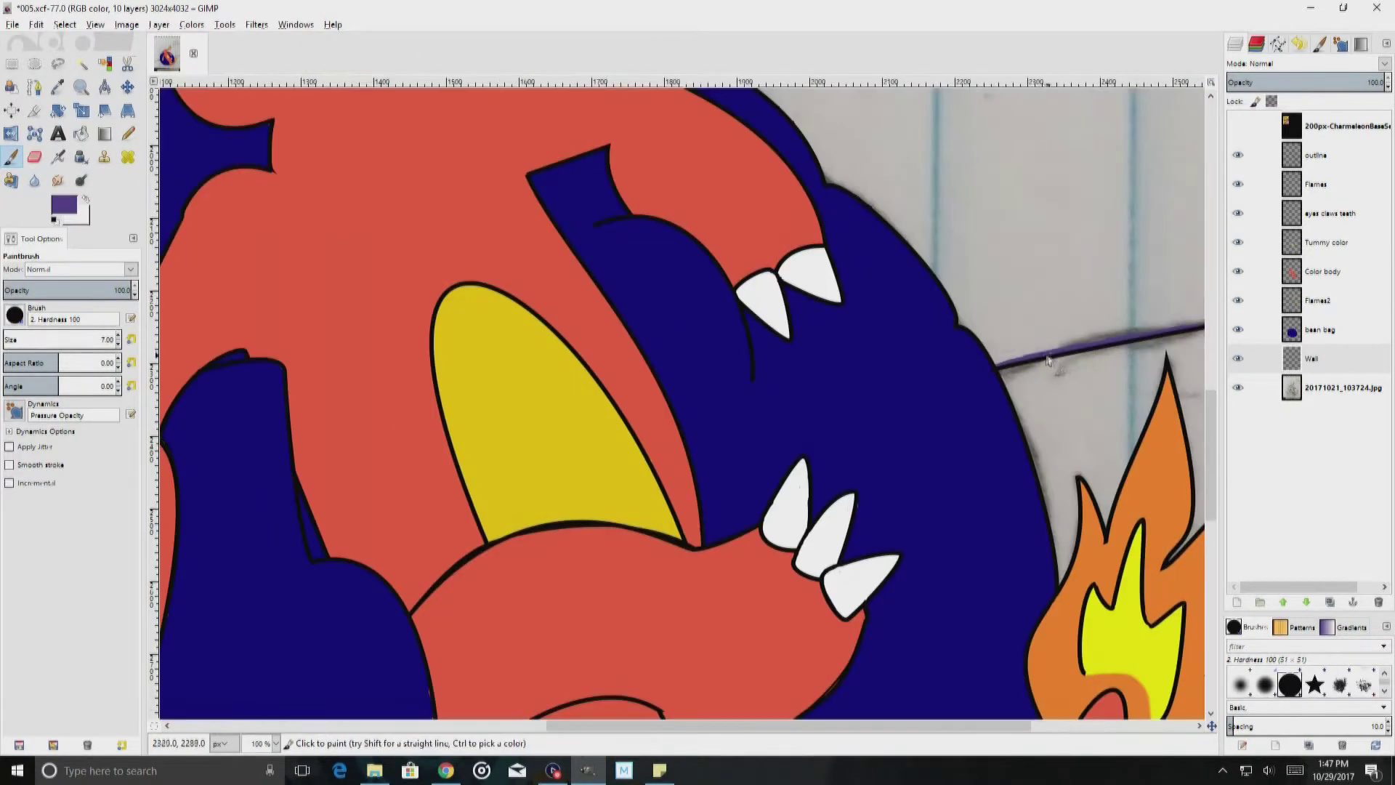
{"action": "scroll", "coordinate": [203, 516], "scroll_direction": "left", "scroll_amount": 5}
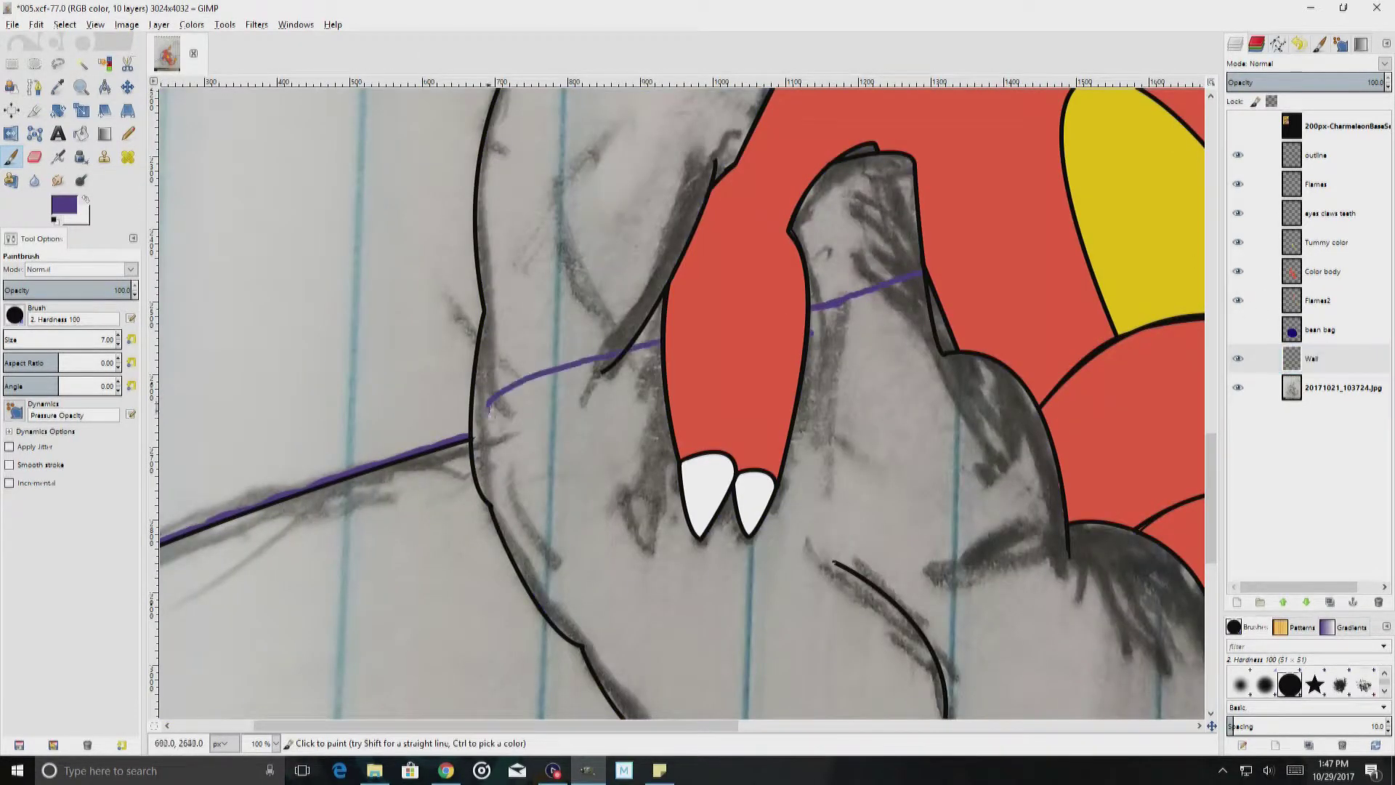
Step: Bucket-fill the Wall layer with purple
{"action": "key", "text": "shift+b"}
{"action": "scroll", "coordinate": [480, 269], "scroll_direction": "down", "scroll_amount": 3}
{"action": "left_click", "coordinate": [727, 306]}
{"action": "scroll", "coordinate": [727, 305], "scroll_direction": "down", "scroll_amount": 3}
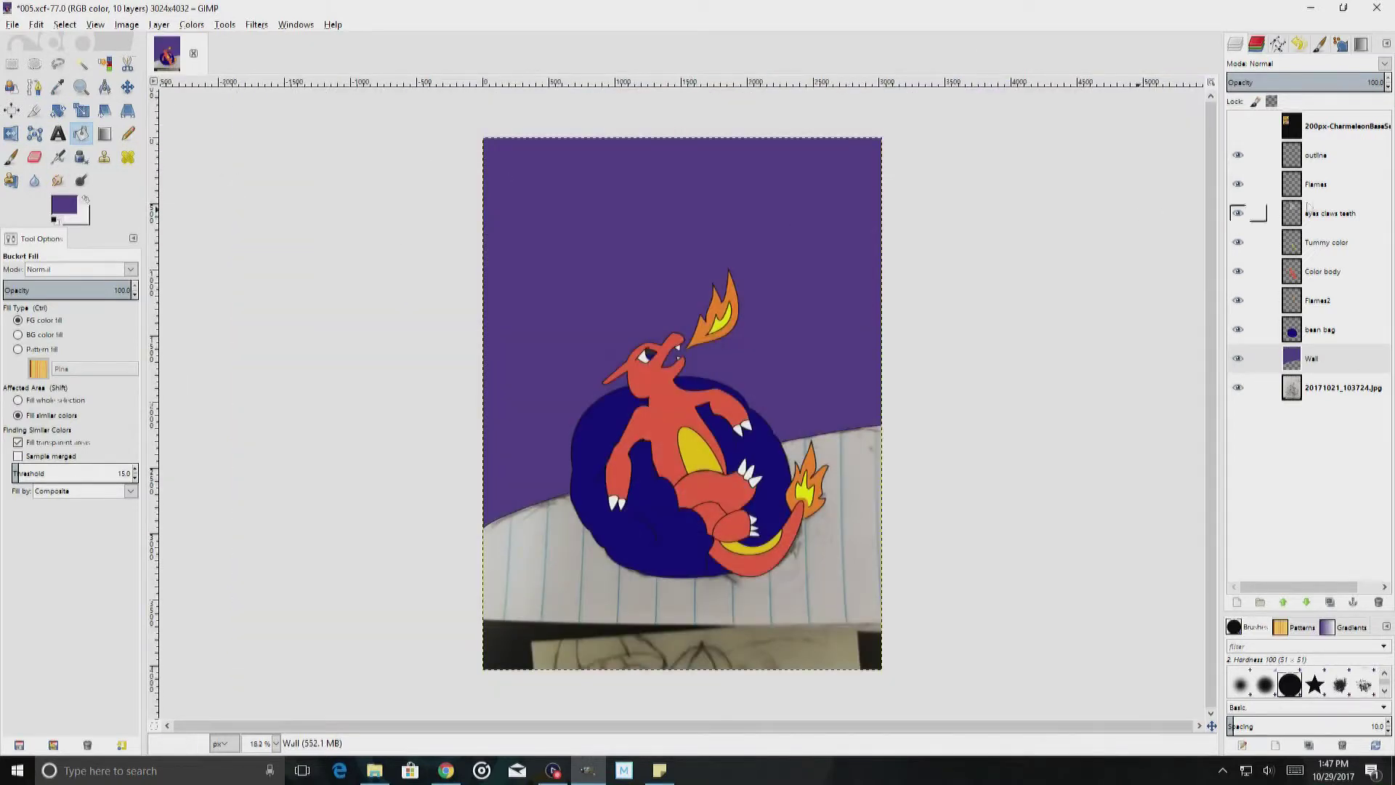
{"action": "scroll", "coordinate": [465, 290], "scroll_direction": "up", "scroll_amount": 3}
{"action": "scroll", "coordinate": [465, 289], "scroll_direction": "up", "scroll_amount": 2}
Step: Sample green, add a 'floor' layer below Wall and fill the floor green
{"action": "key", "text": "o"}
{"action": "left_click", "coordinate": [581, 436]}
{"action": "key", "text": "shift+ctrl+n"}
{"action": "type", "text": "floor"}
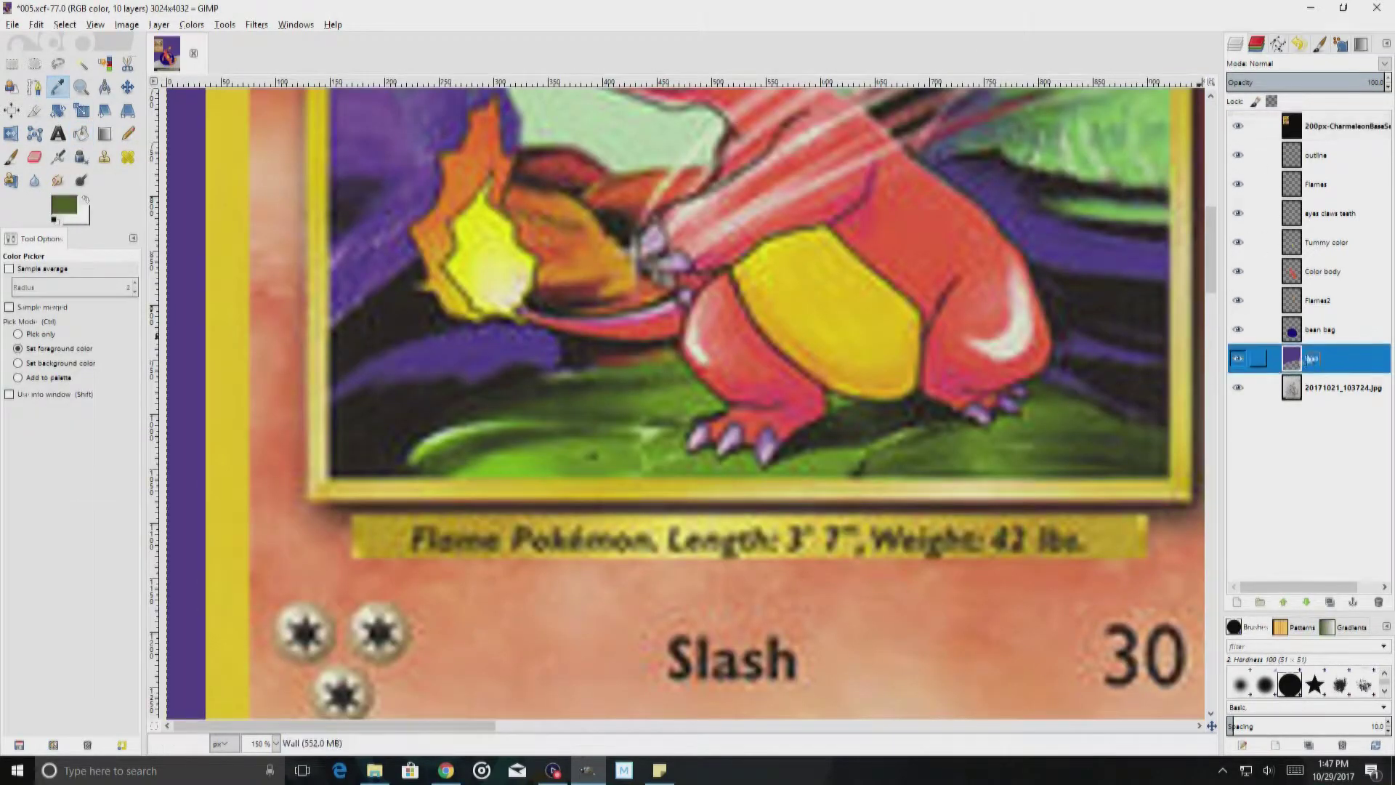
{"action": "key", "text": "Return"}
{"action": "left_click_drag", "start_coordinate": [1251, 395], "coordinate": [1250, 392]}
{"action": "key", "text": "shift+ctrl+j"}
{"action": "left_click", "coordinate": [81, 133]}
{"action": "left_click", "coordinate": [804, 508]}
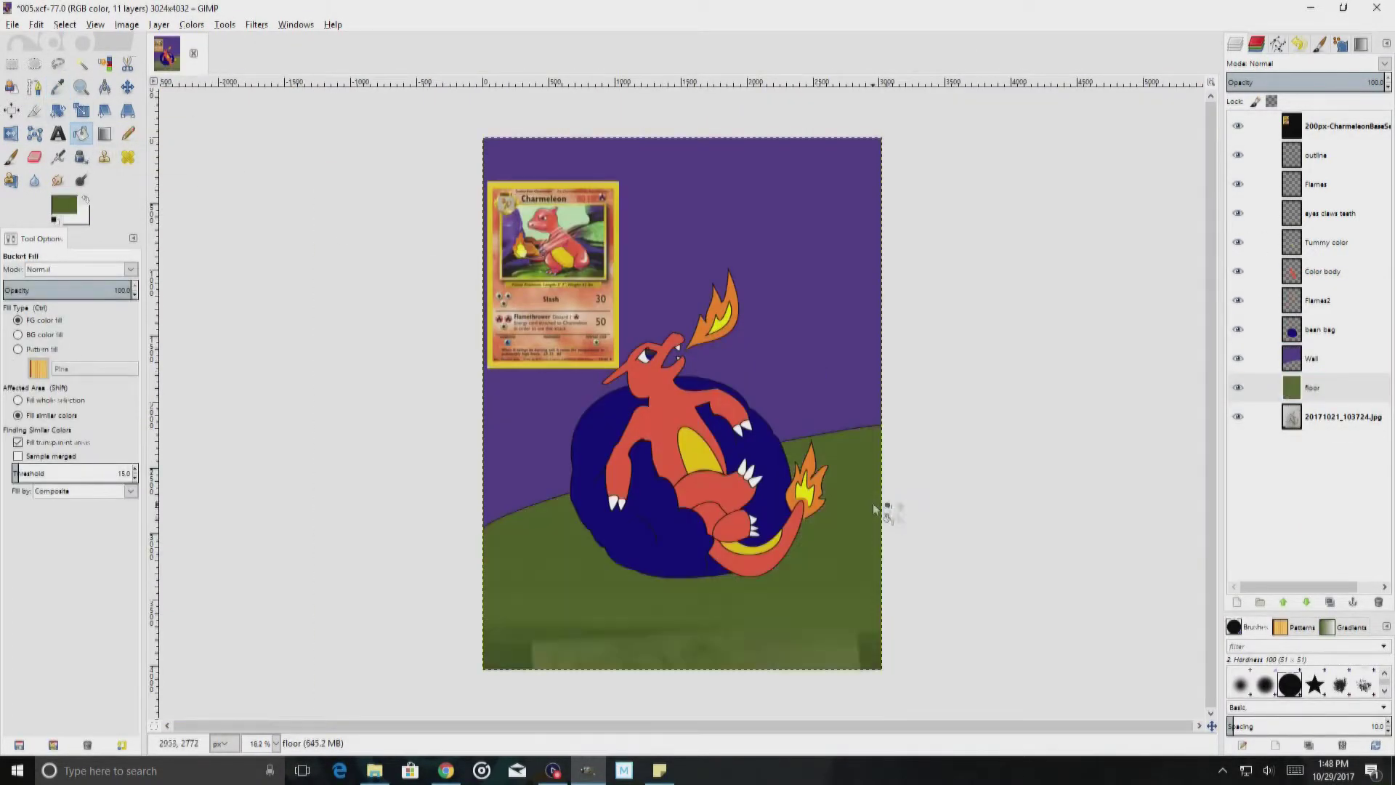
Step: Hide the card layer, mark a rectangle on the wall and make Wall active
{"action": "left_click", "coordinate": [1238, 126]}
{"action": "key", "text": "r"}
{"action": "left_click_drag", "start_coordinate": [483, 249], "coordinate": [858, 624]}
{"action": "key", "text": "shift+ctrl+j"}
{"action": "key", "text": "b"}
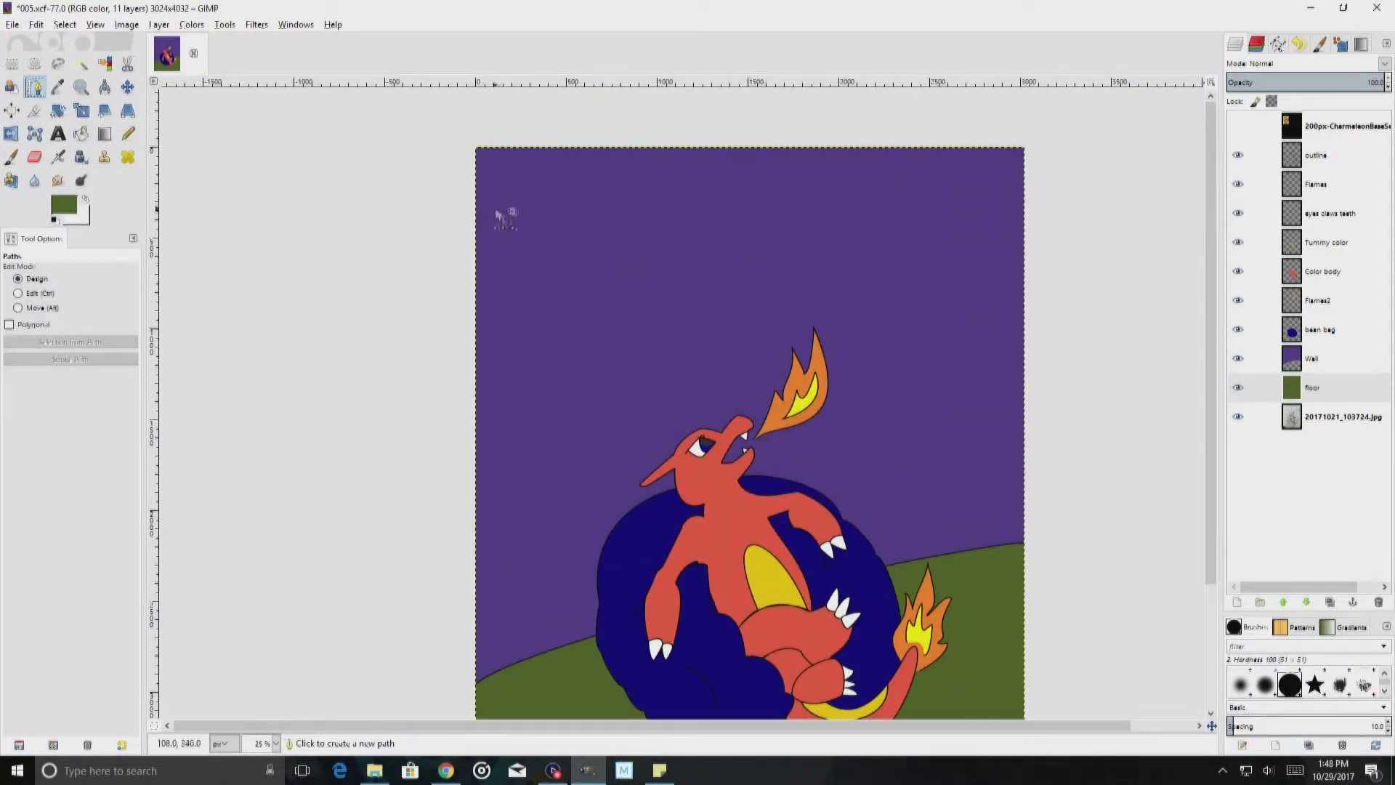
{"action": "scroll", "coordinate": [693, 345], "scroll_direction": "down", "scroll_amount": 2}
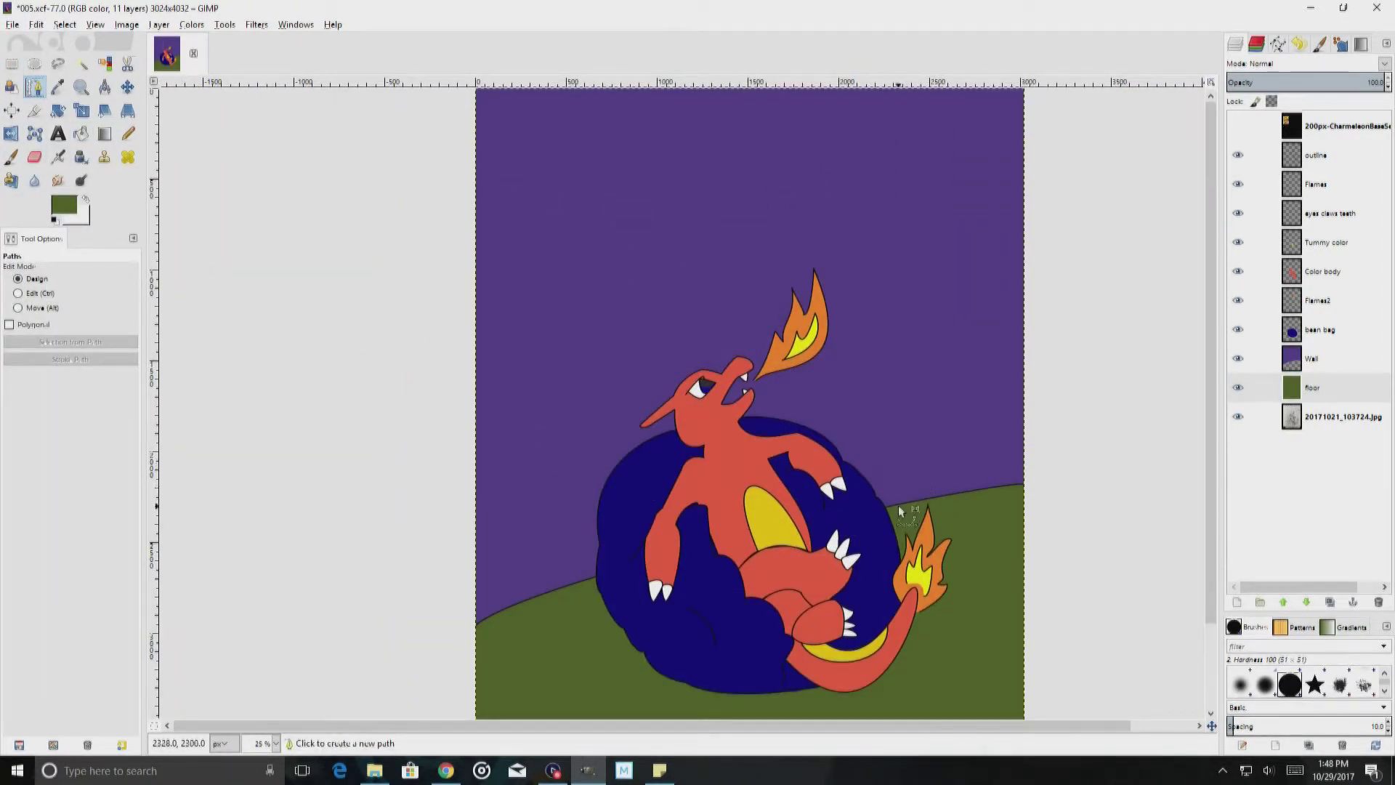
{"action": "left_click", "coordinate": [1312, 358]}
Step: Add a 'speakers?' layer and outline a box for the speaker with the Paths tool
{"action": "key", "text": "shift+ctrl+n"}
{"action": "type", "text": "speakers?"}
{"action": "key", "text": "Return"}
{"action": "key", "text": "d"}
{"action": "left_click", "coordinate": [71, 359]}
{"action": "left_click", "coordinate": [175, 485]}
{"action": "scroll", "coordinate": [571, 352], "scroll_direction": "up", "scroll_amount": 2}
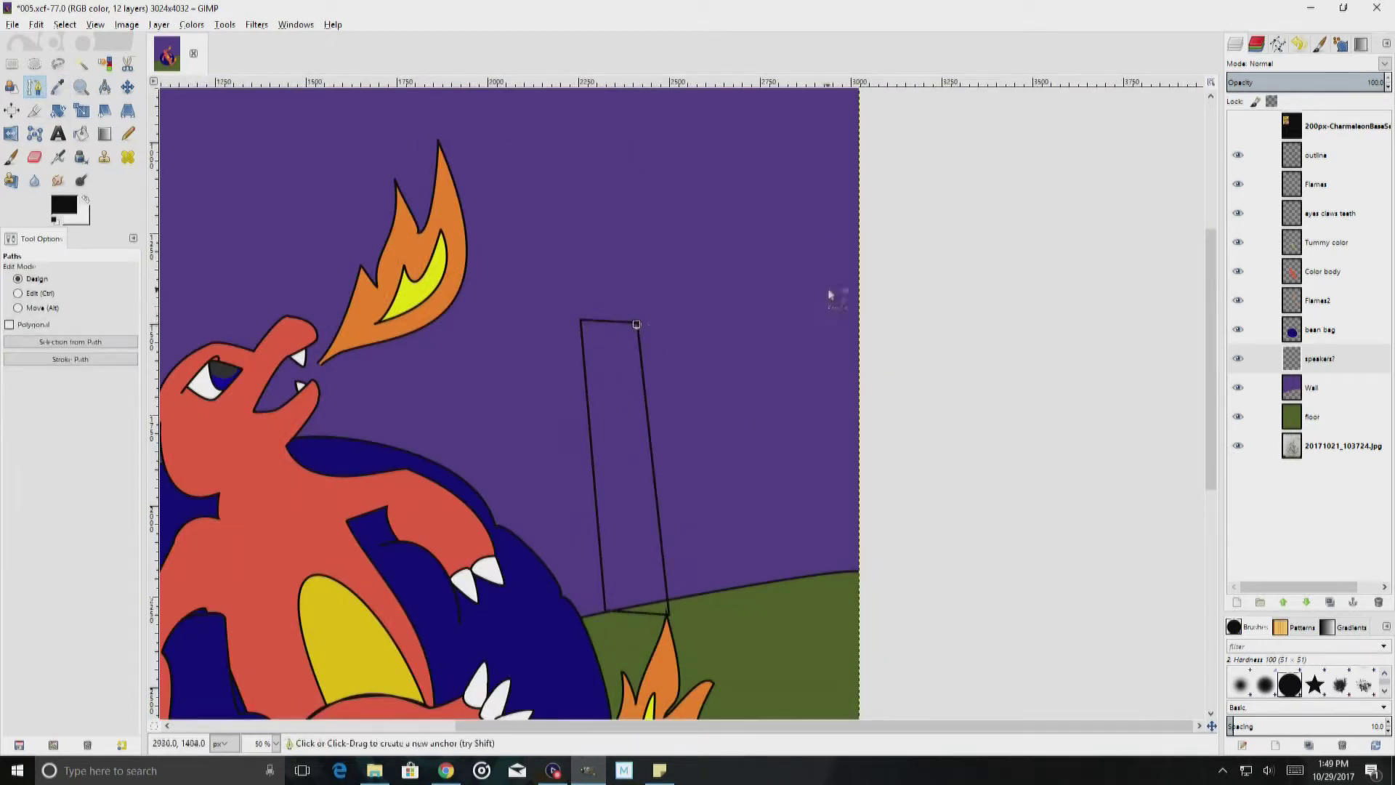
{"action": "left_click", "coordinate": [70, 359]}
{"action": "left_click", "coordinate": [174, 485]}
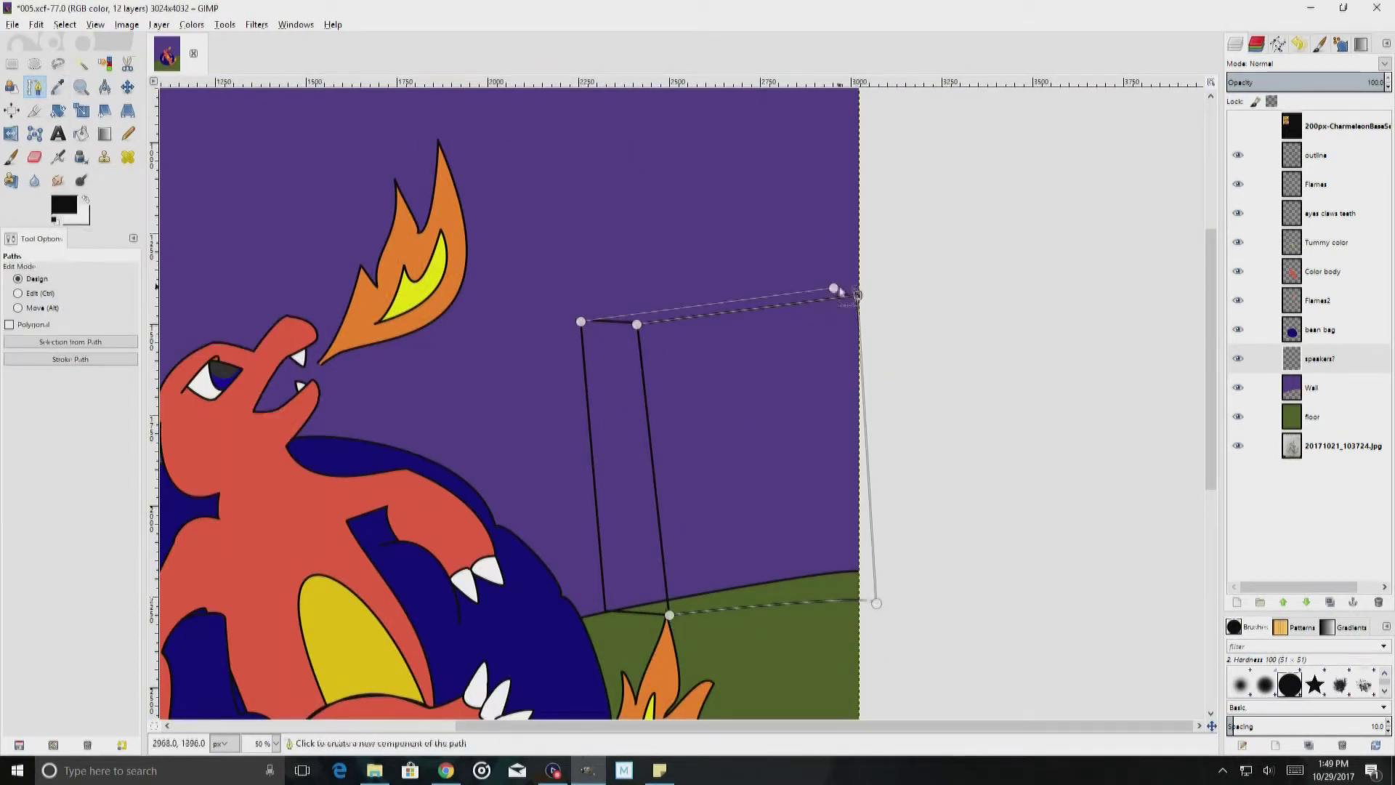
{"action": "key", "text": "Escape"}
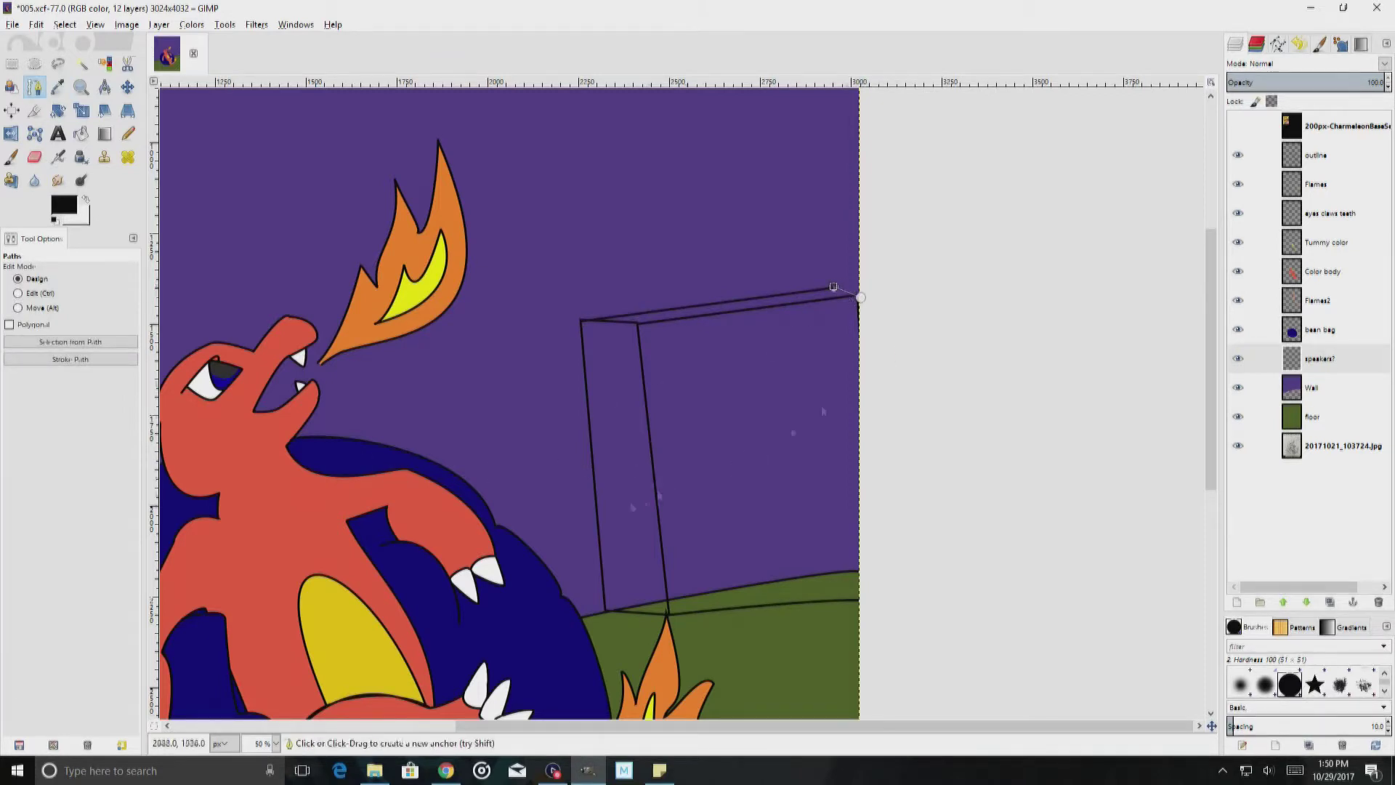
{"action": "key", "text": "shift+ctrl+j"}
Step: Delete the speakers? layer and choose the Sparks brush
{"action": "right_click", "coordinate": [1319, 359]}
{"action": "left_click", "coordinate": [1279, 501]}
{"action": "left_click", "coordinate": [1327, 393]}
{"action": "left_click", "coordinate": [1323, 358]}
{"action": "left_click_drag", "start_coordinate": [1308, 614], "coordinate": [1308, 365]}
{"action": "left_click", "coordinate": [1315, 456]}
{"action": "left_click", "coordinate": [11, 157]}
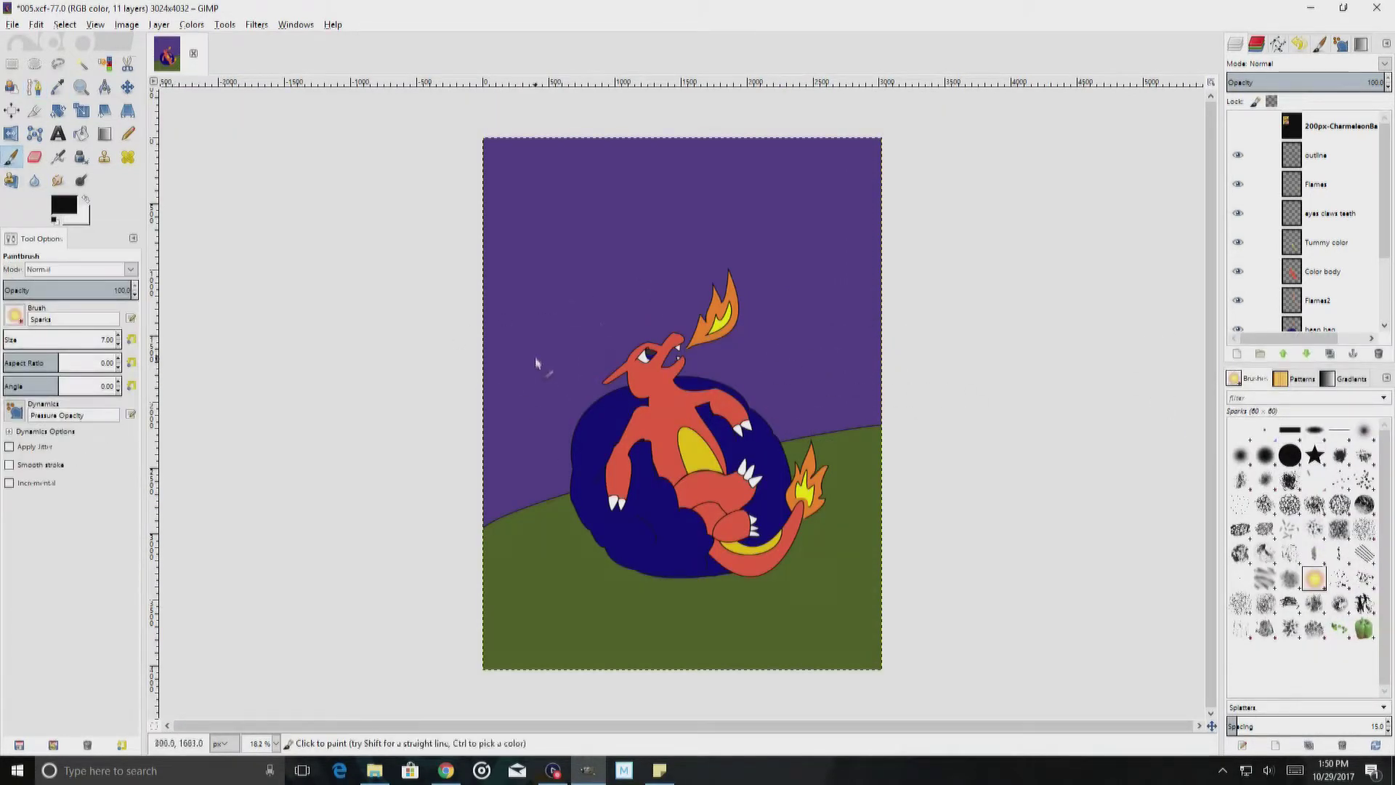
Step: Add a transparent Wall? layer and try sparkle strokes across the wall, undoing them
{"action": "key", "text": "ctrl+z"}
{"action": "left_click_drag", "start_coordinate": [542, 320], "coordinate": [799, 356]}
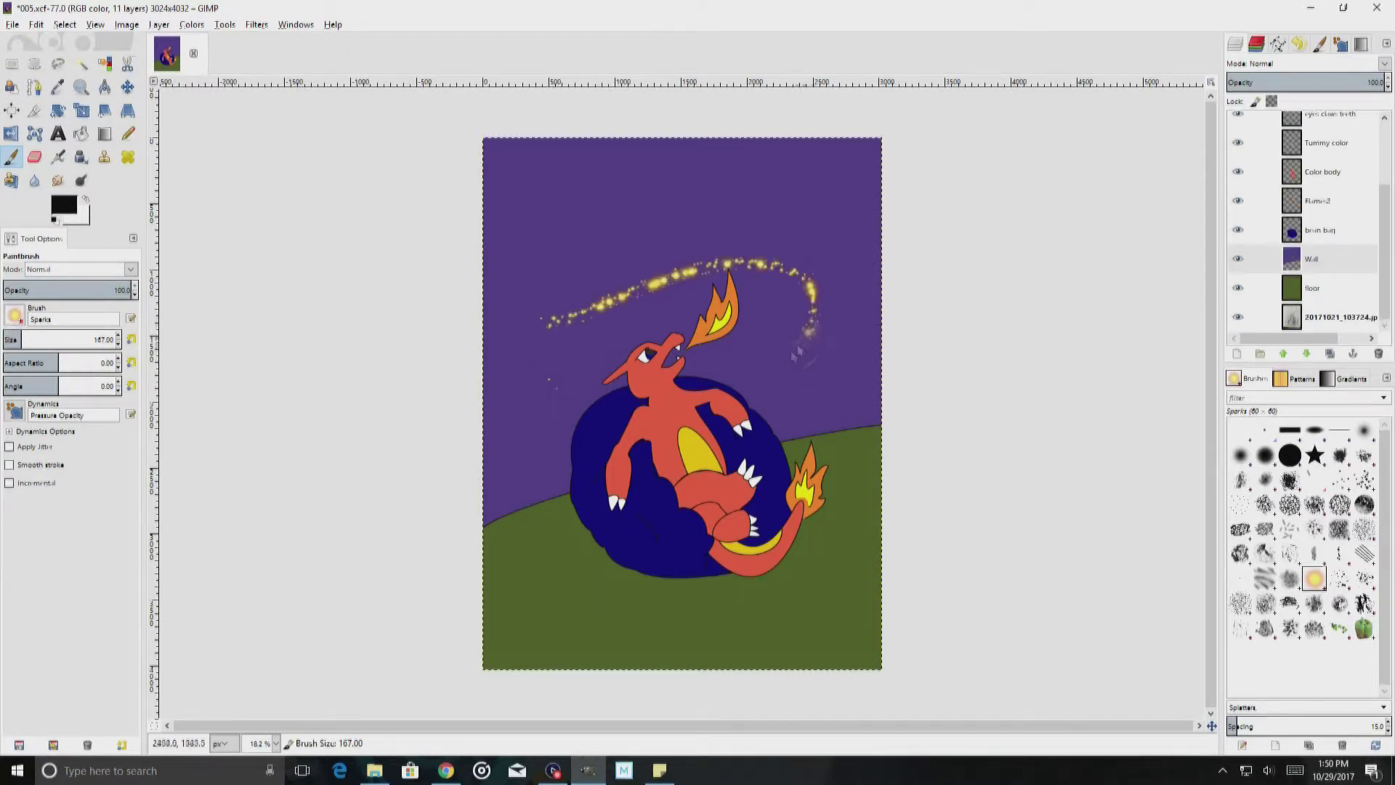
{"action": "right_click", "coordinate": [1308, 259]}
{"action": "left_click", "coordinate": [1148, 291]}
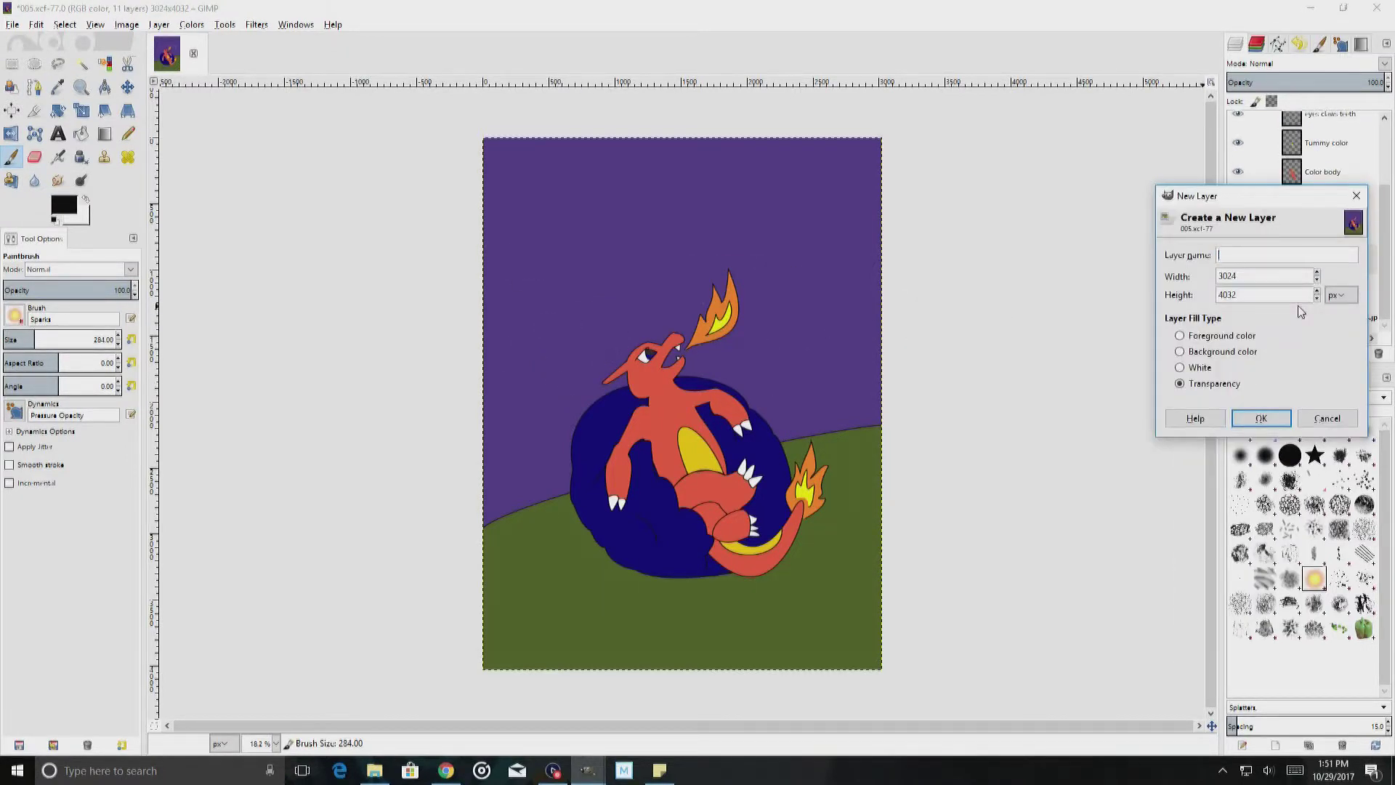
{"action": "left_click", "coordinate": [1246, 414]}
{"action": "left_click_drag", "start_coordinate": [486, 509], "coordinate": [828, 404]}
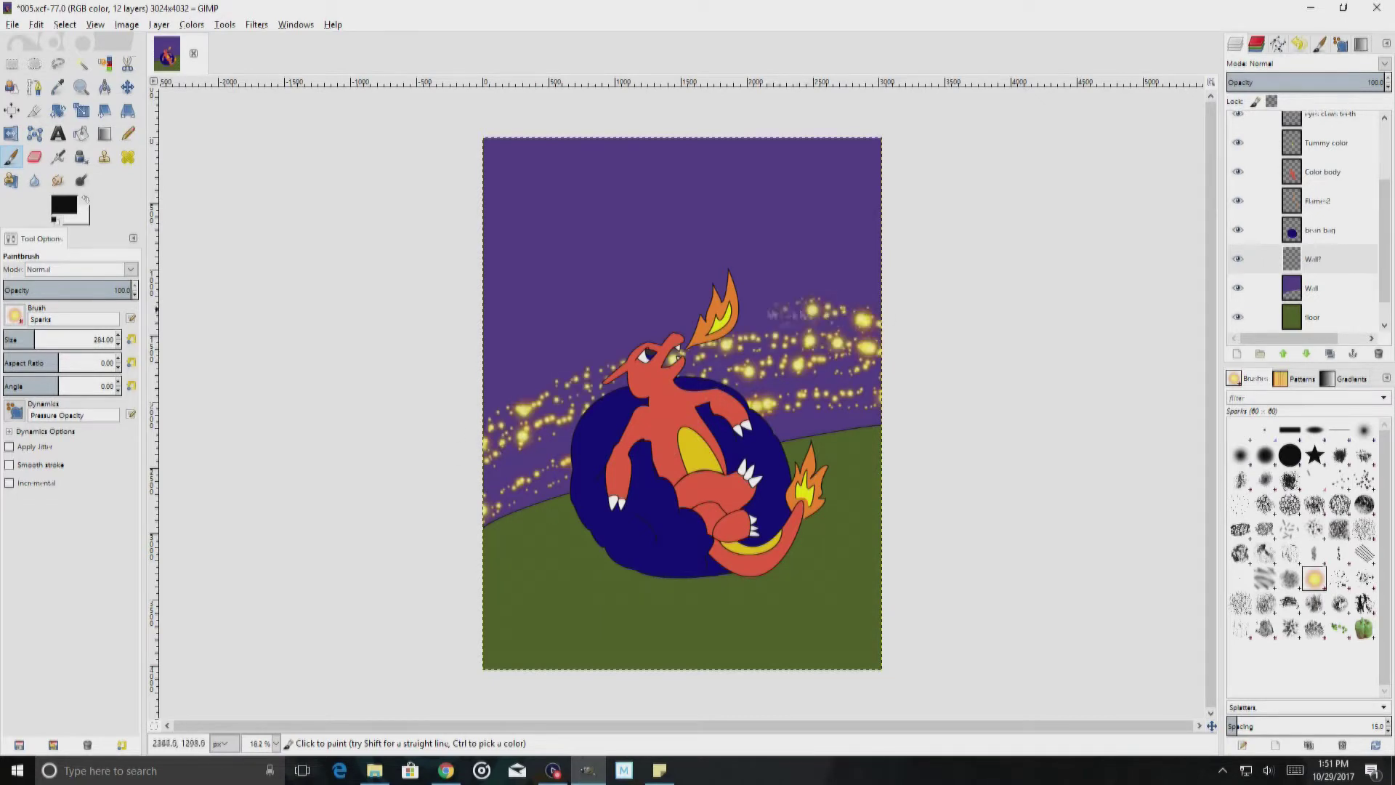
{"action": "left_click_drag", "start_coordinate": [772, 247], "coordinate": [450, 280]}
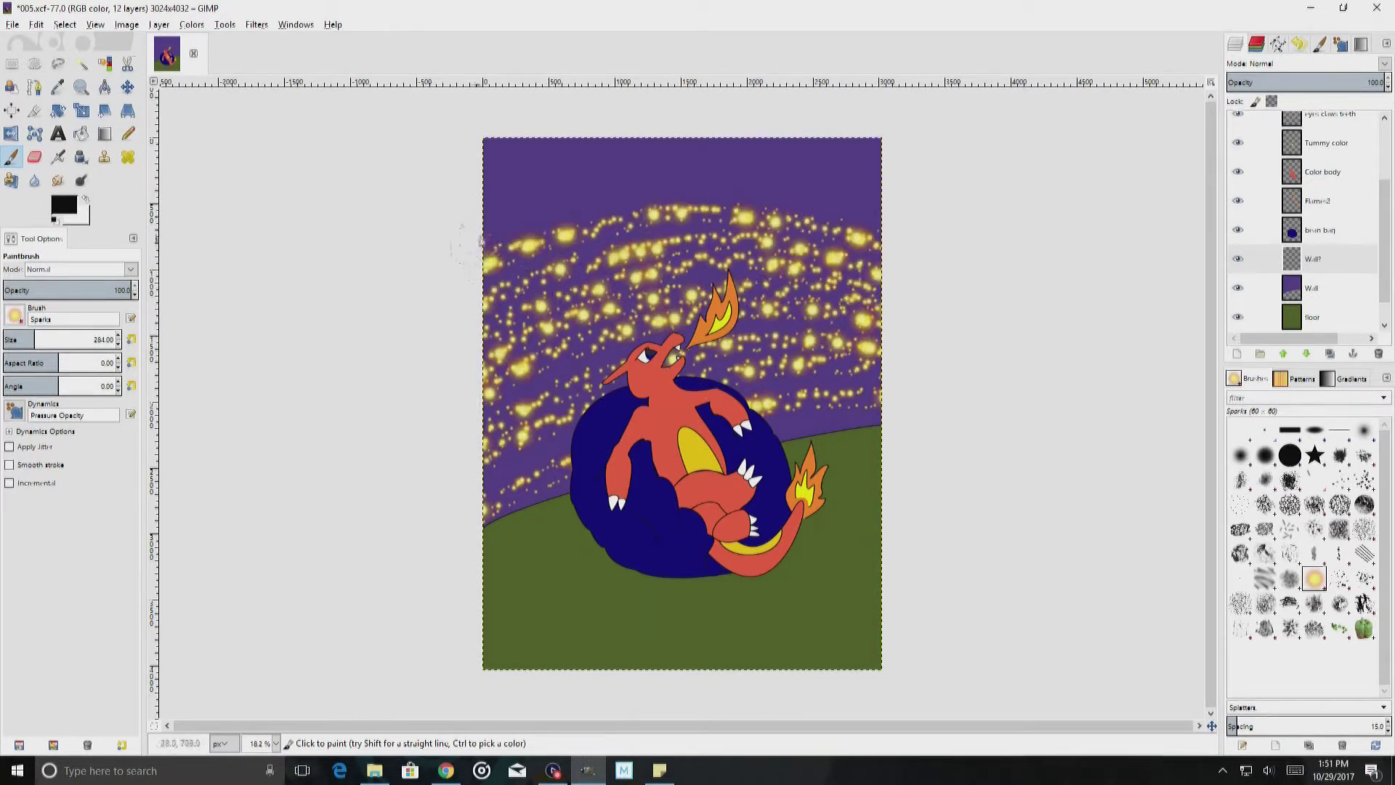
{"action": "key", "text": "ctrl+z"}
{"action": "key", "text": "ctrl+z"}
{"action": "key", "text": "ctrl+z"}
{"action": "key", "text": "ctrl+z"}
{"action": "key", "text": "ctrl+y"}
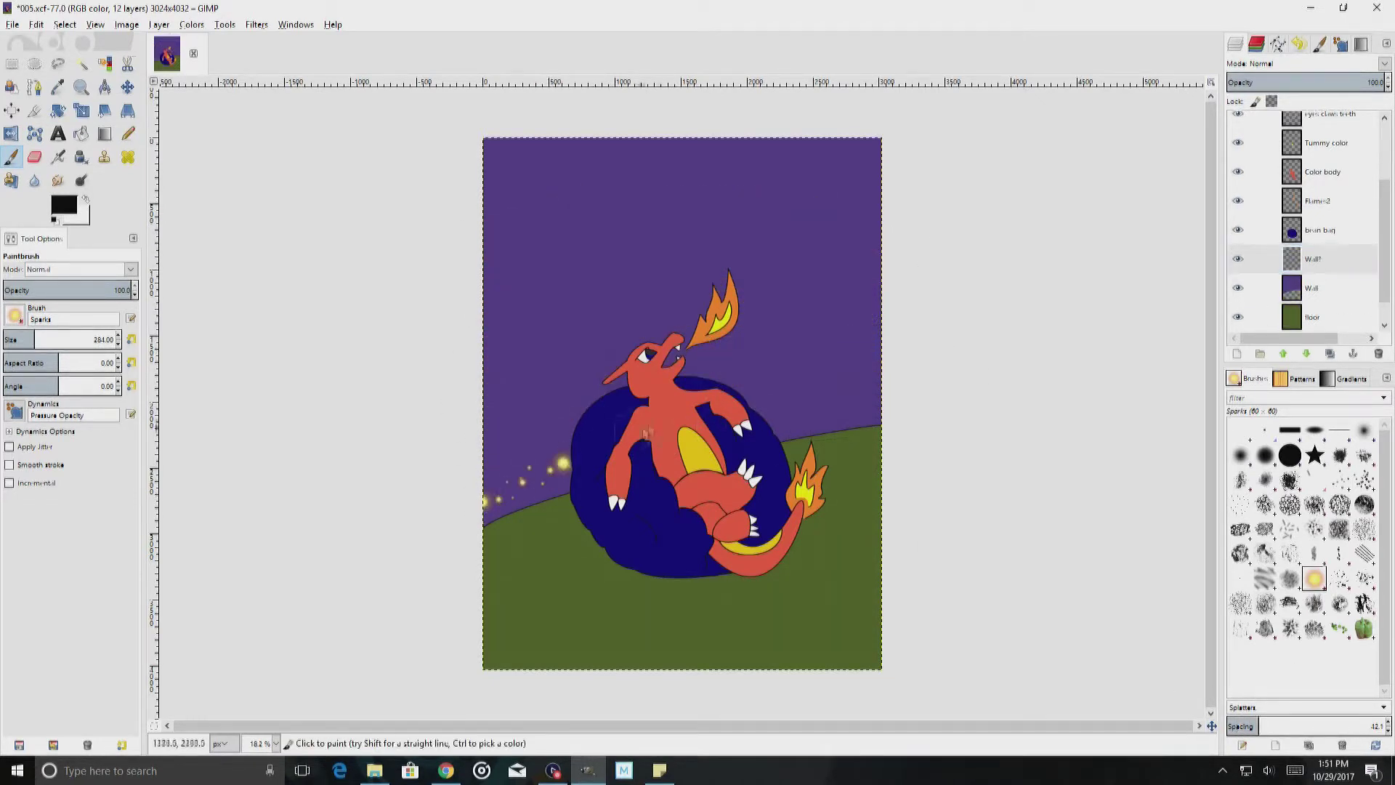
Step: Reorder the Wall? layer and paint Sparks sparkles along the top and left of the wall
{"action": "left_click_drag", "start_coordinate": [1312, 259], "coordinate": [1320, 306]}
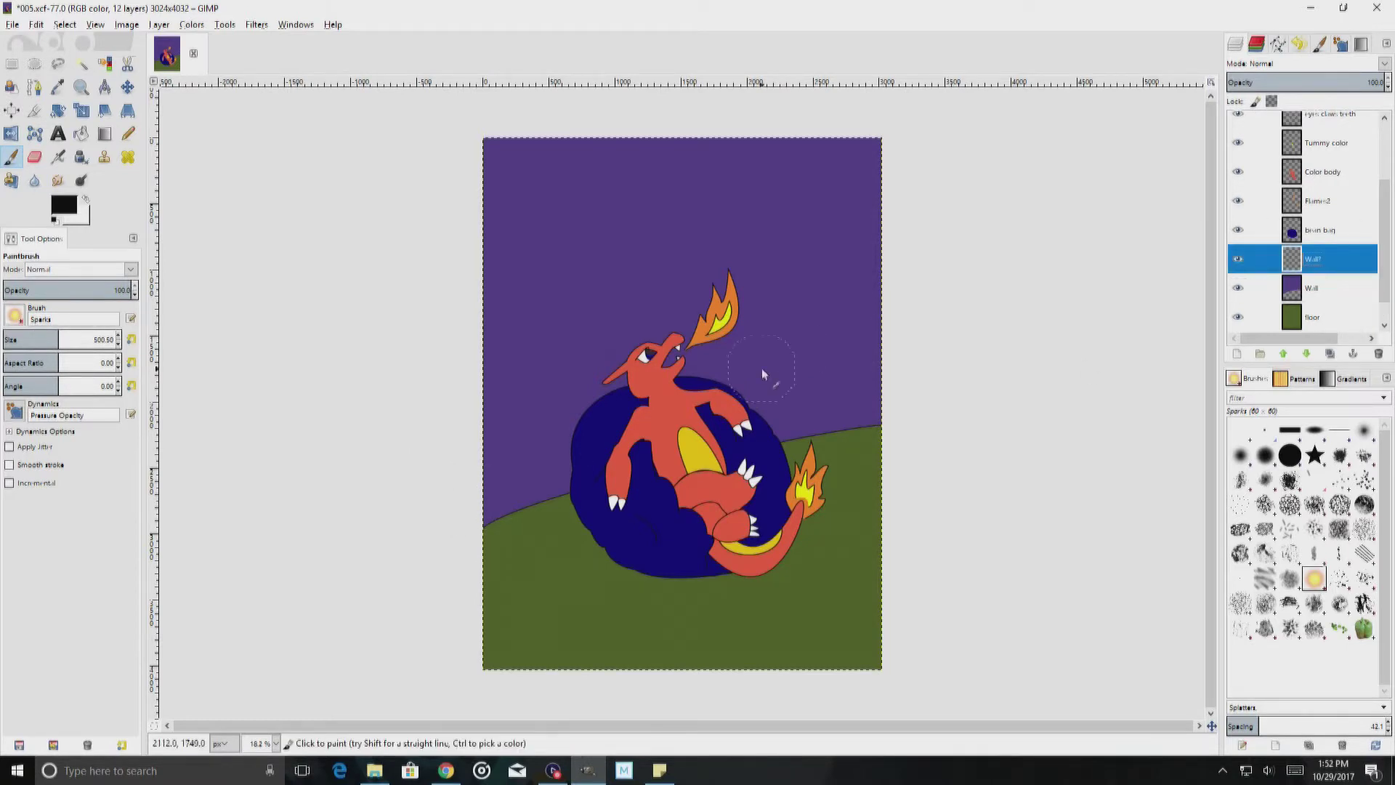
{"action": "key", "text": "Page_Down"}
{"action": "key", "text": "u"}
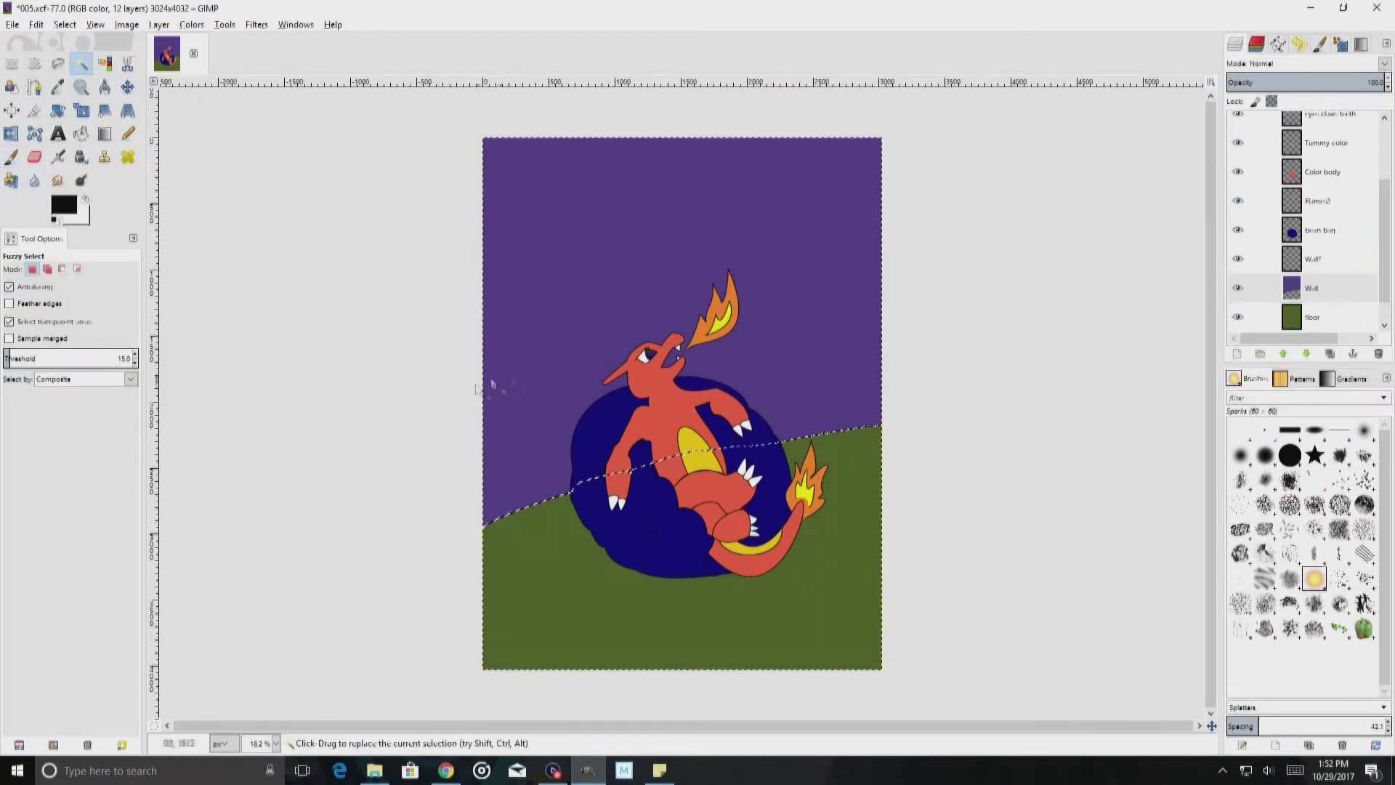
{"action": "key", "text": "Page_Up"}
{"action": "key", "text": "p"}
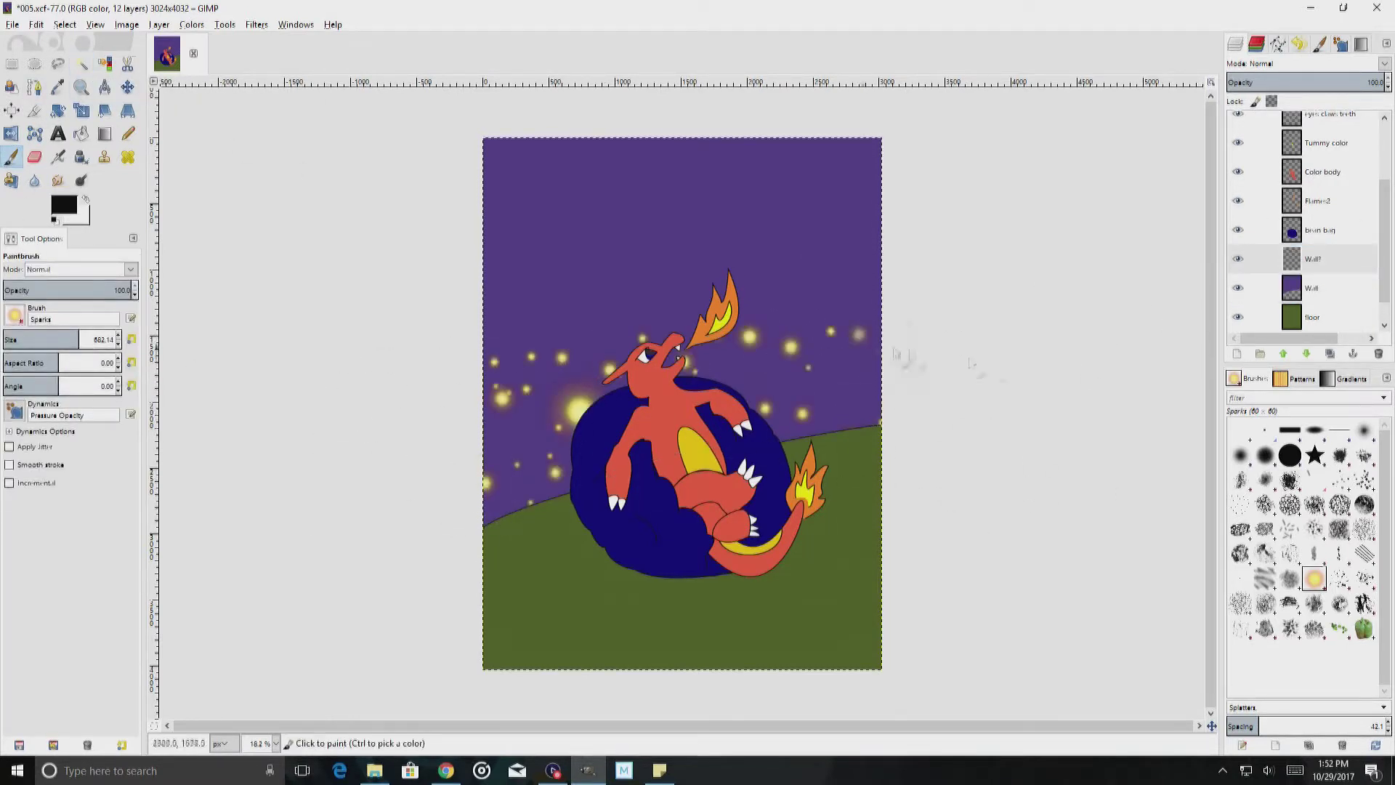
{"action": "left_click_drag", "start_coordinate": [823, 353], "coordinate": [703, 212]}
{"action": "key", "text": "ctrl+z"}
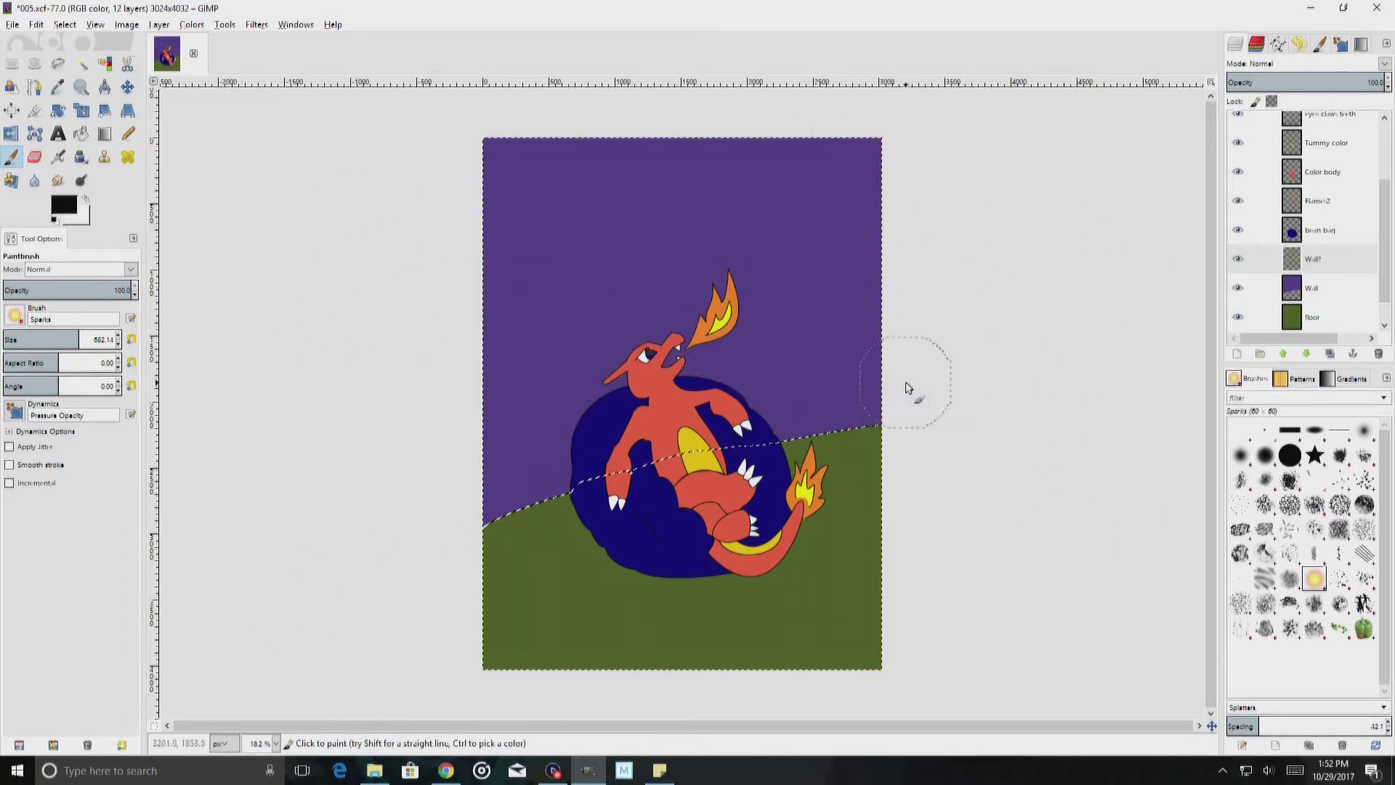
{"action": "left_click_drag", "start_coordinate": [694, 182], "coordinate": [835, 164]}
{"action": "left_click_drag", "start_coordinate": [466, 436], "coordinate": [389, 342]}
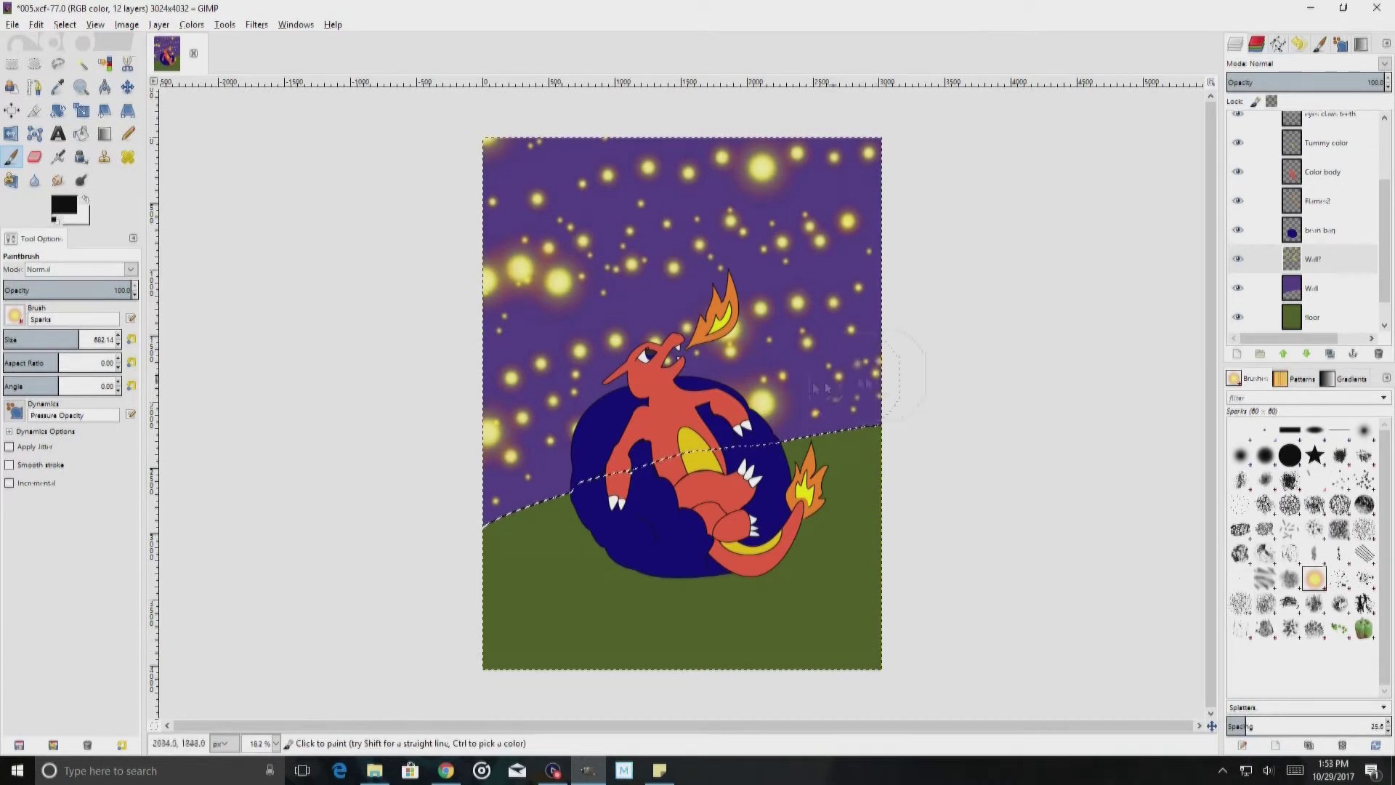
Step: Test the green Pepper brush over the wall, undo it, then adjust the sparkle layer's opacity
{"action": "left_click", "coordinate": [1364, 629]}
{"action": "mouse_move", "coordinate": [857, 255]}
{"action": "left_mouse_down"}
{"action": "mouse_move", "coordinate": [434, 522]}
{"action": "mouse_move", "coordinate": [425, 198]}
{"action": "left_mouse_up"}
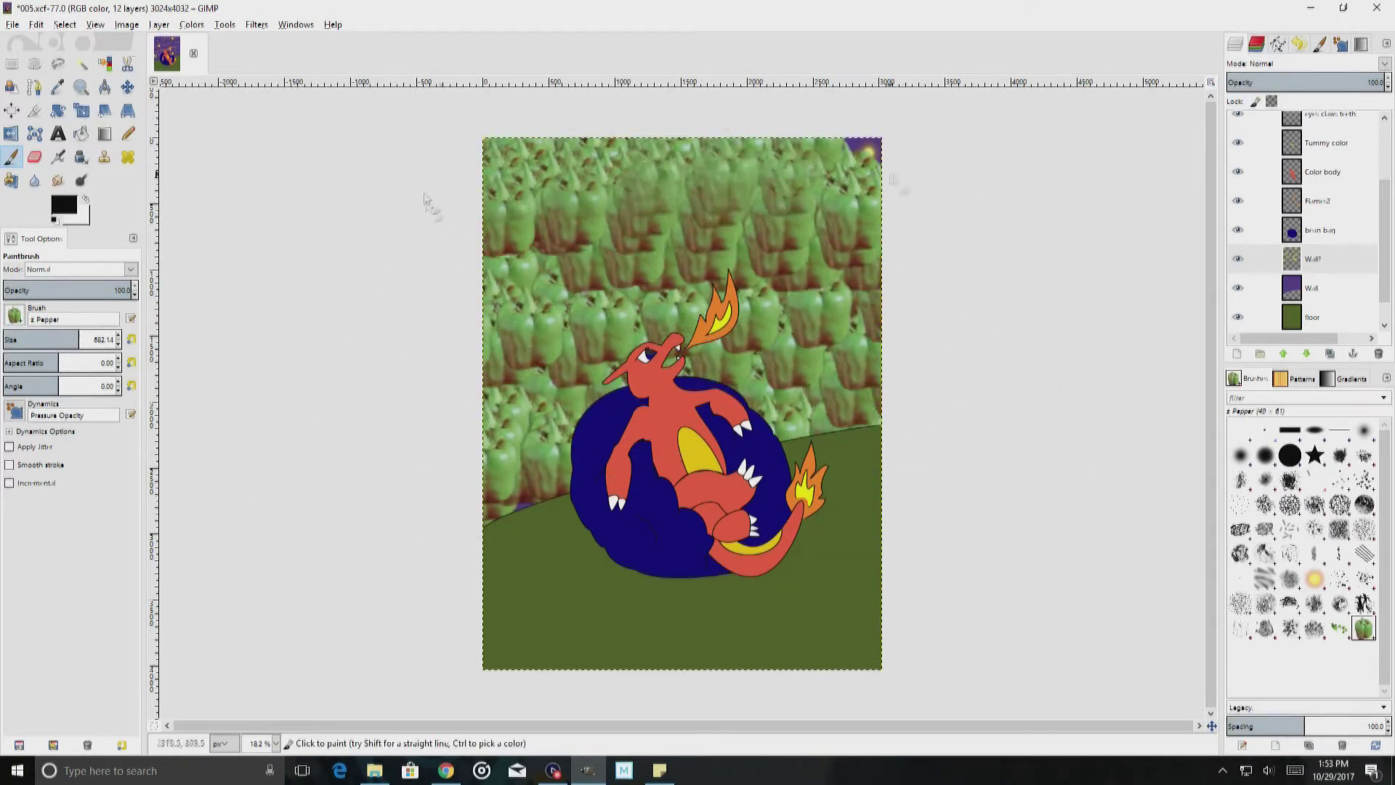
{"action": "key", "text": "ctrl+z"}
{"action": "key", "text": "ctrl+z"}
{"action": "key", "text": "ctrl+z"}
{"action": "key", "text": "ctrl+z"}
{"action": "key", "text": "ctrl+z"}
{"action": "key", "text": "ctrl+z"}
{"action": "key", "text": "ctrl+z"}
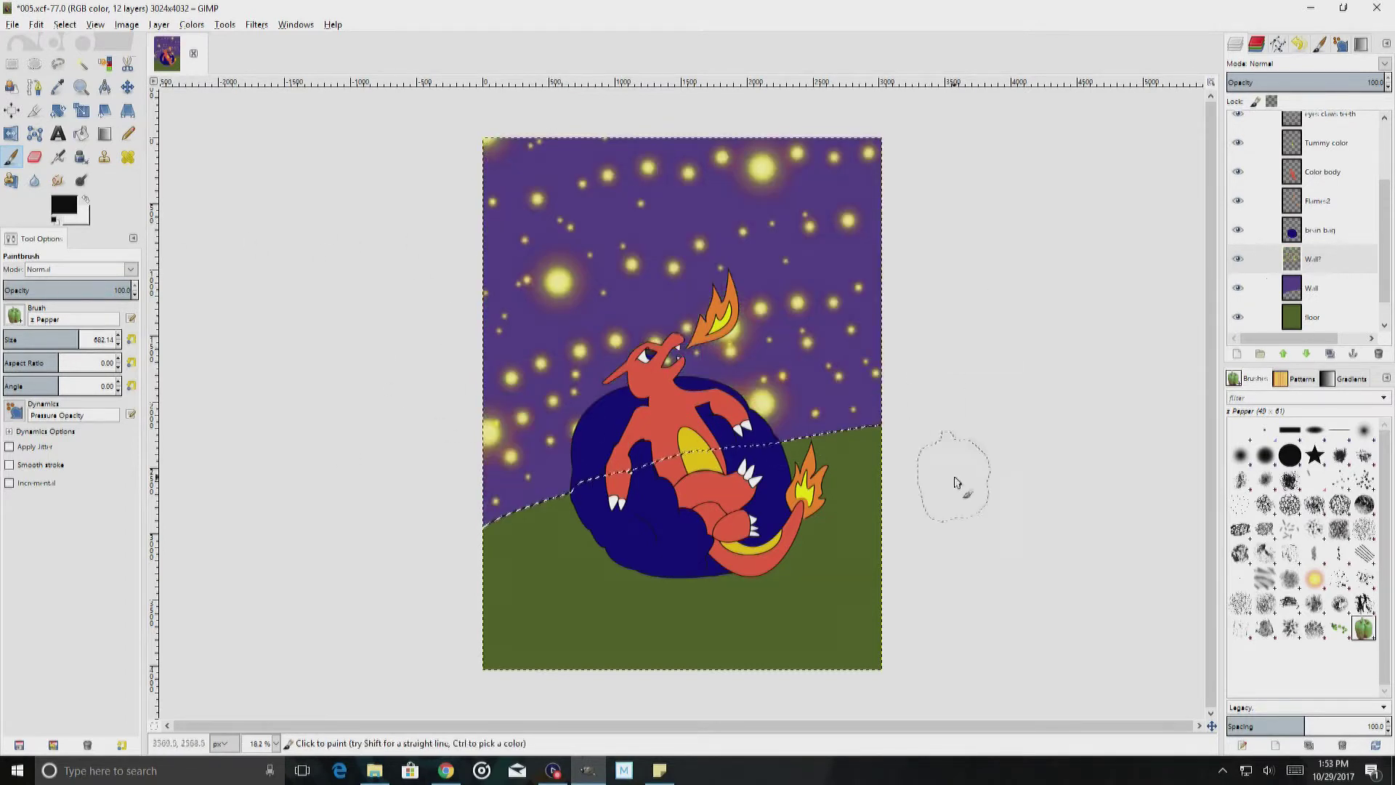
{"action": "left_click", "coordinate": [34, 63]}
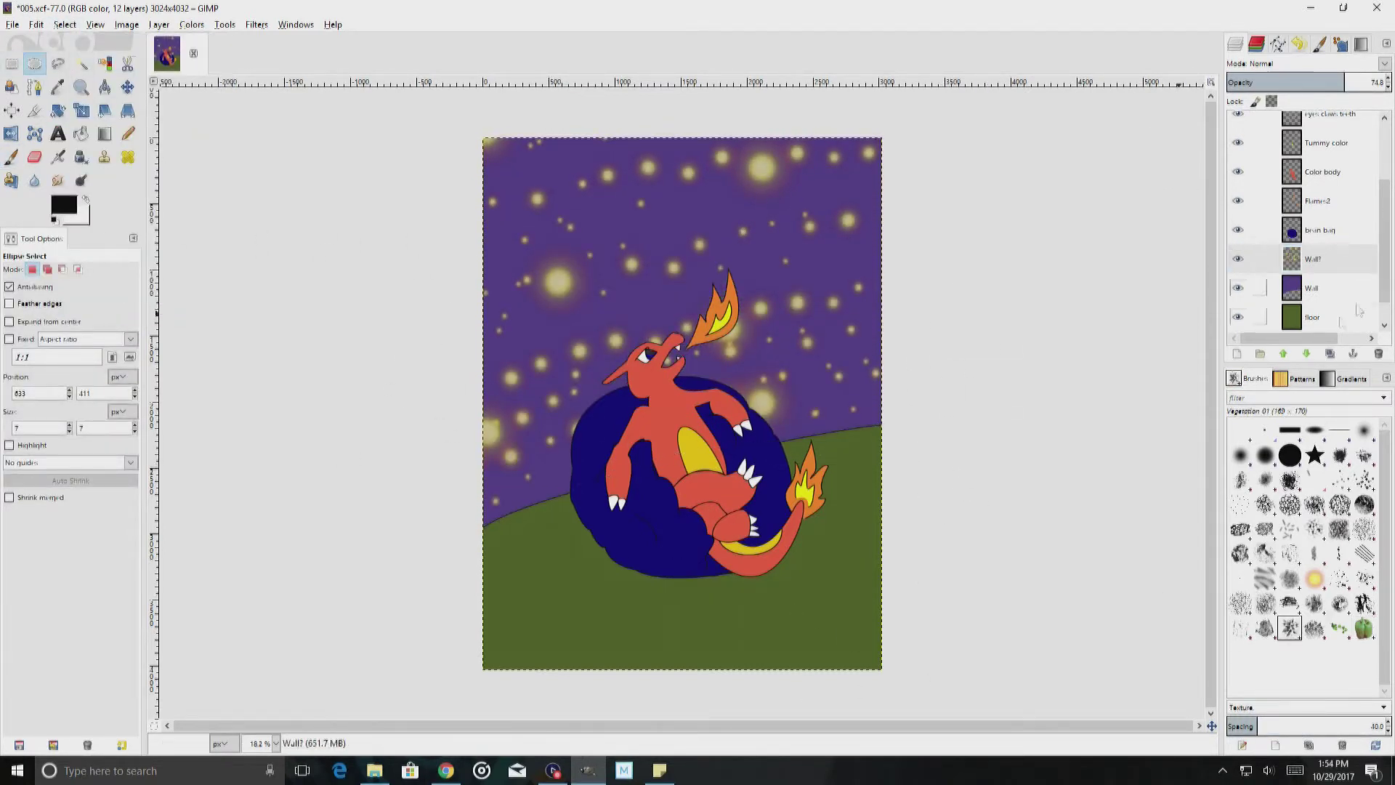
Step: On the floor layer, paint dark green Vegetation-brush grass around the bean bag's base with wider spacing
{"action": "left_click", "coordinate": [1312, 317]}
{"action": "left_click", "coordinate": [64, 205]}
{"action": "left_click", "coordinate": [206, 315]}
{"action": "key", "text": "p"}
{"action": "mouse_move", "coordinate": [858, 508]}
{"action": "left_mouse_down"}
{"action": "mouse_move", "coordinate": [560, 534]}
{"action": "mouse_move", "coordinate": [836, 639]}
{"action": "left_mouse_up"}
{"action": "key", "text": "ctrl+z"}
{"action": "left_click", "coordinate": [1298, 726]}
{"action": "left_click_drag", "start_coordinate": [354, 665], "coordinate": [1165, 674]}
{"action": "key", "text": "ctrl+z"}
{"action": "left_click_drag", "start_coordinate": [843, 473], "coordinate": [552, 561]}
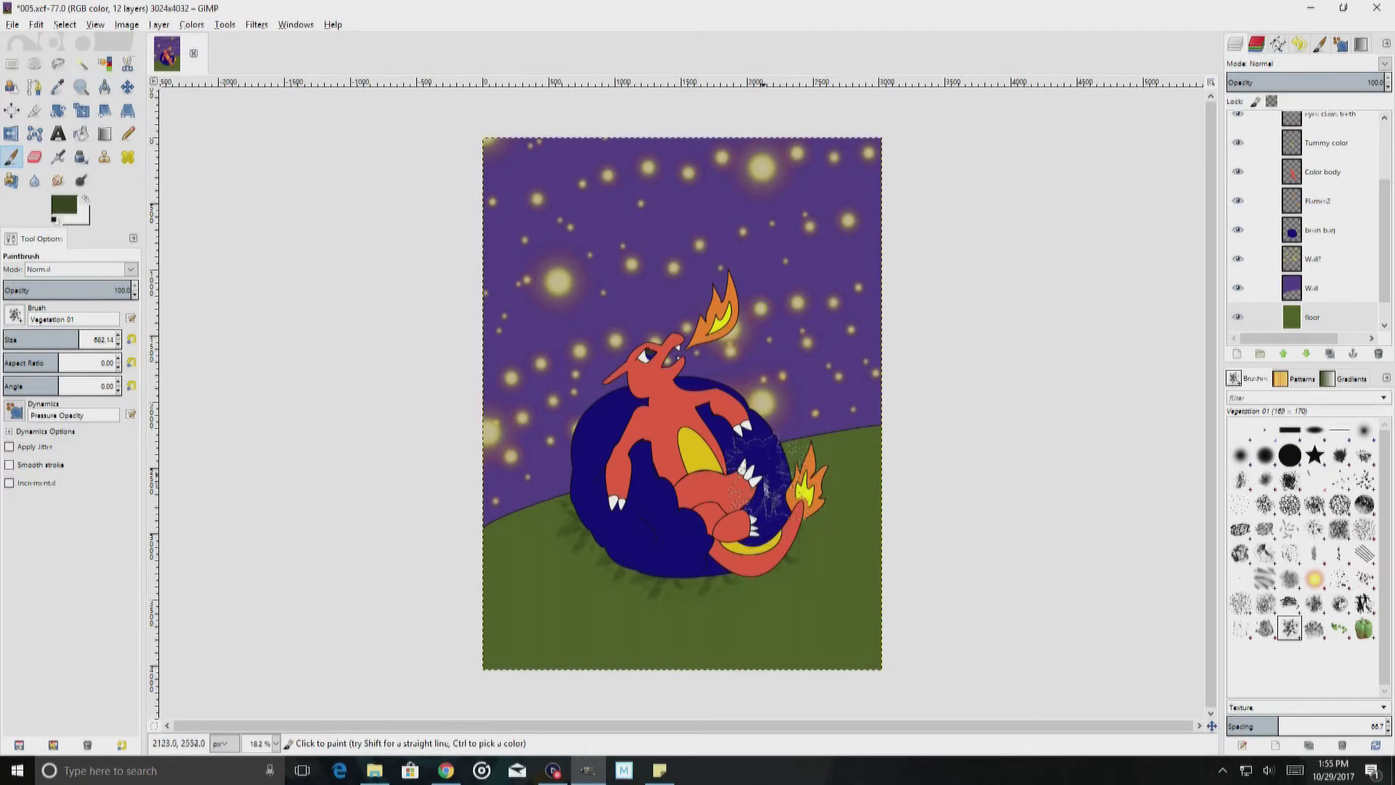